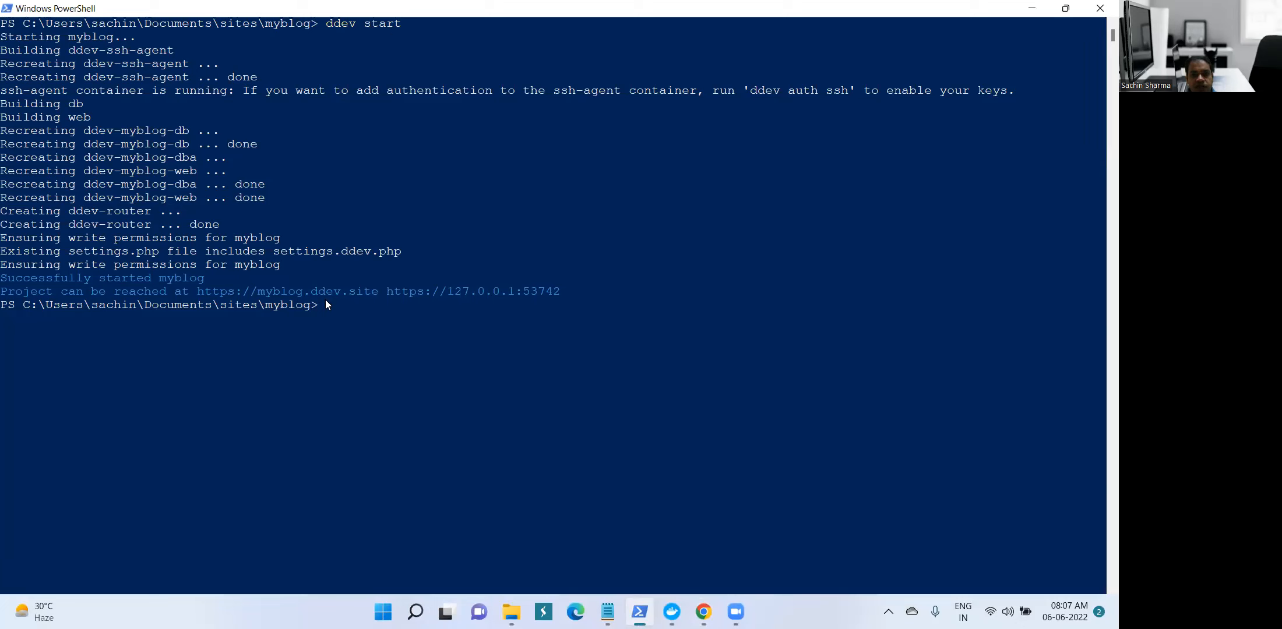
Switch to Chrome and look through the NEWSROOM template's home page, including its category sections and header navigation
{"action": "left_click", "coordinate": [703, 611]}
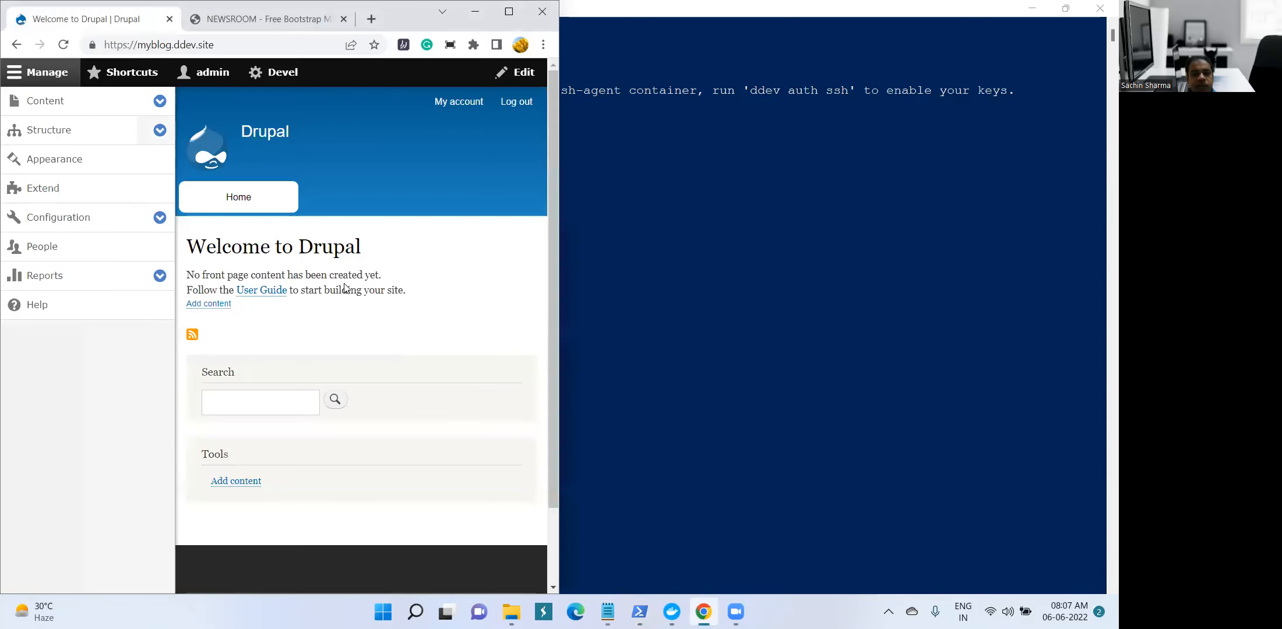
{"action": "left_click", "coordinate": [263, 20]}
{"action": "scroll", "coordinate": [364, 280], "scroll_direction": "down", "scroll_amount": 5}
{"action": "scroll", "coordinate": [365, 300], "scroll_direction": "down", "scroll_amount": 18}
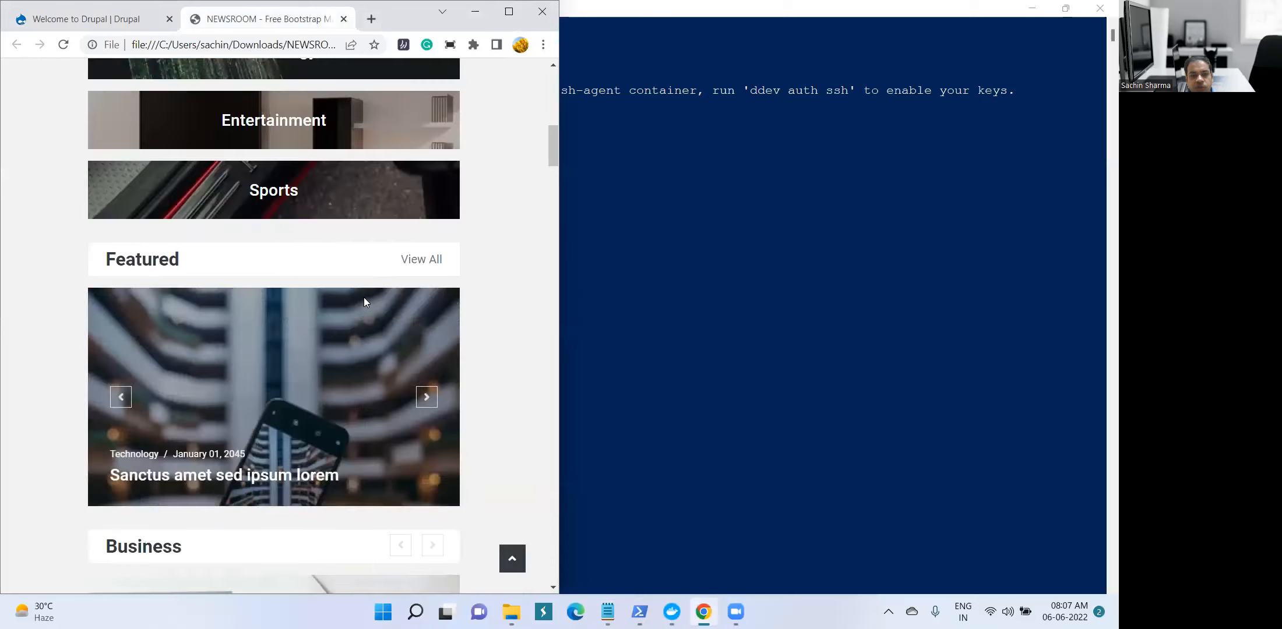
{"action": "left_click", "coordinate": [608, 609]}
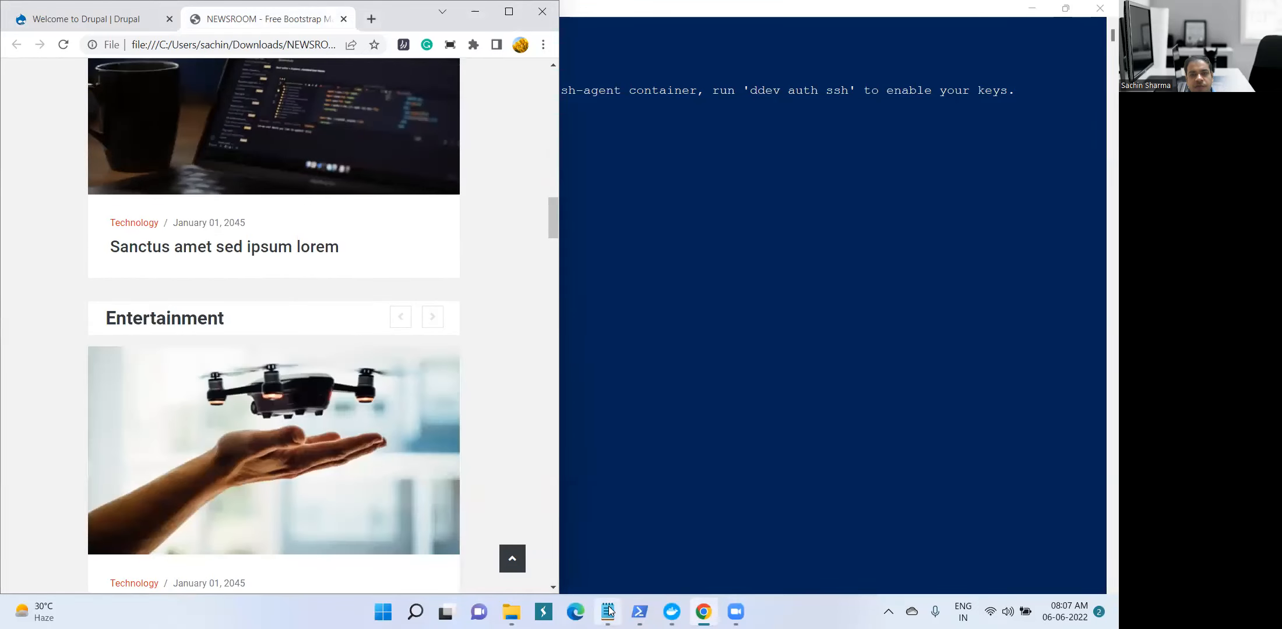
{"action": "left_click", "coordinate": [509, 11]}
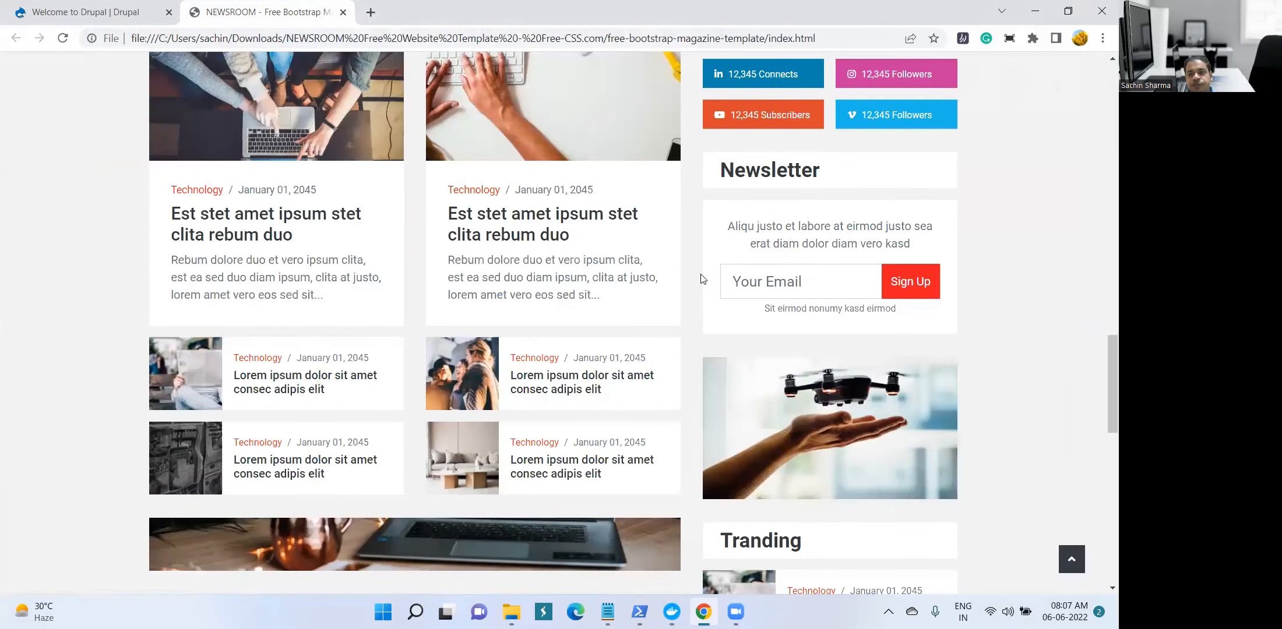
{"action": "scroll", "coordinate": [701, 278], "scroll_direction": "up", "scroll_amount": 8}
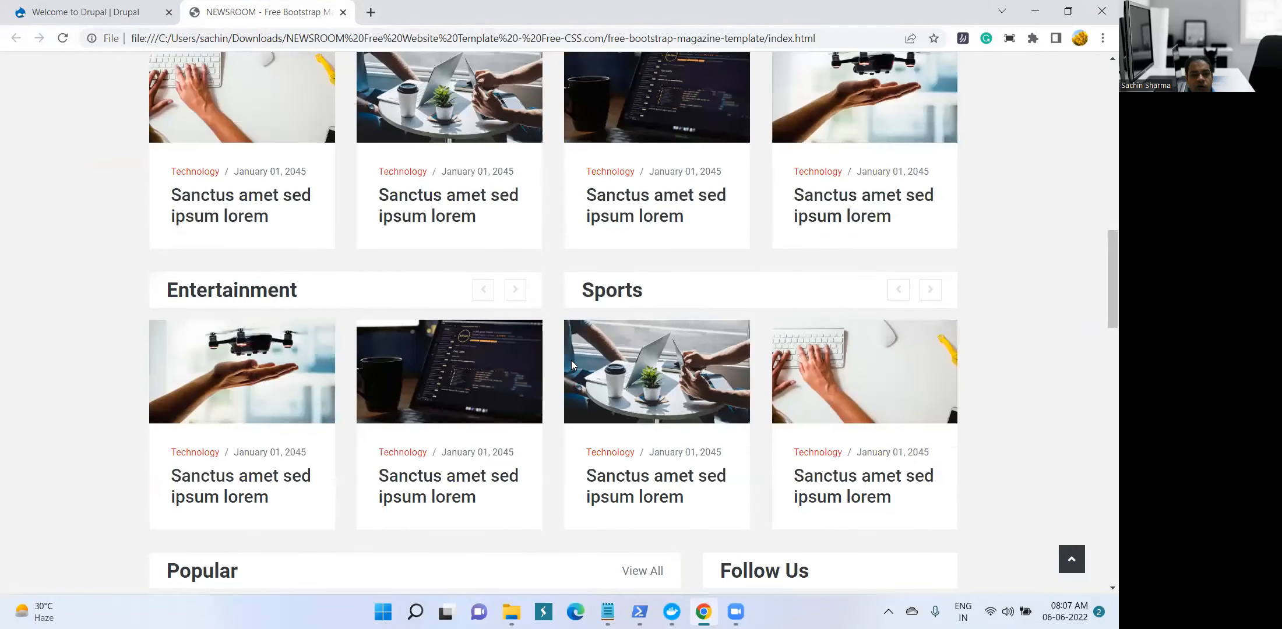
{"action": "scroll", "coordinate": [220, 386], "scroll_direction": "up", "scroll_amount": 10}
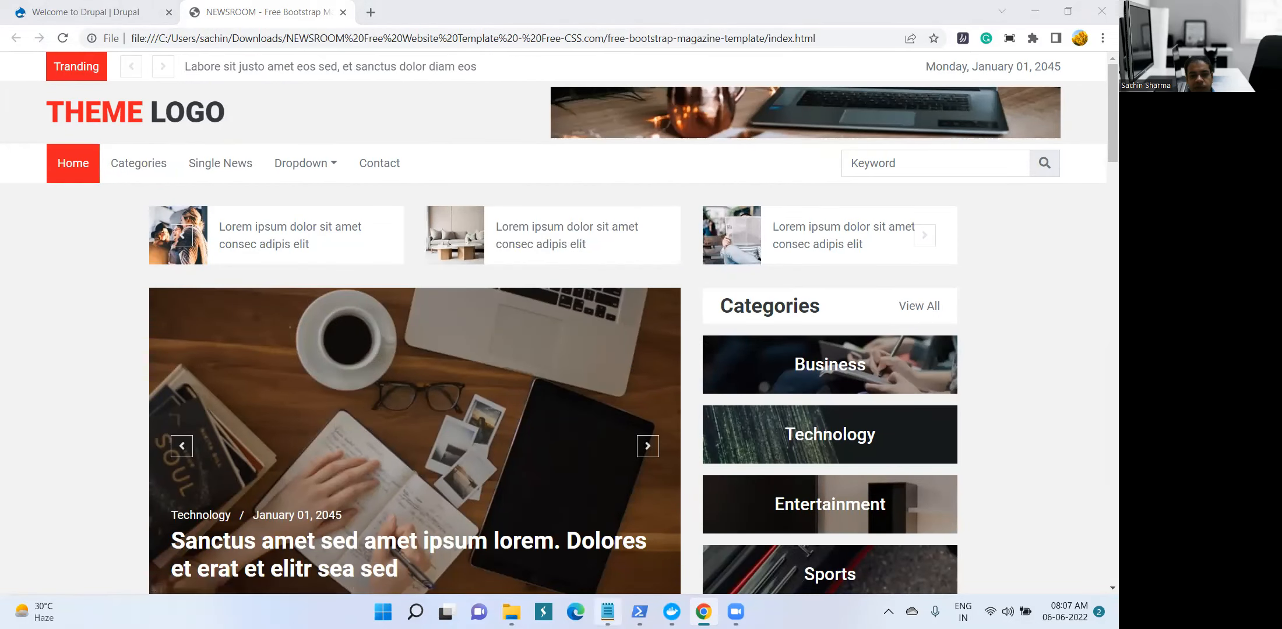
Bring up the blog notes in Notepad over the maximized template page
{"action": "left_click", "coordinate": [1075, 8]}
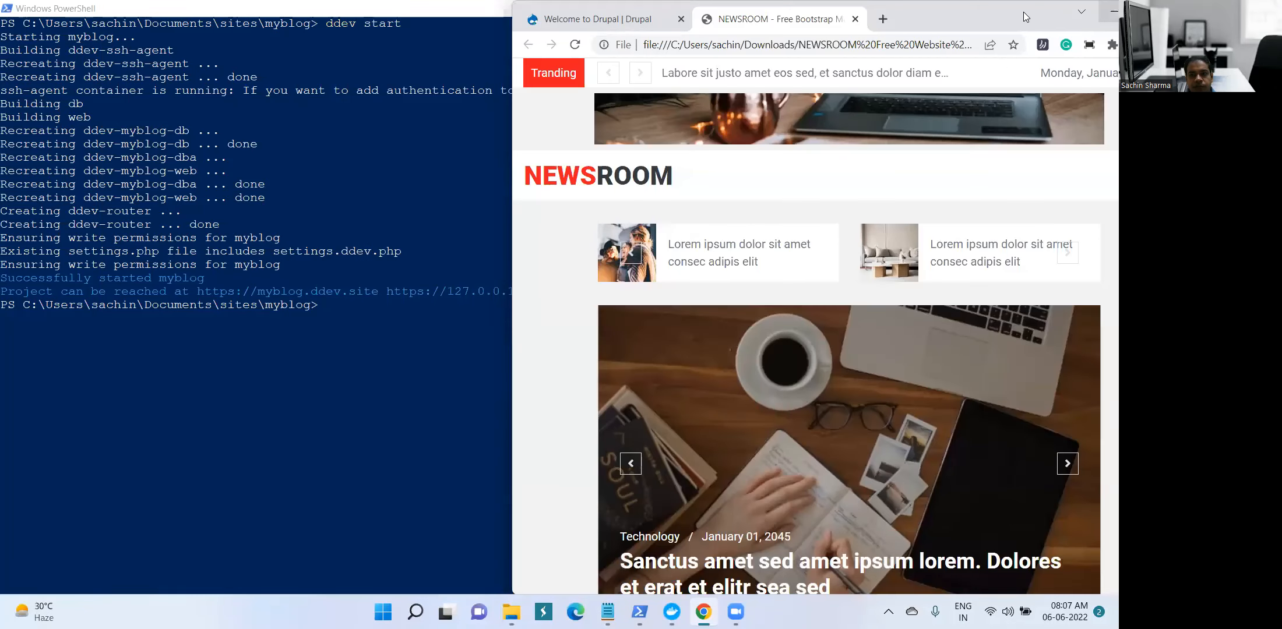
{"action": "double_click", "coordinate": [958, 12]}
{"action": "mouse_move", "coordinate": [609, 608]}
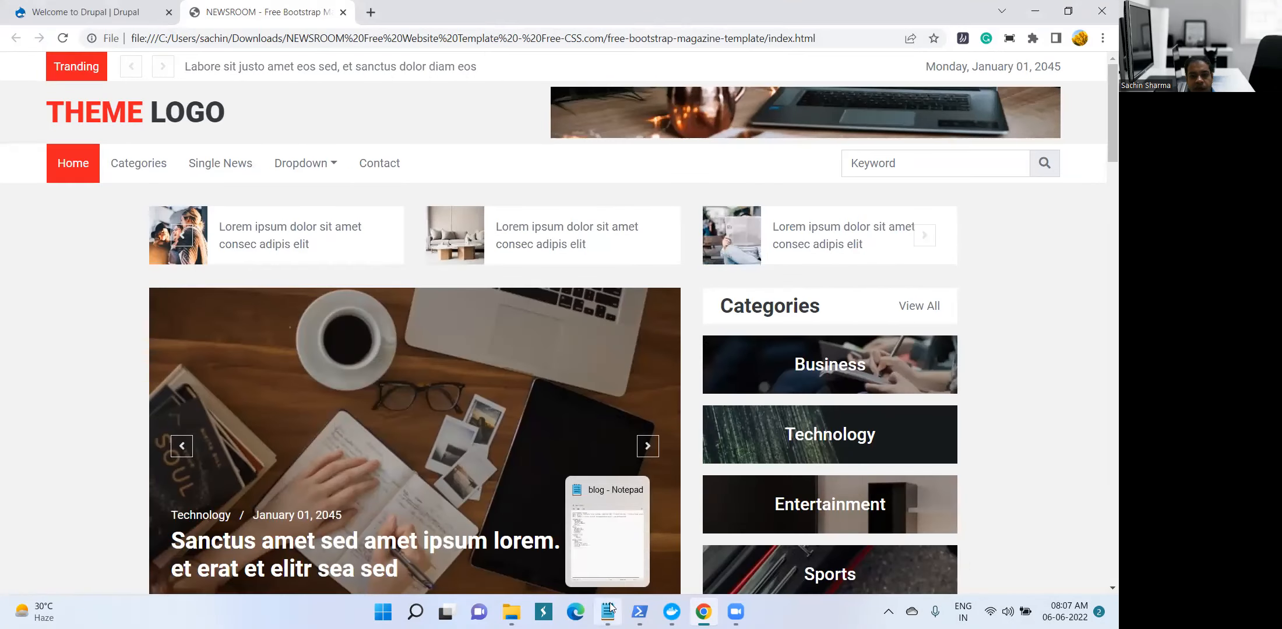
{"action": "left_click", "coordinate": [603, 542]}
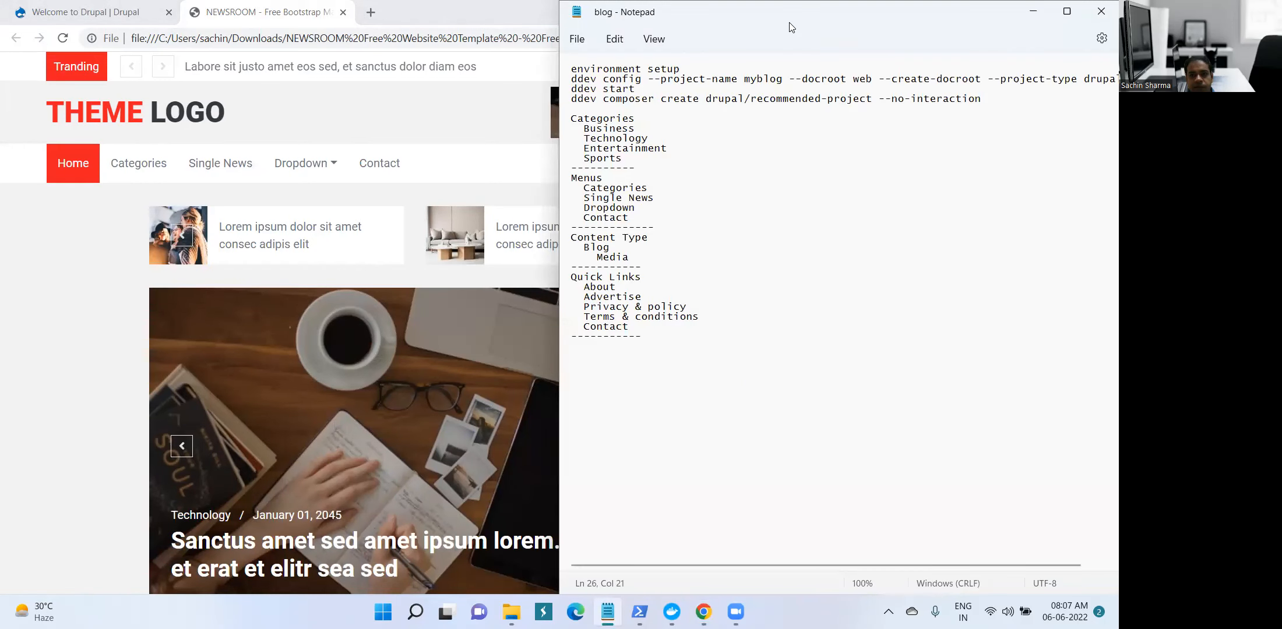
{"action": "left_click_drag", "start_coordinate": [790, 24], "coordinate": [849, 53]}
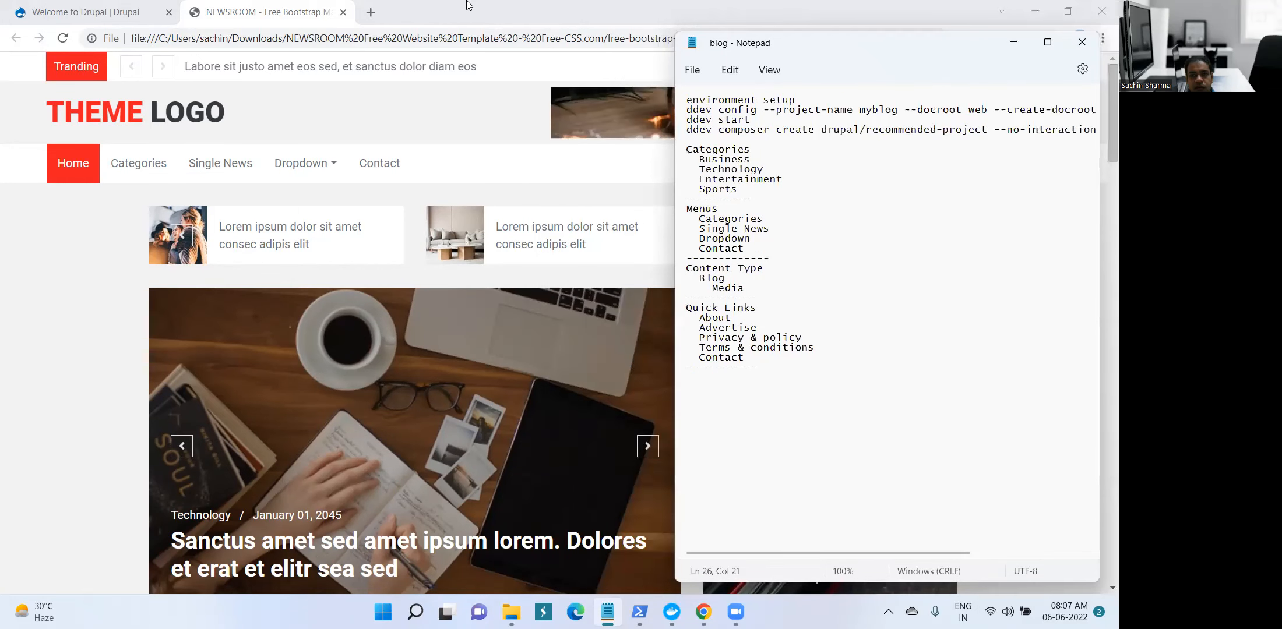
Restore the browser to a smaller window, minimize PowerShell and narrow the browser to about half the screen width
{"action": "left_click", "coordinate": [1069, 10]}
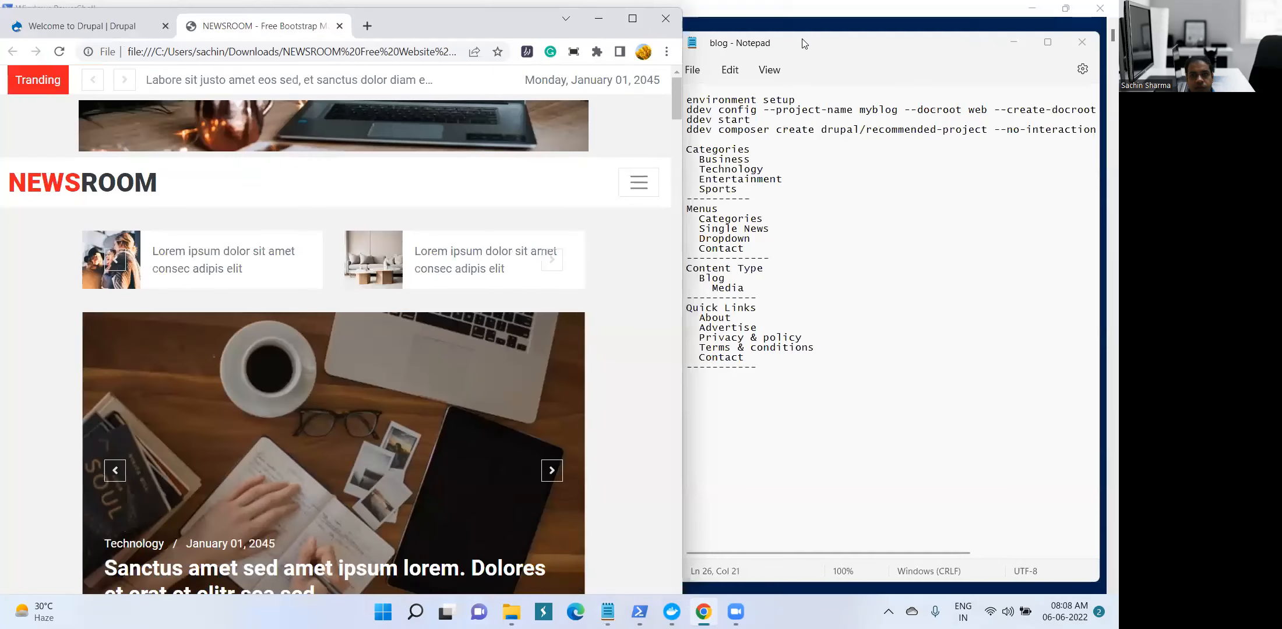
{"action": "left_click", "coordinate": [805, 45]}
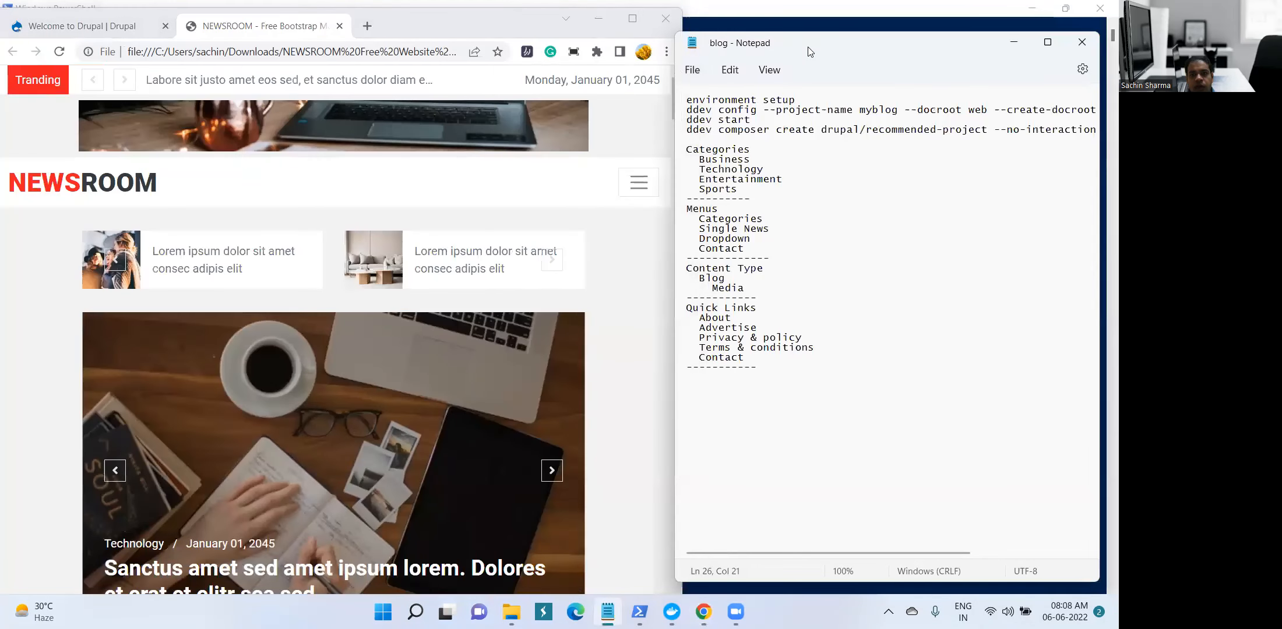
{"action": "left_click", "coordinate": [694, 24]}
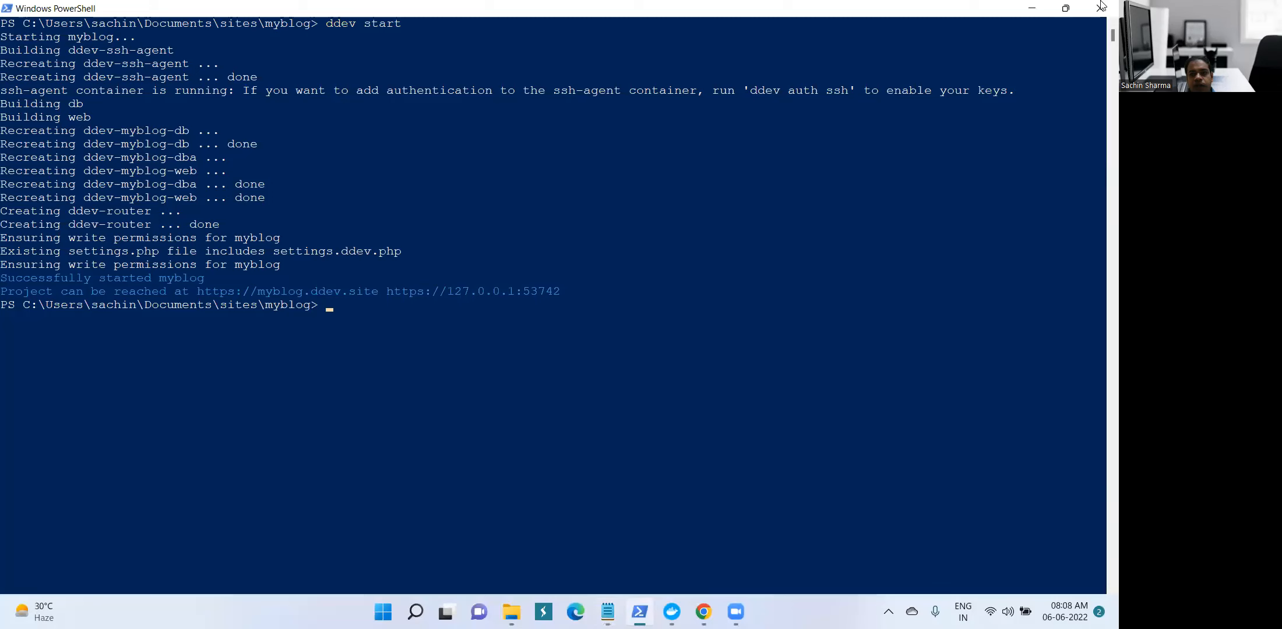
{"action": "left_click", "coordinate": [1030, 12]}
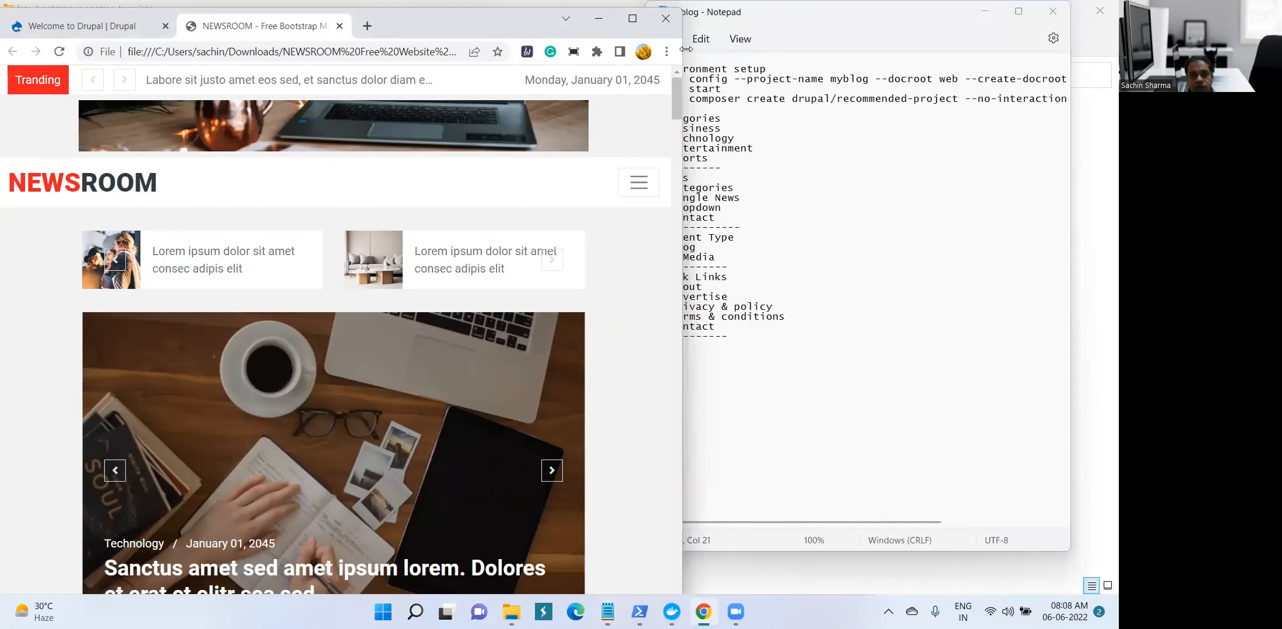
{"action": "left_click_drag", "start_coordinate": [686, 50], "coordinate": [576, 50]}
Place the blog notes window beside the browser and enlarge it to fit the remaining space
{"action": "left_click", "coordinate": [786, 24]}
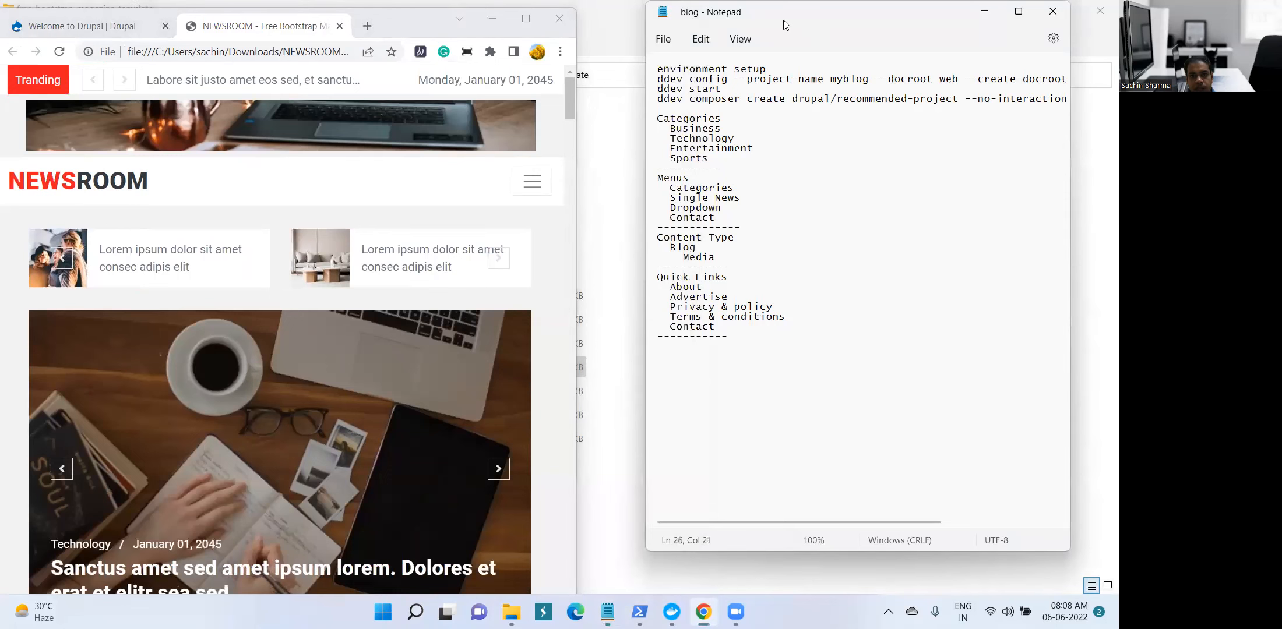
{"action": "left_click_drag", "start_coordinate": [786, 24], "coordinate": [715, 28]}
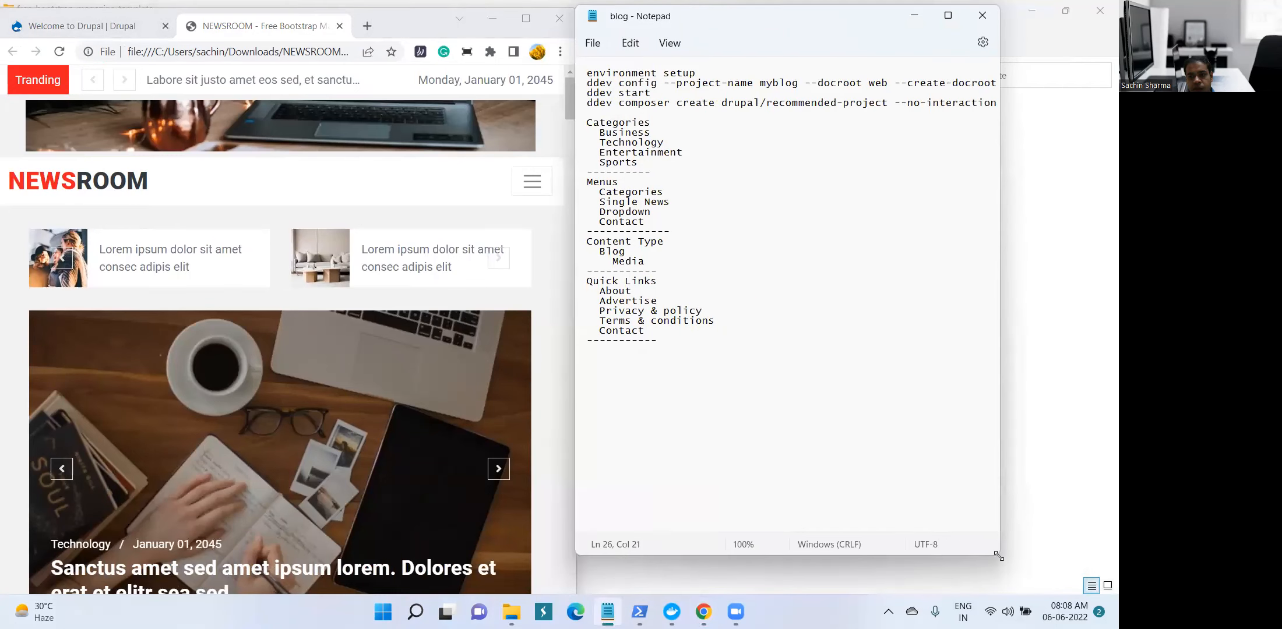
{"action": "left_click_drag", "start_coordinate": [999, 557], "coordinate": [1068, 594]}
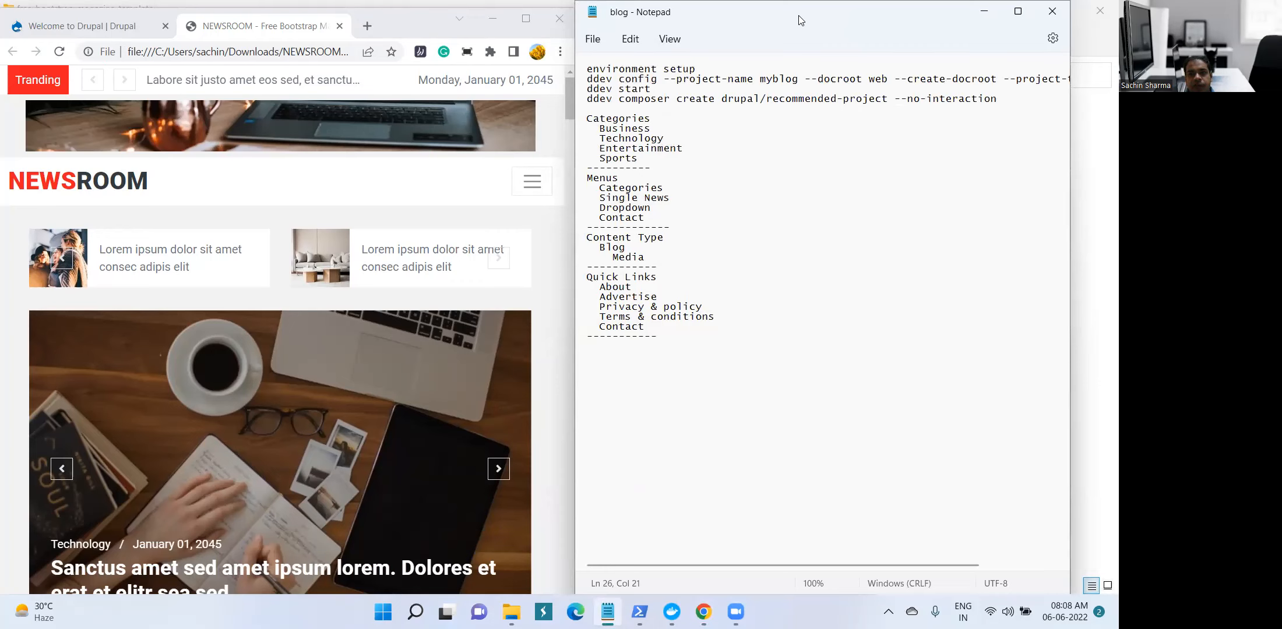
{"action": "left_click_drag", "start_coordinate": [798, 16], "coordinate": [803, 15]}
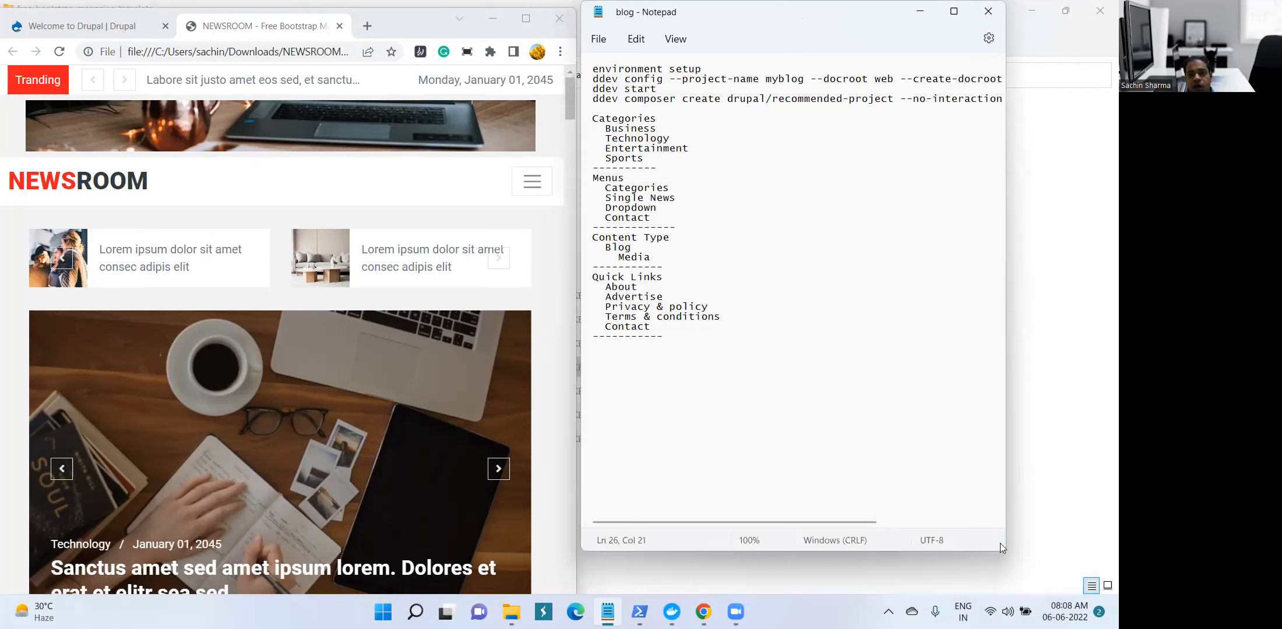
{"action": "left_click_drag", "start_coordinate": [1006, 553], "coordinate": [1057, 581]}
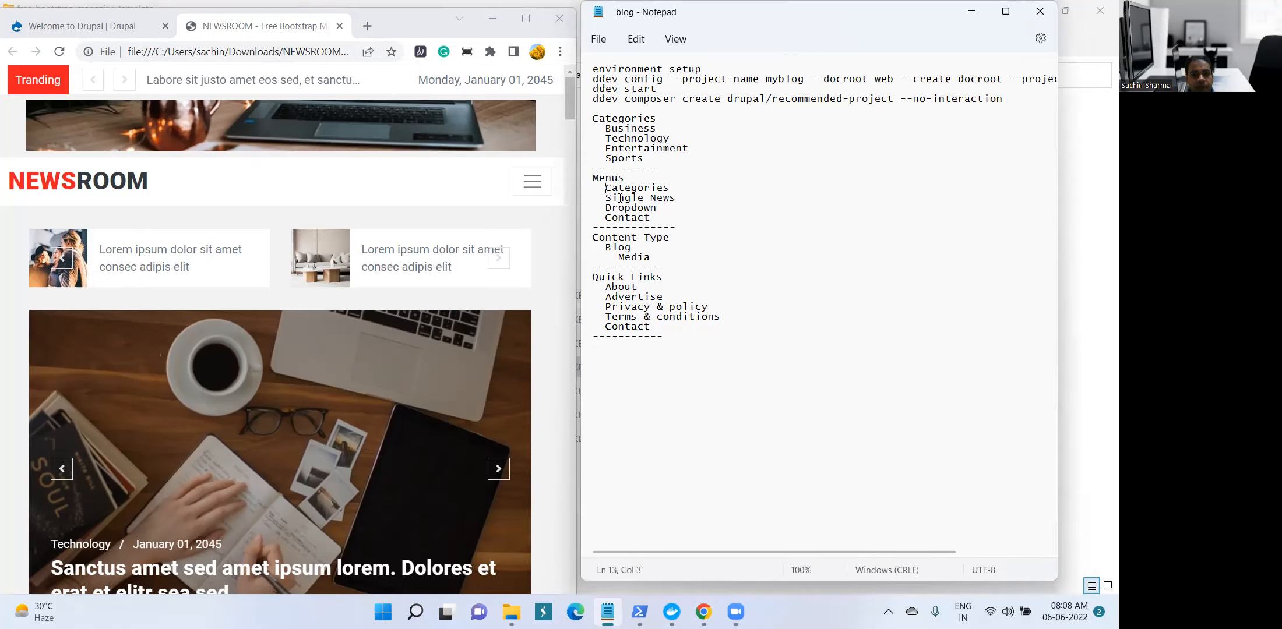
Compare the Menus list in the notes with the template's collapsible navigation menu
{"action": "left_click_drag", "start_coordinate": [609, 188], "coordinate": [650, 218]}
{"action": "left_click", "coordinate": [539, 199]}
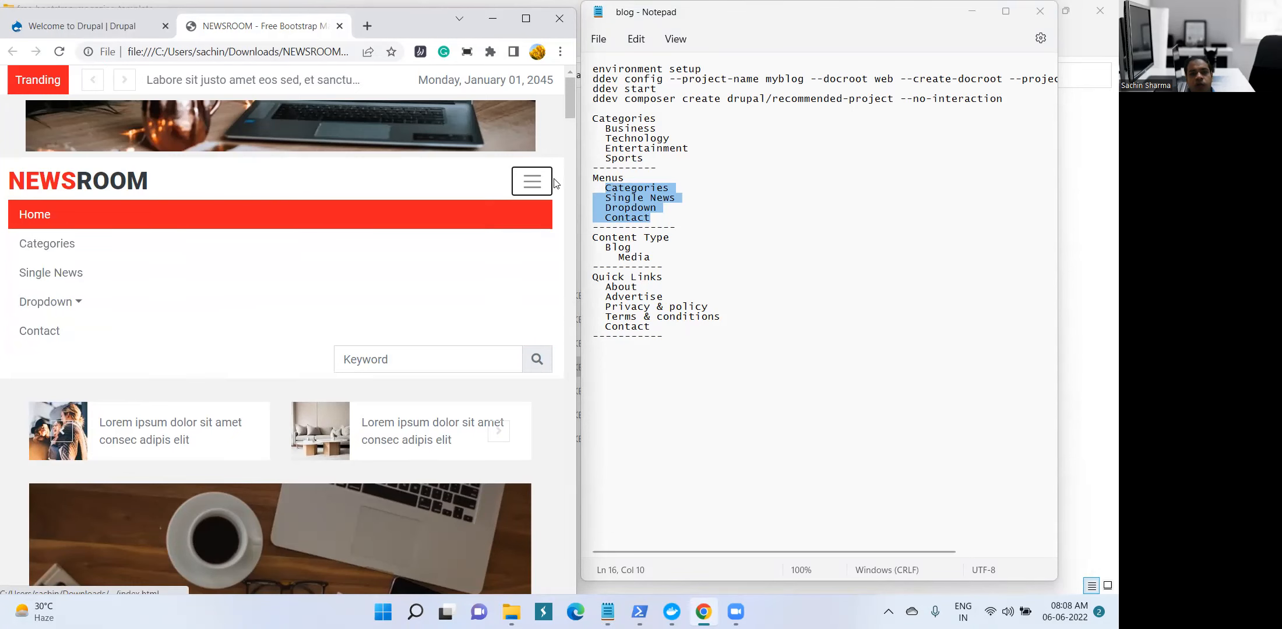
{"action": "left_click", "coordinate": [528, 185]}
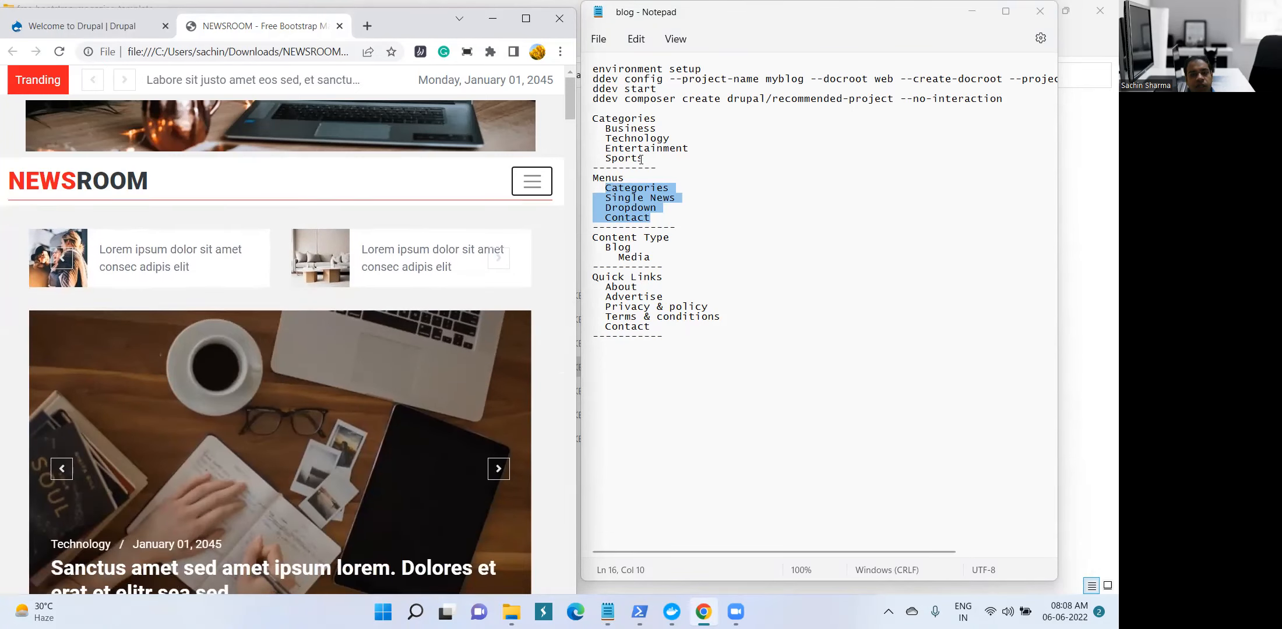
{"action": "left_click", "coordinate": [593, 119]}
{"action": "left_click_drag", "start_coordinate": [593, 118], "coordinate": [653, 118]}
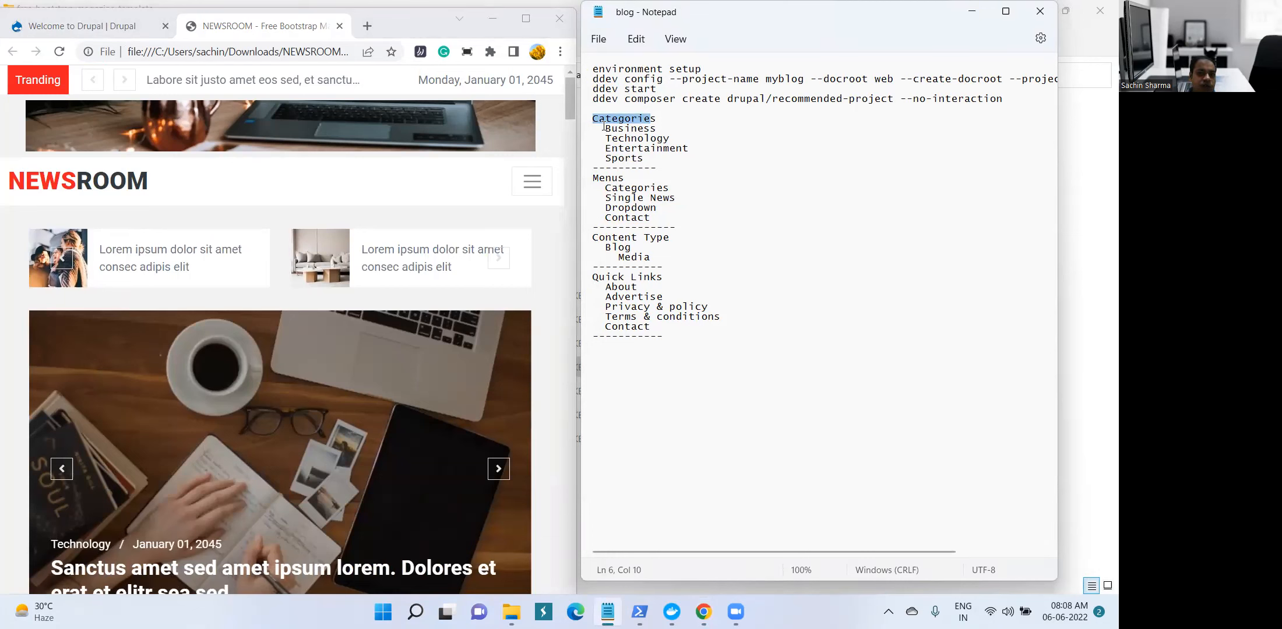
{"action": "left_click_drag", "start_coordinate": [639, 152], "coordinate": [638, 151]}
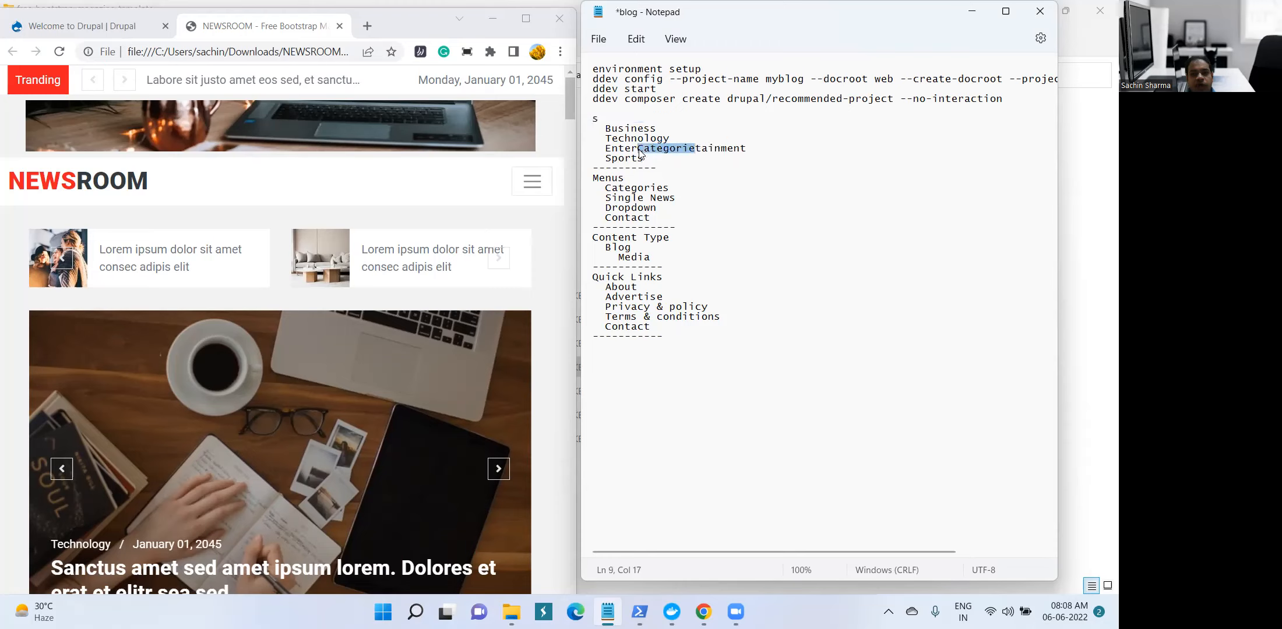
{"action": "key", "text": "ctrl+z"}
Review the Categories heading with its four terms and the Media entry under the Blog content type in the notes
{"action": "left_click", "coordinate": [602, 119]}
{"action": "double_click", "coordinate": [601, 119]}
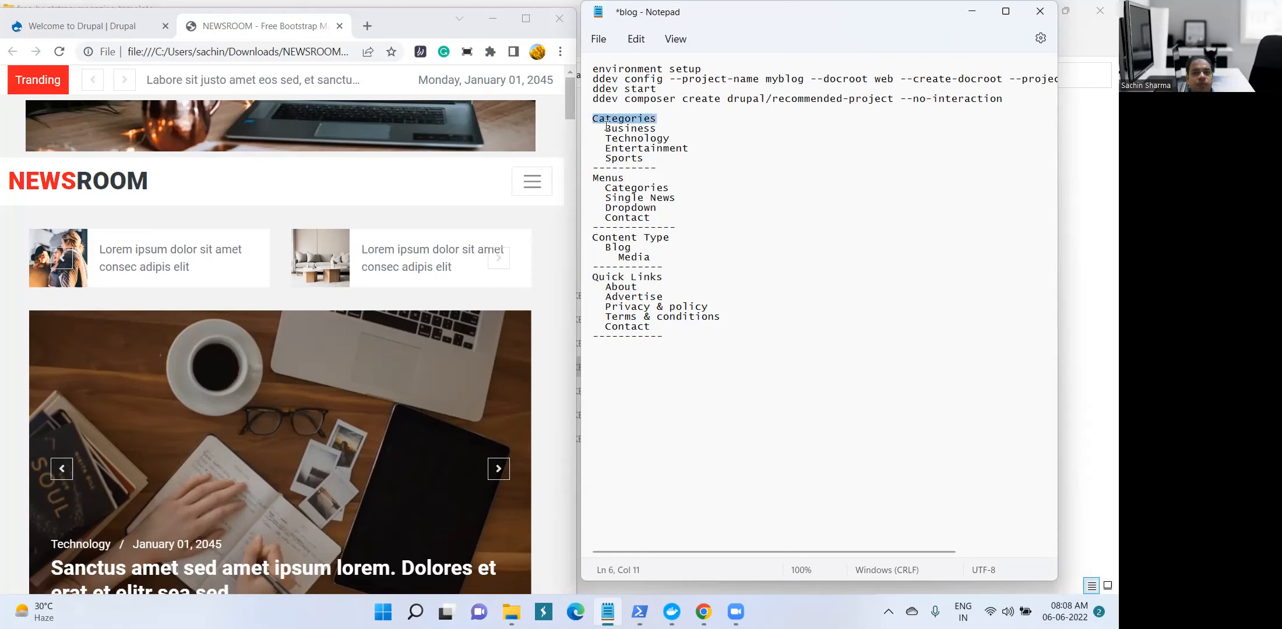
{"action": "left_click_drag", "start_coordinate": [593, 128], "coordinate": [645, 161]}
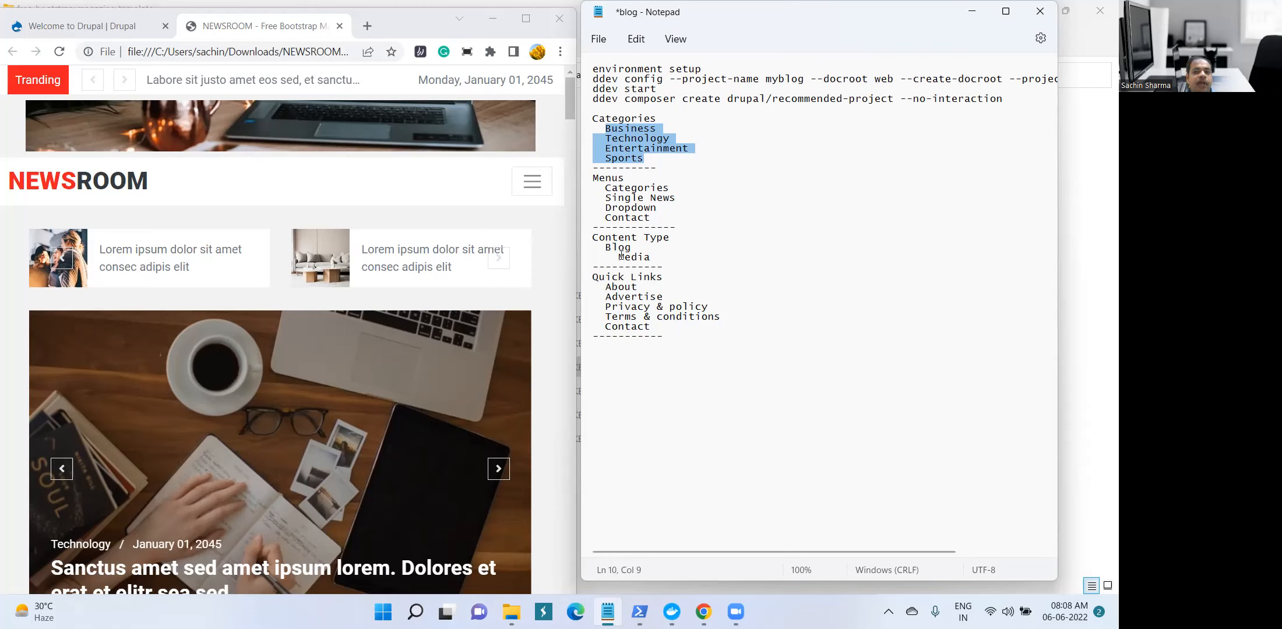
{"action": "left_click_drag", "start_coordinate": [619, 256], "coordinate": [681, 258]}
Check the Quick Links list in the notes against the links in the template page's footer
{"action": "left_click", "coordinate": [699, 291]}
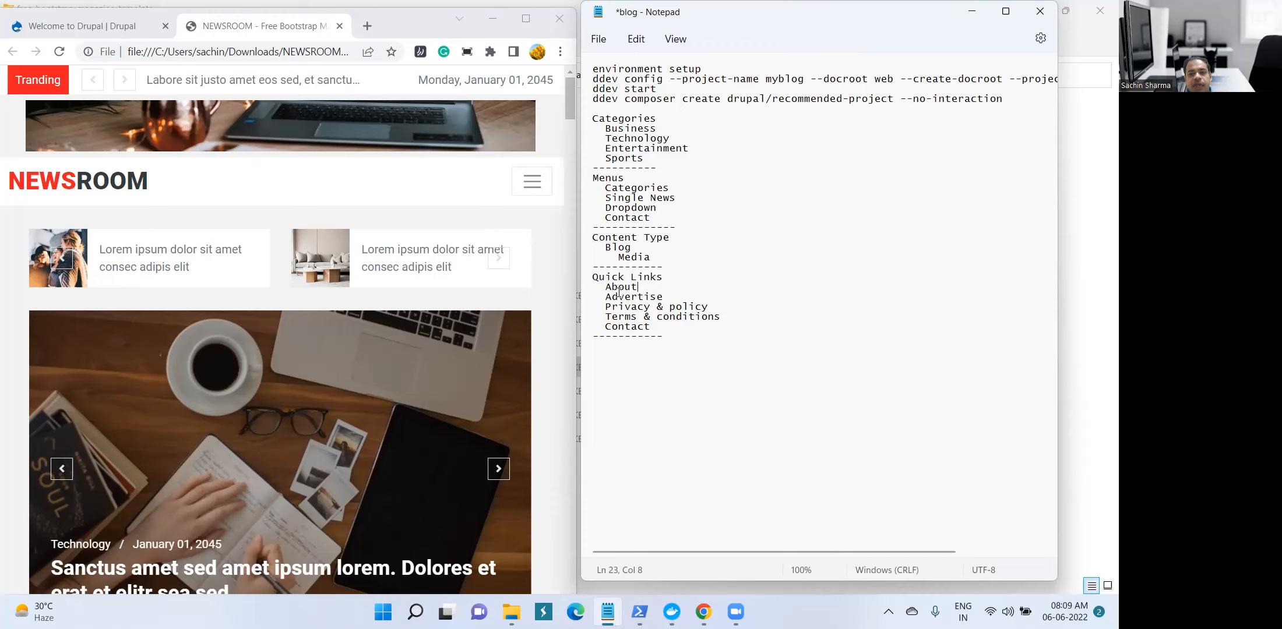
{"action": "scroll", "coordinate": [493, 267], "scroll_direction": "down", "scroll_amount": 10}
{"action": "left_click", "coordinate": [569, 166]}
{"action": "left_click_drag", "start_coordinate": [568, 297], "coordinate": [565, 530]}
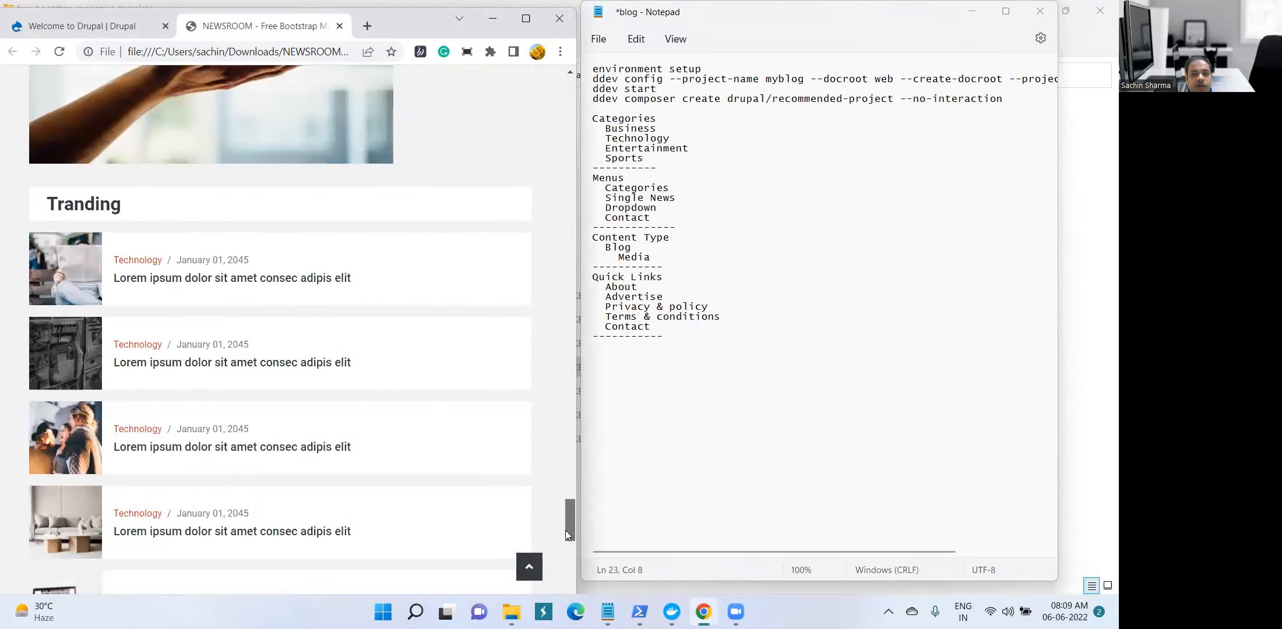
{"action": "scroll", "coordinate": [492, 361], "scroll_direction": "down", "scroll_amount": 10}
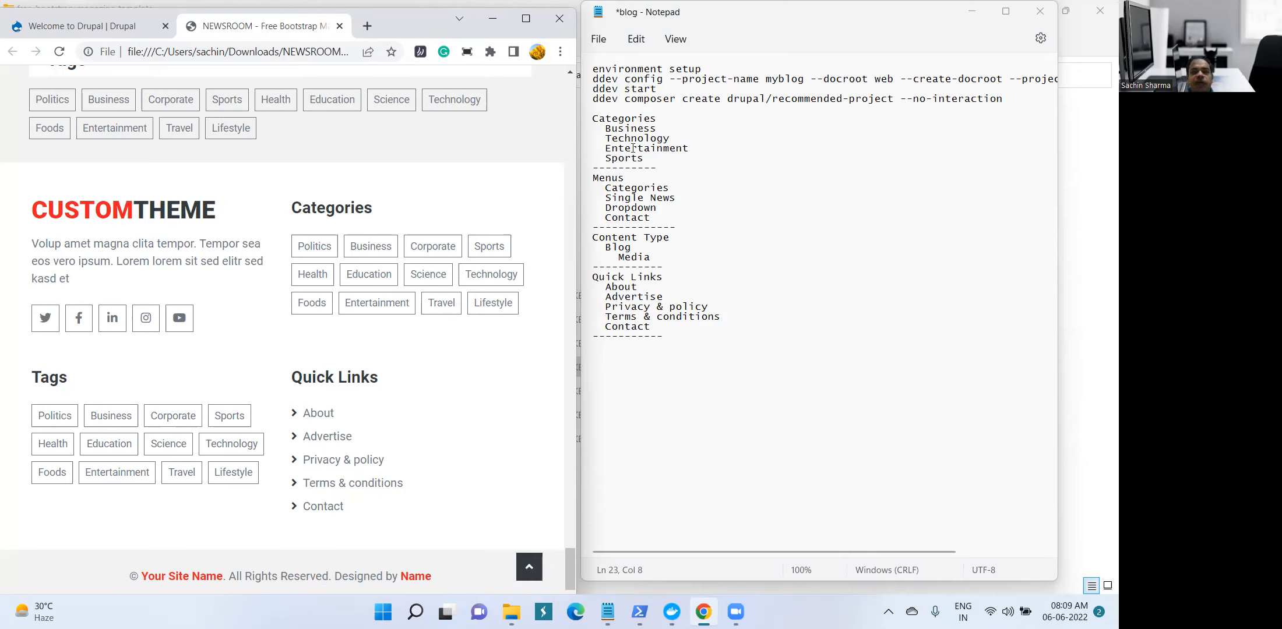
From the Drupal site's Structure section, open the Taxonomy and Menus administration pages in new browser tabs
{"action": "left_click", "coordinate": [44, 30]}
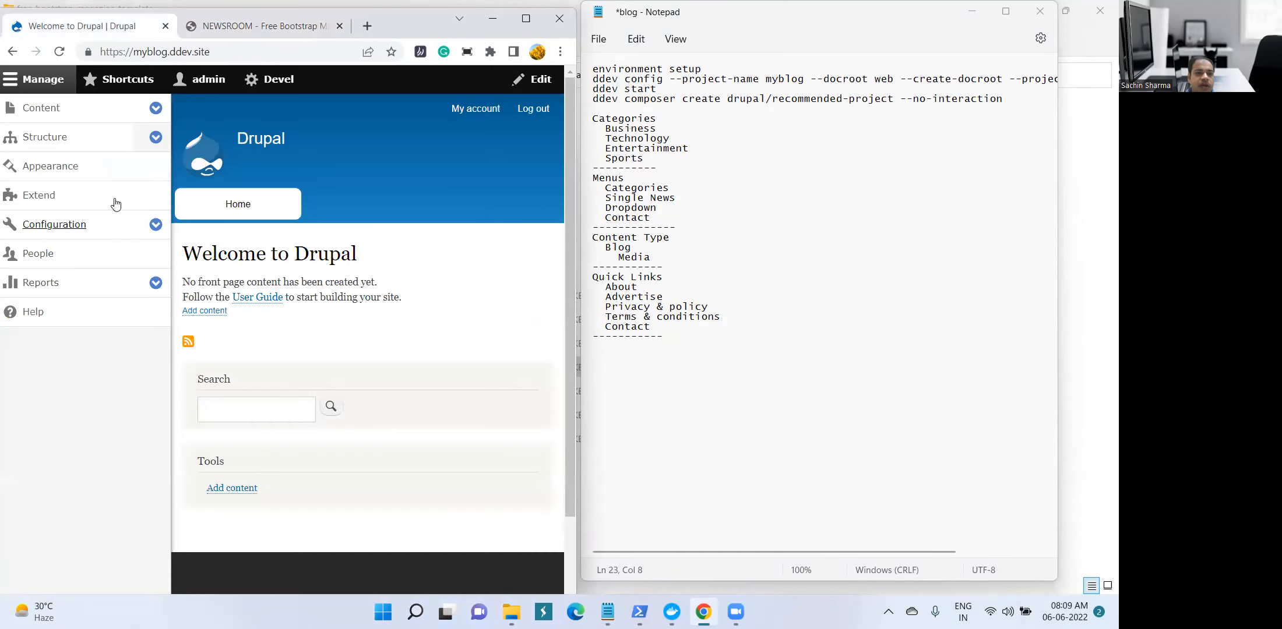
{"action": "left_click", "coordinate": [155, 139]}
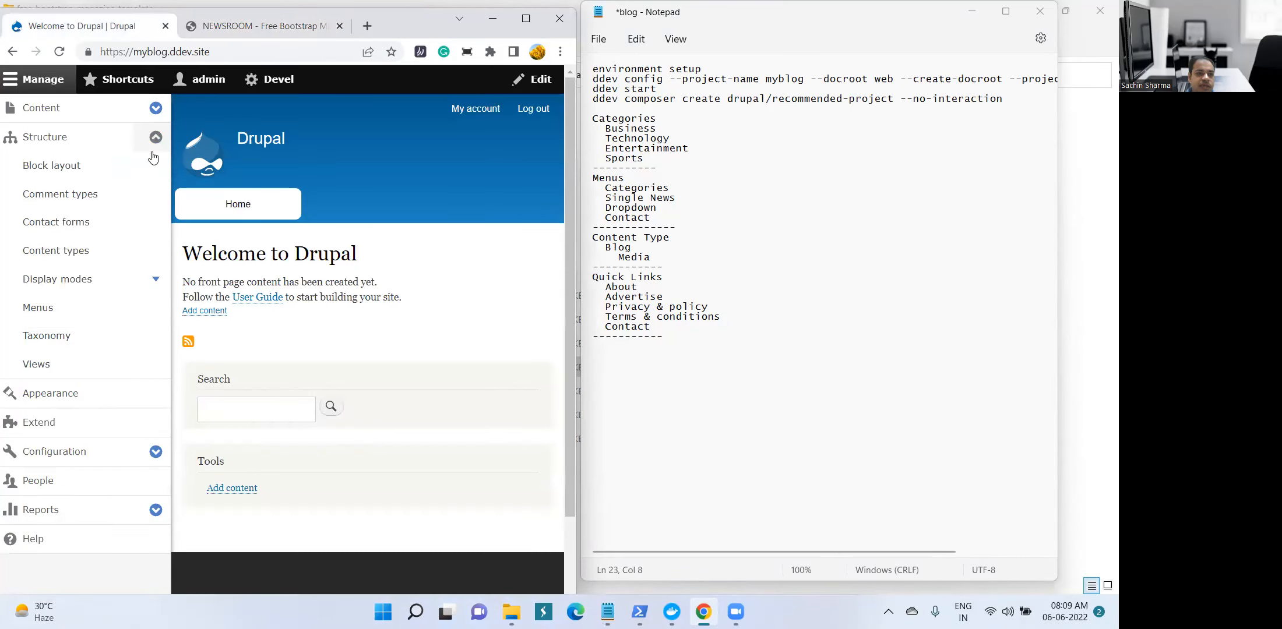
{"action": "right_click", "coordinate": [50, 336]}
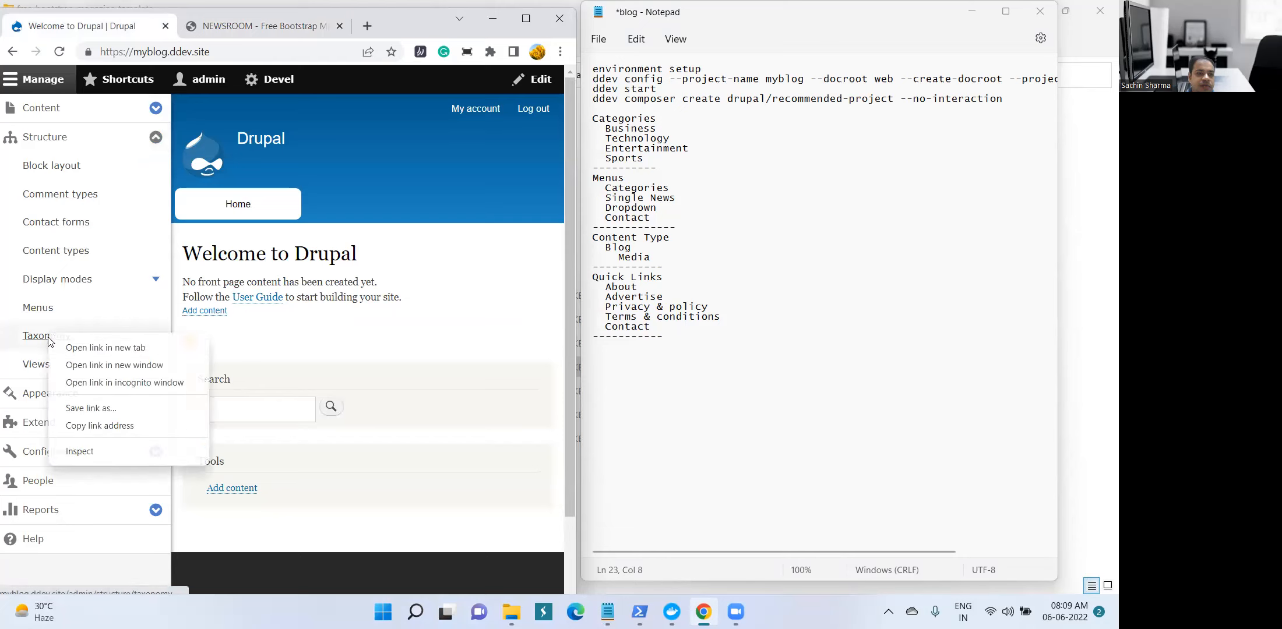
{"action": "left_click", "coordinate": [85, 347]}
{"action": "right_click", "coordinate": [32, 308]}
{"action": "left_click", "coordinate": [85, 321]}
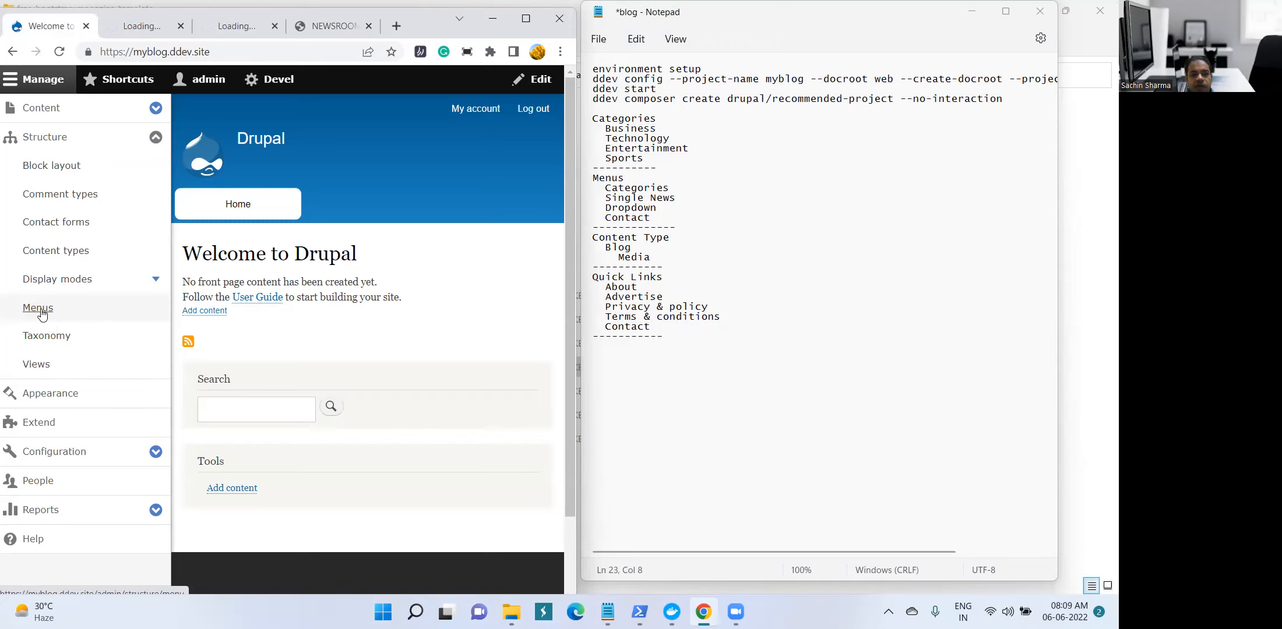
Copy the word Categories from the Menus list in the notes and maximize the Drupal browser window
{"action": "double_click", "coordinate": [630, 188]}
{"action": "right_click", "coordinate": [631, 189]}
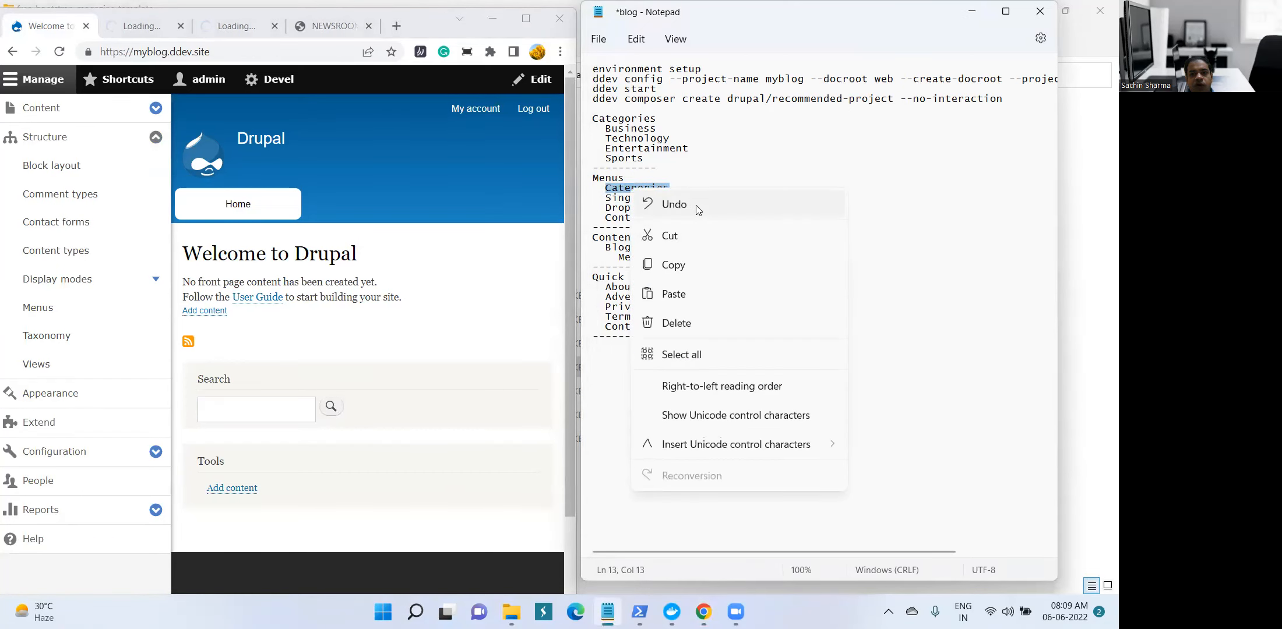
{"action": "left_click", "coordinate": [713, 265]}
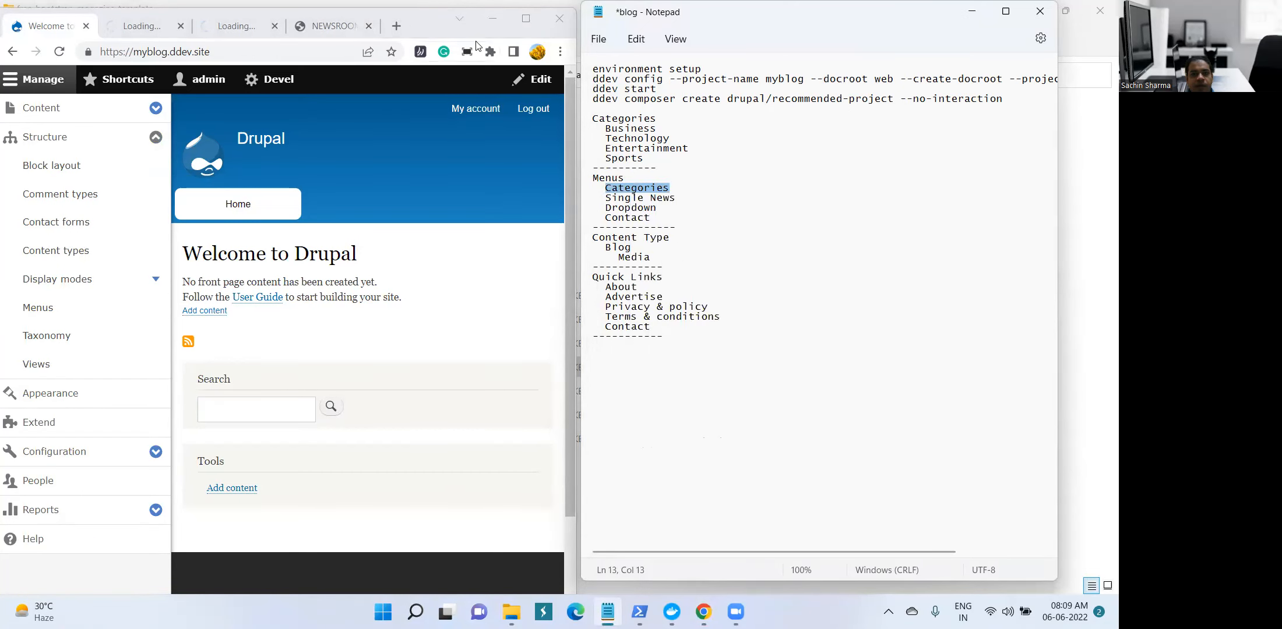
{"action": "left_click", "coordinate": [528, 21]}
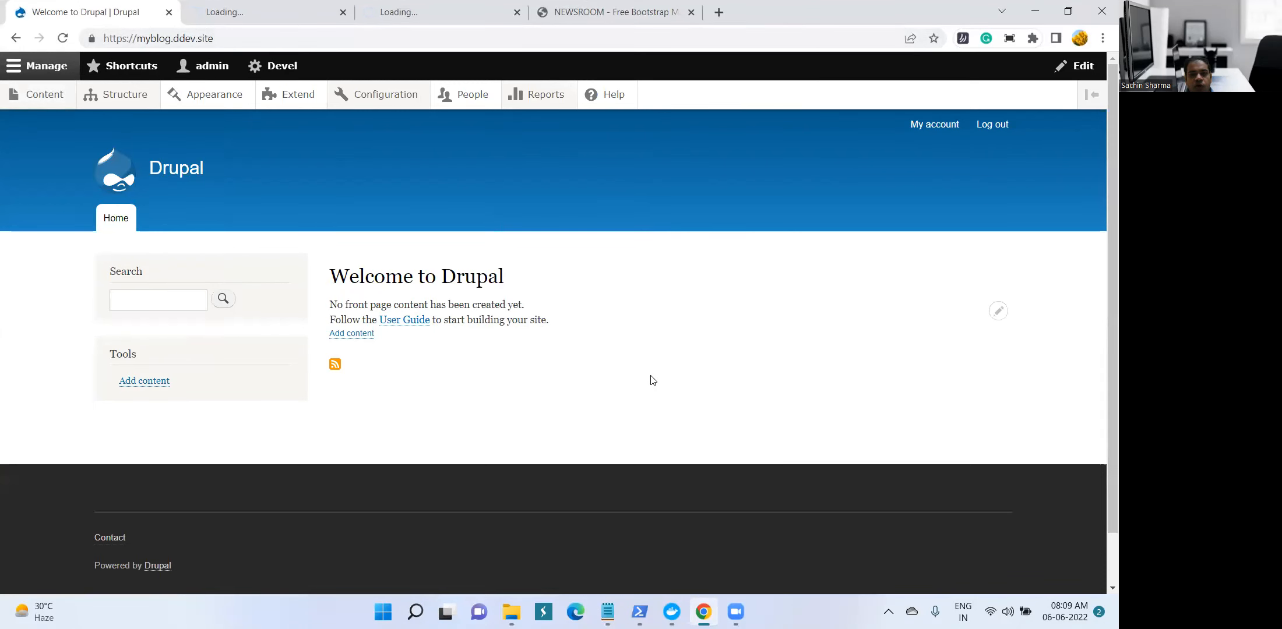
Examine the NEWSROOM template page's sections, from the footer tags and quick links up to the slider, Categories and Featured blocks
{"action": "left_click", "coordinate": [606, 17]}
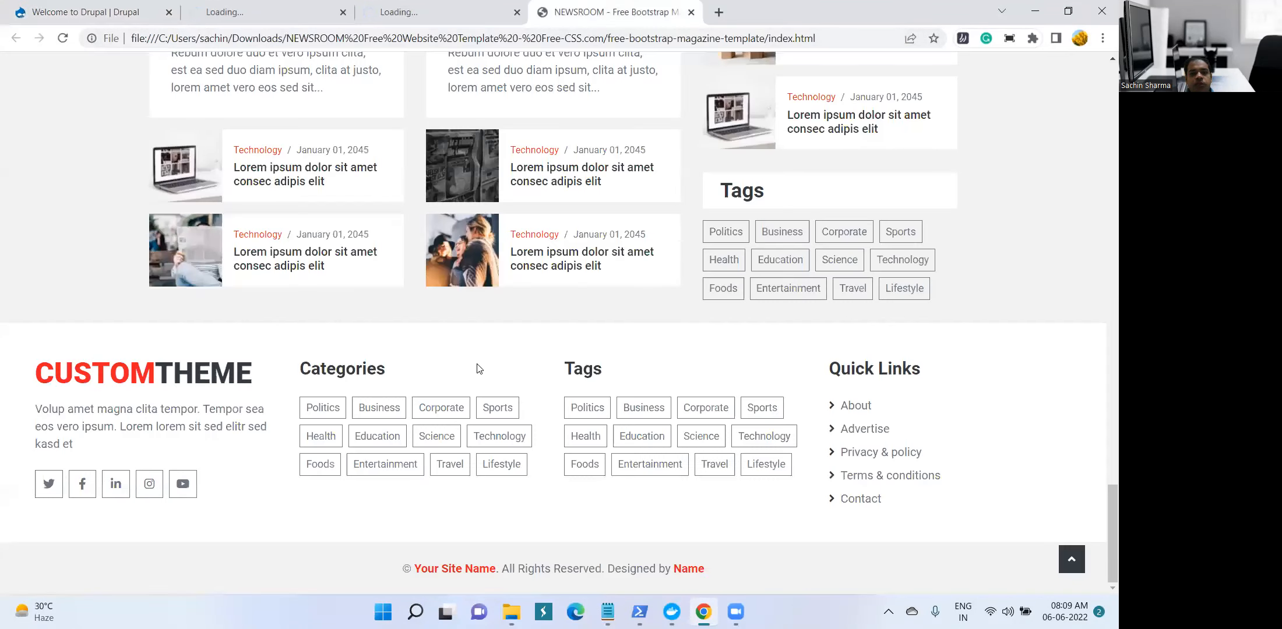
{"action": "scroll", "coordinate": [476, 369], "scroll_direction": "up", "scroll_amount": 2}
{"action": "scroll", "coordinate": [476, 369], "scroll_direction": "up", "scroll_amount": 15}
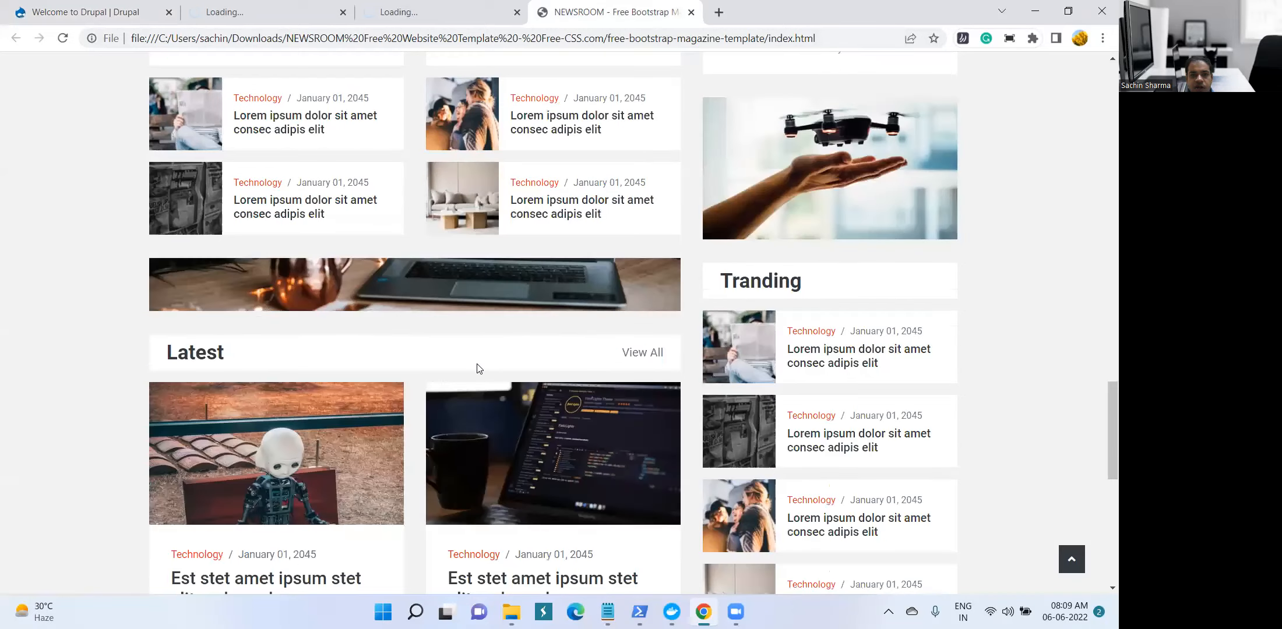
{"action": "scroll", "coordinate": [476, 368], "scroll_direction": "up", "scroll_amount": 8}
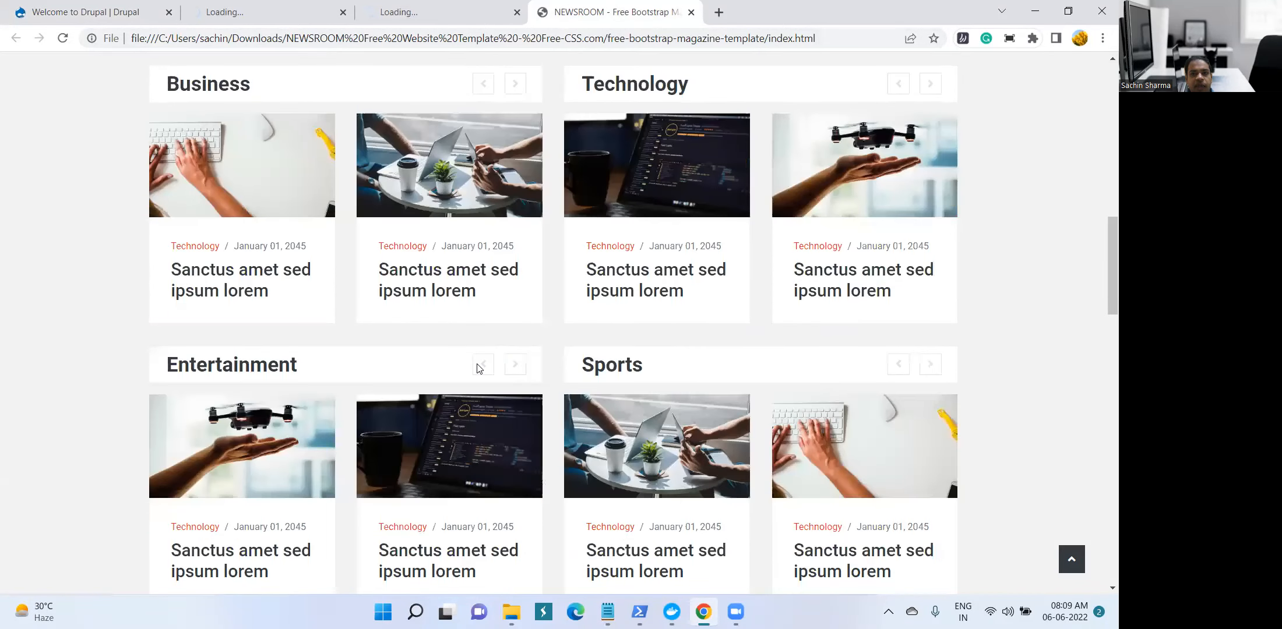
{"action": "scroll", "coordinate": [476, 367], "scroll_direction": "up", "scroll_amount": 8}
{"action": "scroll", "coordinate": [477, 363], "scroll_direction": "up", "scroll_amount": 4}
{"action": "scroll", "coordinate": [472, 365], "scroll_direction": "down", "scroll_amount": 3}
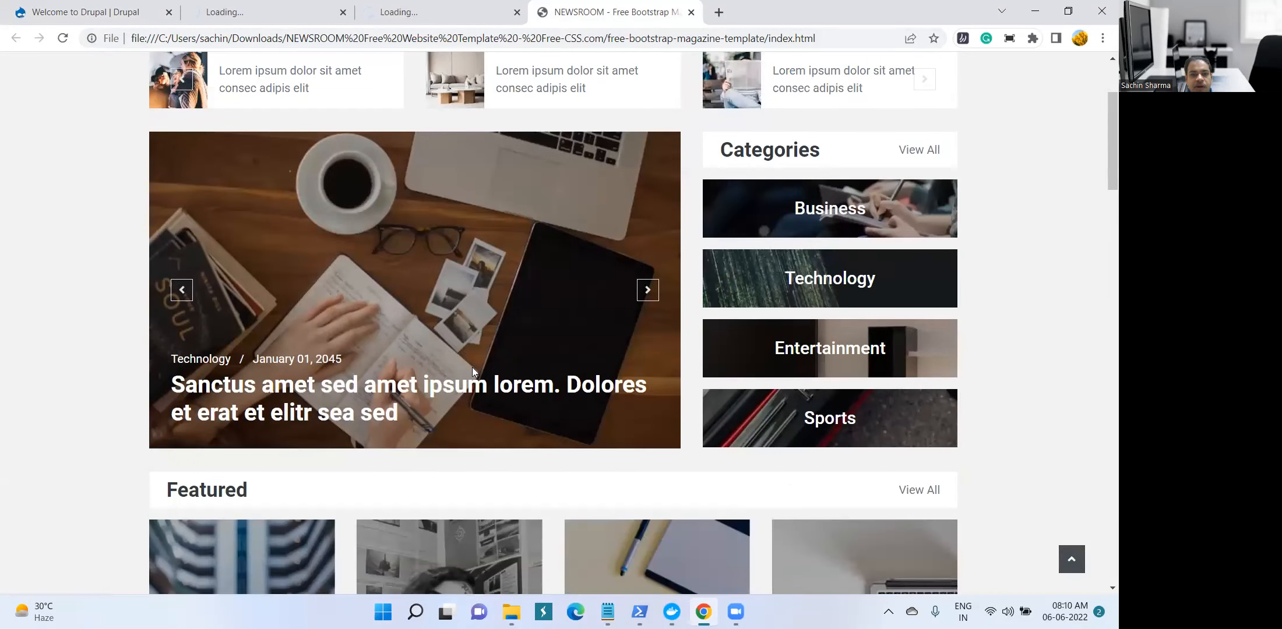
{"action": "left_click", "coordinate": [654, 291]}
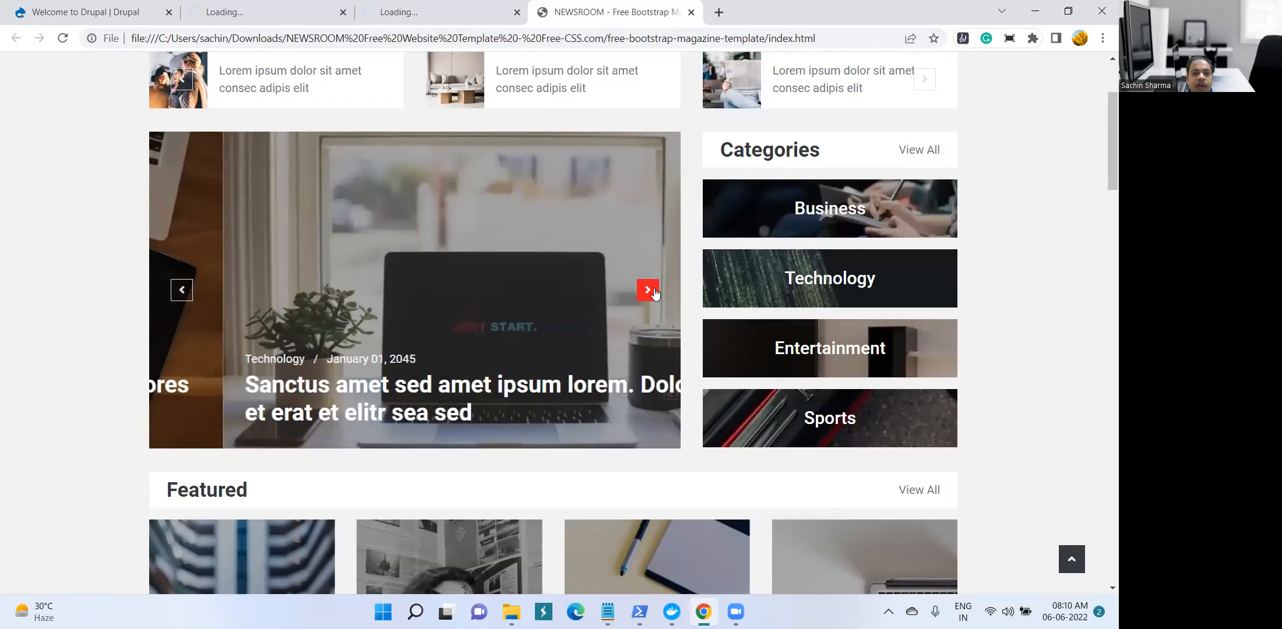
{"action": "scroll", "coordinate": [641, 291], "scroll_direction": "down", "scroll_amount": 5}
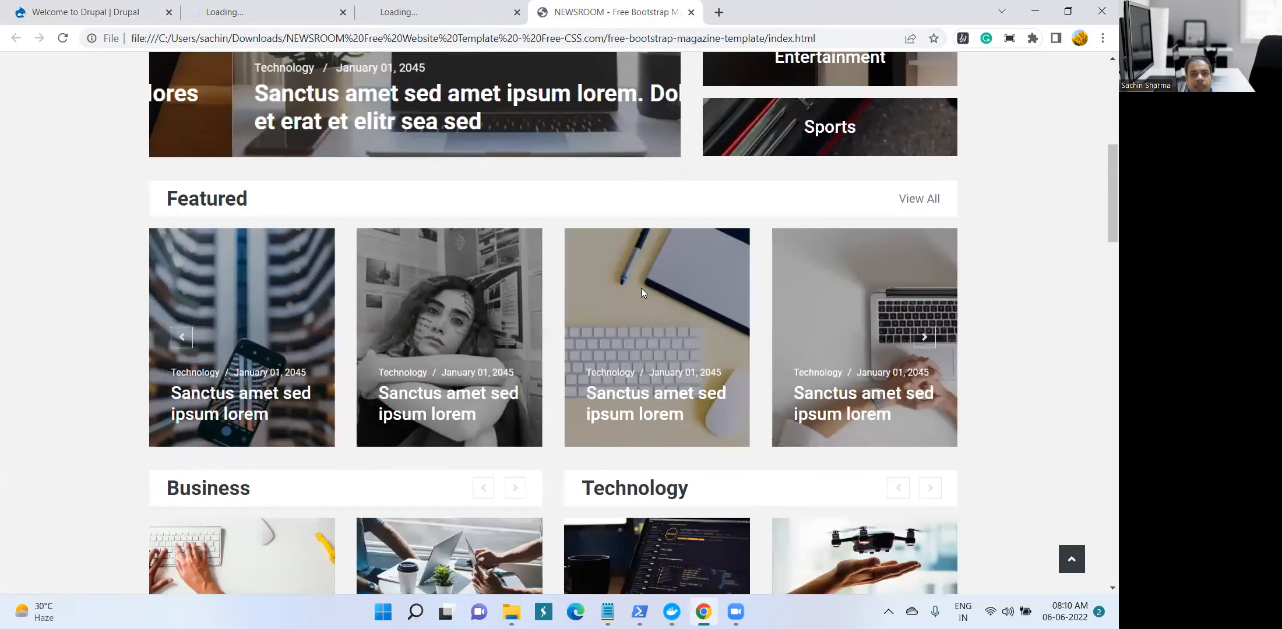
{"action": "scroll", "coordinate": [640, 291], "scroll_direction": "down", "scroll_amount": 10}
{"action": "scroll", "coordinate": [635, 291], "scroll_direction": "down", "scroll_amount": 3}
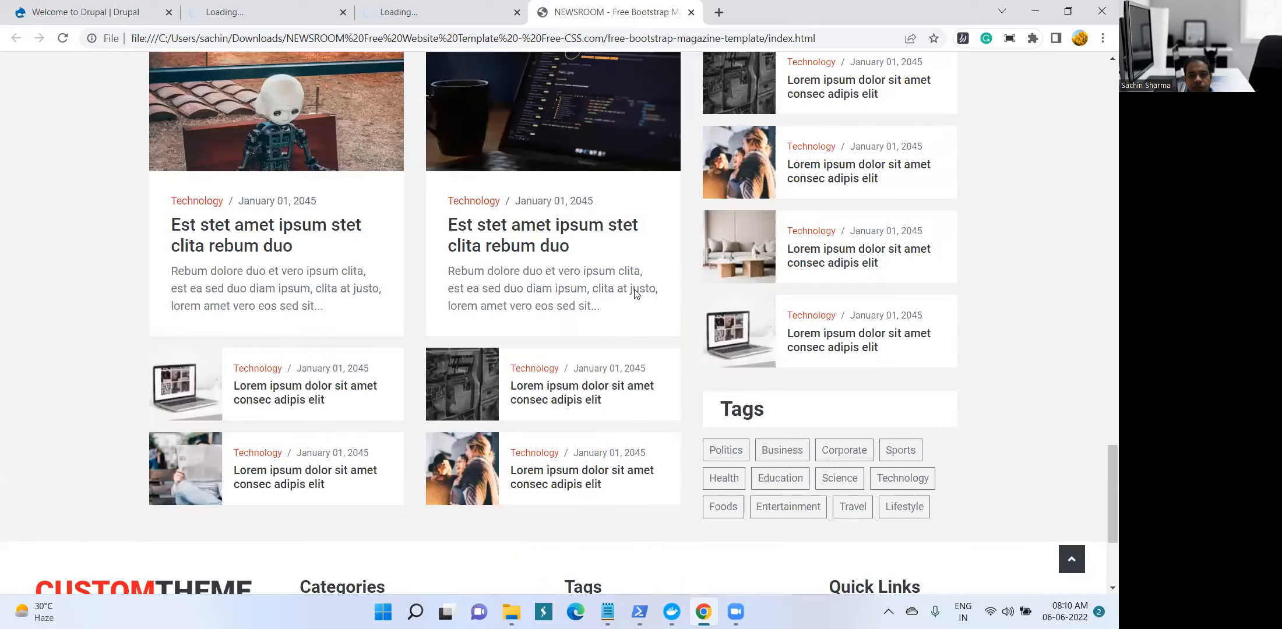
{"action": "scroll", "coordinate": [637, 294], "scroll_direction": "down", "scroll_amount": 3}
{"action": "scroll", "coordinate": [634, 296], "scroll_direction": "up", "scroll_amount": 8}
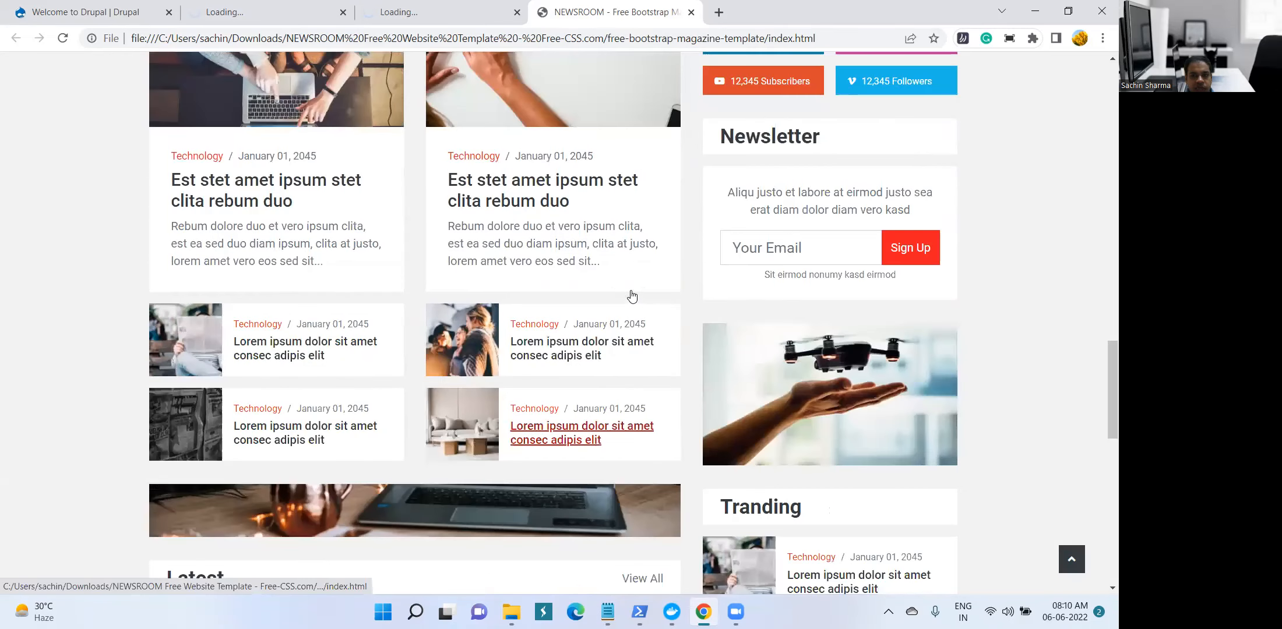
{"action": "scroll", "coordinate": [622, 279], "scroll_direction": "up", "scroll_amount": 12}
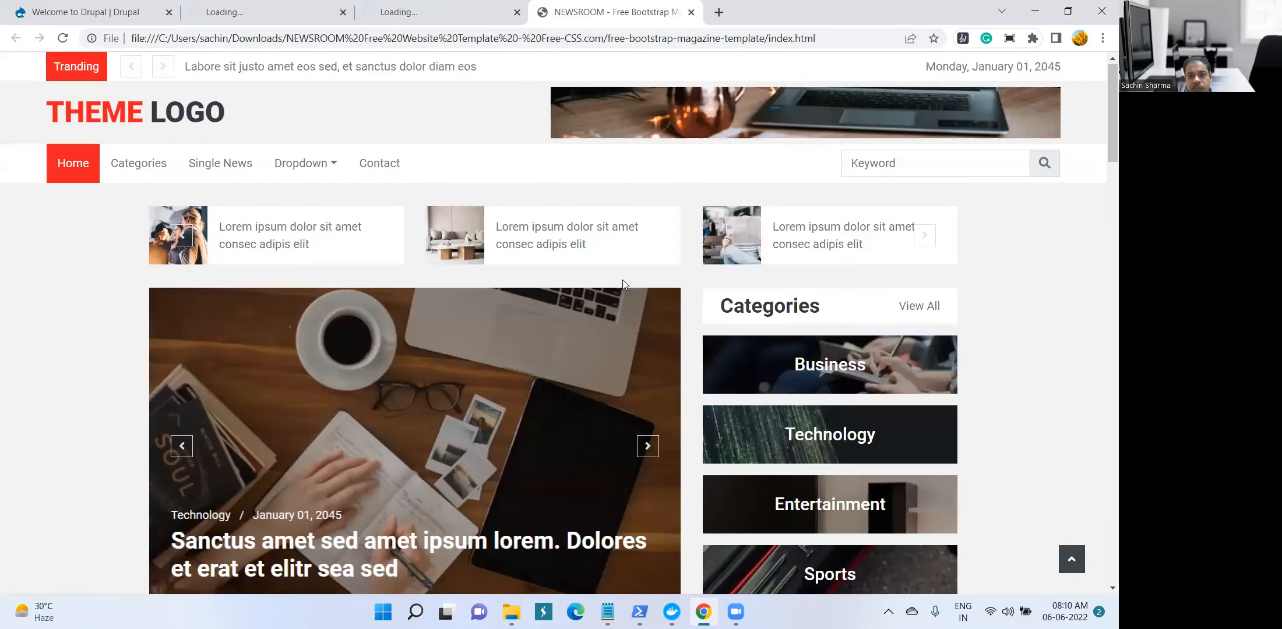
Return to the Drupal site's Taxonomy page and open the form for adding a vocabulary
{"action": "left_click", "coordinate": [175, 14]}
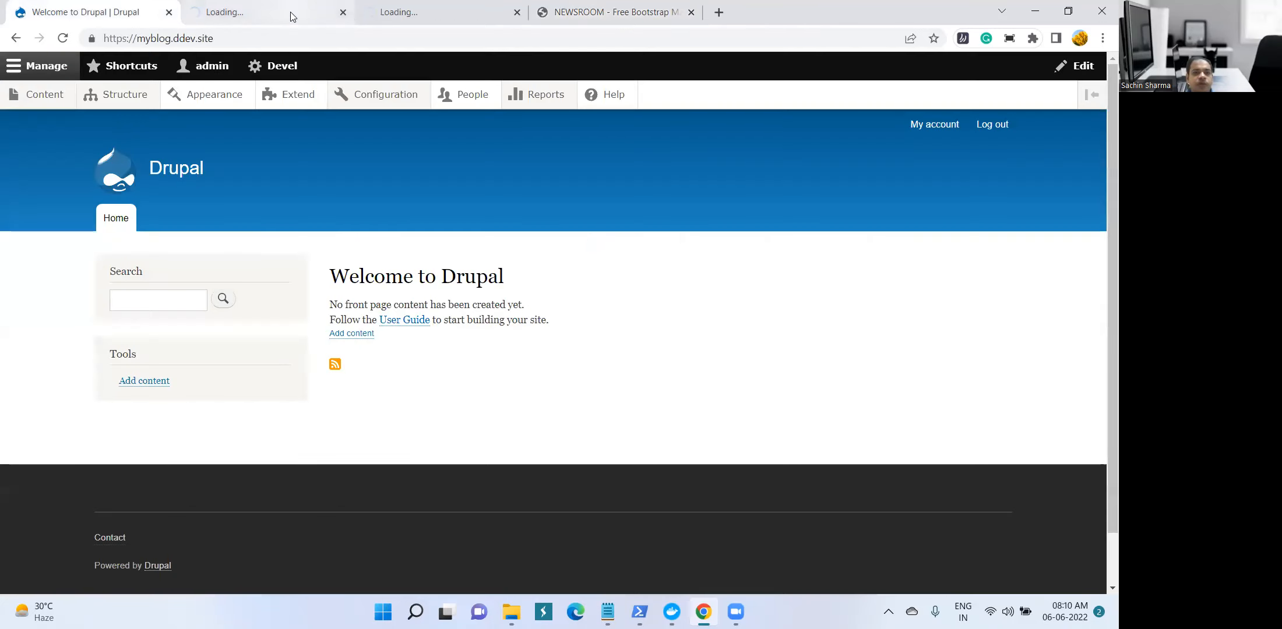
{"action": "left_click", "coordinate": [278, 13]}
{"action": "left_click", "coordinate": [96, 10]}
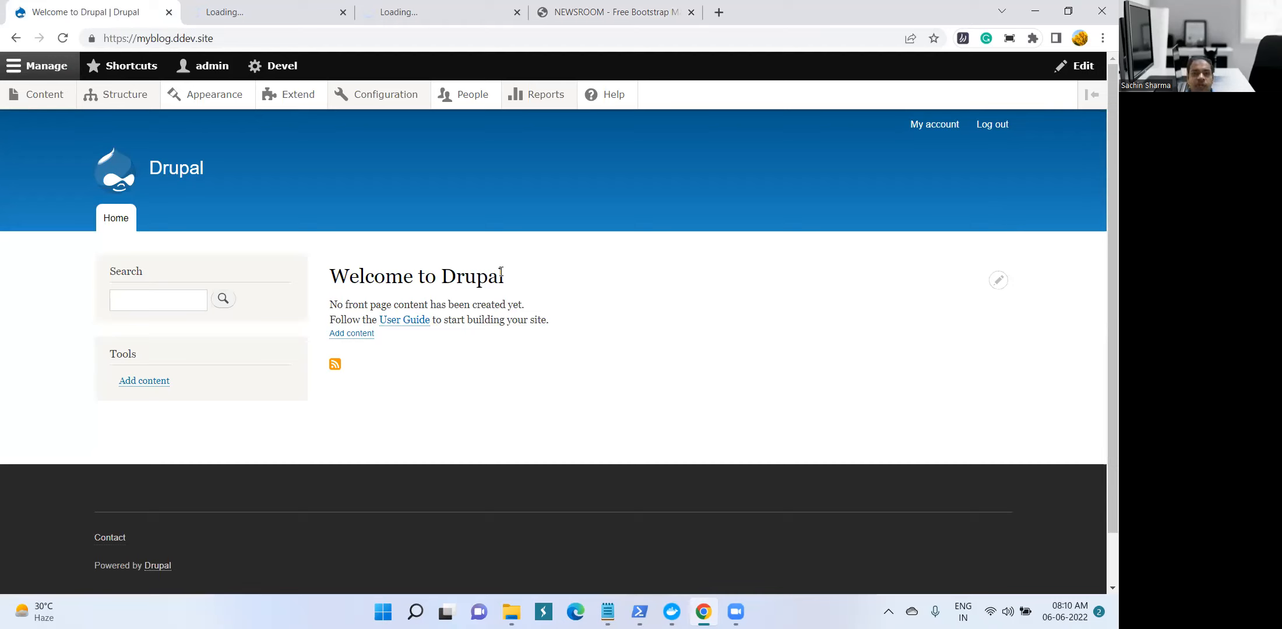
{"action": "left_click", "coordinate": [227, 17]}
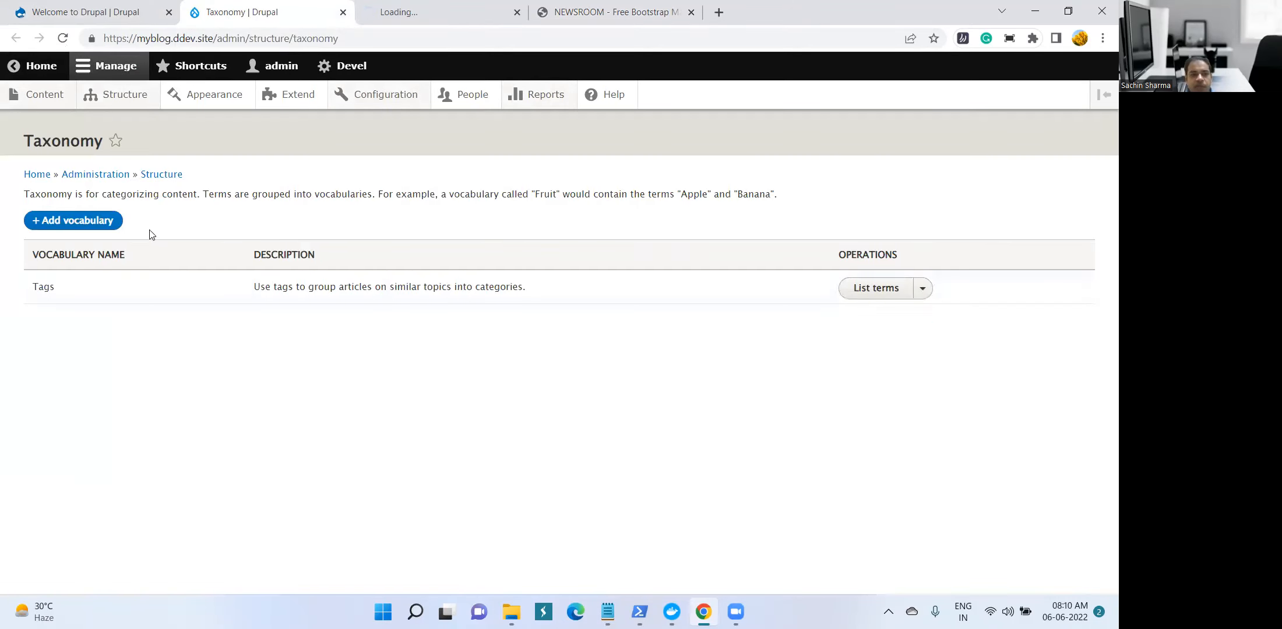
{"action": "left_click", "coordinate": [75, 221]}
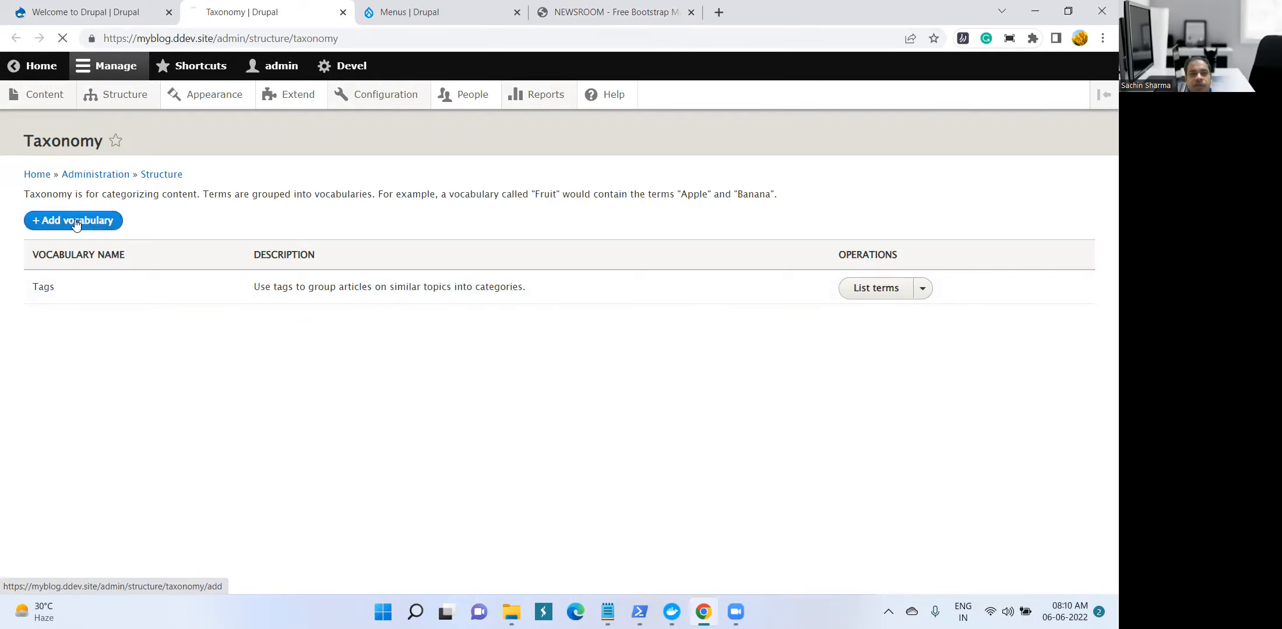
From the Menus page, open the Add menu form and the Main navigation edit page in new tabs, and check the notes' Menus list
{"action": "left_click", "coordinate": [434, 11]}
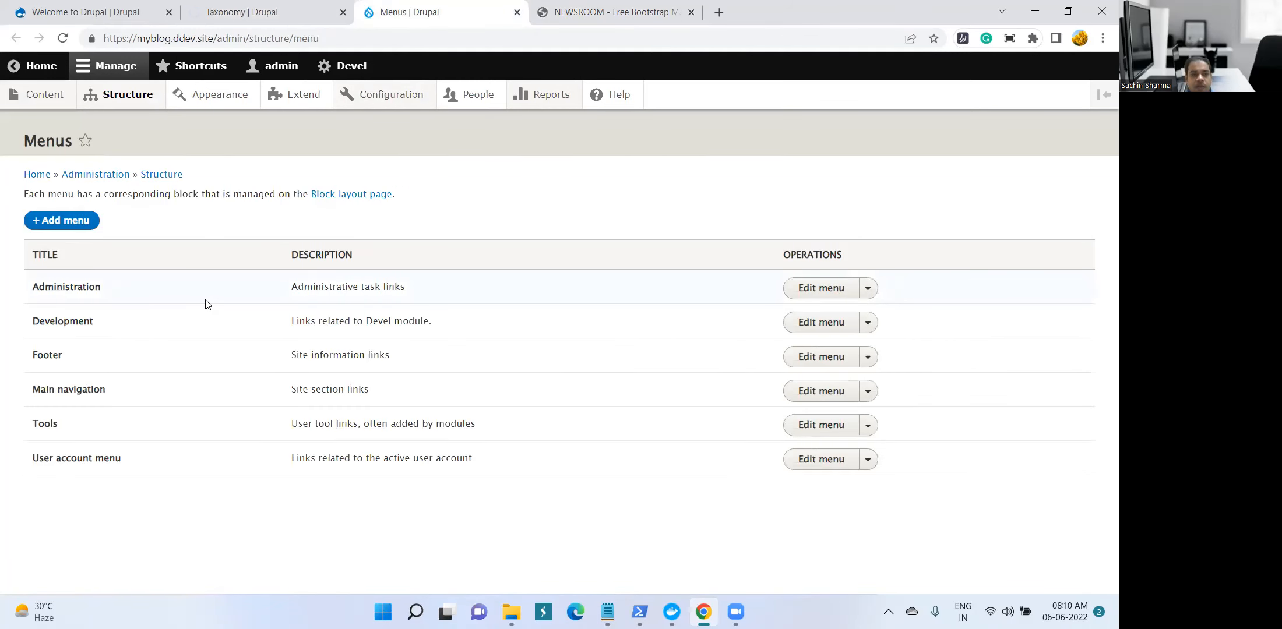
{"action": "middle_click", "coordinate": [74, 222]}
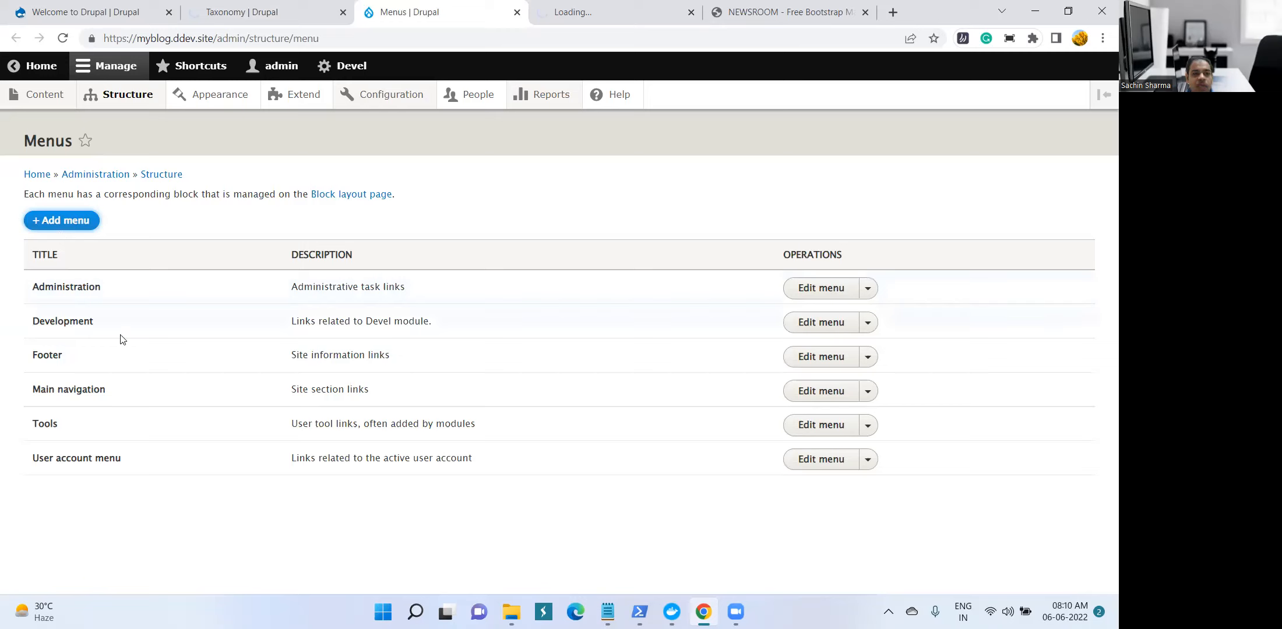
{"action": "left_click", "coordinate": [831, 392], "text": "ctrl"}
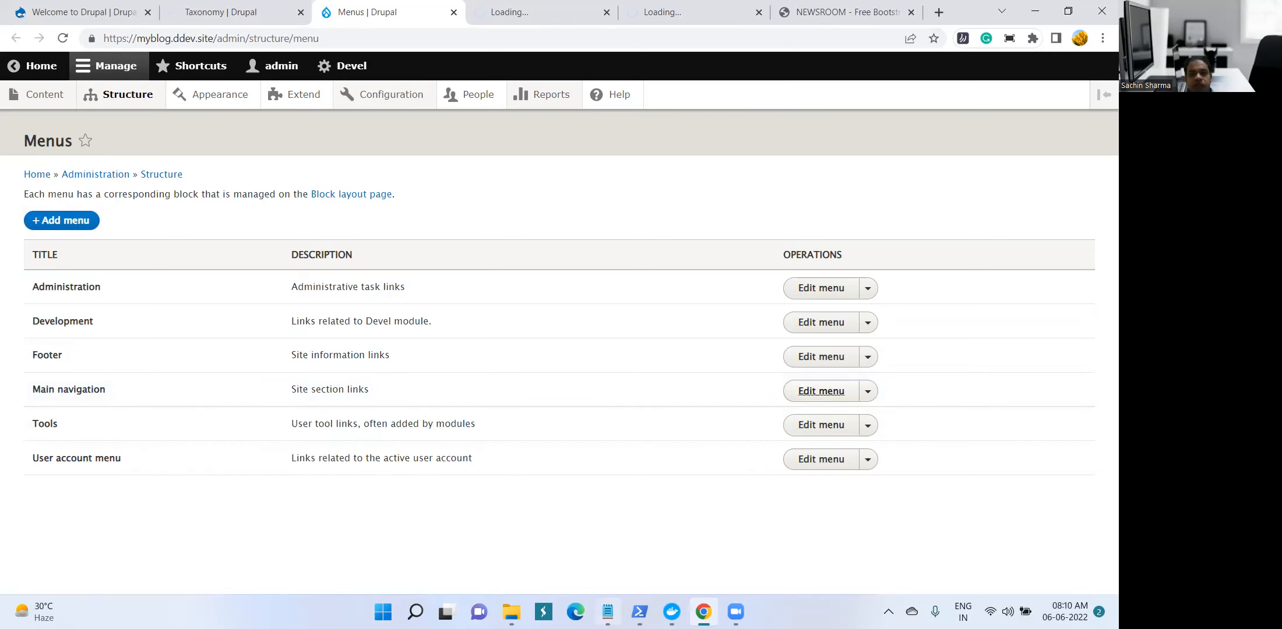
{"action": "left_click", "coordinate": [608, 612]}
{"action": "left_click", "coordinate": [643, 208]}
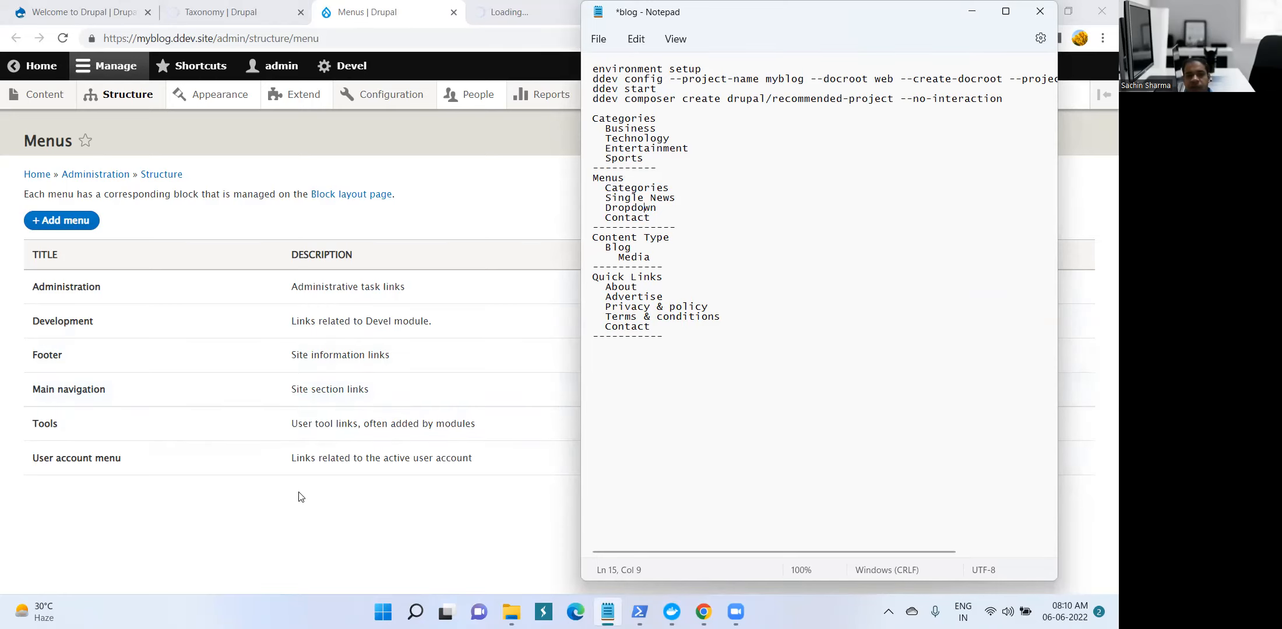
{"action": "left_click", "coordinate": [416, 384]}
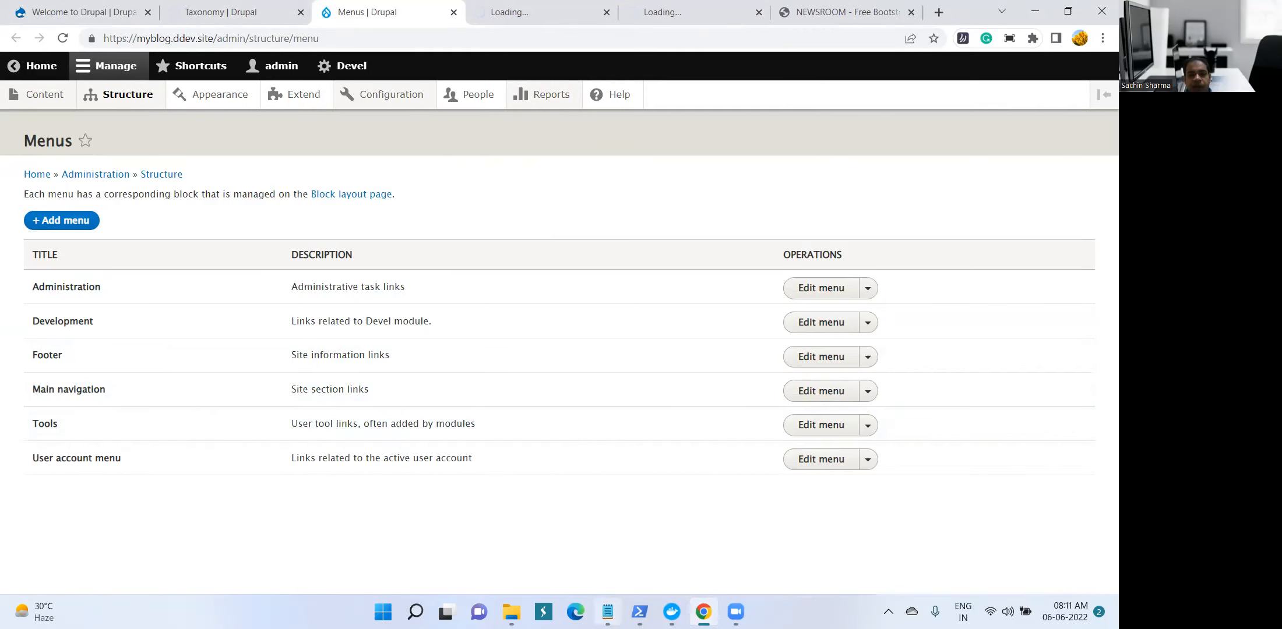
Open the site's Content types page in a new browser tab and locate the Blog content type in the notes
{"action": "left_click", "coordinate": [608, 611]}
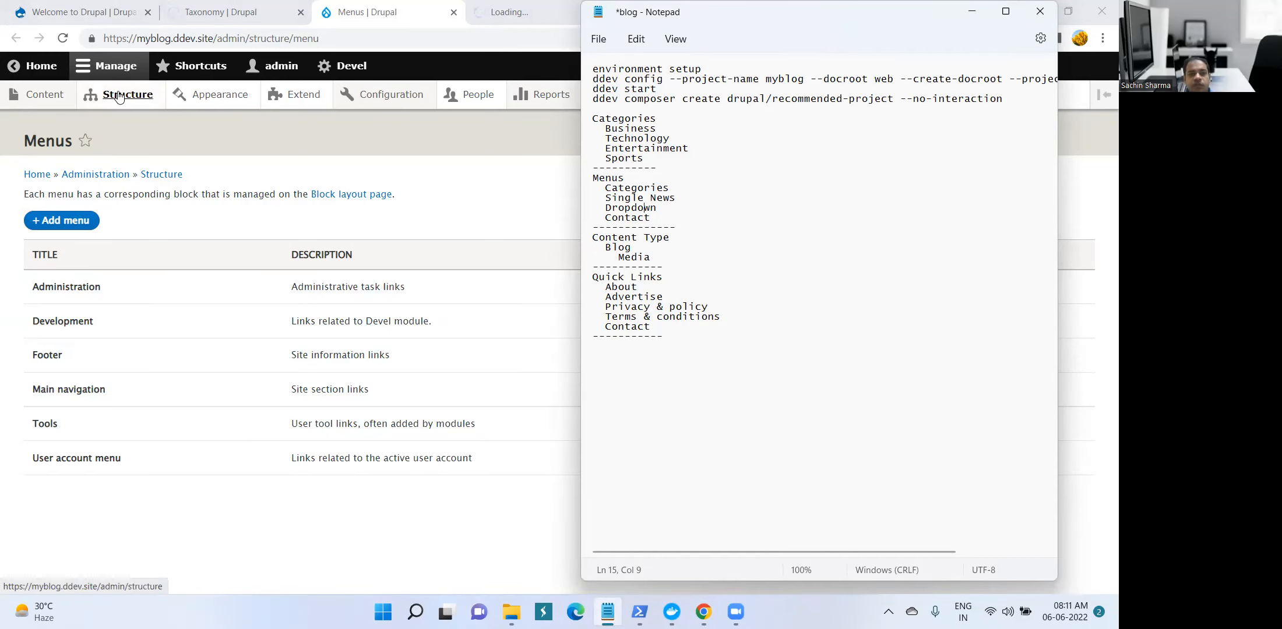
{"action": "left_click", "coordinate": [81, 13]}
{"action": "mouse_move", "coordinate": [119, 94]}
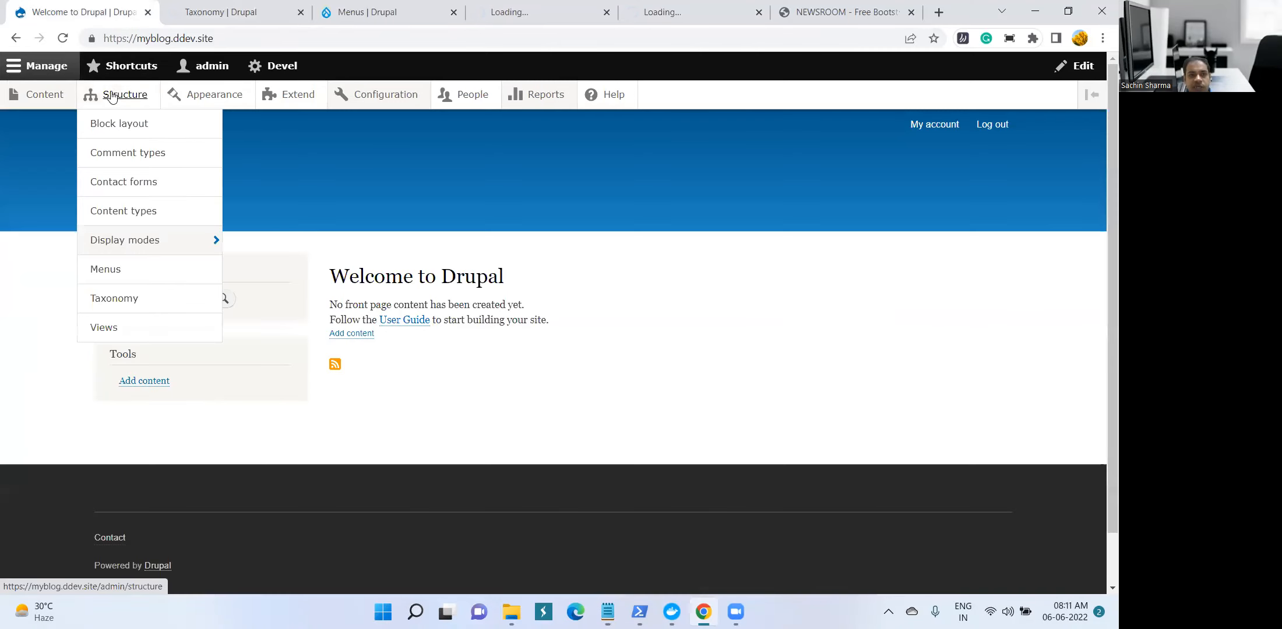
{"action": "left_click", "coordinate": [119, 211], "text": "ctrl"}
{"action": "left_click", "coordinate": [332, 12]}
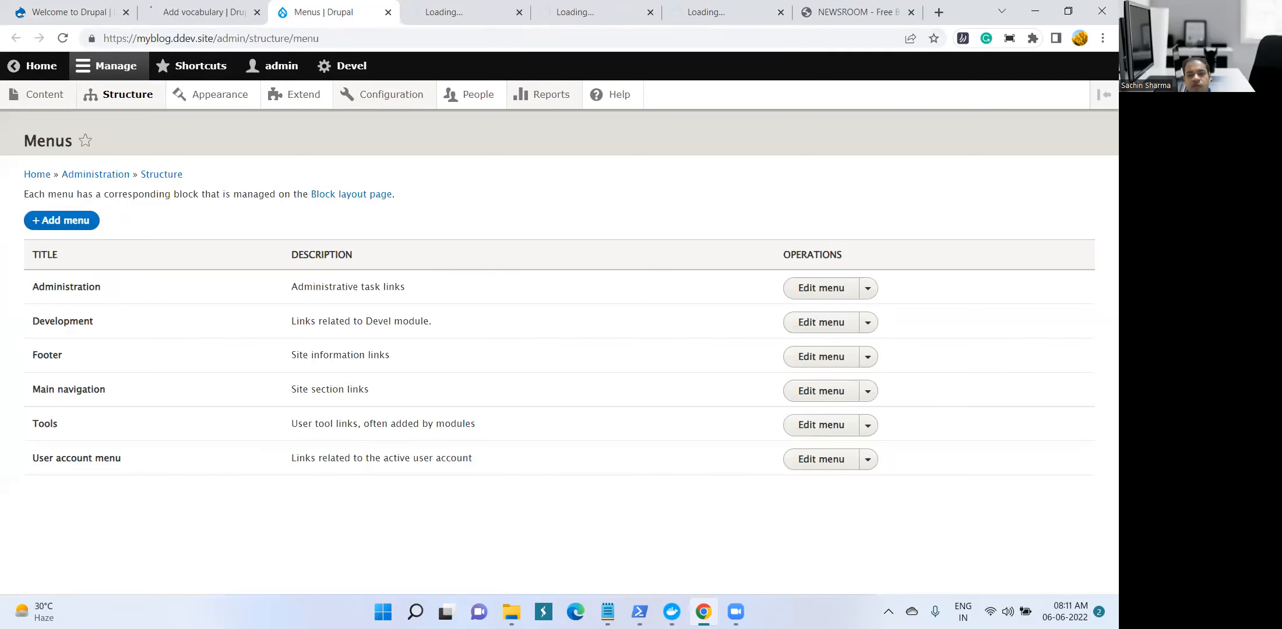
{"action": "left_click", "coordinate": [608, 611]}
{"action": "double_click", "coordinate": [613, 247]}
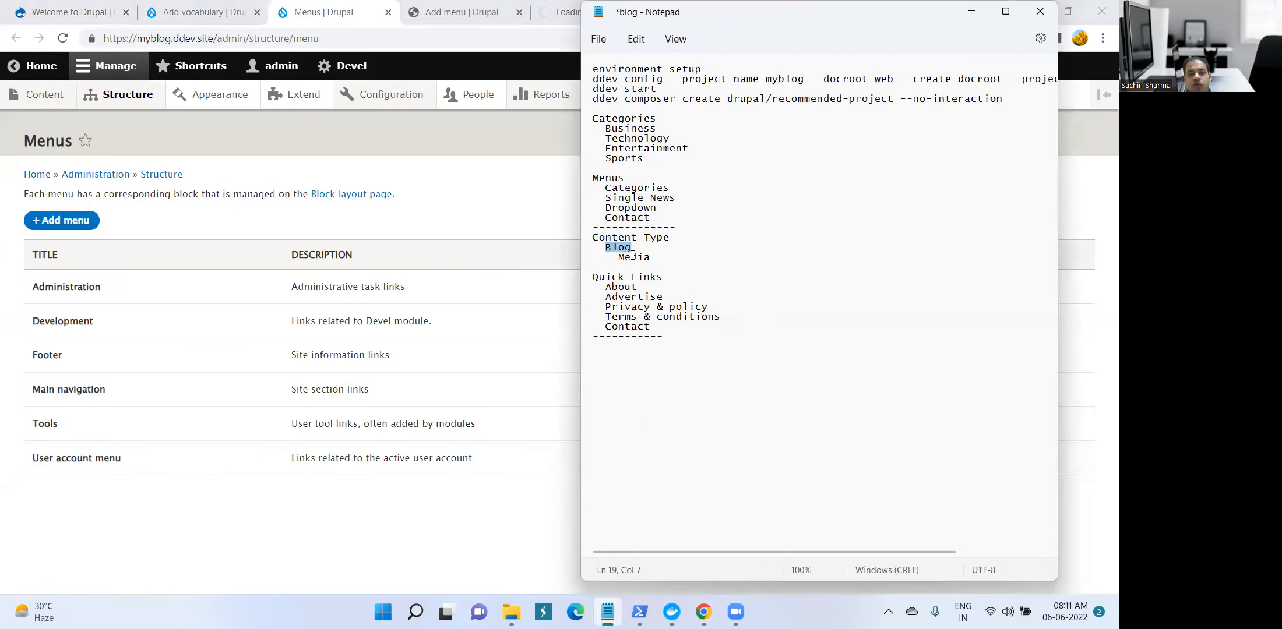
Create a vocabulary with Categories, copied from the notes, as both its name and description, and save it
{"action": "left_click", "coordinate": [190, 19]}
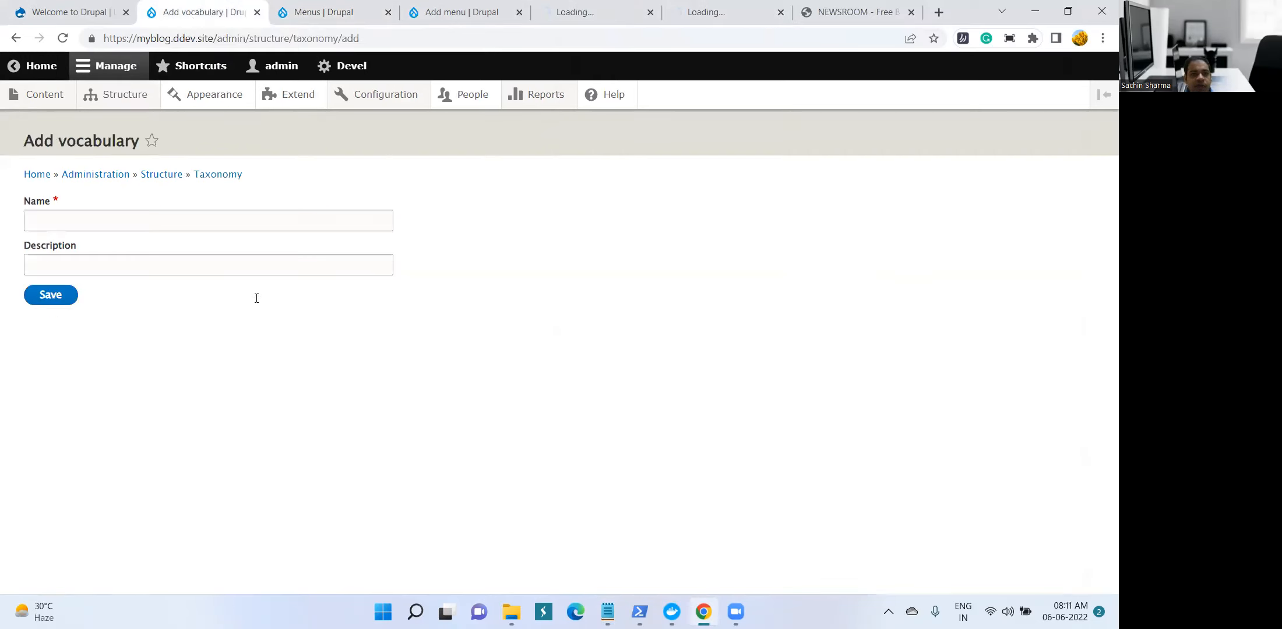
{"action": "left_click", "coordinate": [608, 612]}
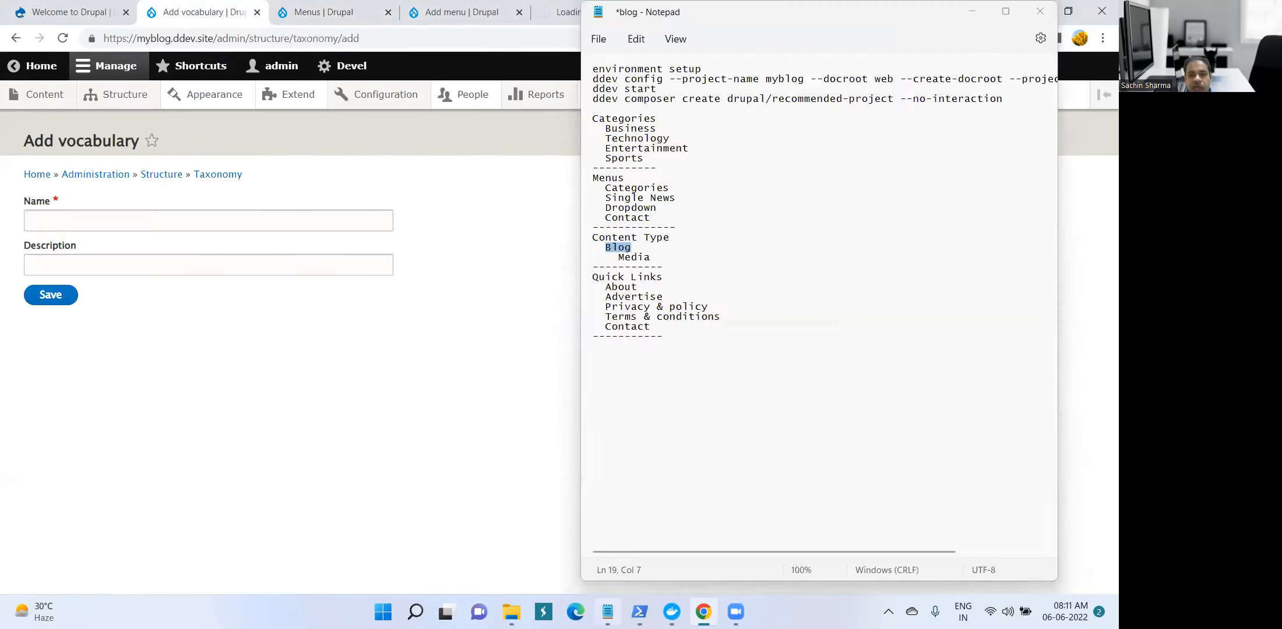
{"action": "double_click", "coordinate": [622, 118]}
{"action": "key", "text": "ctrl+c"}
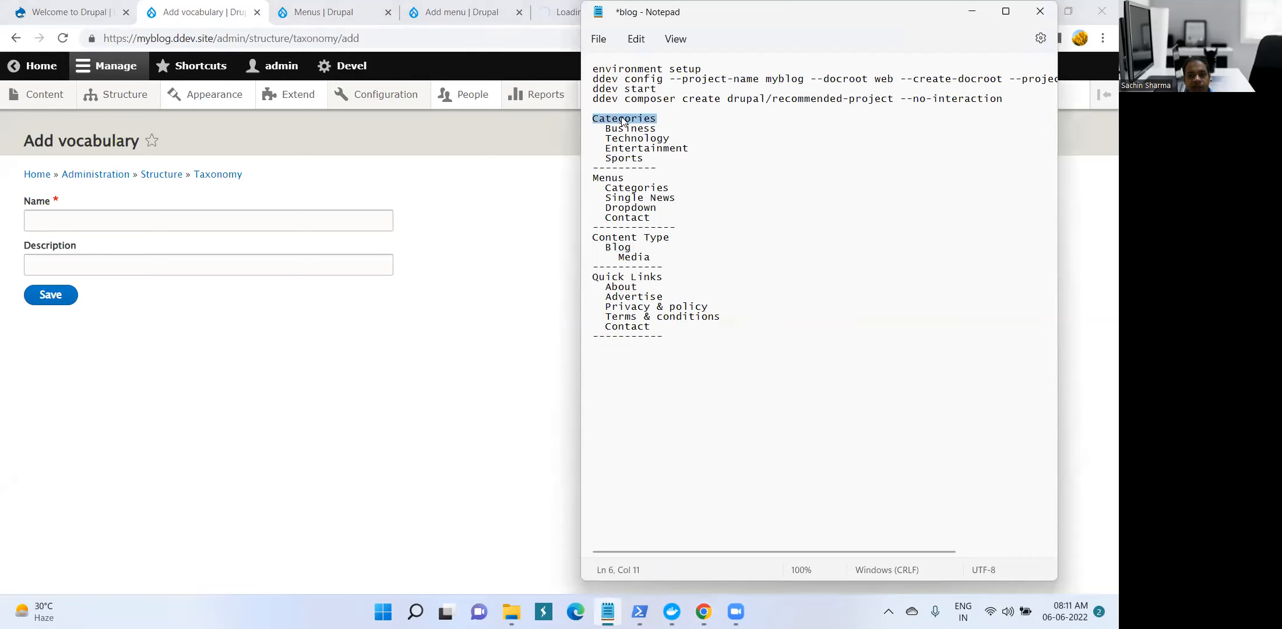
{"action": "left_click", "coordinate": [77, 215]}
{"action": "left_click", "coordinate": [78, 215]}
{"action": "key", "text": "ctrl+v"}
{"action": "left_click", "coordinate": [79, 266]}
{"action": "key", "text": "ctrl+v"}
{"action": "left_click", "coordinate": [51, 295]}
In the Add menu form, enter Quick Links from the notes as the title and administrative summary, and try to save the menu
{"action": "left_click", "coordinate": [317, 12]}
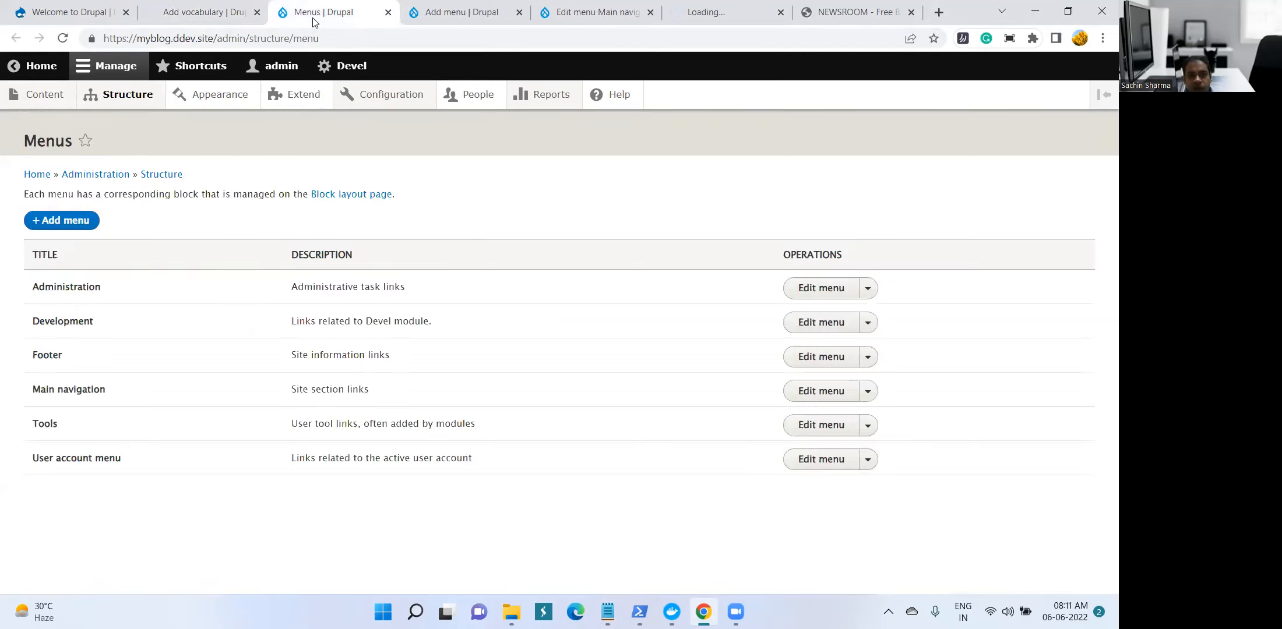
{"action": "left_click", "coordinate": [469, 11]}
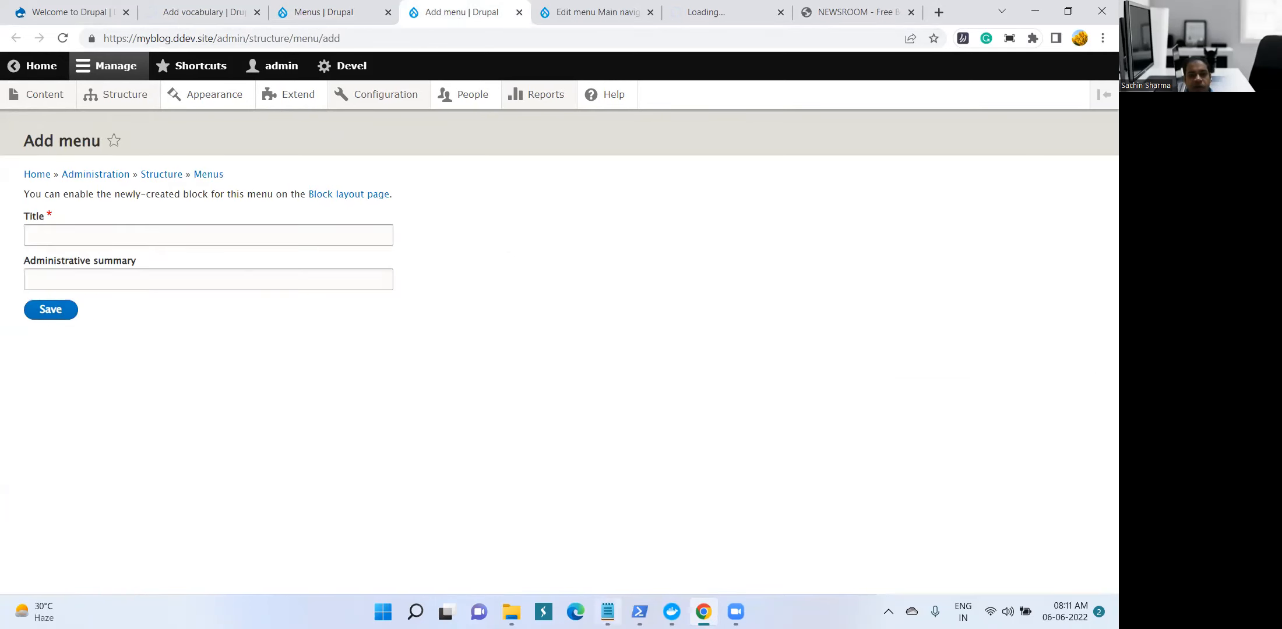
{"action": "left_click", "coordinate": [607, 612]}
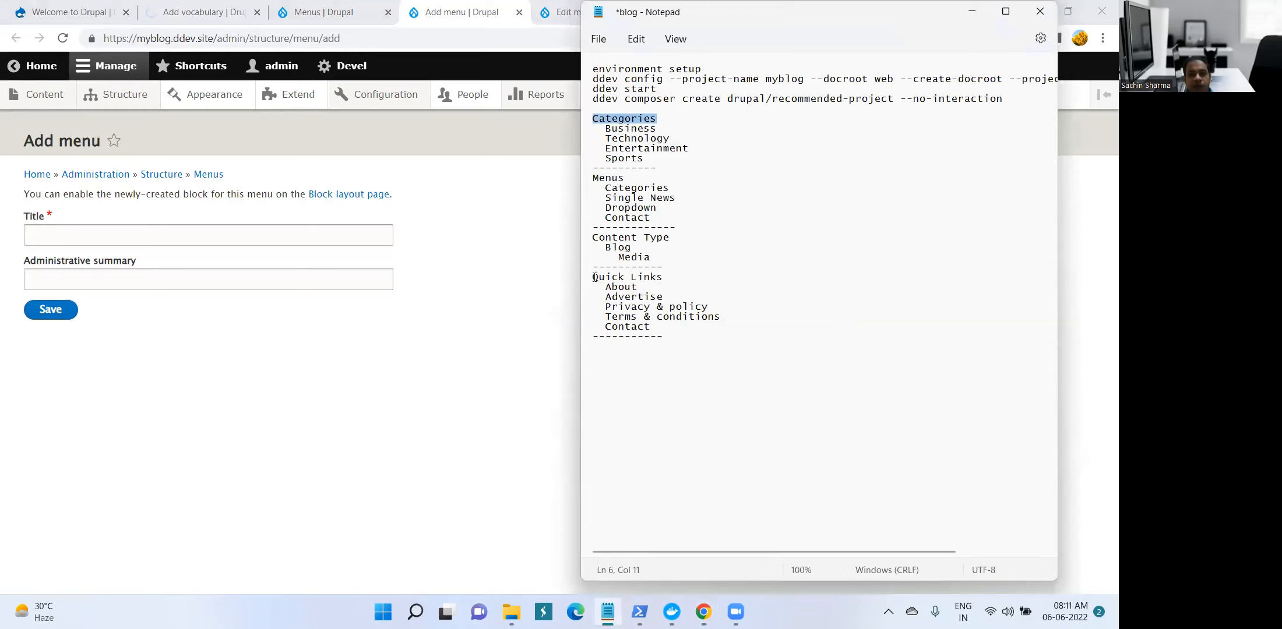
{"action": "left_click_drag", "start_coordinate": [594, 277], "coordinate": [670, 276]}
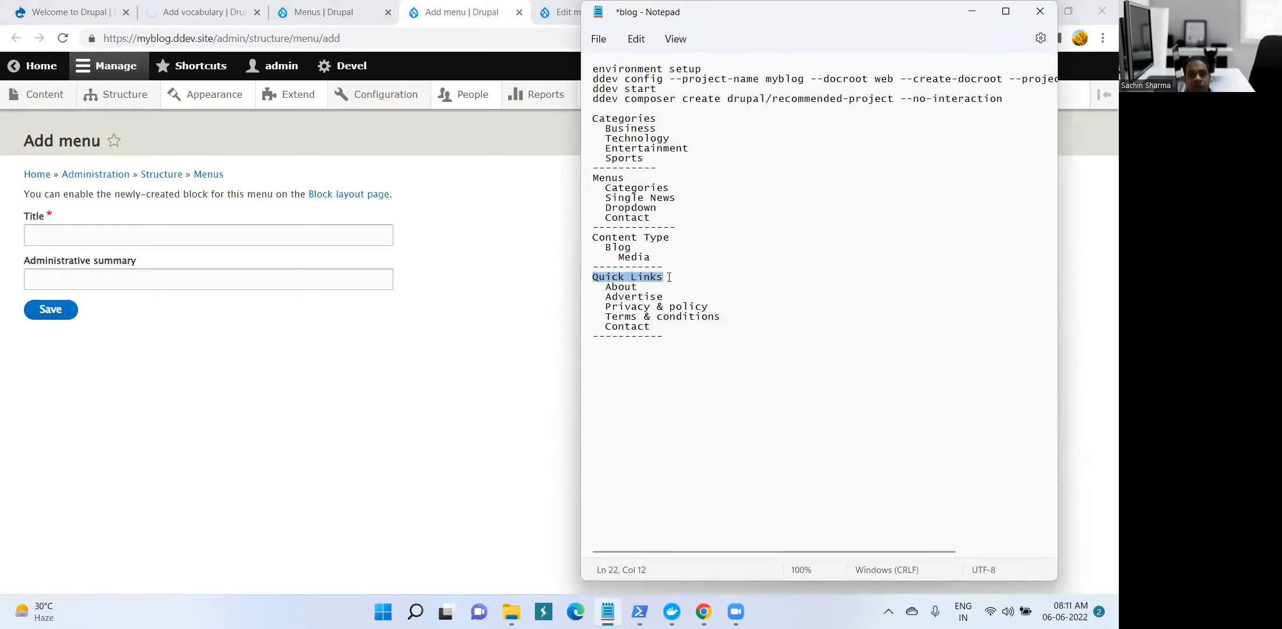
{"action": "left_click", "coordinate": [227, 233]}
{"action": "type", "text": "Quick Links"}
{"action": "left_click", "coordinate": [249, 283]}
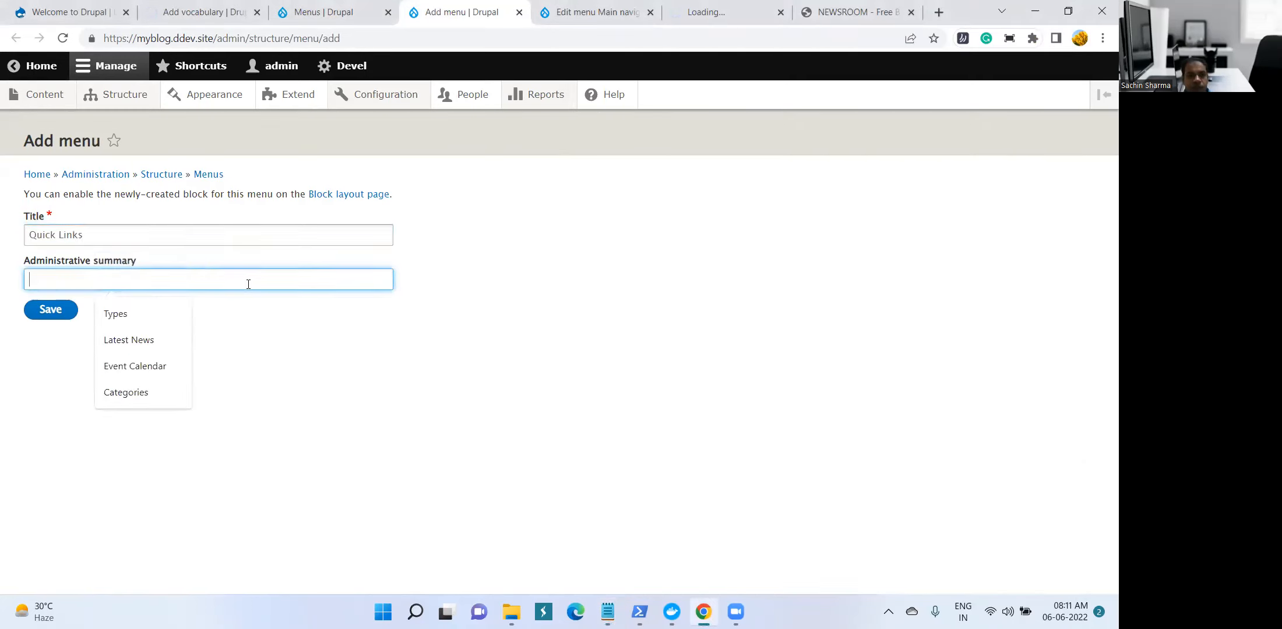
{"action": "type", "text": "Quick Links"}
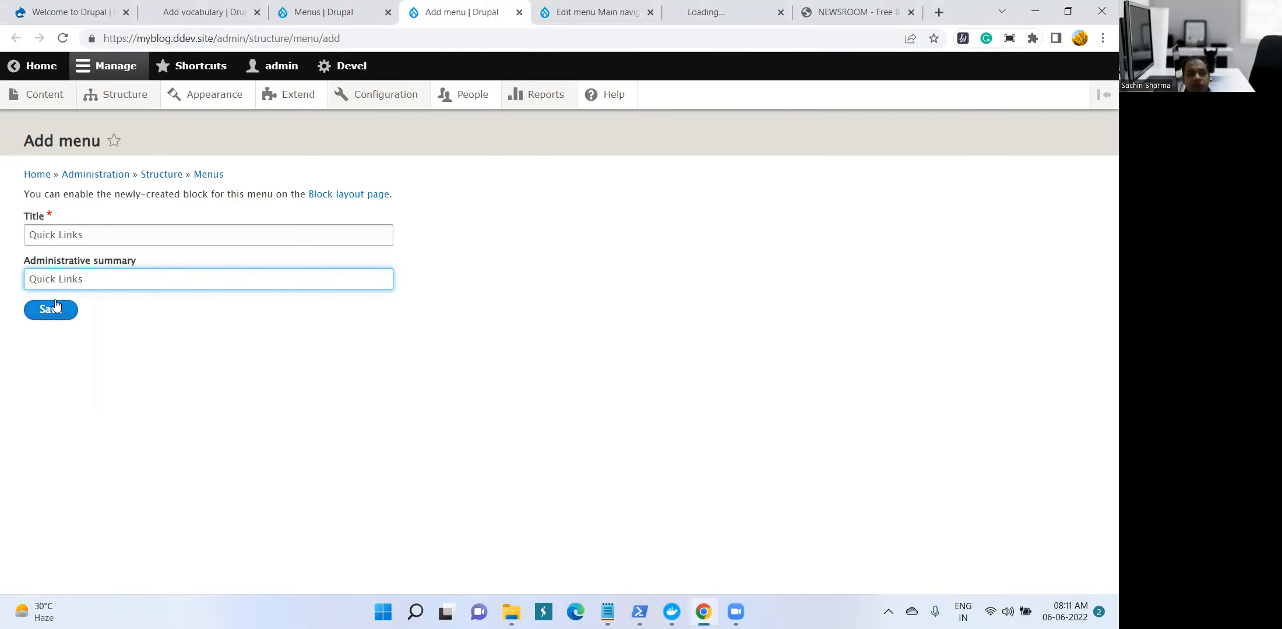
{"action": "left_click", "coordinate": [51, 309]}
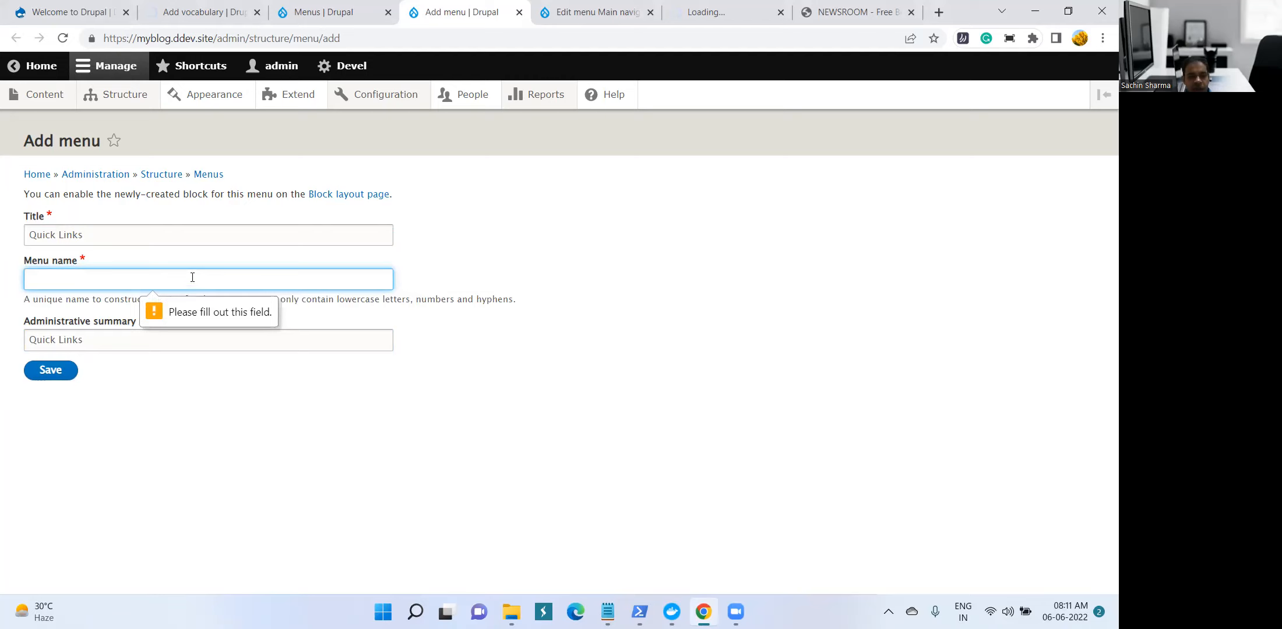
Set the new menu's menu name to quick-links, using only lowercase letters and a hyphen
{"action": "type", "text": "Quick Links"}
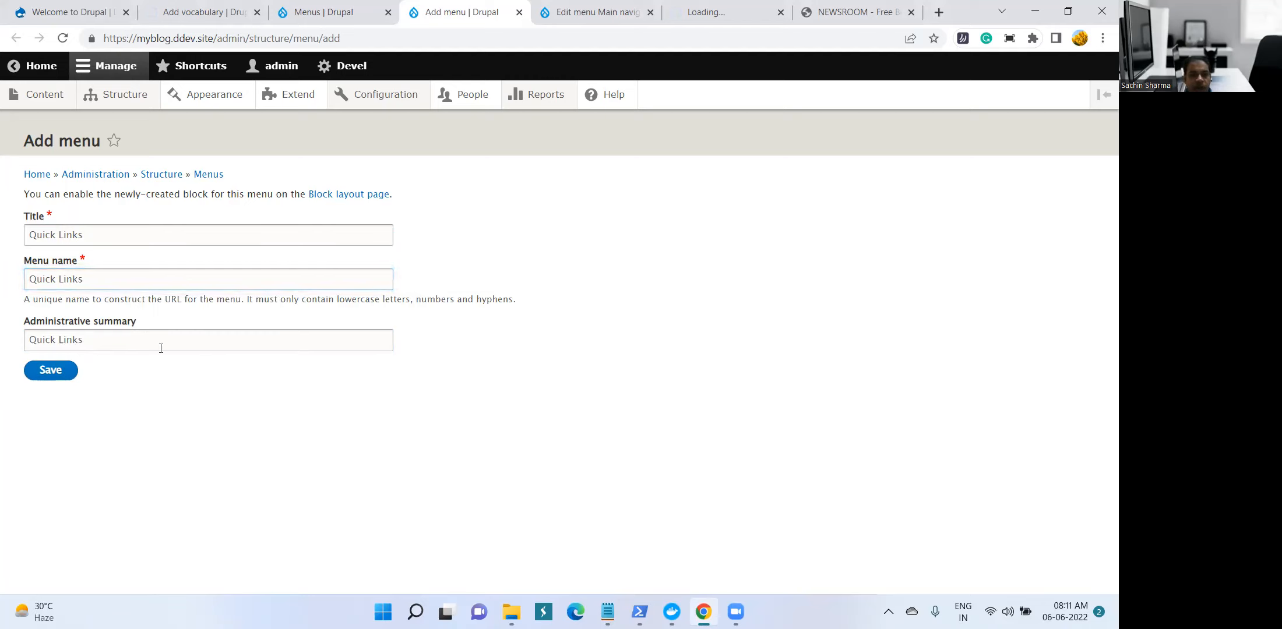
{"action": "left_click", "coordinate": [40, 283]}
{"action": "key", "text": "BackSpace"}
{"action": "type", "text": "q"}
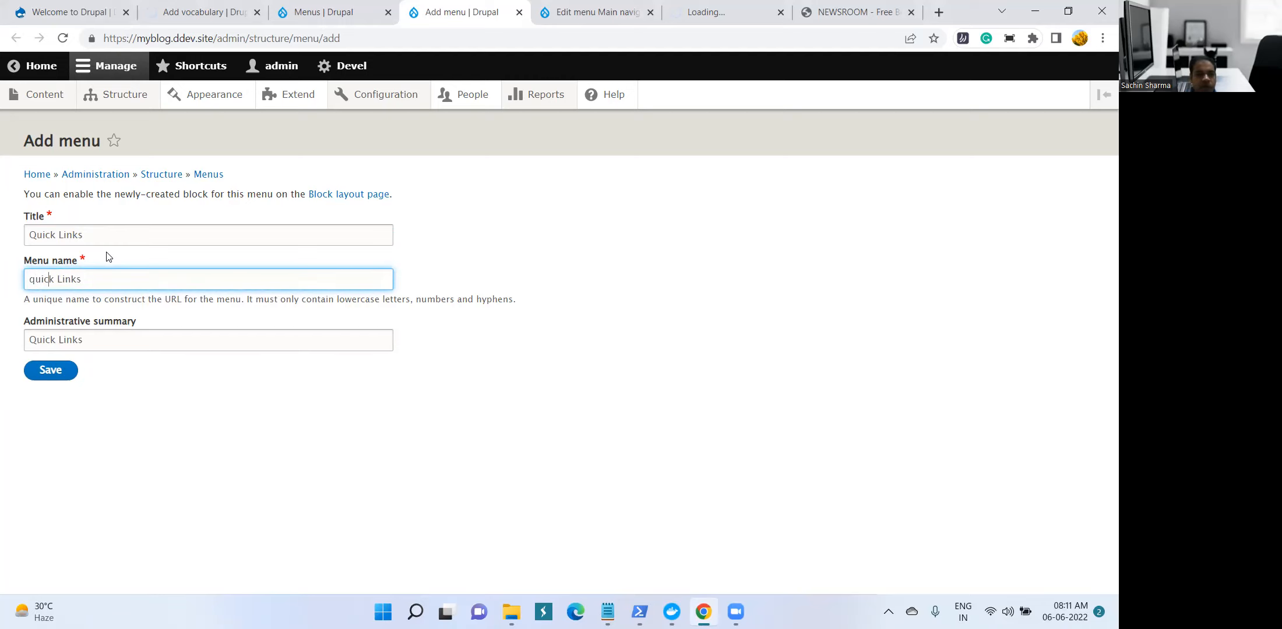
{"action": "key", "text": "BackSpace"}
{"action": "type", "text": "l"}
{"action": "key", "text": "BackSpace"}
{"action": "type", "text": "-"}
{"action": "key", "text": "End"}
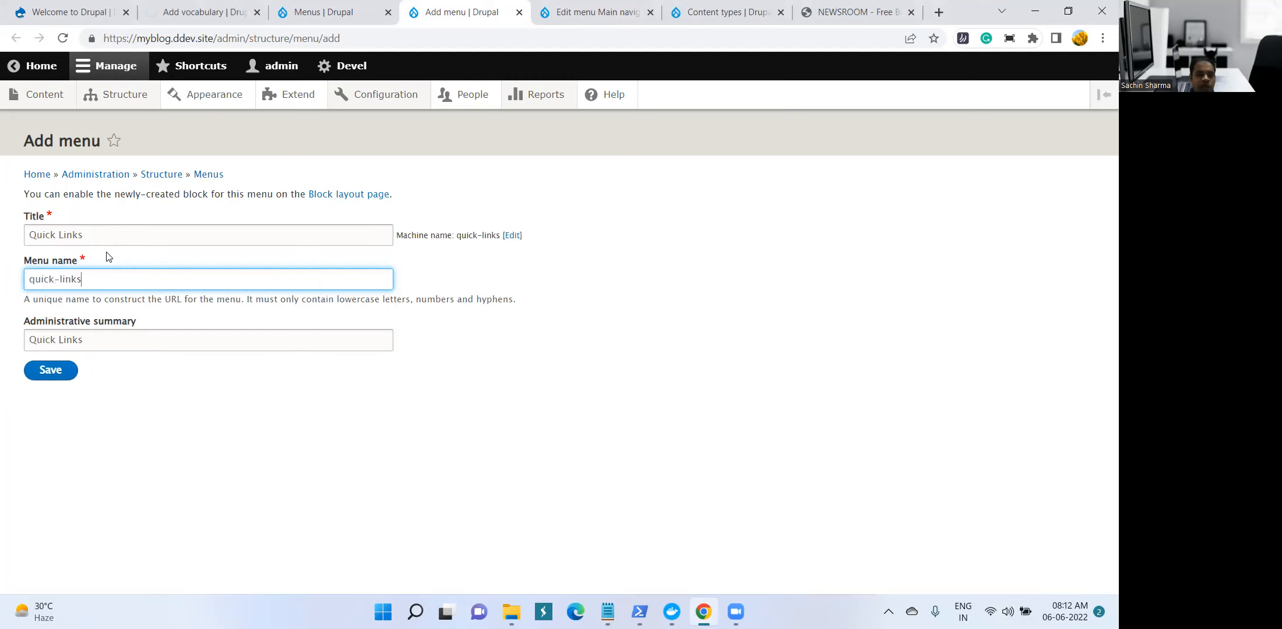
Save the Quick Links menu, return to the Main navigation menu page and select its four planned links in the notes
{"action": "left_click", "coordinate": [51, 370]}
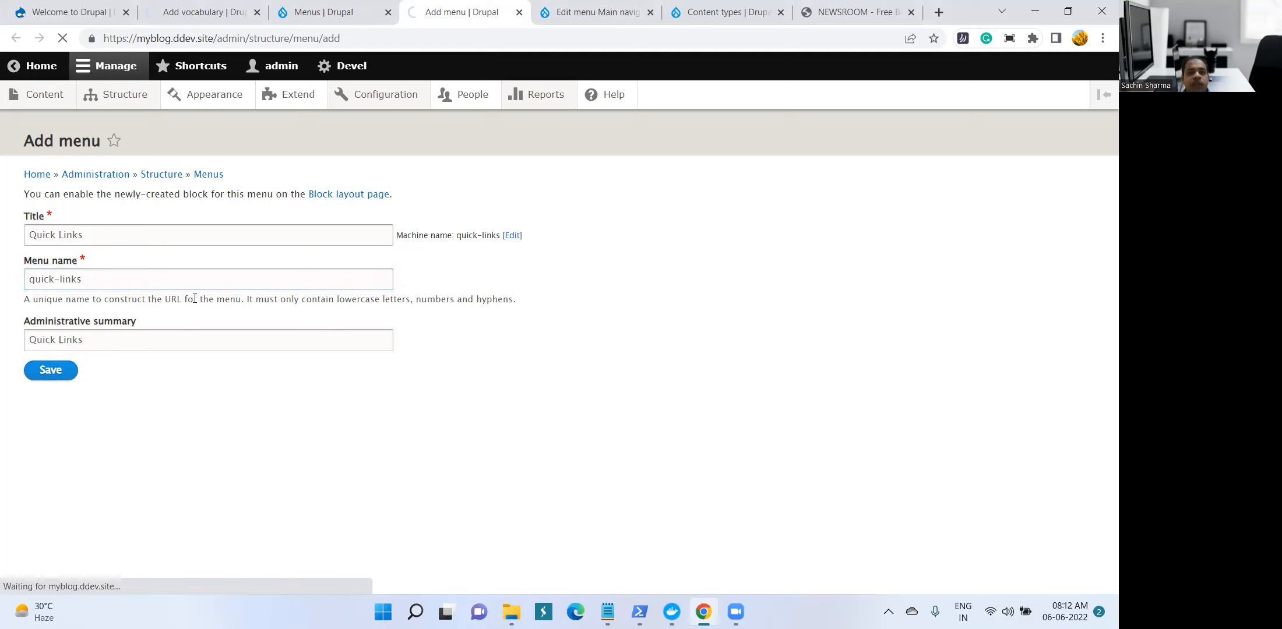
{"action": "left_click", "coordinate": [587, 17]}
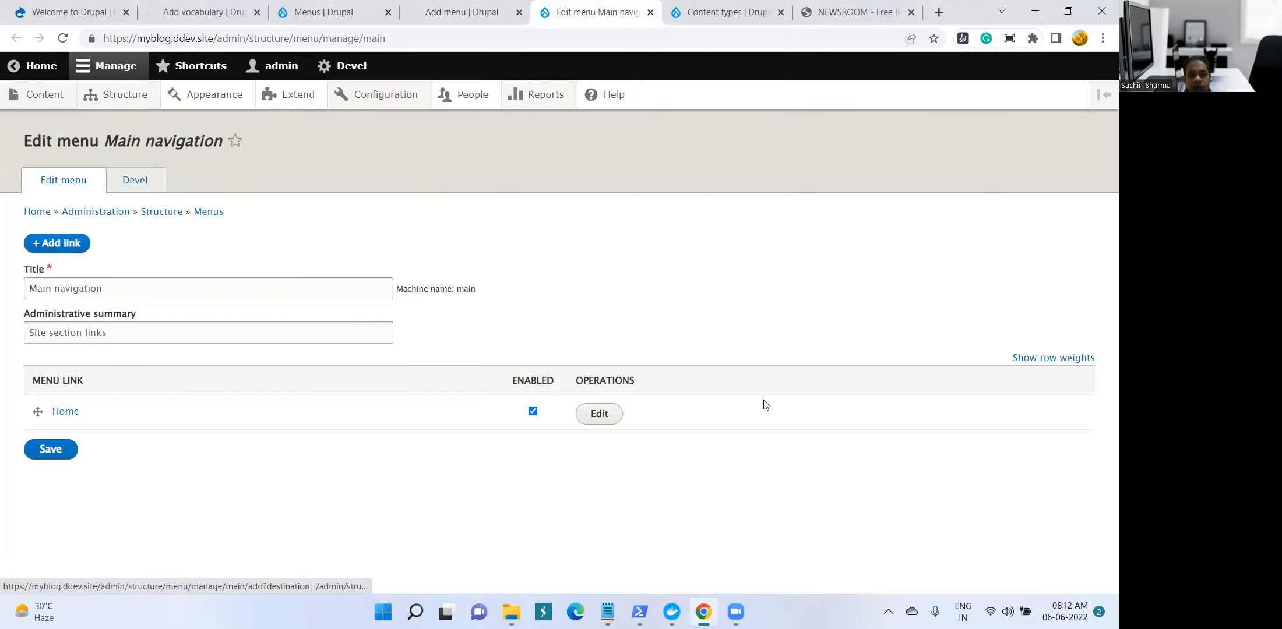
{"action": "left_click", "coordinate": [608, 611]}
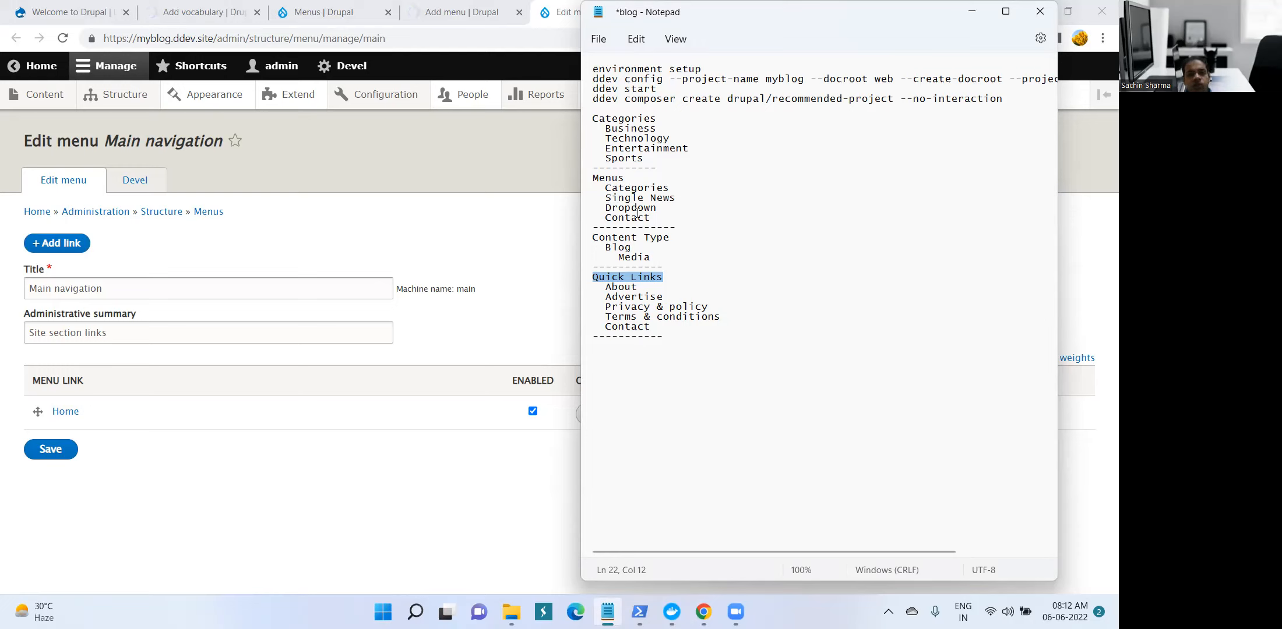
{"action": "left_click_drag", "start_coordinate": [607, 187], "coordinate": [662, 219]}
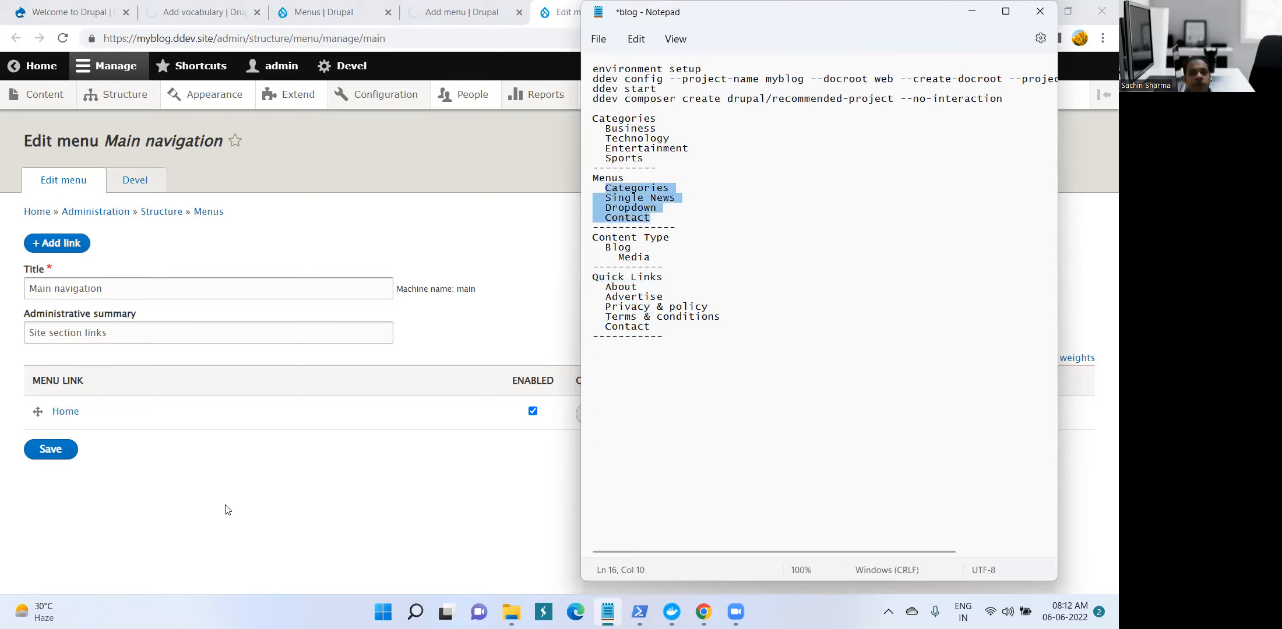
Open four separate Add link forms for the Main navigation menu in new browser tabs, one per menu item in the notes
{"action": "left_click", "coordinate": [227, 510]}
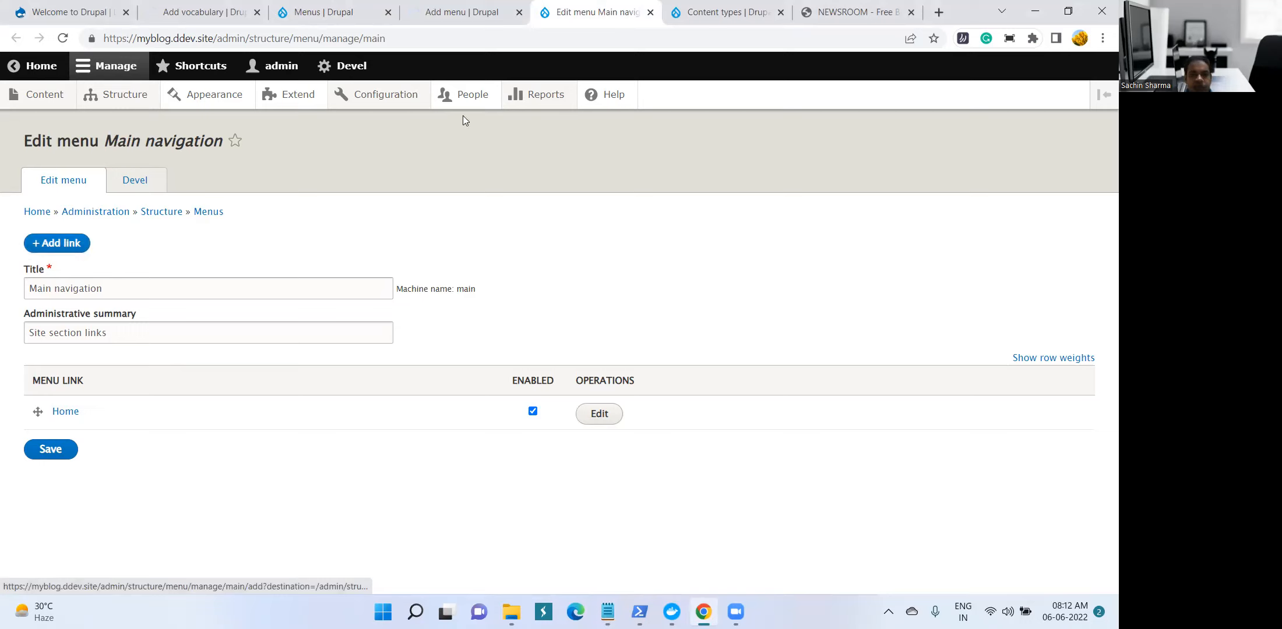
{"action": "middle_click", "coordinate": [63, 246]}
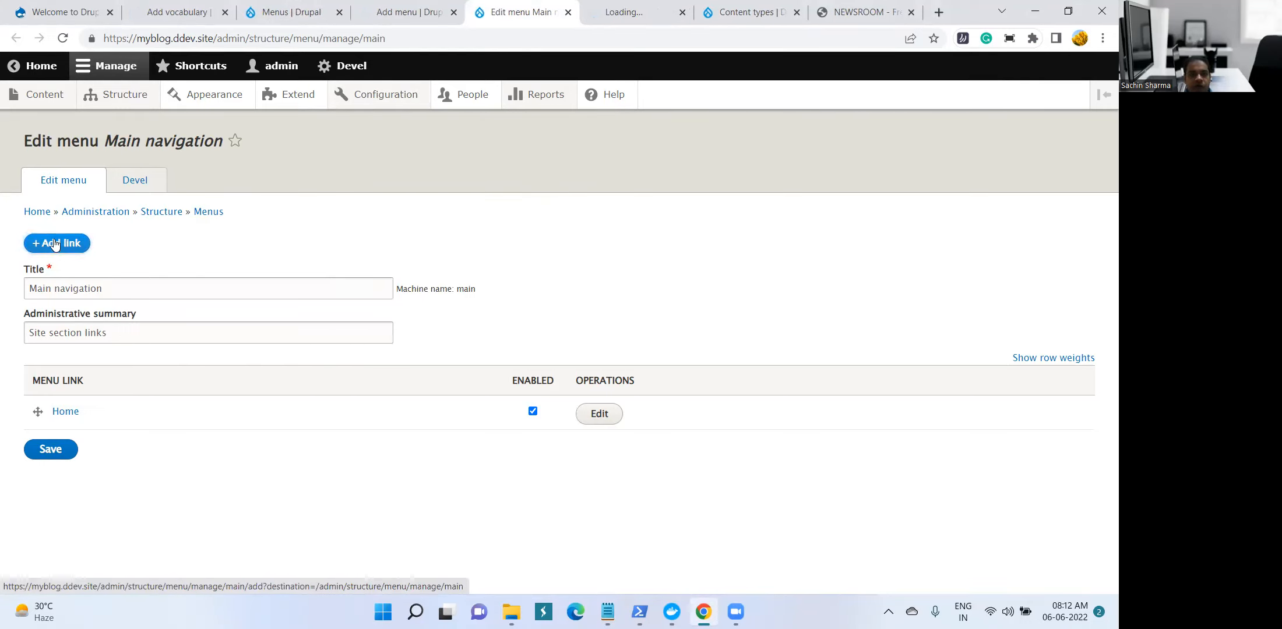
{"action": "middle_click", "coordinate": [55, 245]}
{"action": "middle_click", "coordinate": [56, 245]}
{"action": "middle_click", "coordinate": [55, 245]}
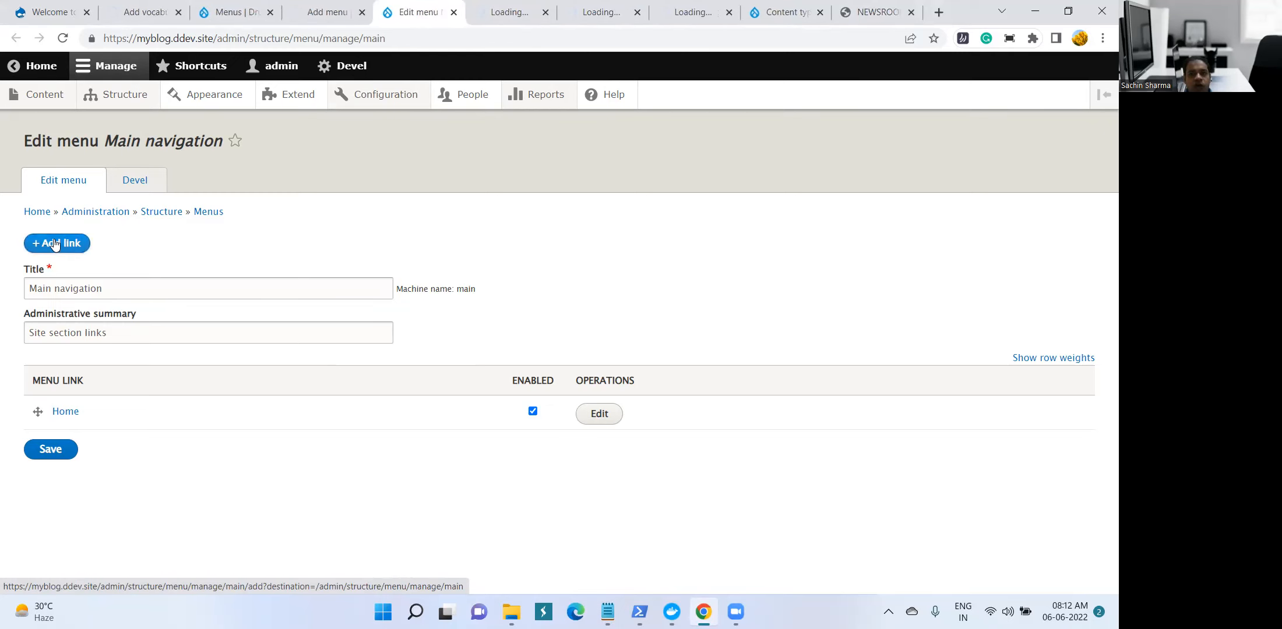
{"action": "left_click", "coordinate": [607, 612]}
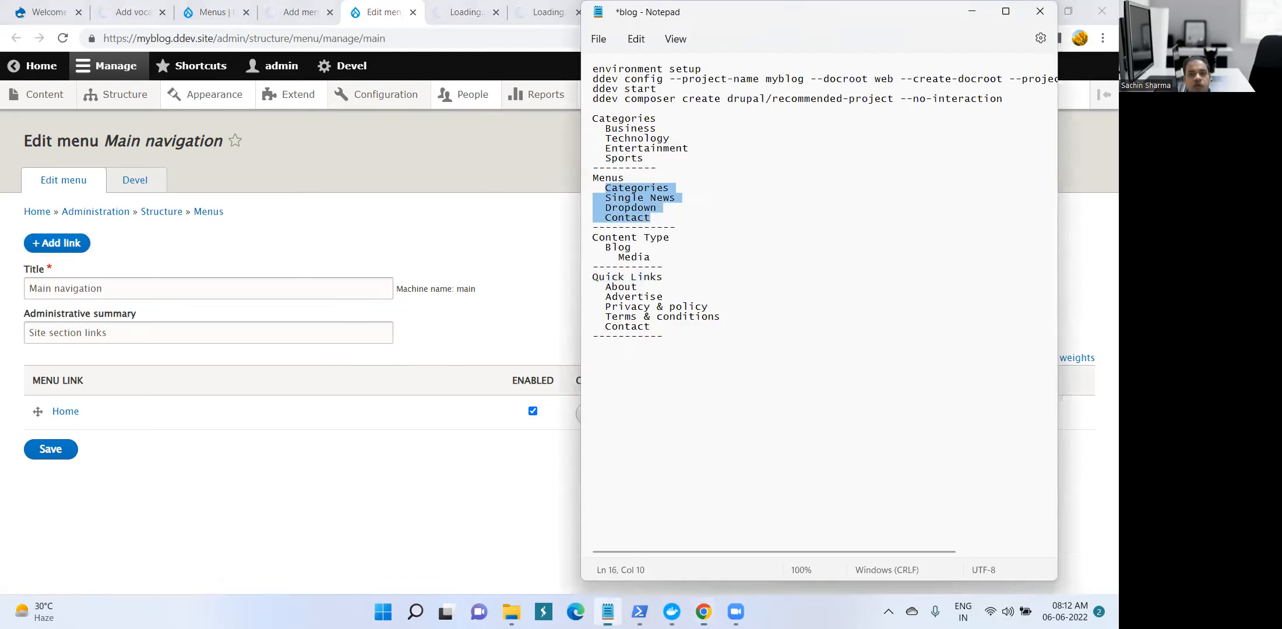
{"action": "left_click", "coordinate": [504, 166]}
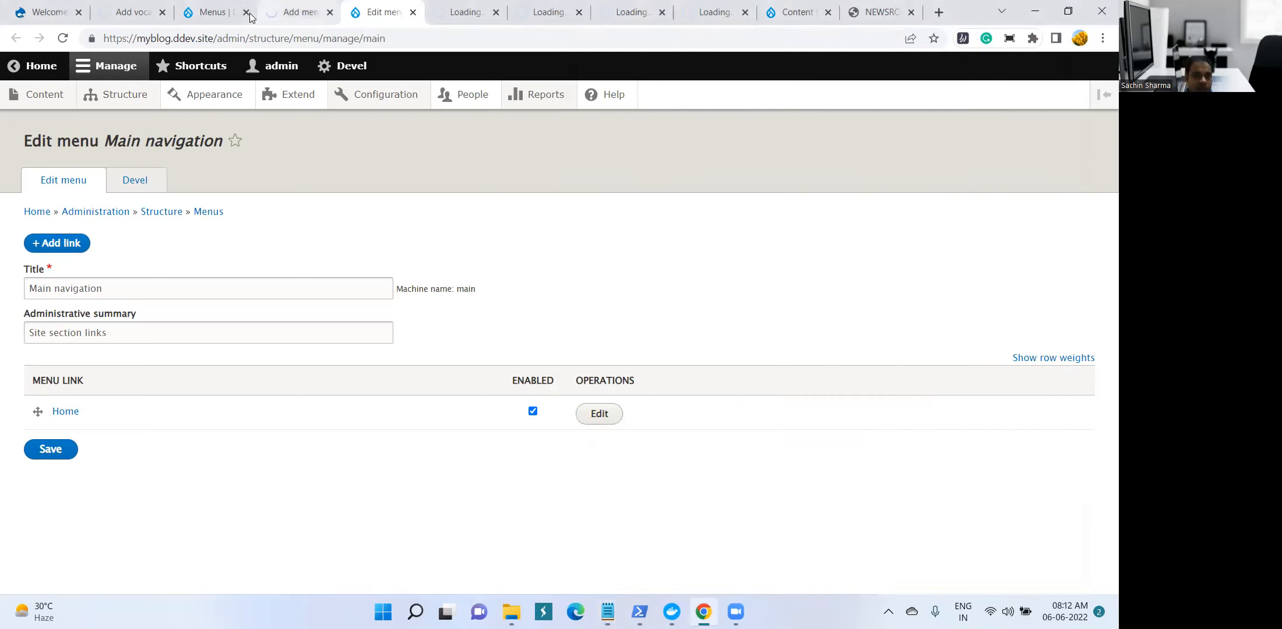
Check the loading menu link, vocabulary and menu pages against the categories and menus listed in the notes
{"action": "left_click", "coordinate": [454, 19]}
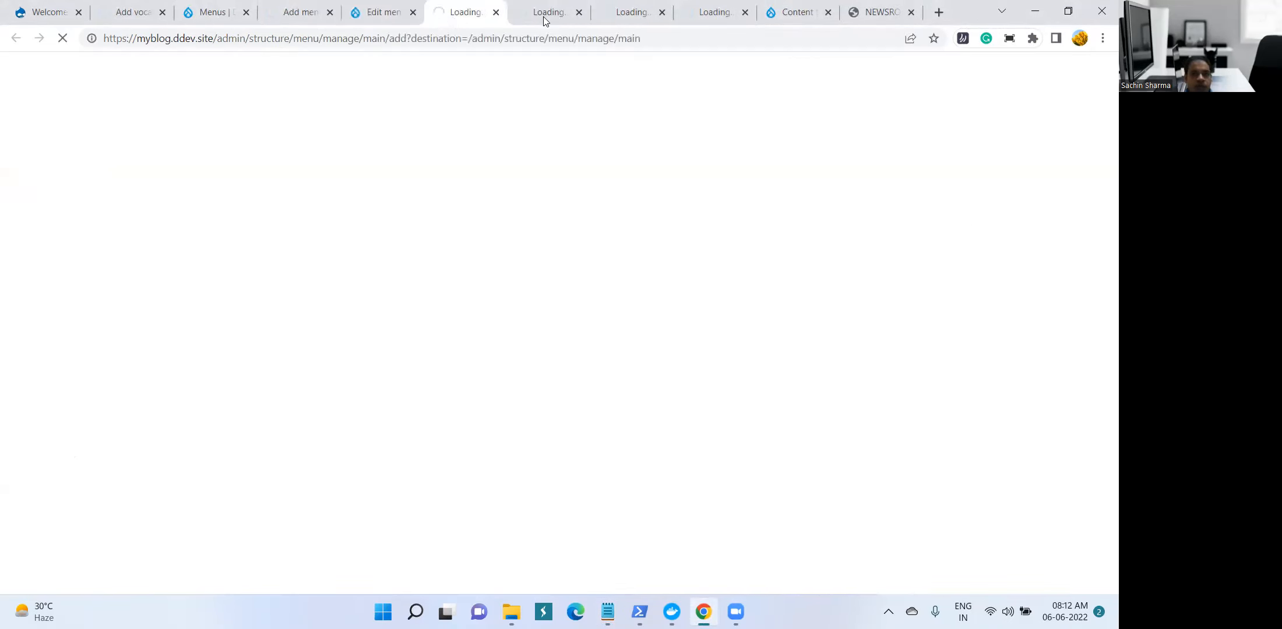
{"action": "left_click", "coordinate": [300, 14]}
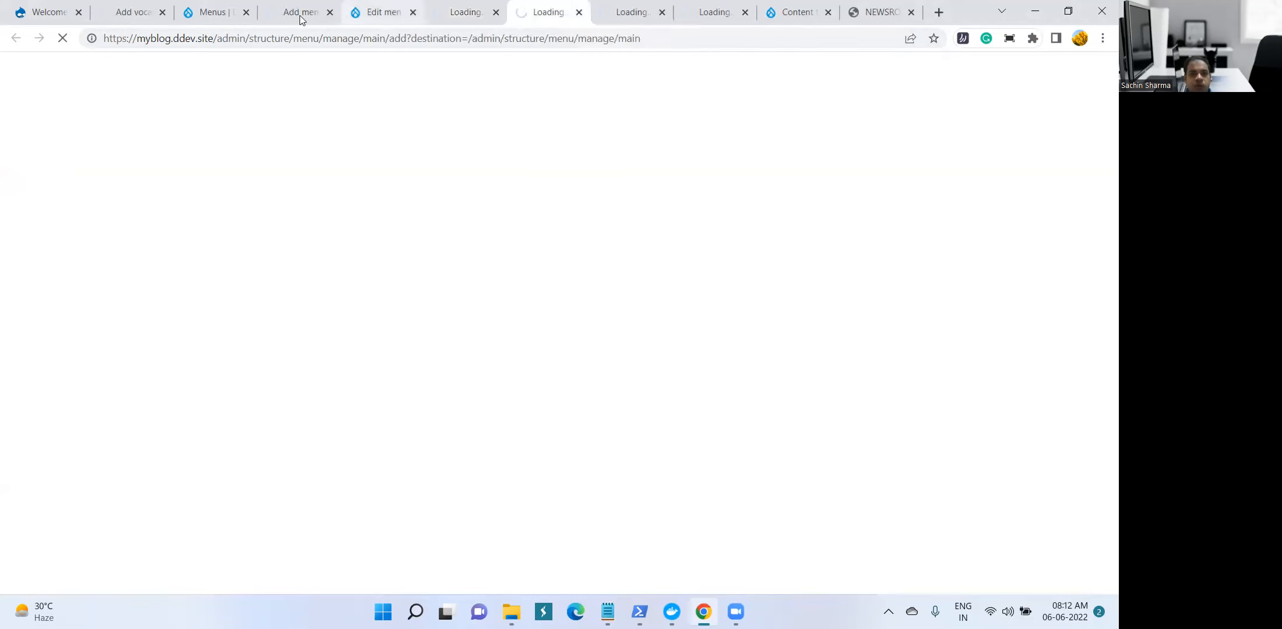
{"action": "left_click", "coordinate": [236, 12]}
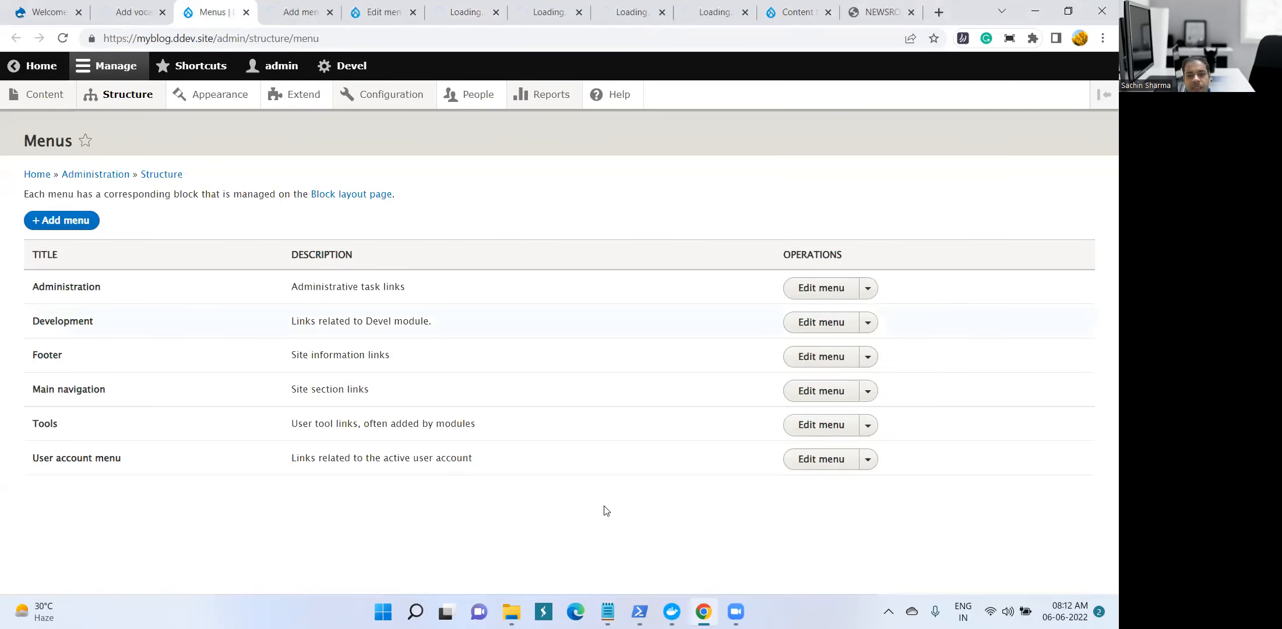
{"action": "left_click", "coordinate": [607, 611]}
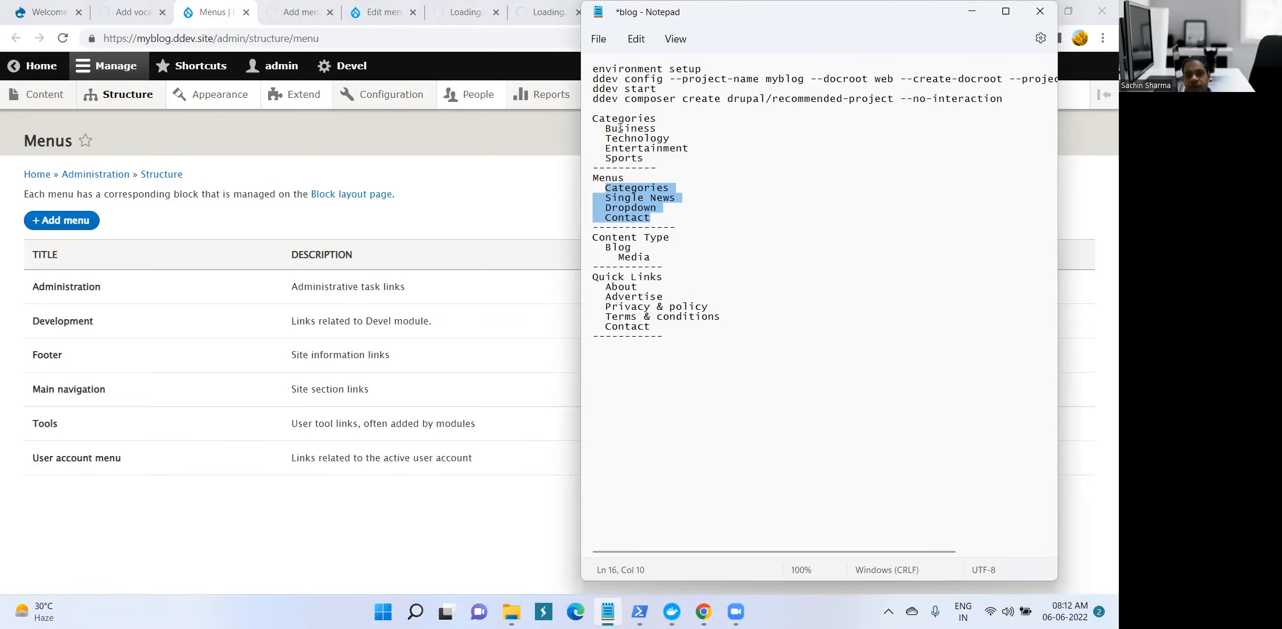
{"action": "left_click", "coordinate": [124, 5]}
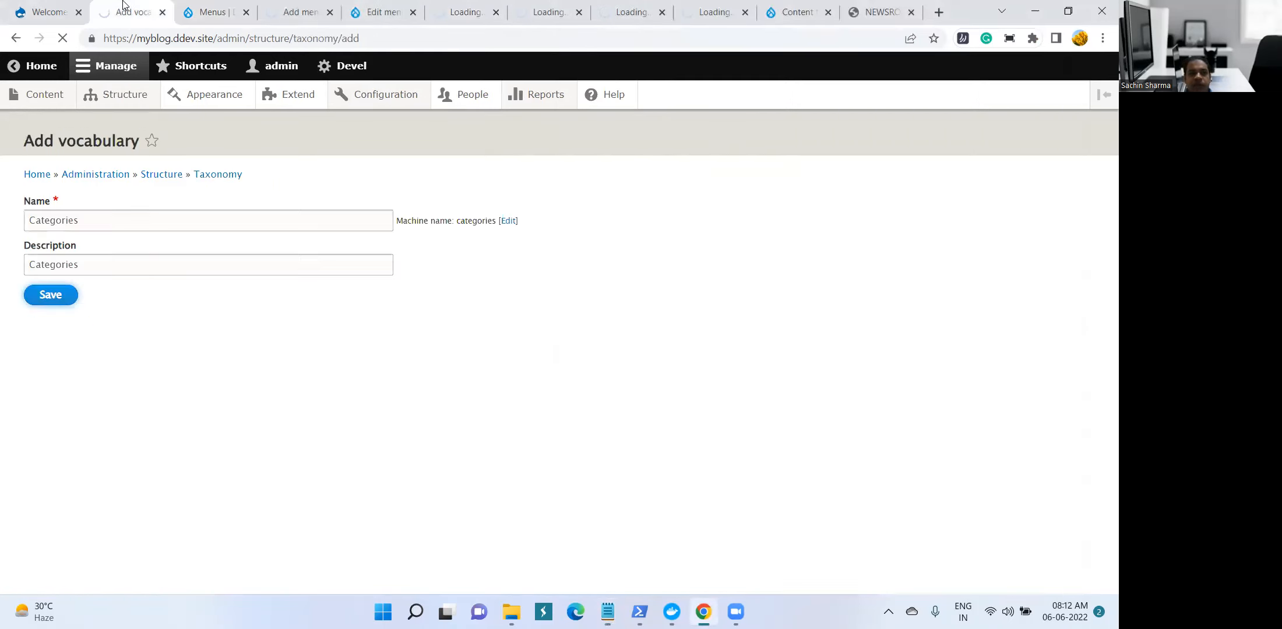
{"action": "left_click", "coordinate": [195, 9]}
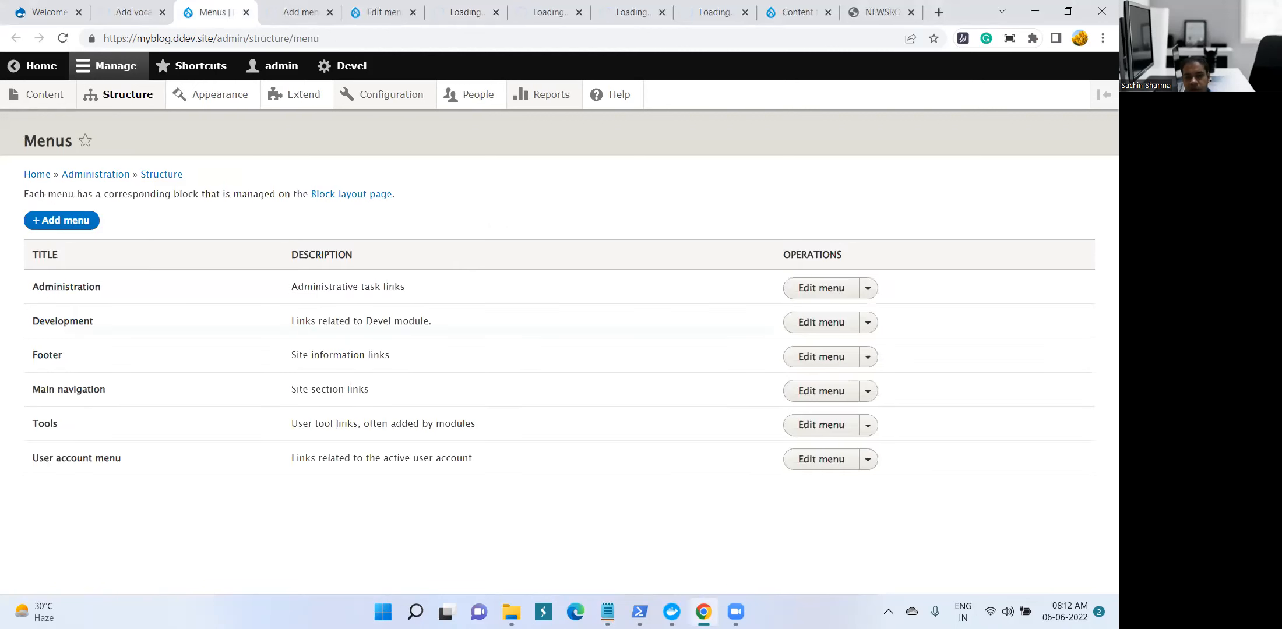
{"action": "left_click", "coordinate": [608, 612]}
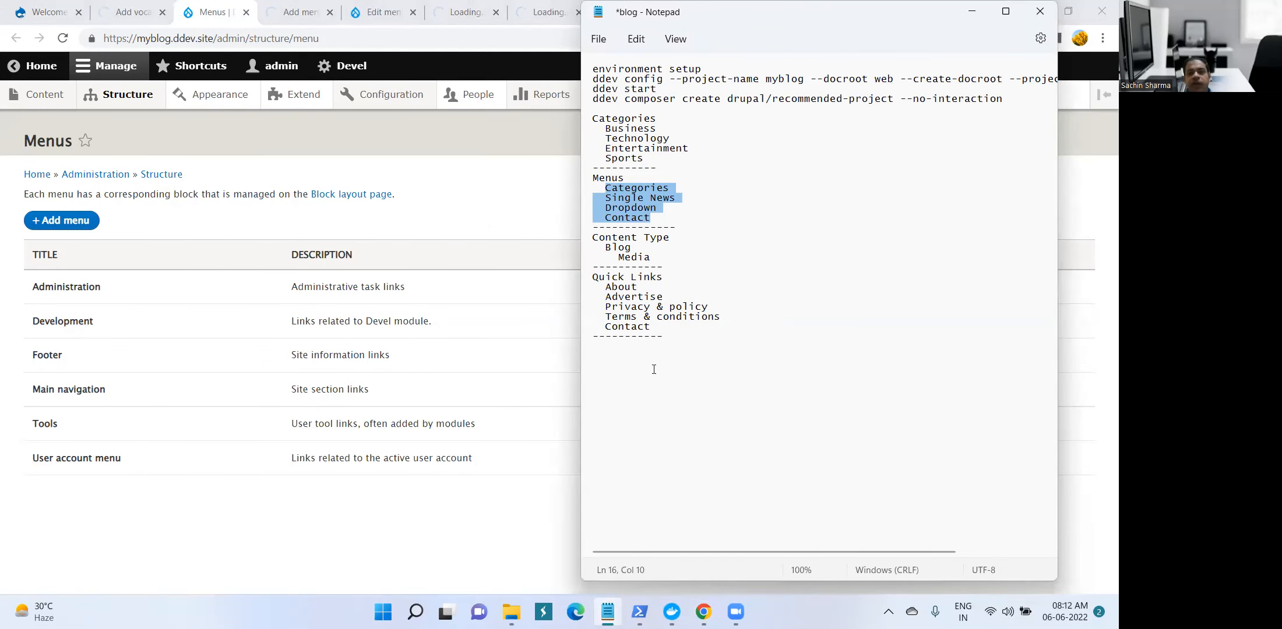
{"action": "left_click", "coordinate": [465, 142]}
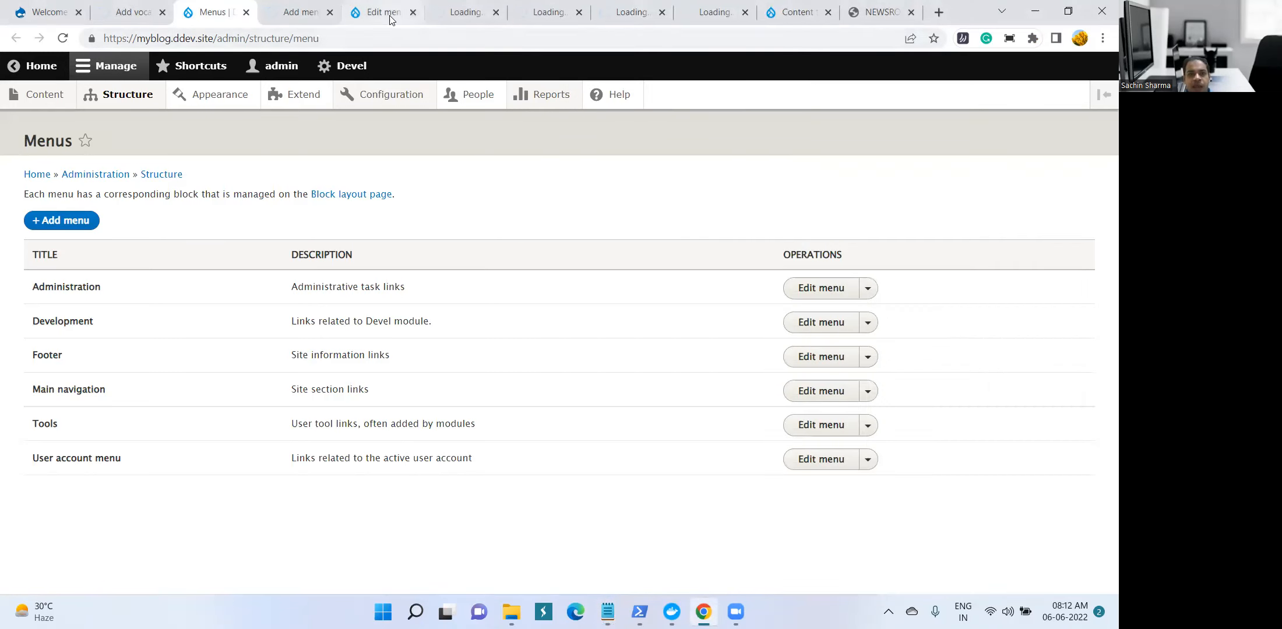
{"action": "left_click", "coordinate": [389, 17]}
Select Blog under Content Type in the notes and open the form for adding a new content type
{"action": "left_click", "coordinate": [790, 9]}
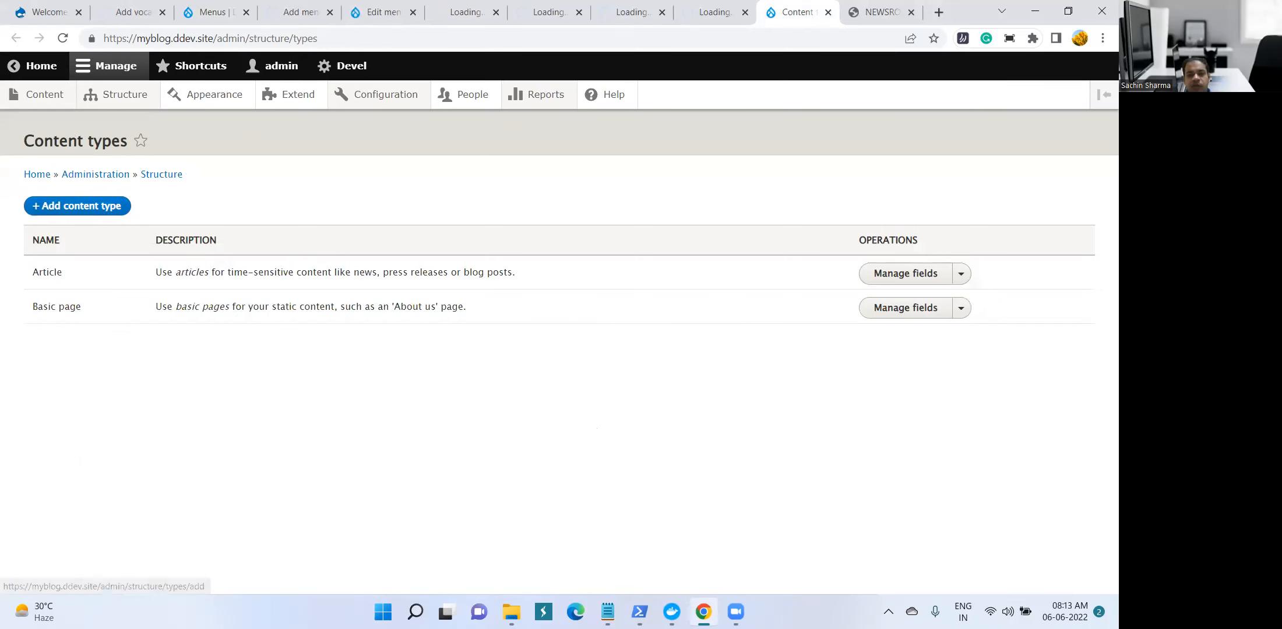
{"action": "left_click", "coordinate": [607, 612]}
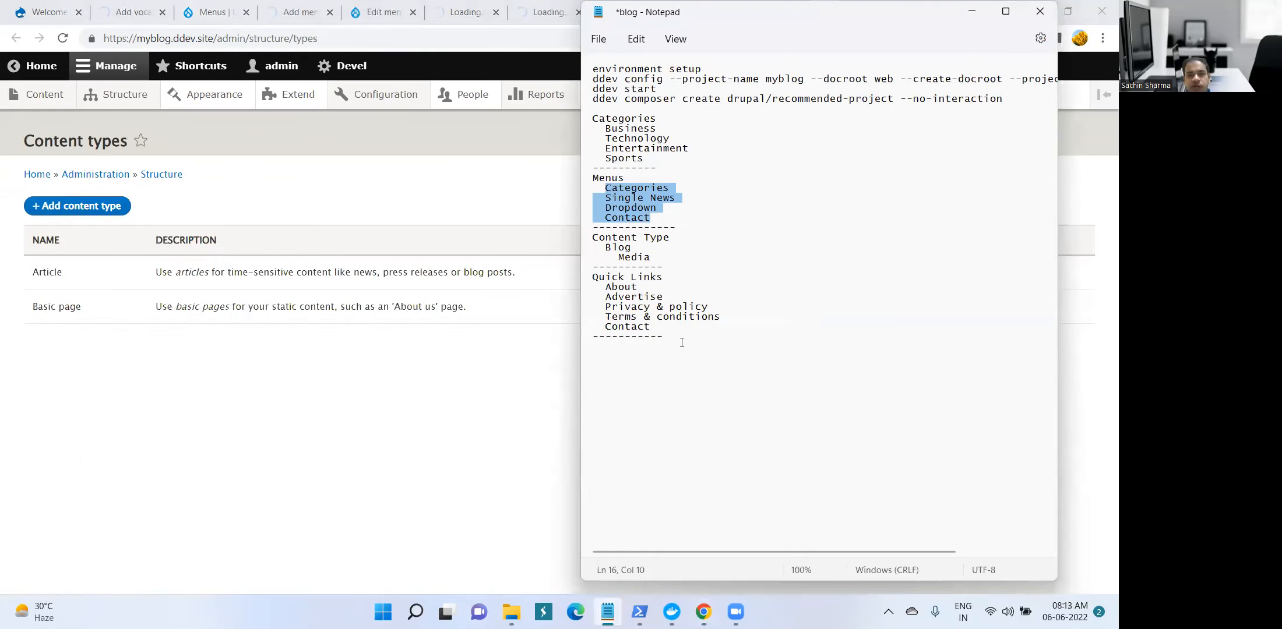
{"action": "double_click", "coordinate": [618, 247]}
{"action": "left_click", "coordinate": [346, 401]}
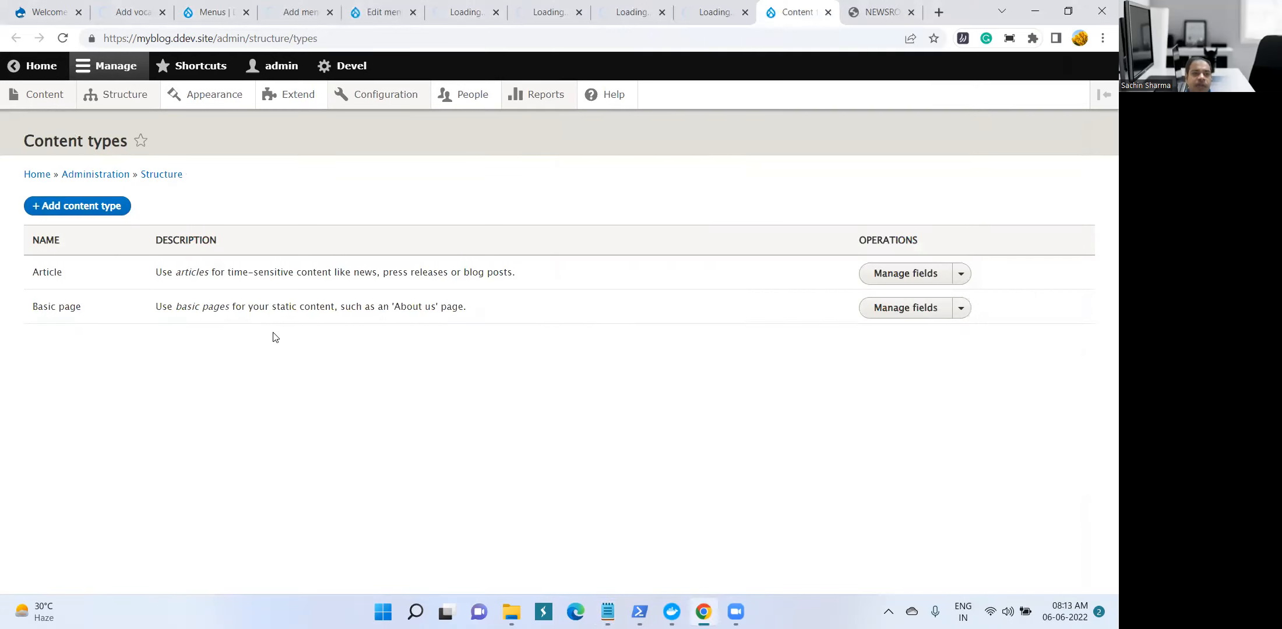
{"action": "left_click", "coordinate": [89, 209]}
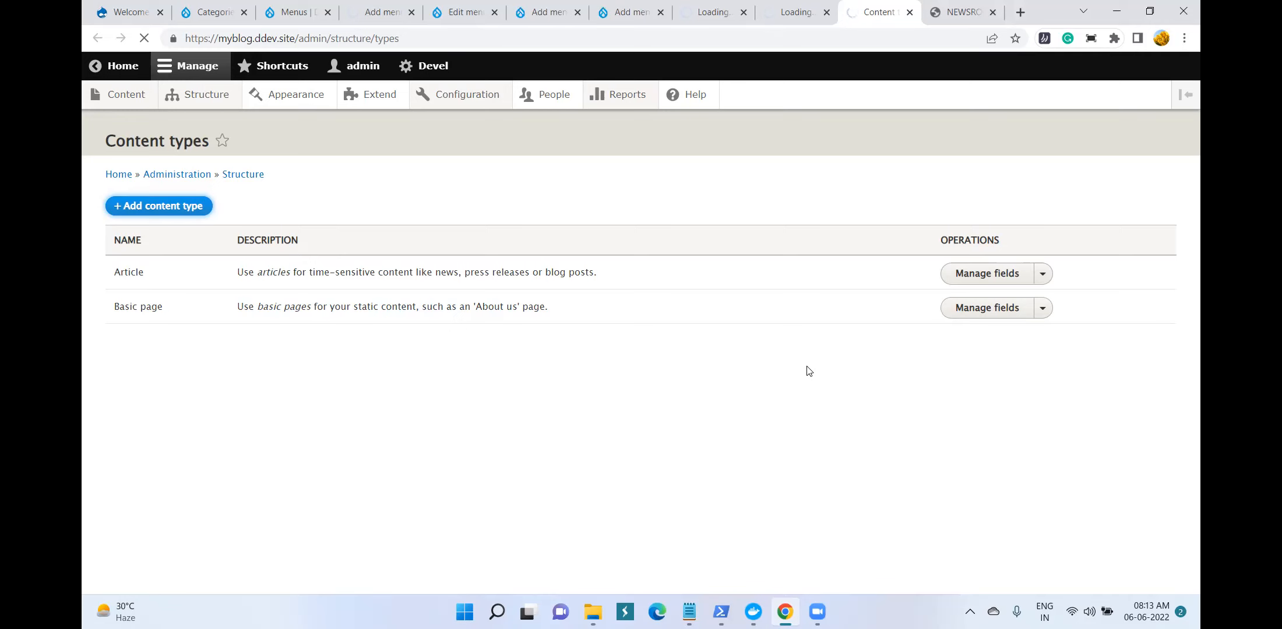
Open the Add term form for the Categories vocabulary and copy Business from the notes
{"action": "left_click", "coordinate": [286, 13]}
{"action": "left_click", "coordinate": [205, 7]}
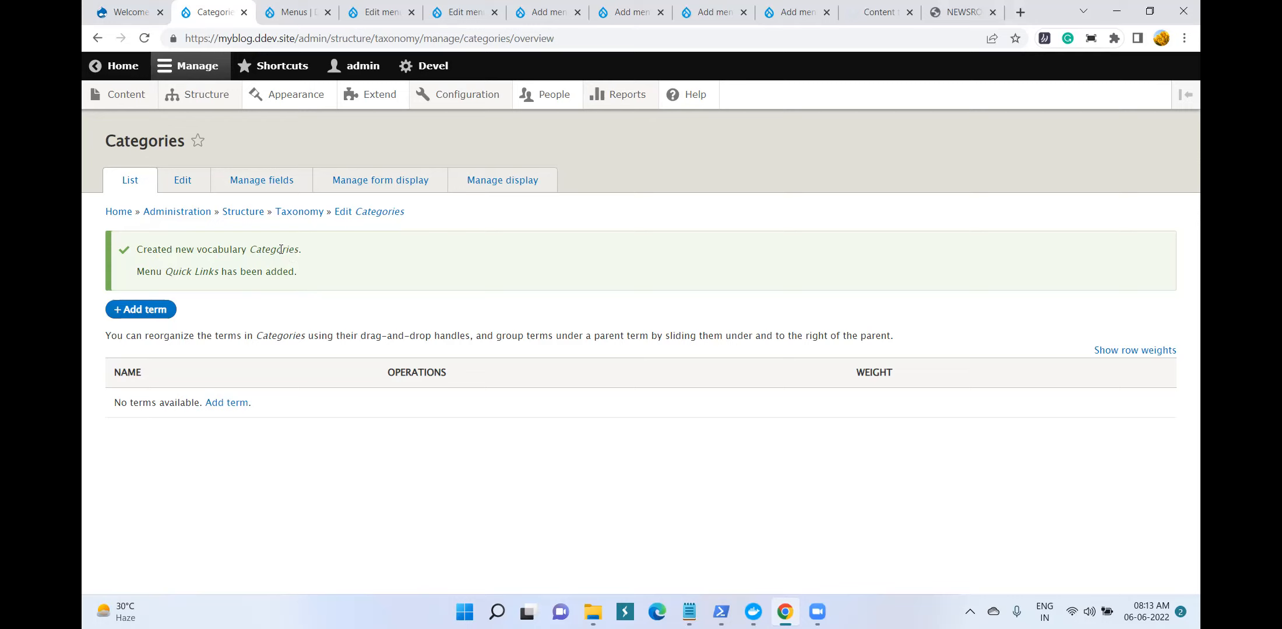
{"action": "left_click", "coordinate": [128, 312]}
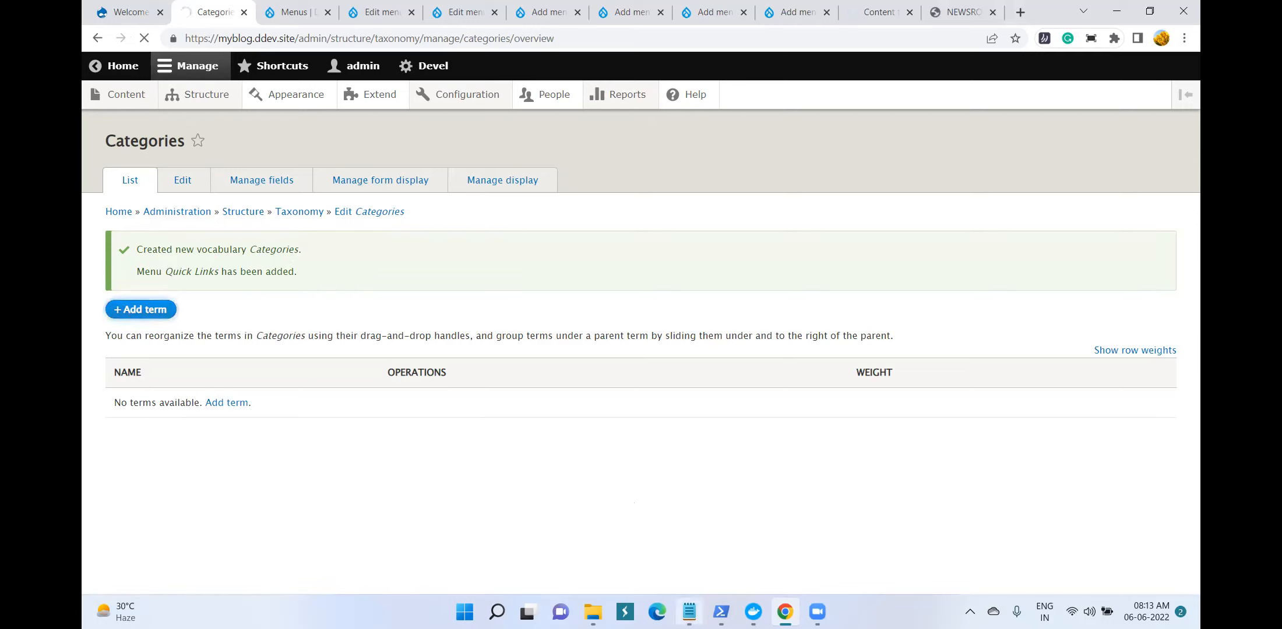
{"action": "left_click", "coordinate": [690, 611]}
{"action": "double_click", "coordinate": [711, 128]}
{"action": "right_click", "coordinate": [710, 127]}
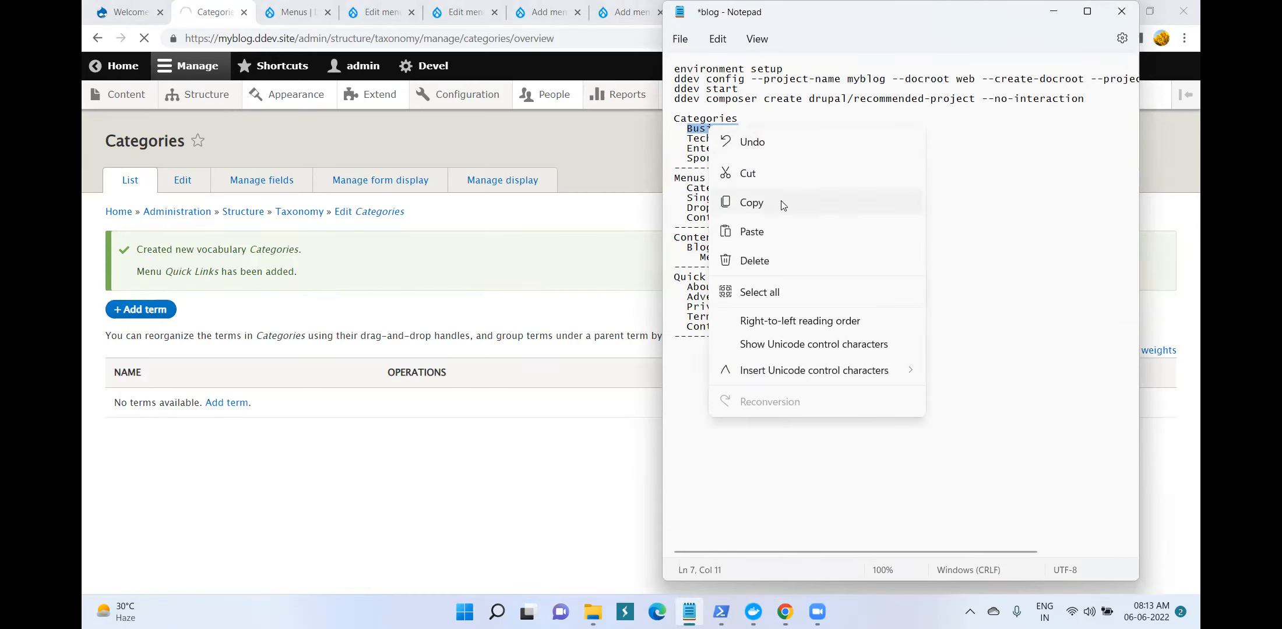
{"action": "left_click", "coordinate": [752, 202]}
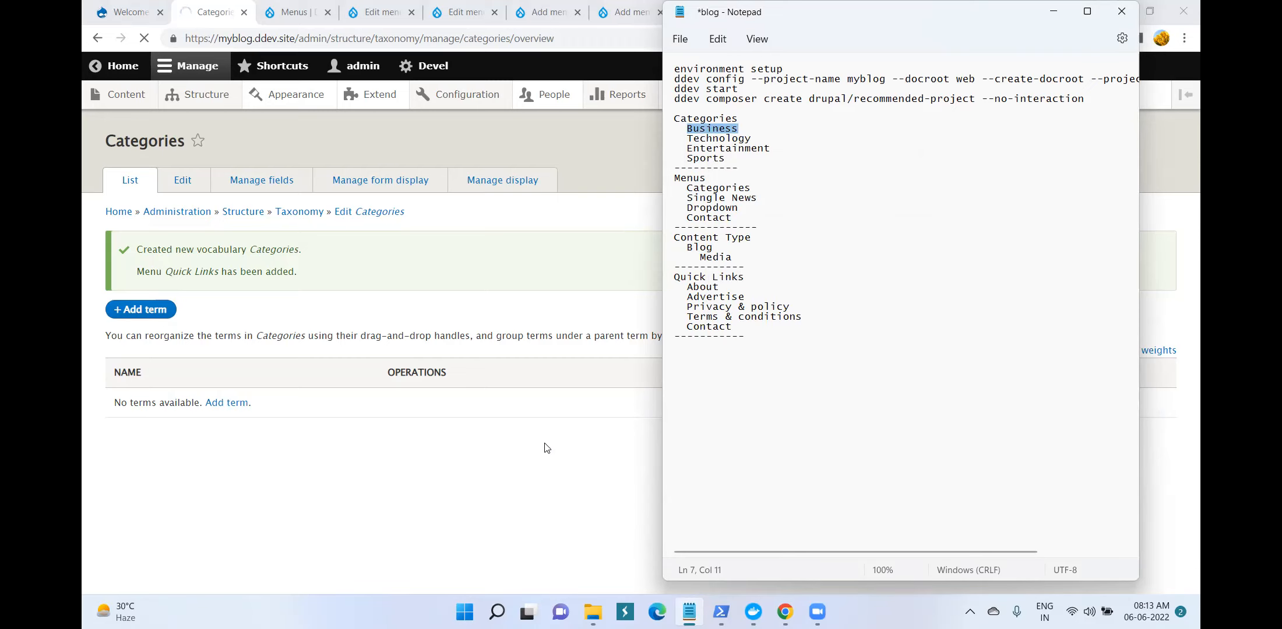
{"action": "left_click", "coordinate": [484, 437]}
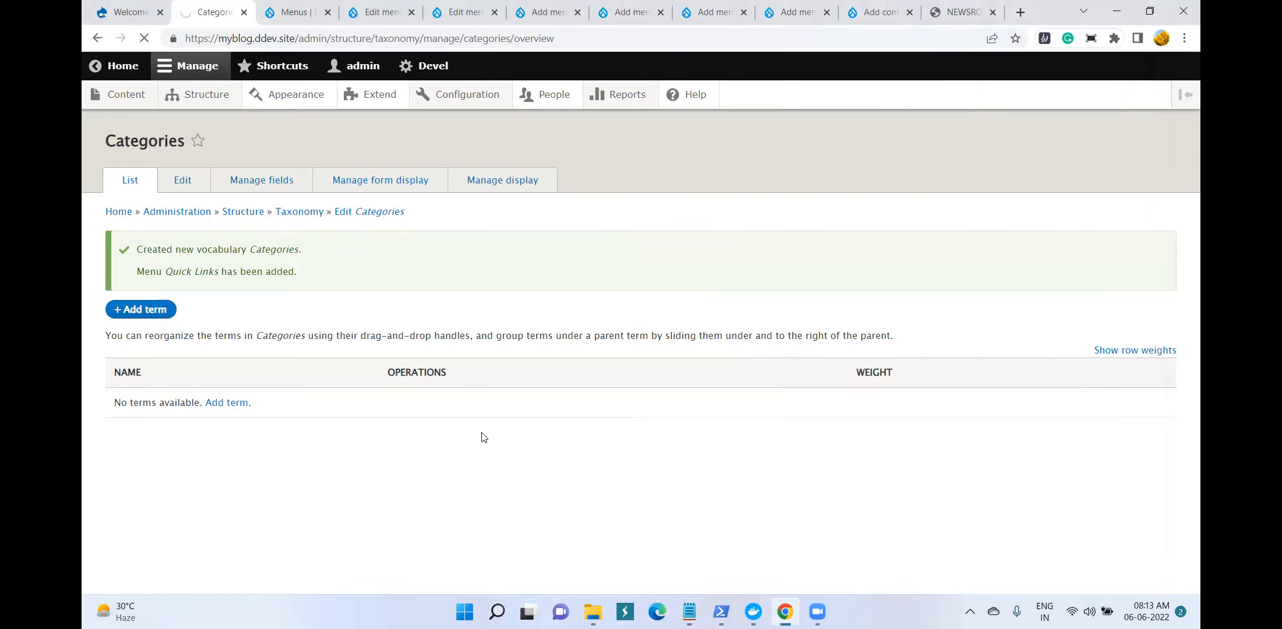
Open the Add link form for the Quick Links menu and copy About from the notes
{"action": "left_click", "coordinate": [294, 8]}
{"action": "left_click", "coordinate": [396, 5]}
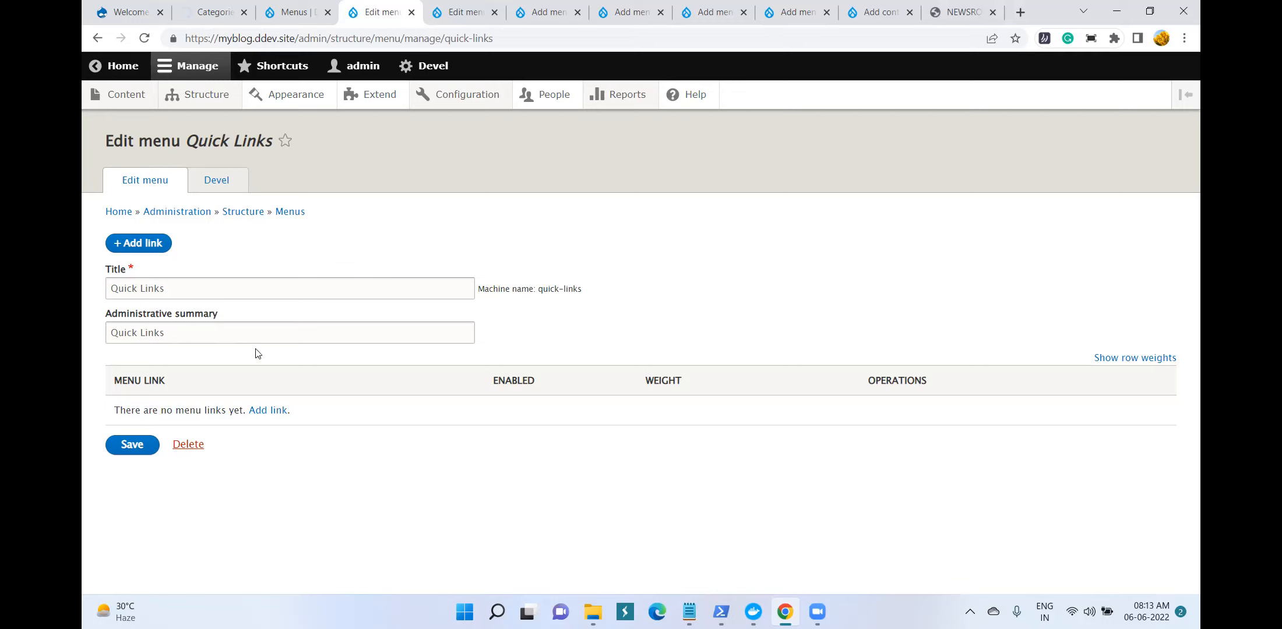
{"action": "left_click", "coordinate": [145, 251]}
{"action": "left_click", "coordinate": [214, 11]}
{"action": "left_click", "coordinate": [140, 247]}
{"action": "left_click", "coordinate": [689, 611]}
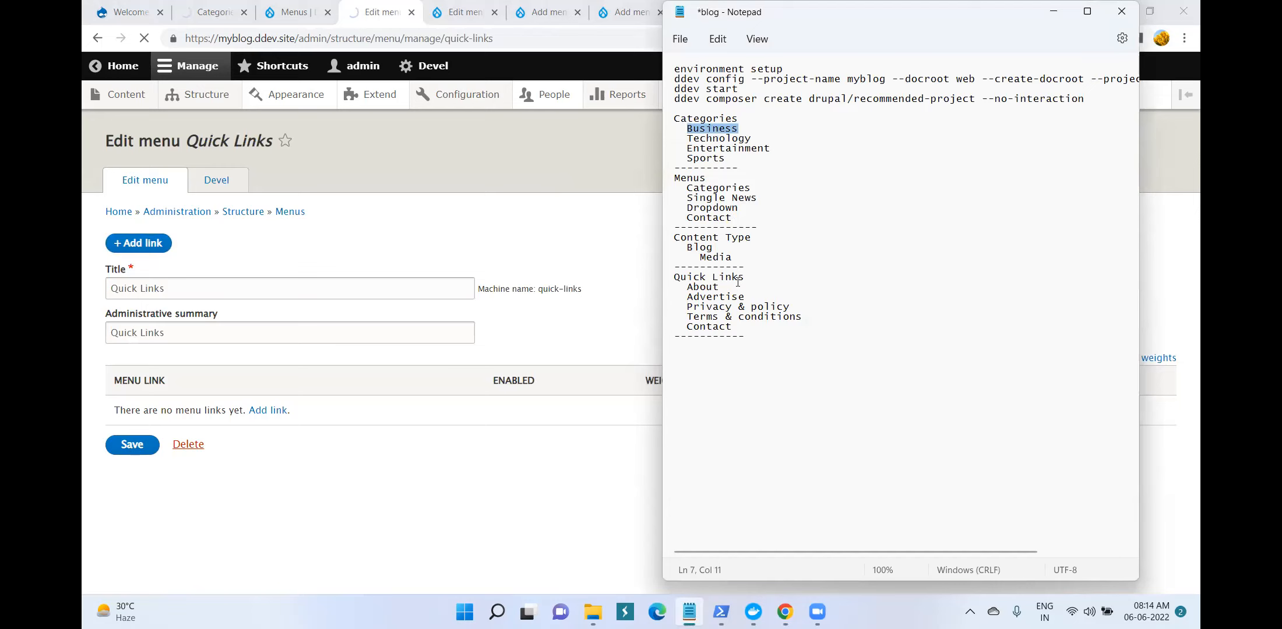
{"action": "left_click_drag", "start_coordinate": [687, 286], "coordinate": [722, 285]}
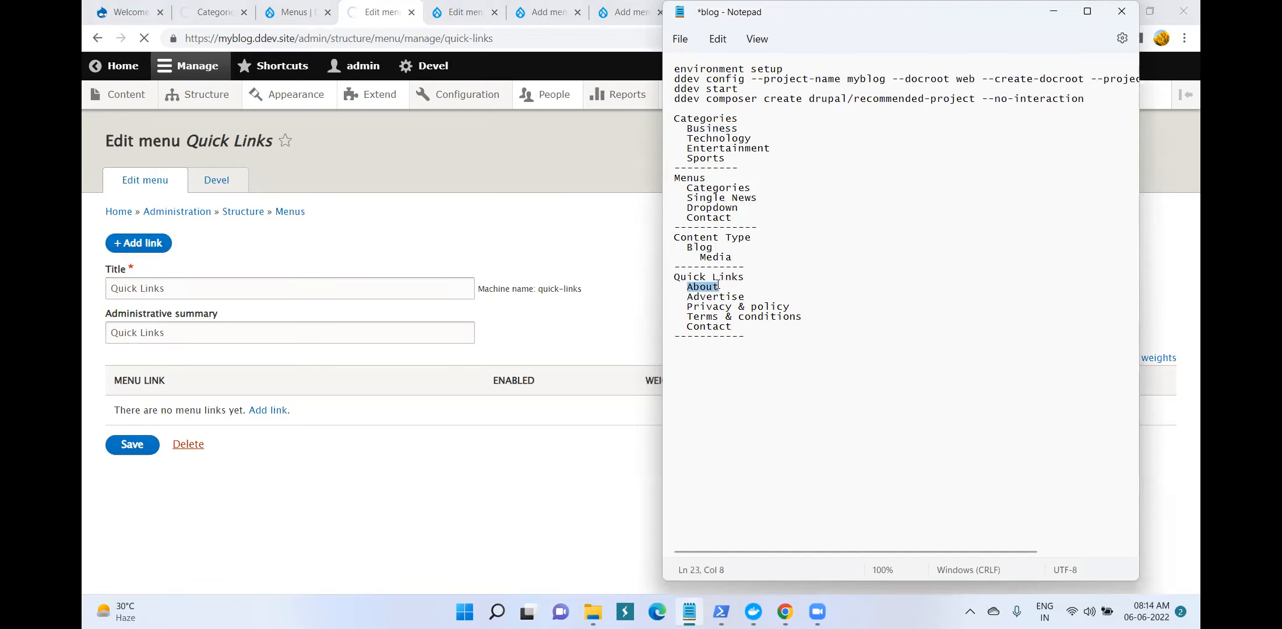
{"action": "right_click", "coordinate": [718, 286]}
{"action": "left_click", "coordinate": [772, 362]}
{"action": "left_click", "coordinate": [511, 168]}
Close the Main navigation edit page and review the fields of an already open Add menu link form for that menu
{"action": "left_click", "coordinate": [462, 29]}
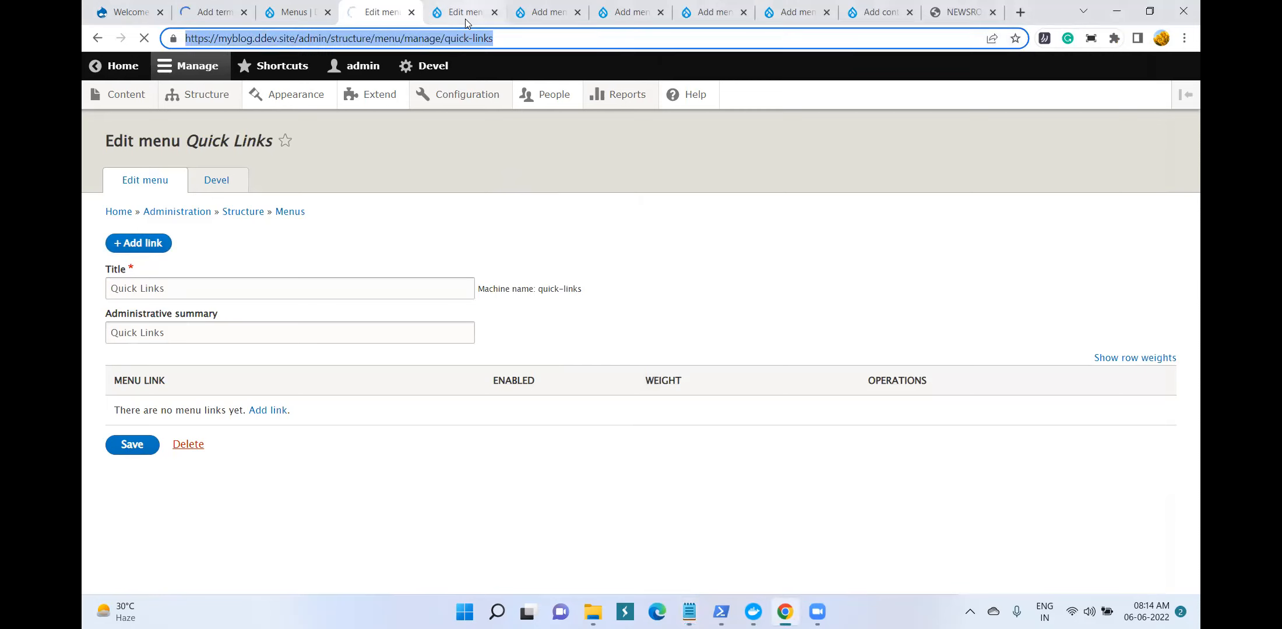
{"action": "left_click", "coordinate": [465, 19]}
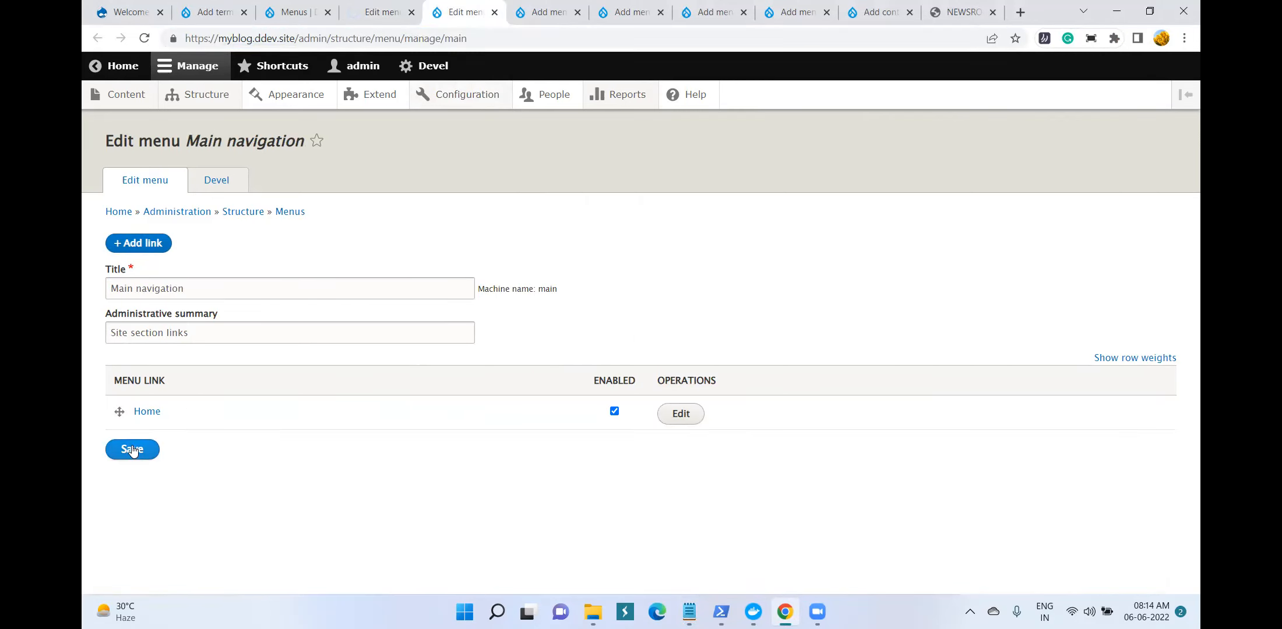
{"action": "left_click", "coordinate": [138, 243]}
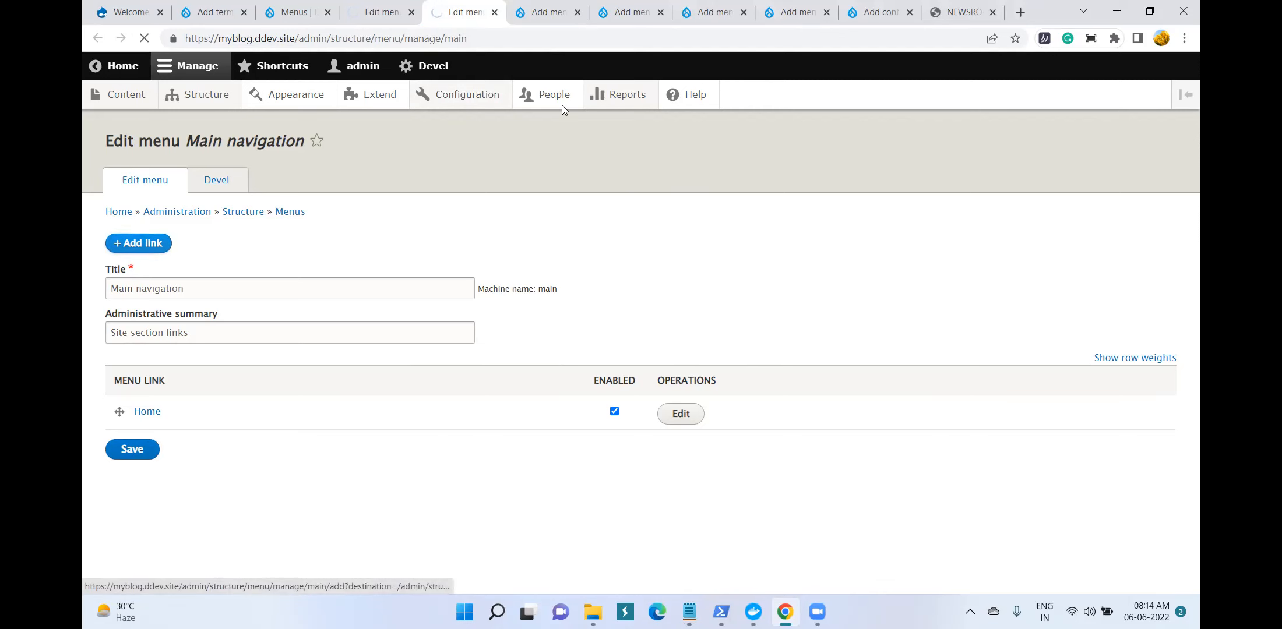
{"action": "left_click", "coordinate": [549, 10]}
{"action": "left_click", "coordinate": [502, 18]}
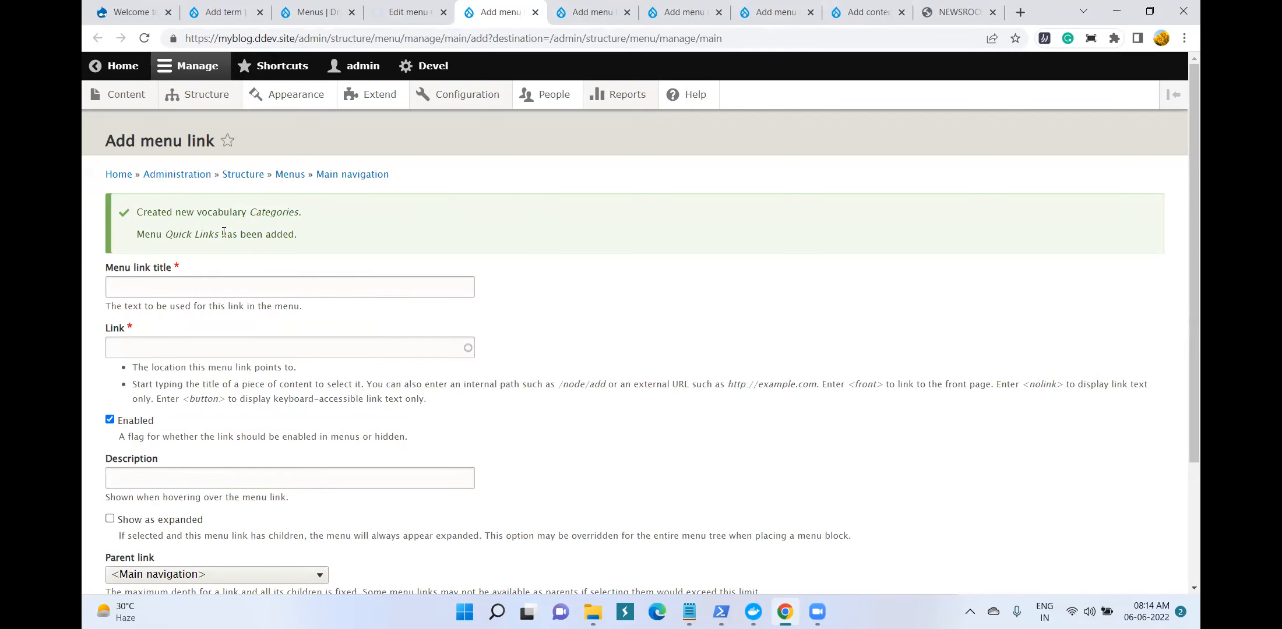
{"action": "scroll", "coordinate": [346, 321], "scroll_direction": "down", "scroll_amount": 3}
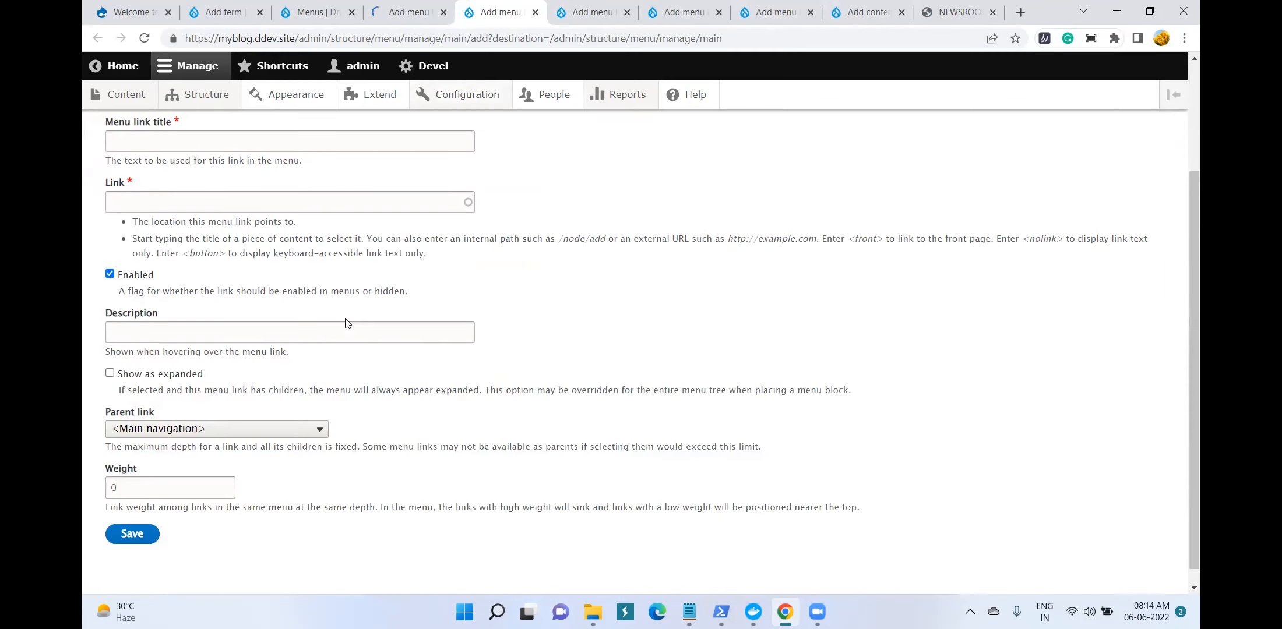
{"action": "scroll", "coordinate": [273, 325], "scroll_direction": "up", "scroll_amount": 3}
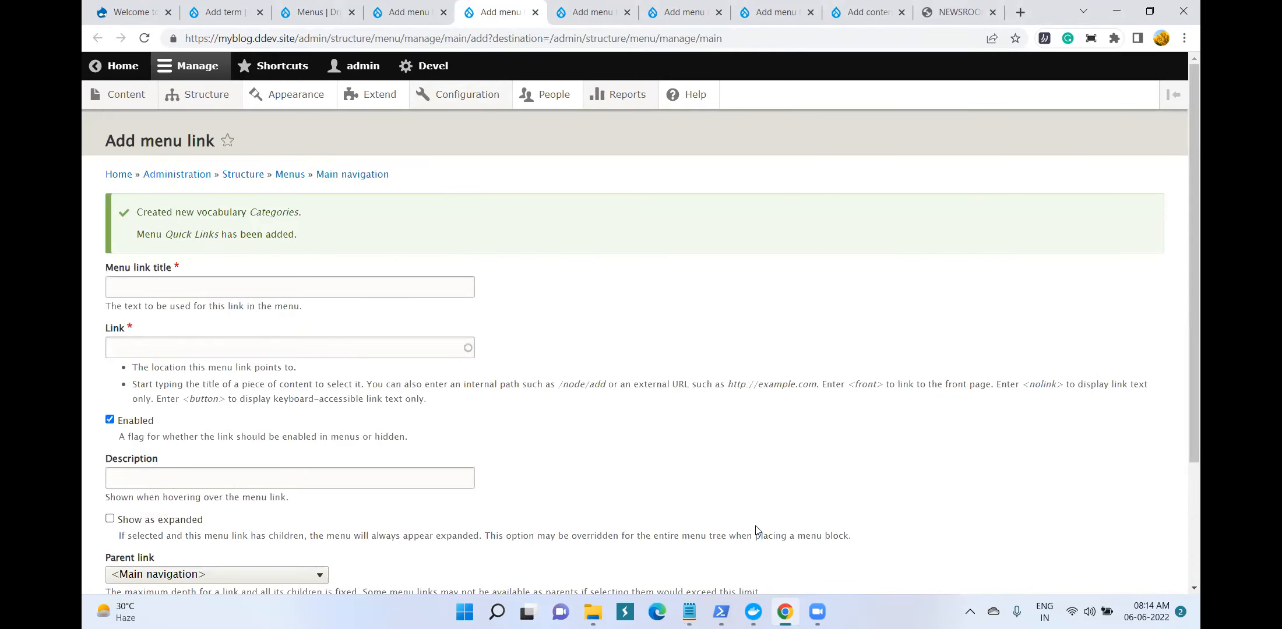
Copy Categories from the Menus section of the notes into the Main navigation form as the menu link title
{"action": "left_click", "coordinate": [689, 612]}
{"action": "left_click", "coordinate": [809, 252]}
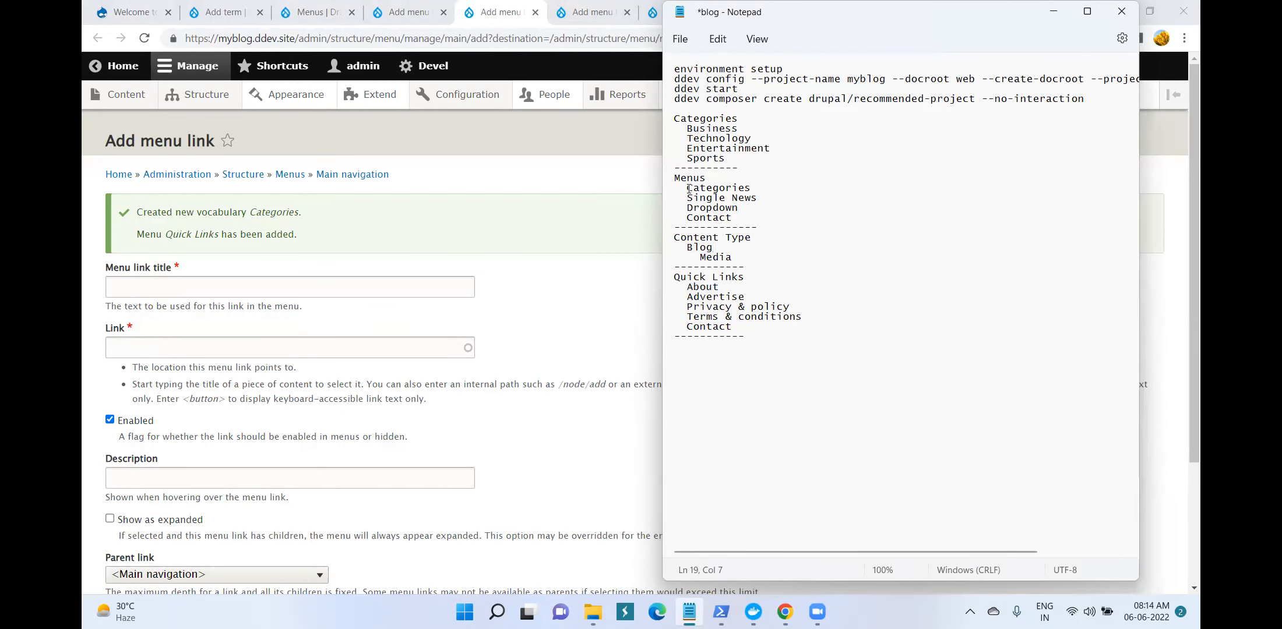
{"action": "left_click_drag", "start_coordinate": [688, 188], "coordinate": [747, 188]}
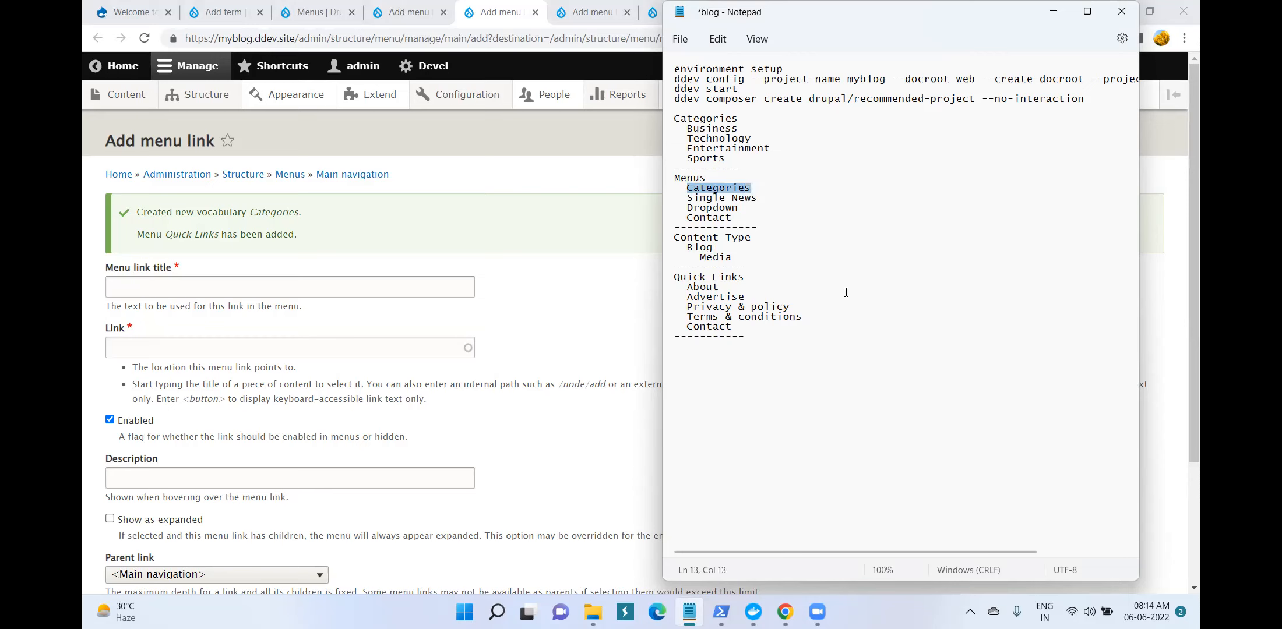
{"action": "left_click", "coordinate": [197, 309]}
{"action": "left_click", "coordinate": [411, 283]}
{"action": "key", "text": "ctrl+v"}
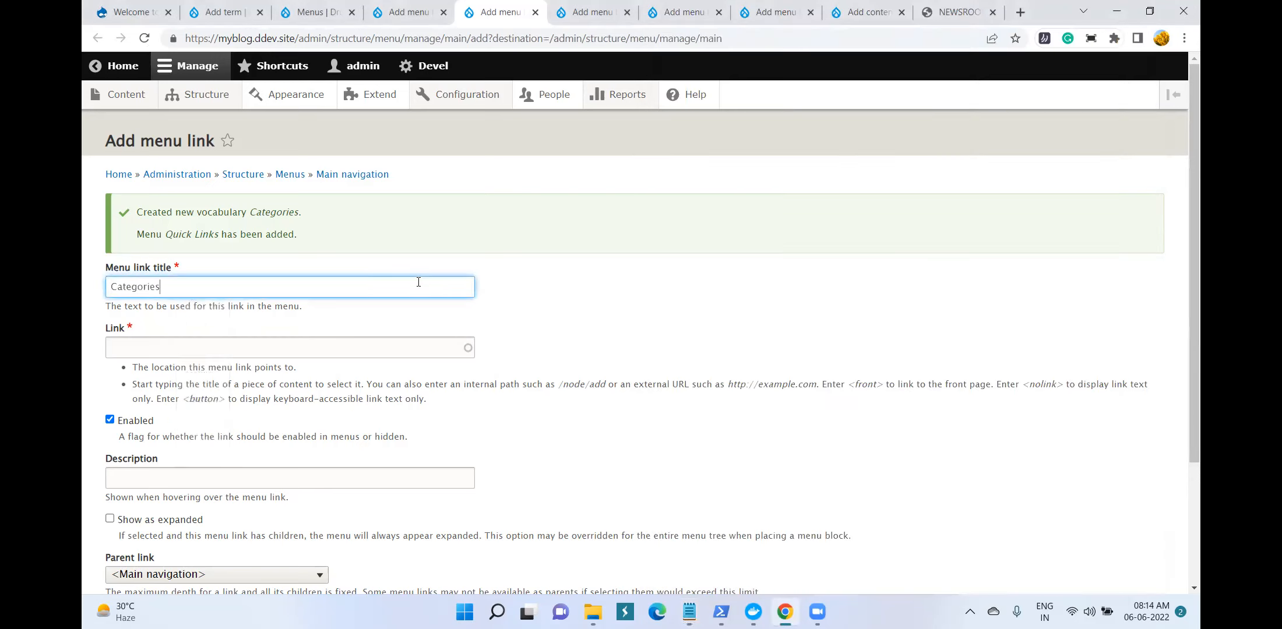
Set the Categories menu link's target to <nolink>, copied from the field help, and save the link
{"action": "left_click", "coordinate": [678, 322]}
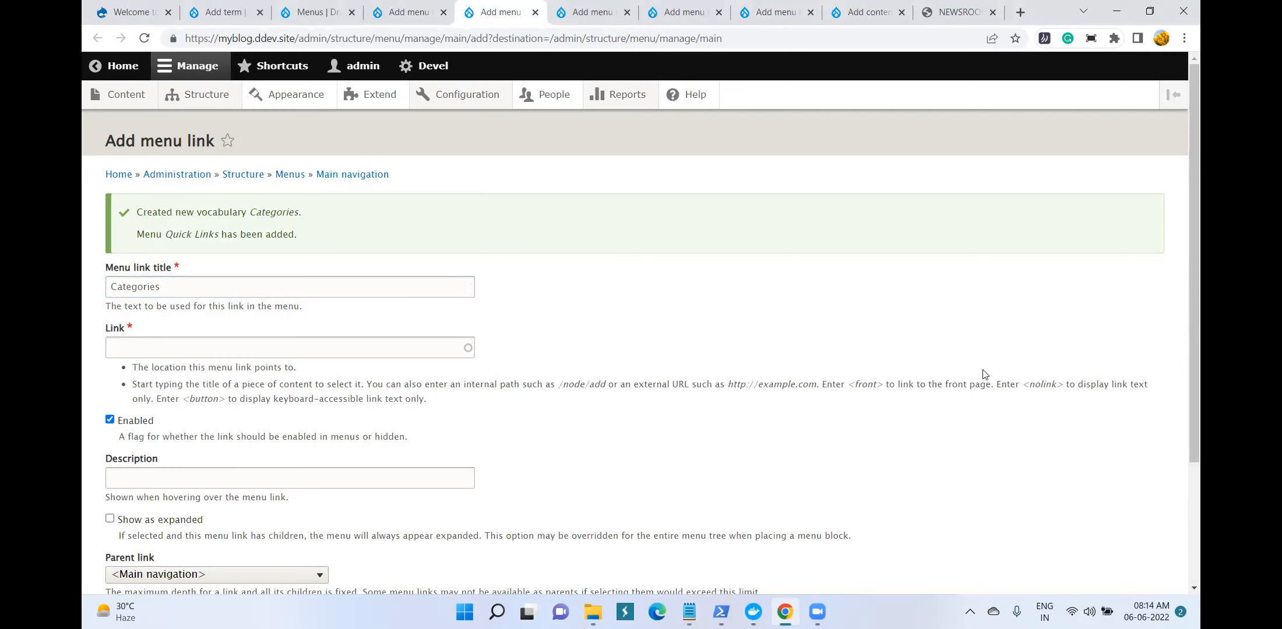
{"action": "left_click_drag", "start_coordinate": [1027, 383], "coordinate": [1065, 385]}
{"action": "left_click", "coordinate": [1050, 426]}
{"action": "left_click", "coordinate": [142, 349]}
{"action": "key", "text": "ctrl+v"}
{"action": "scroll", "coordinate": [329, 332], "scroll_direction": "down", "scroll_amount": 3}
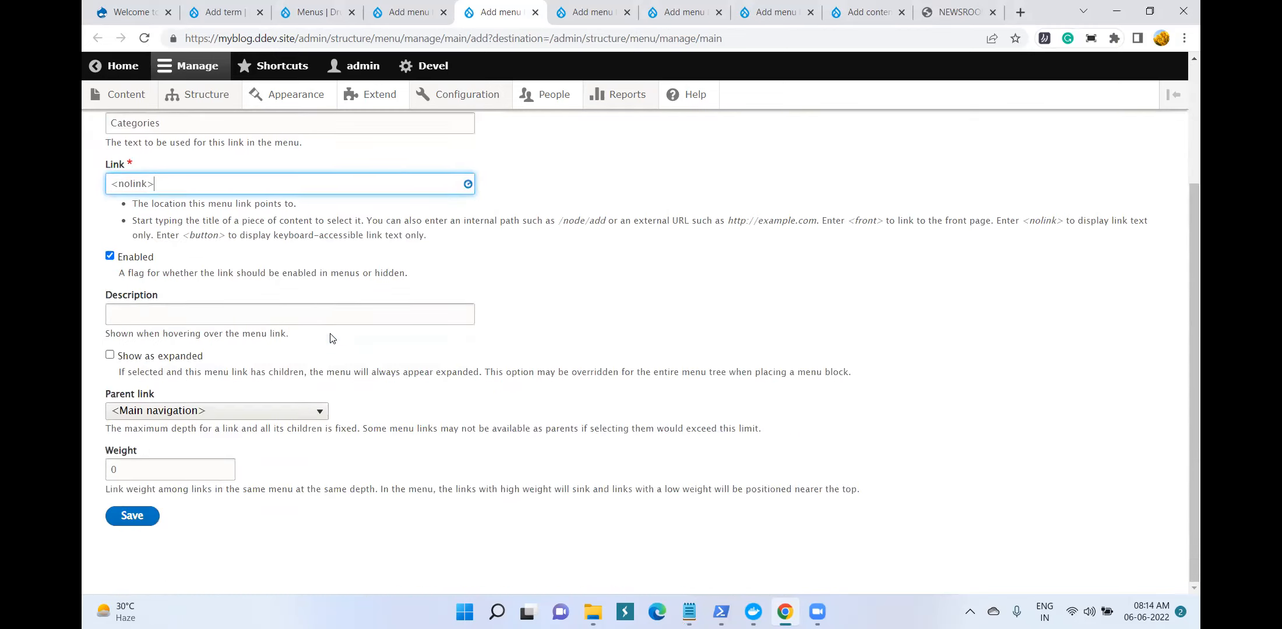
{"action": "left_click", "coordinate": [132, 516]}
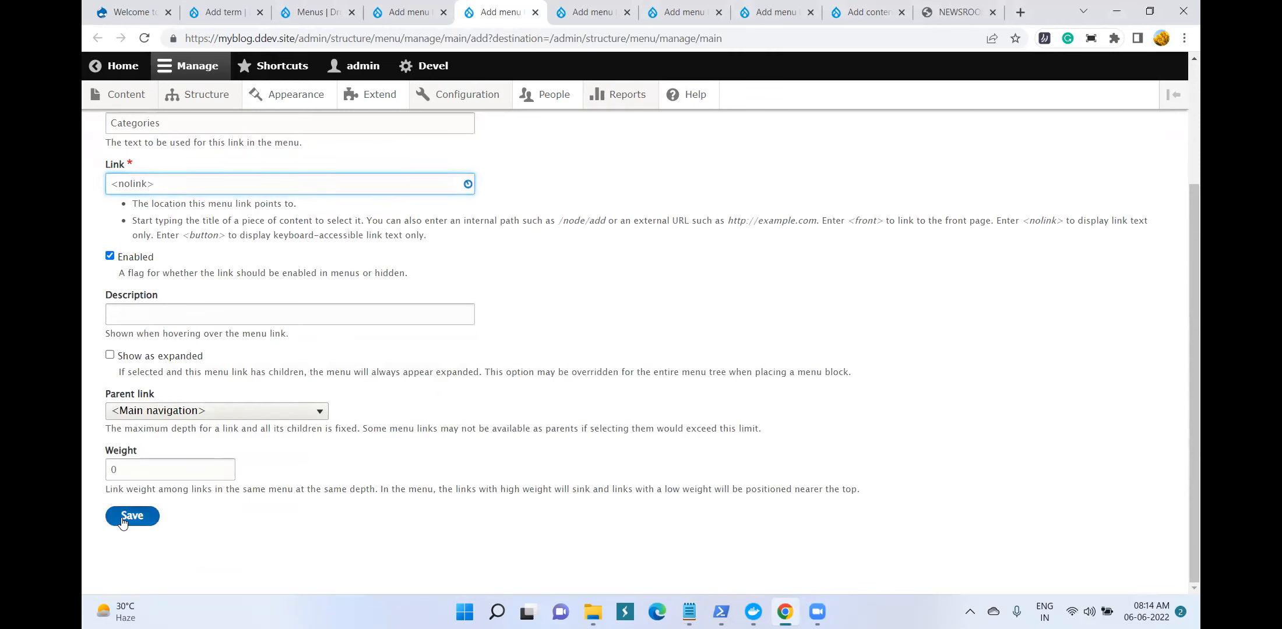
In the next Main navigation link form, add Single News from the notes with <nolink> as its link and save it
{"action": "key", "text": "ctrl+Tab"}
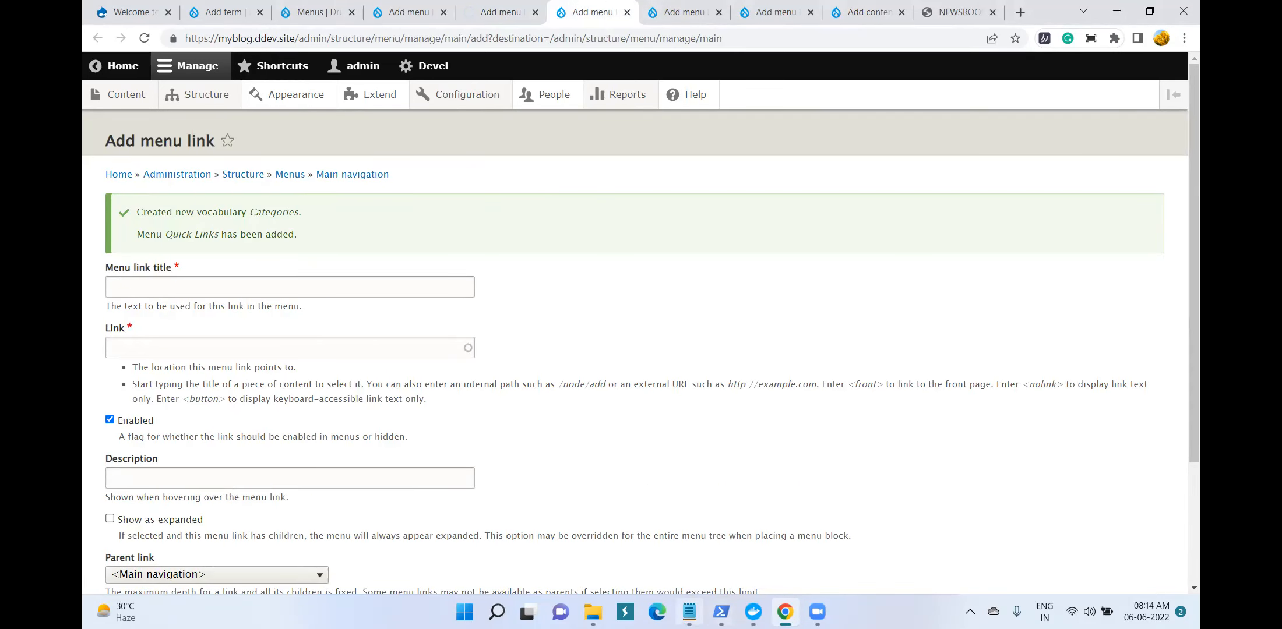
{"action": "left_click", "coordinate": [689, 611]}
{"action": "left_click_drag", "start_coordinate": [688, 198], "coordinate": [762, 196]}
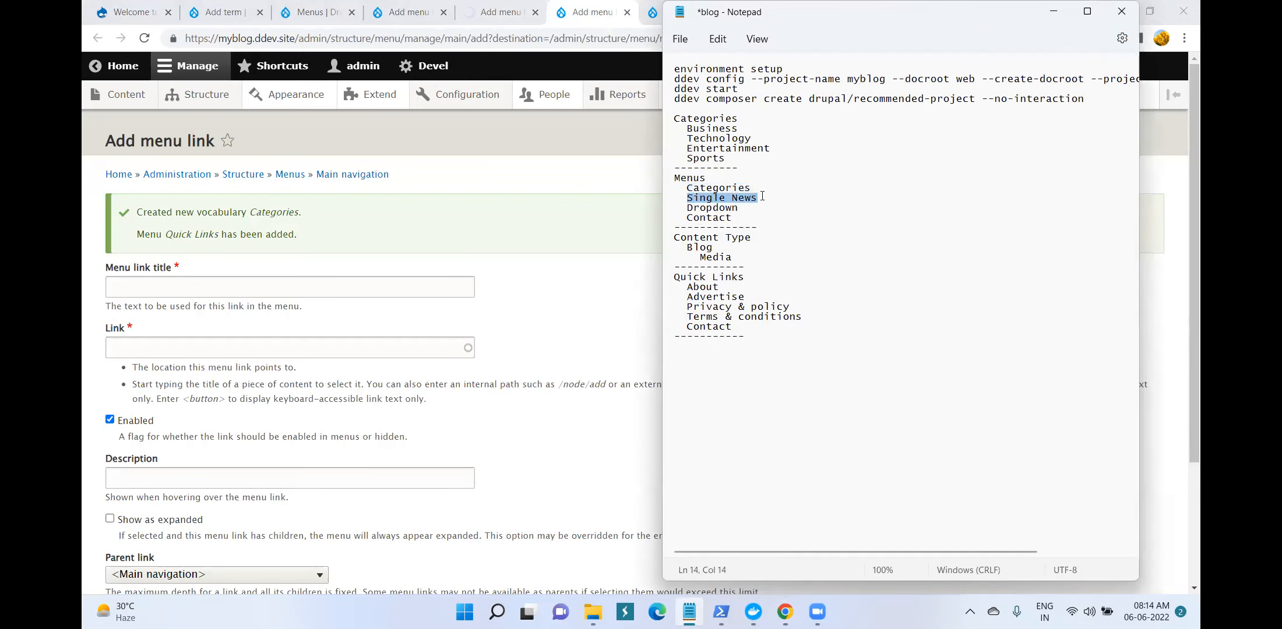
{"action": "left_click", "coordinate": [113, 284]}
{"action": "key", "text": "ctrl+v"}
{"action": "left_click", "coordinate": [191, 345]}
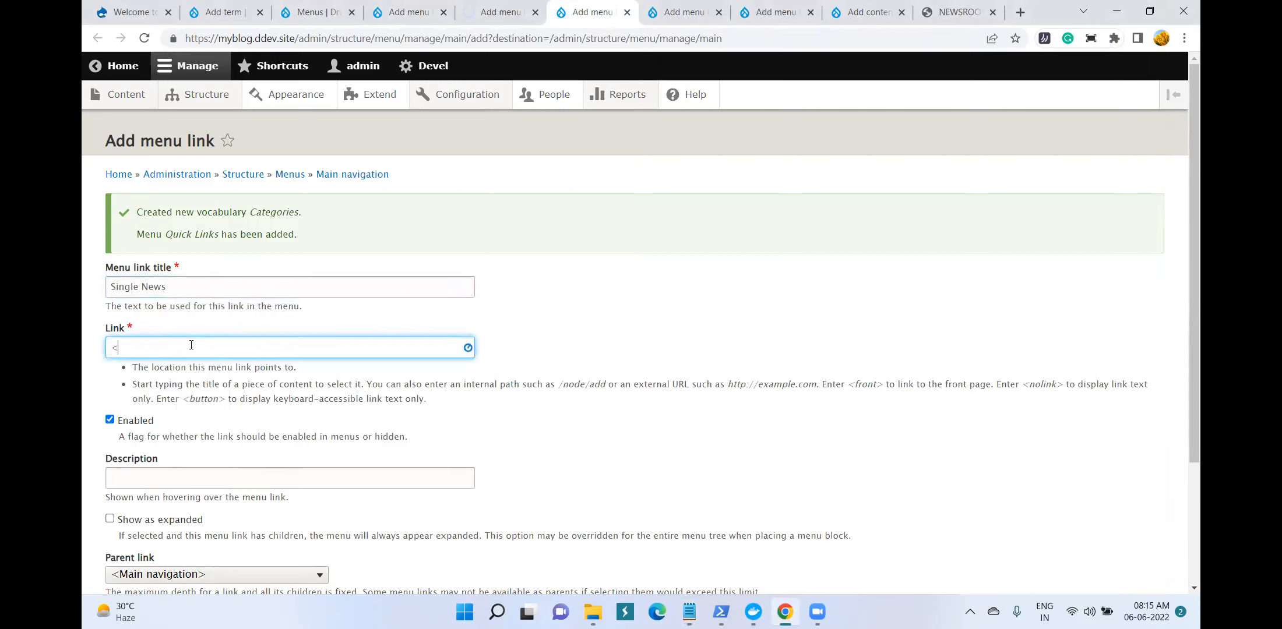
{"action": "type", "text": "<nolon"}
{"action": "type", "text": "i"}
{"action": "scroll", "coordinate": [612, 388], "scroll_direction": "down", "scroll_amount": 3}
{"action": "left_click", "coordinate": [132, 515]}
In the next Main navigation link form, add Dropdown from the notes with <nolink> as its link and save it
{"action": "key", "text": "ctrl+Tab"}
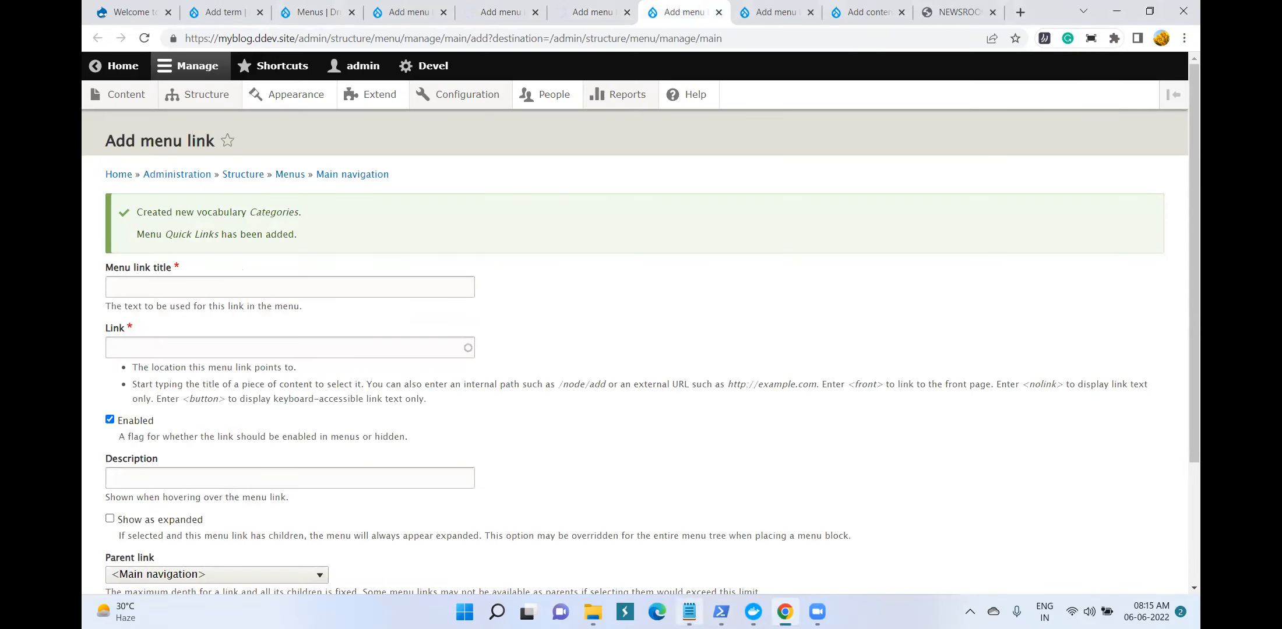
{"action": "key", "text": "alt+Tab"}
{"action": "double_click", "coordinate": [712, 207]}
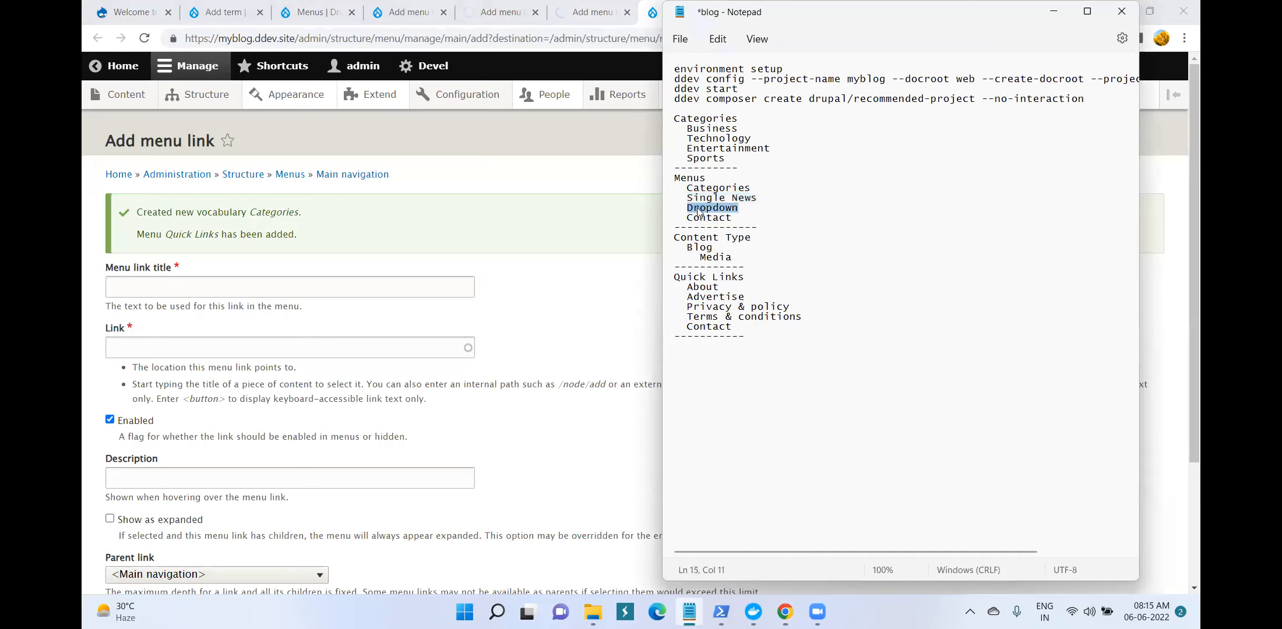
{"action": "right_click", "coordinate": [700, 211]}
{"action": "left_click", "coordinate": [790, 293]}
{"action": "left_click", "coordinate": [254, 290]}
{"action": "key", "text": "ctrl+v"}
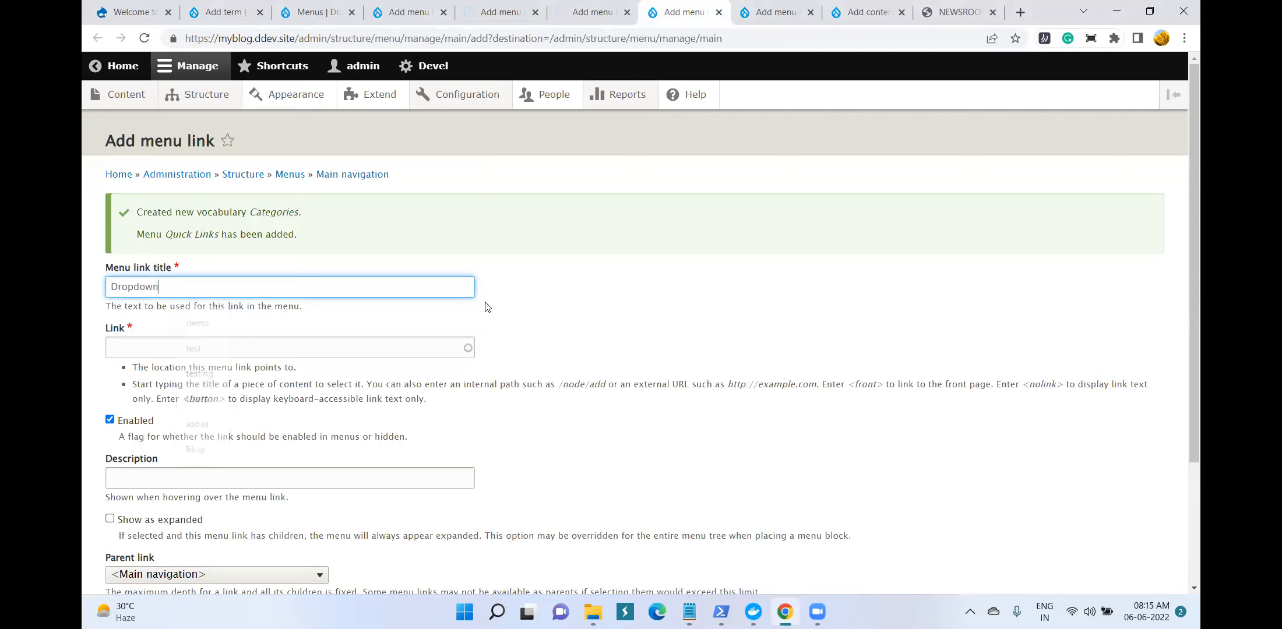
{"action": "left_click", "coordinate": [224, 349]}
{"action": "type", "text": "<nolink>"}
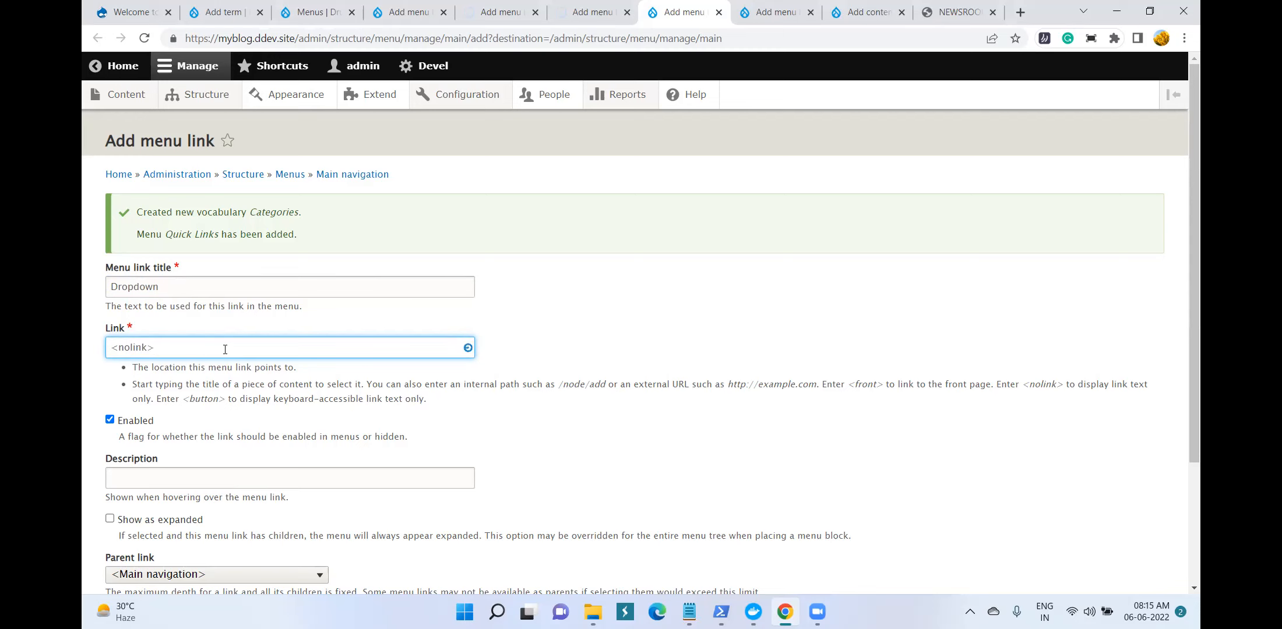
{"action": "scroll", "coordinate": [225, 349], "scroll_direction": "down", "scroll_amount": 3}
{"action": "left_click", "coordinate": [132, 516]}
Copy Contact from the Menus section of the notes into the remaining Main navigation form as the menu link title
{"action": "left_click", "coordinate": [758, 17]}
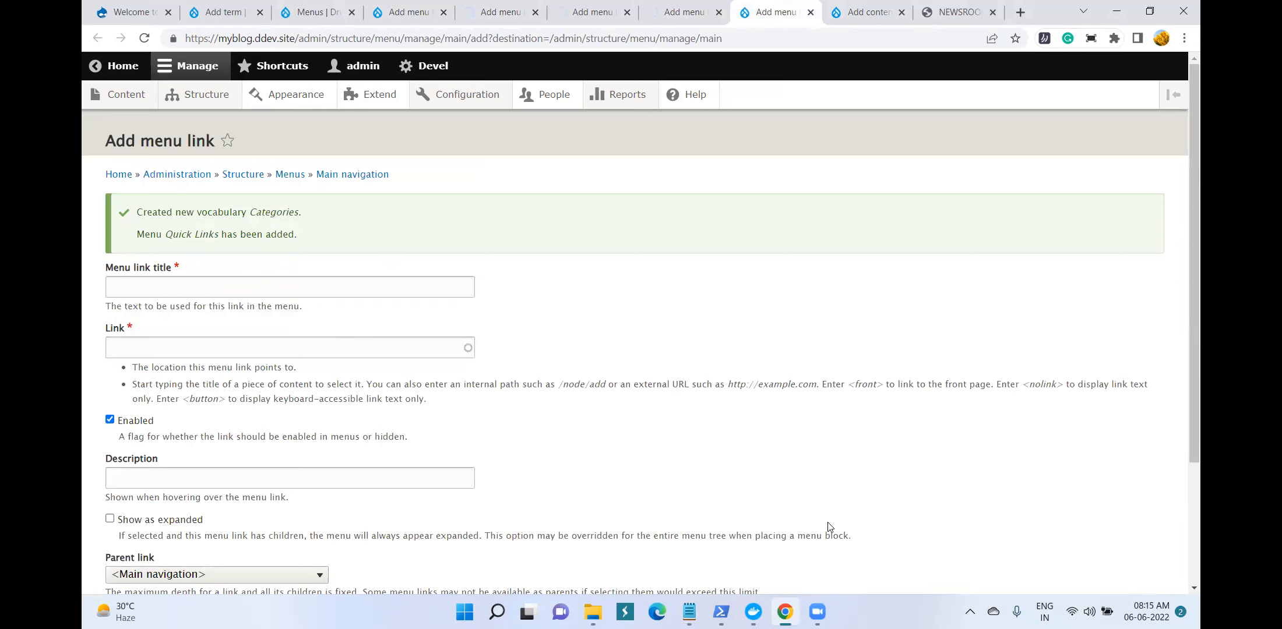
{"action": "key", "text": "alt+Tab"}
{"action": "double_click", "coordinate": [708, 217]}
{"action": "right_click", "coordinate": [706, 219]}
{"action": "left_click", "coordinate": [757, 296]}
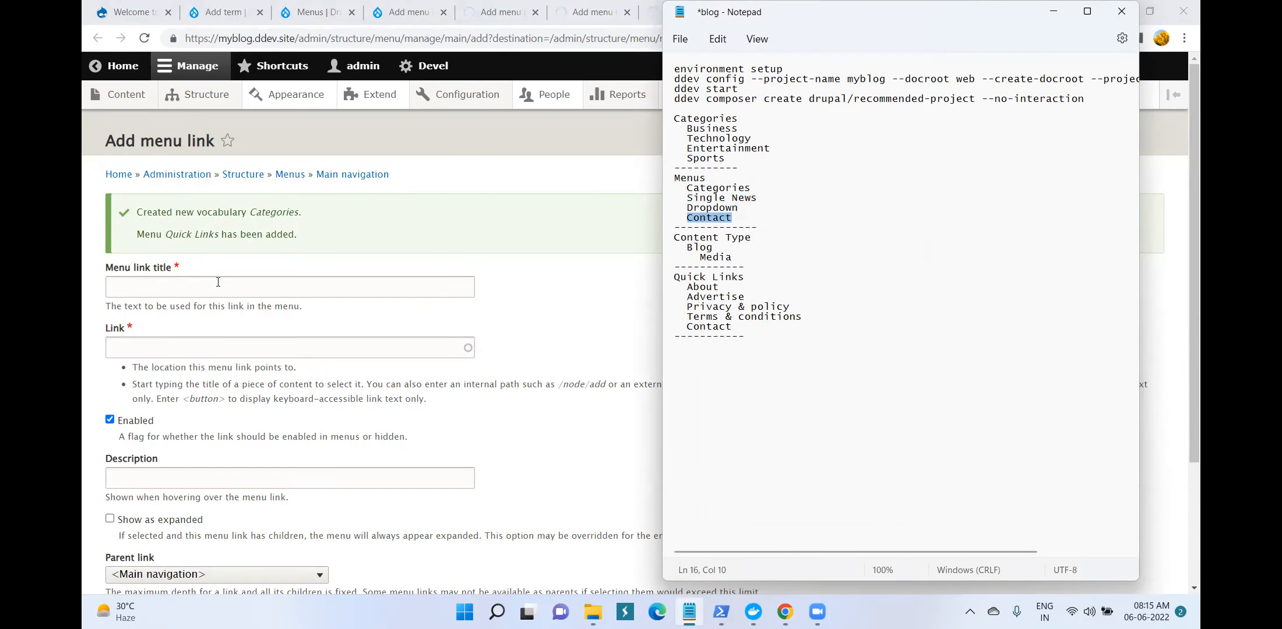
{"action": "left_click", "coordinate": [270, 284]}
{"action": "key", "text": "ctrl+v"}
Set the Contact menu link's target to <nolink> and save the link
{"action": "left_click", "coordinate": [153, 350]}
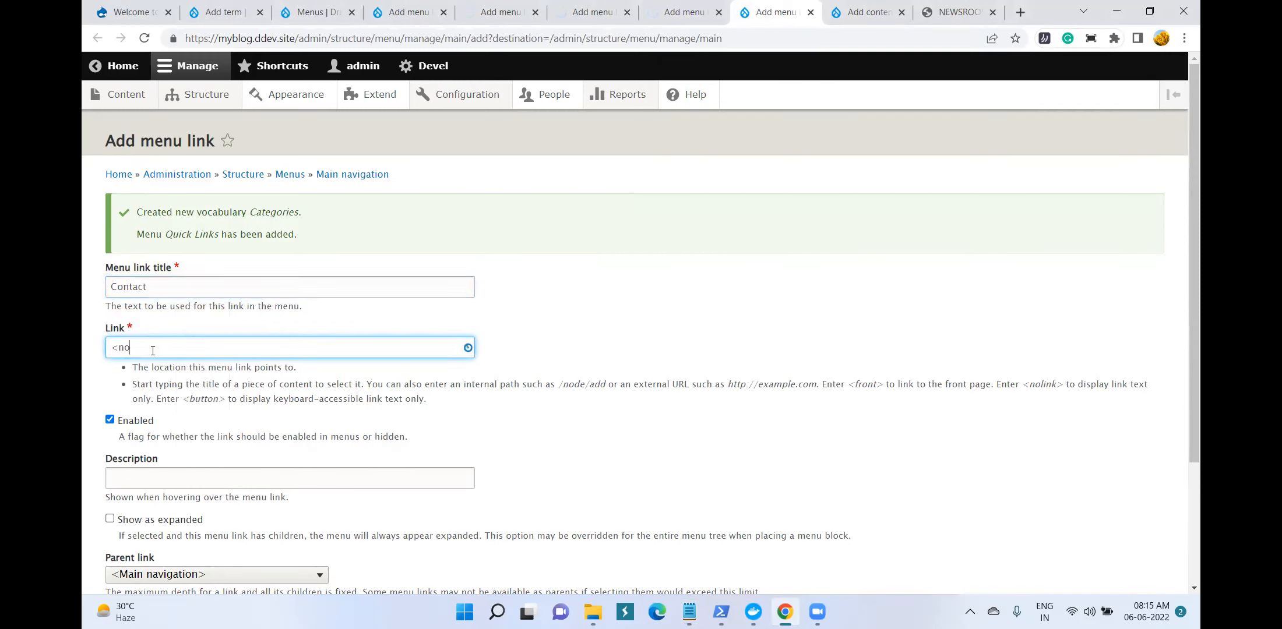
{"action": "type", "text": "<noli"}
{"action": "key", "text": "BackSpace"}
{"action": "key", "text": "BackSpace"}
{"action": "key", "text": "BackSpace"}
{"action": "type", "text": "<"}
{"action": "scroll", "coordinate": [155, 355], "scroll_direction": "down", "scroll_amount": 3}
{"action": "left_click", "coordinate": [133, 516]}
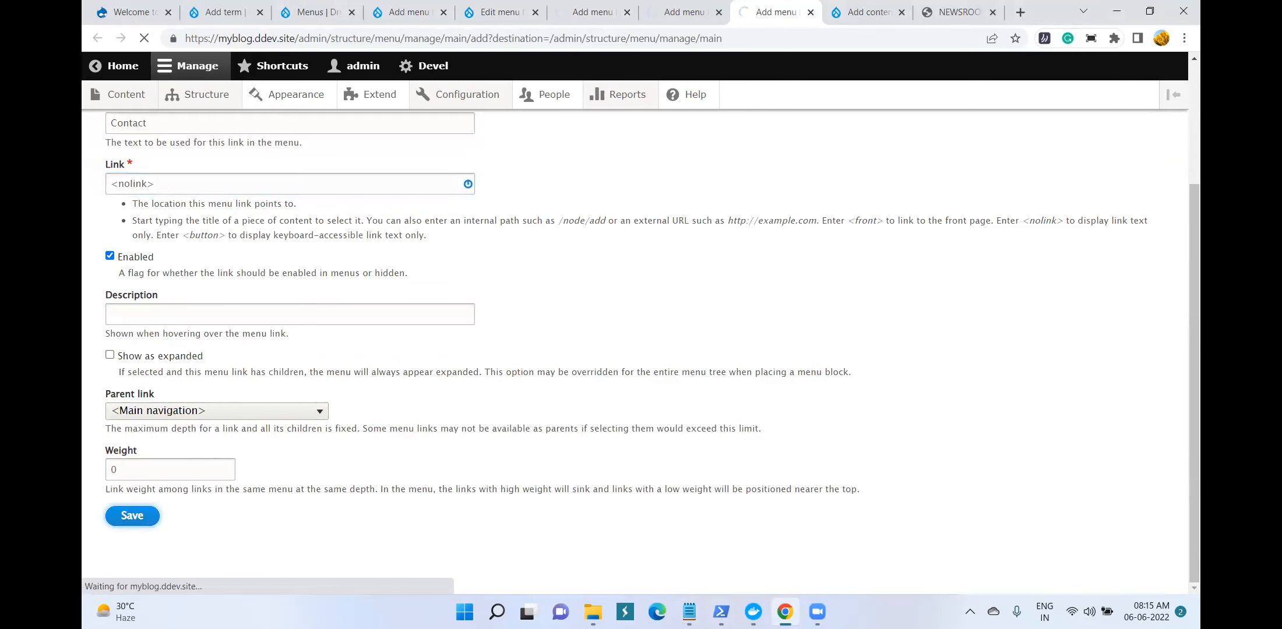
Return to the open Add term form and check its fields and that it belongs to the Categories vocabulary
{"action": "left_click", "coordinate": [689, 612]}
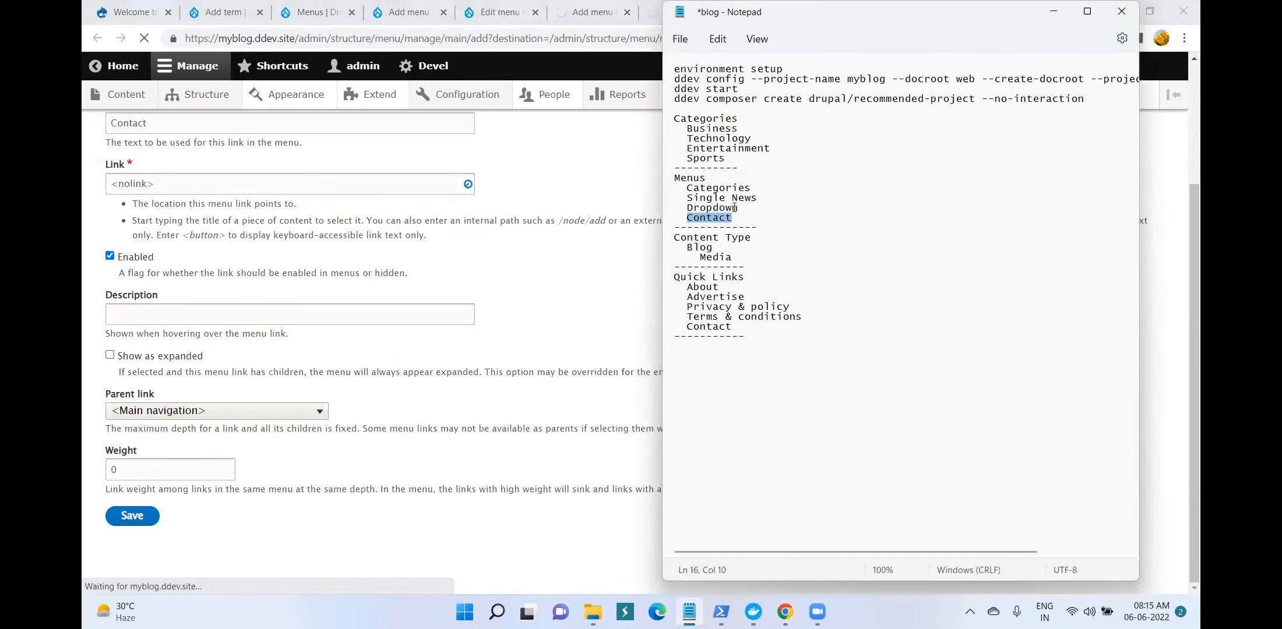
{"action": "left_click", "coordinate": [223, 12]}
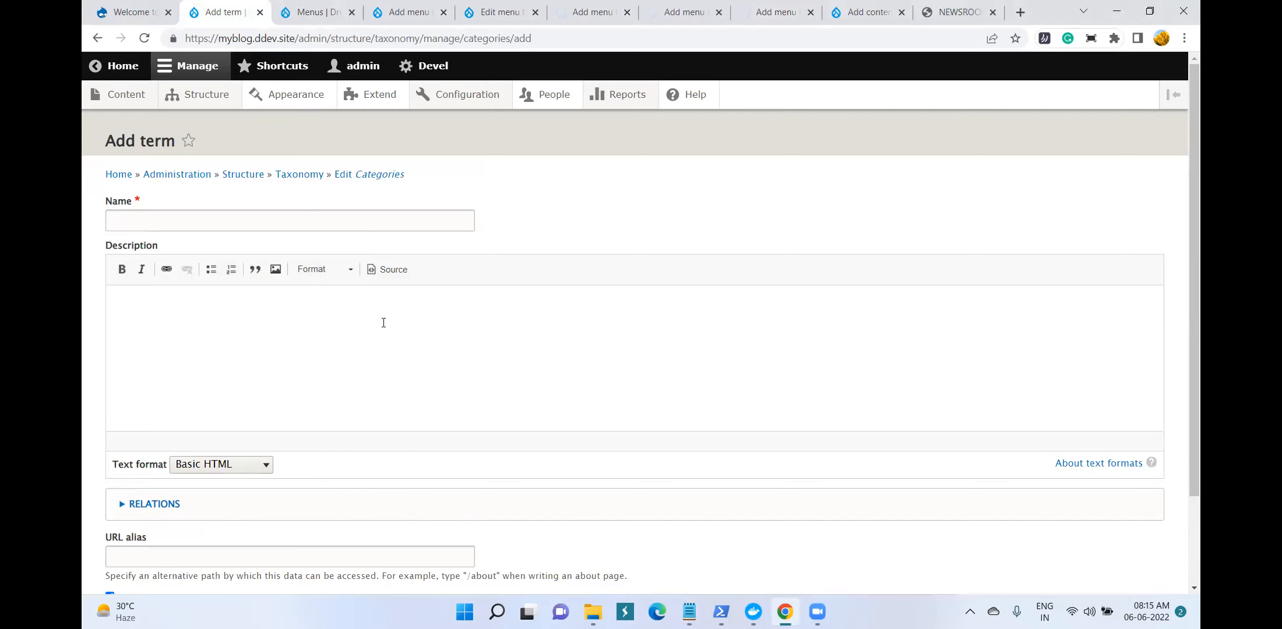
{"action": "scroll", "coordinate": [380, 320], "scroll_direction": "down", "scroll_amount": 3}
{"action": "left_click", "coordinate": [346, 7]}
{"action": "left_click", "coordinate": [224, 12]}
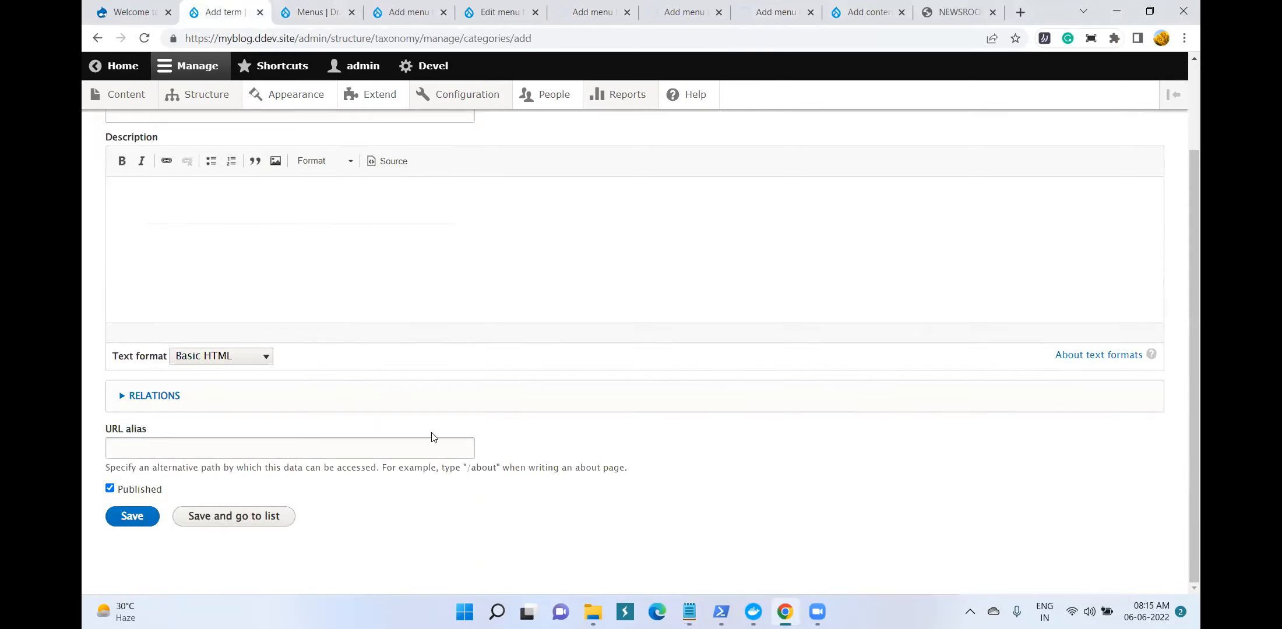
{"action": "scroll", "coordinate": [253, 346], "scroll_direction": "up", "scroll_amount": 3}
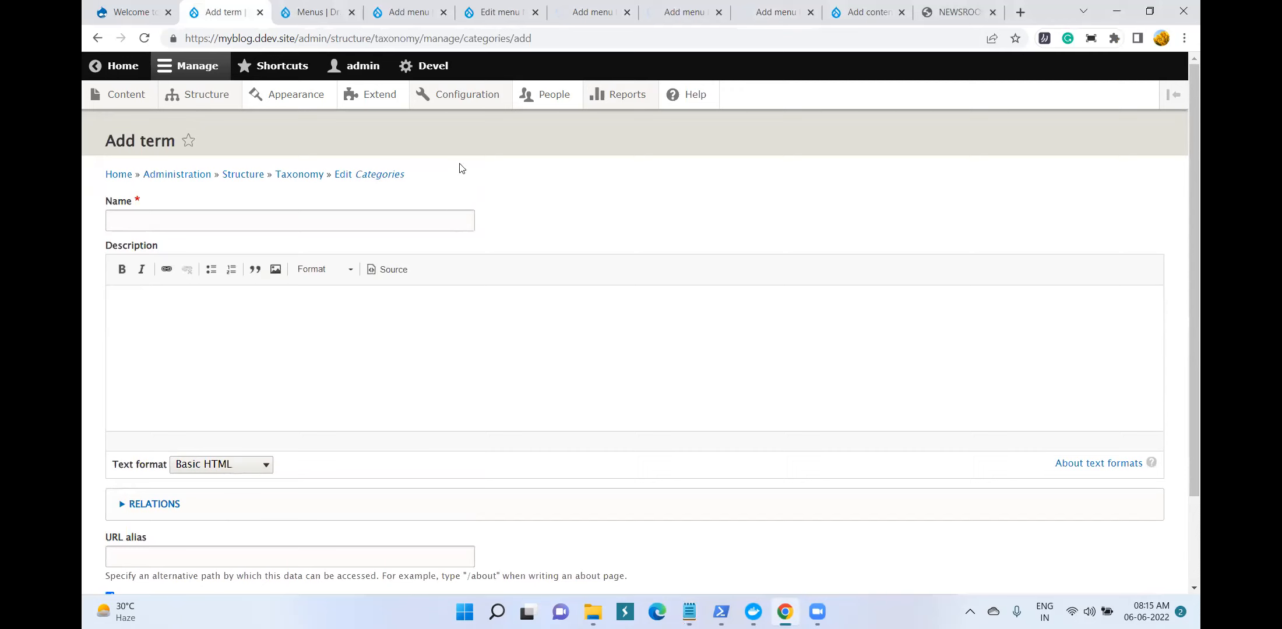
{"action": "double_click", "coordinate": [485, 38]}
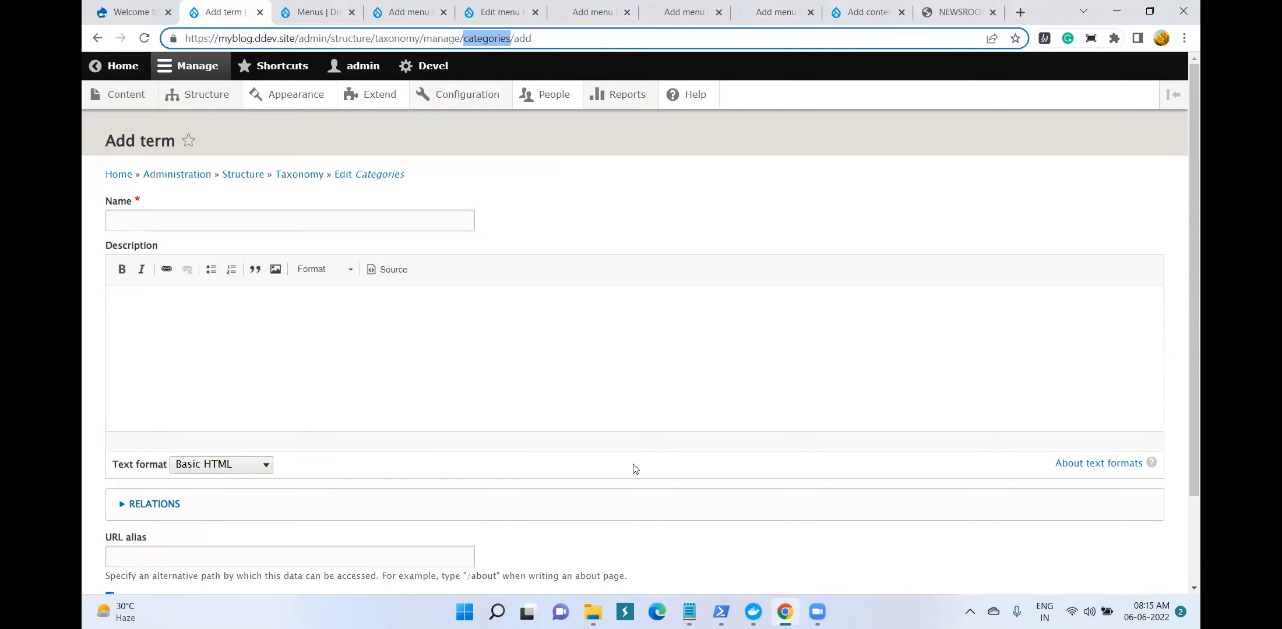
Add Business from the notes as a term in the Categories vocabulary and save it
{"action": "left_click", "coordinate": [689, 612]}
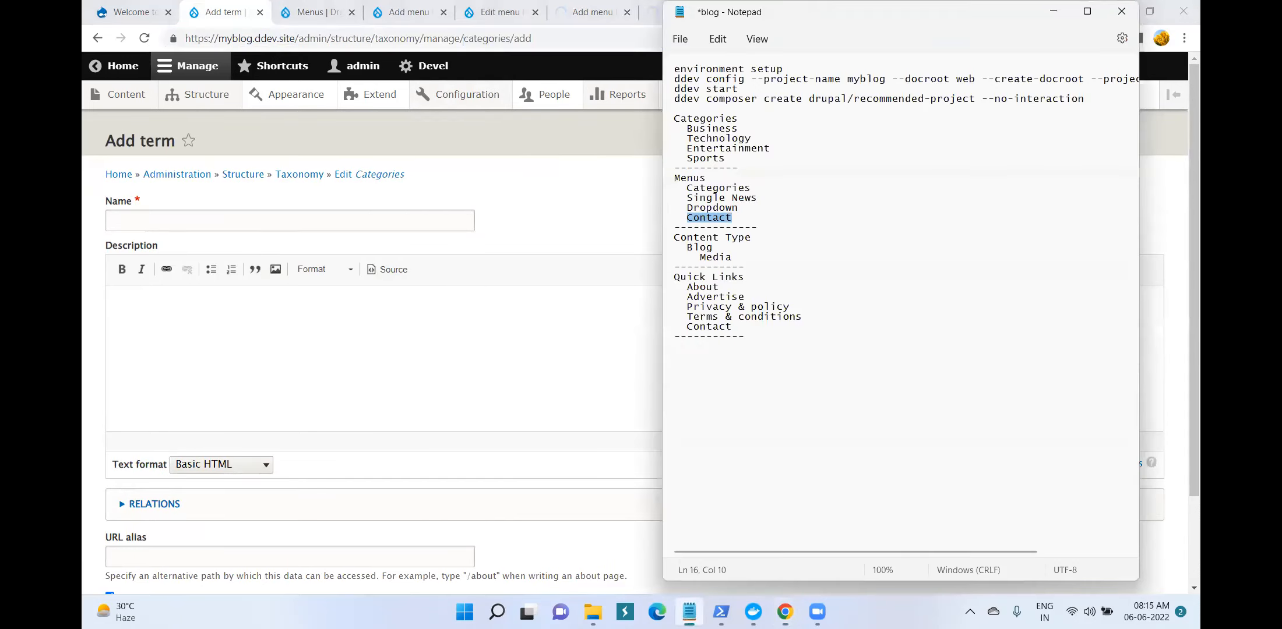
{"action": "double_click", "coordinate": [714, 128]}
{"action": "left_click", "coordinate": [247, 227]}
{"action": "key", "text": "ctrl+v"}
{"action": "scroll", "coordinate": [400, 370], "scroll_direction": "down", "scroll_amount": 2}
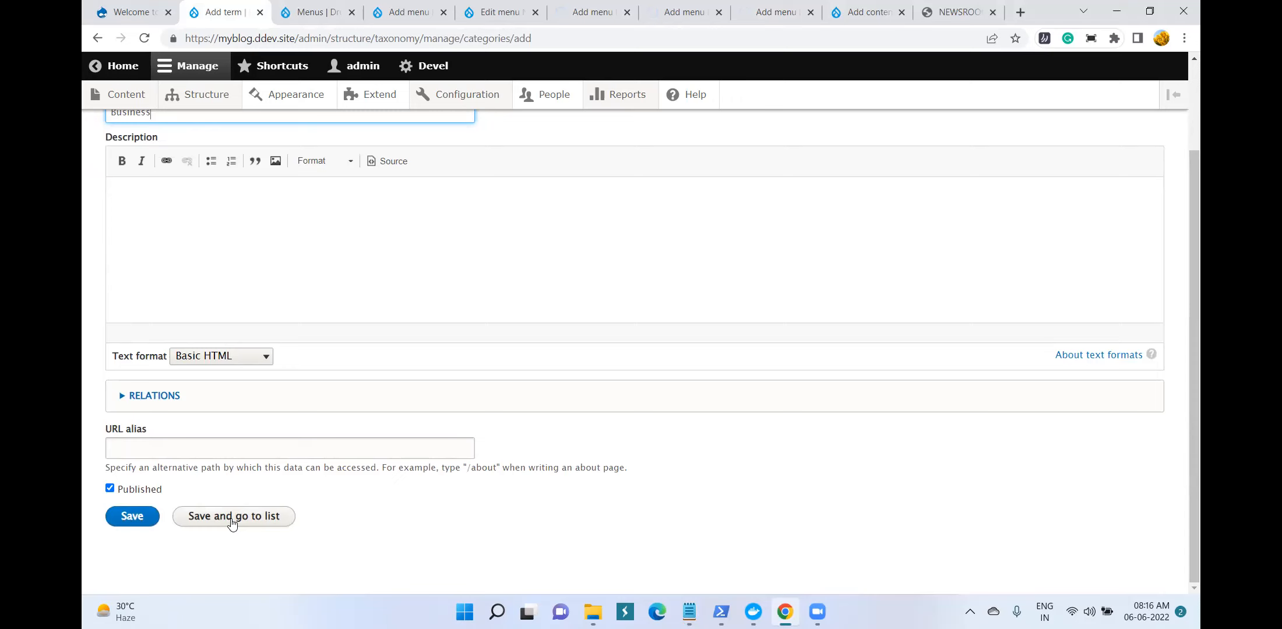
{"action": "left_click", "coordinate": [132, 516]}
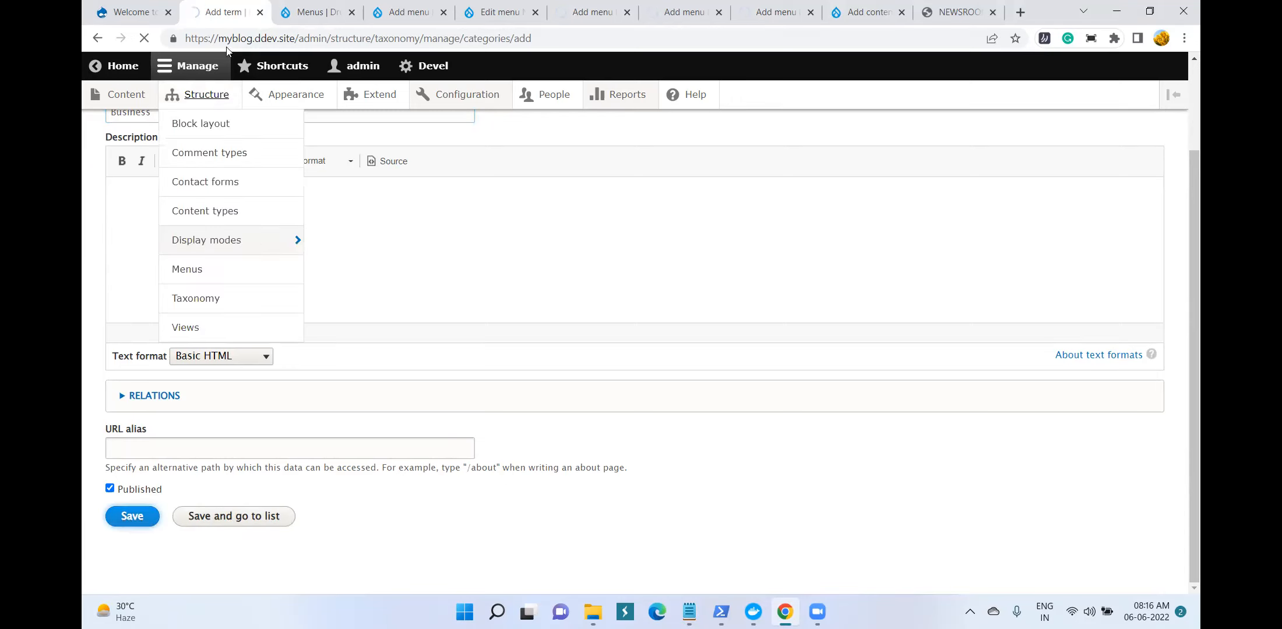
Close the empty Quick Links link form and the surplus Main navigation pages among the open browser tabs
{"action": "left_click", "coordinate": [689, 611]}
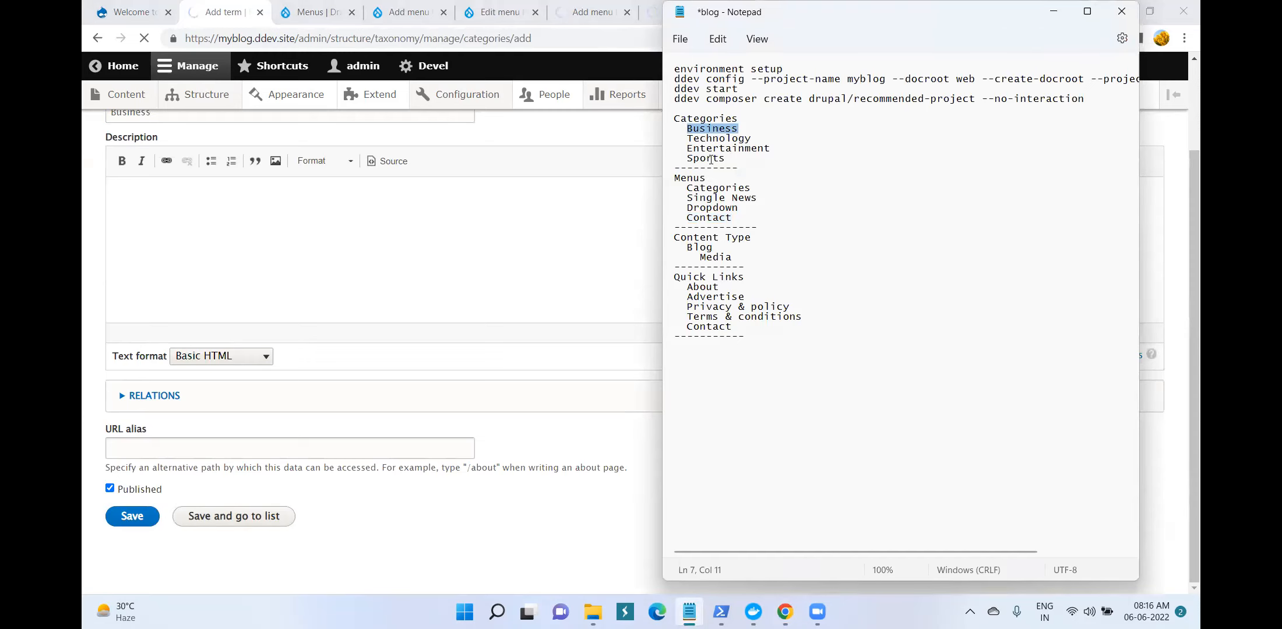
{"action": "left_click", "coordinate": [293, 7]}
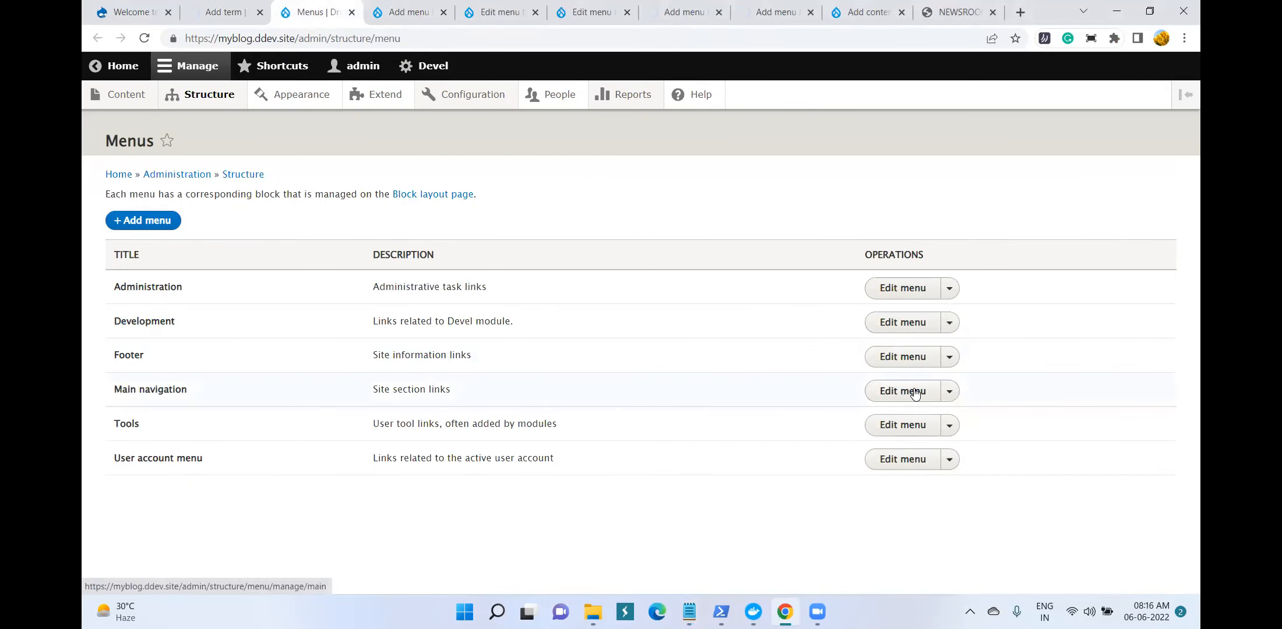
{"action": "left_click", "coordinate": [436, 16]}
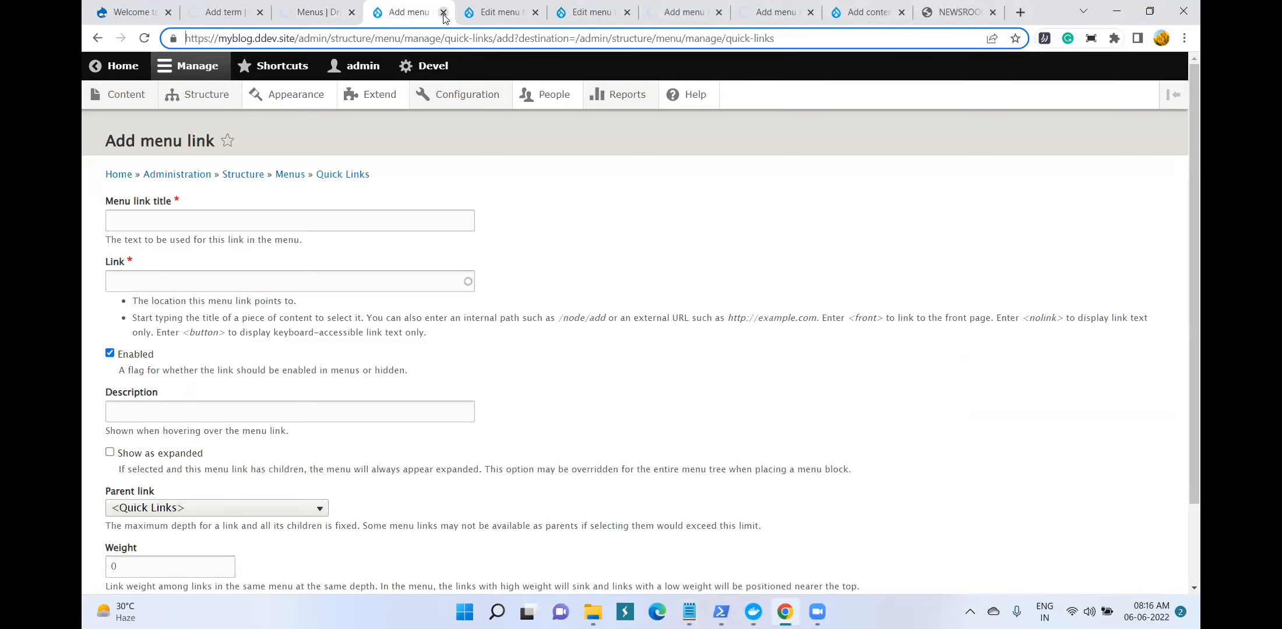
{"action": "left_click", "coordinate": [443, 13]}
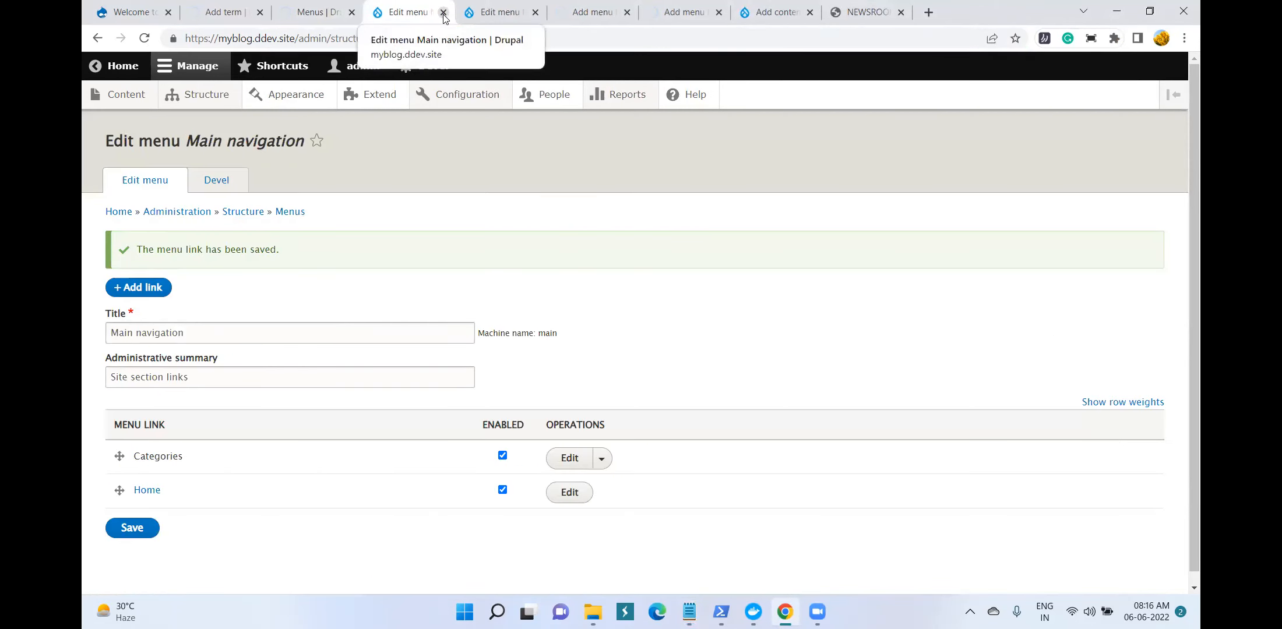
{"action": "left_click", "coordinate": [288, 8]}
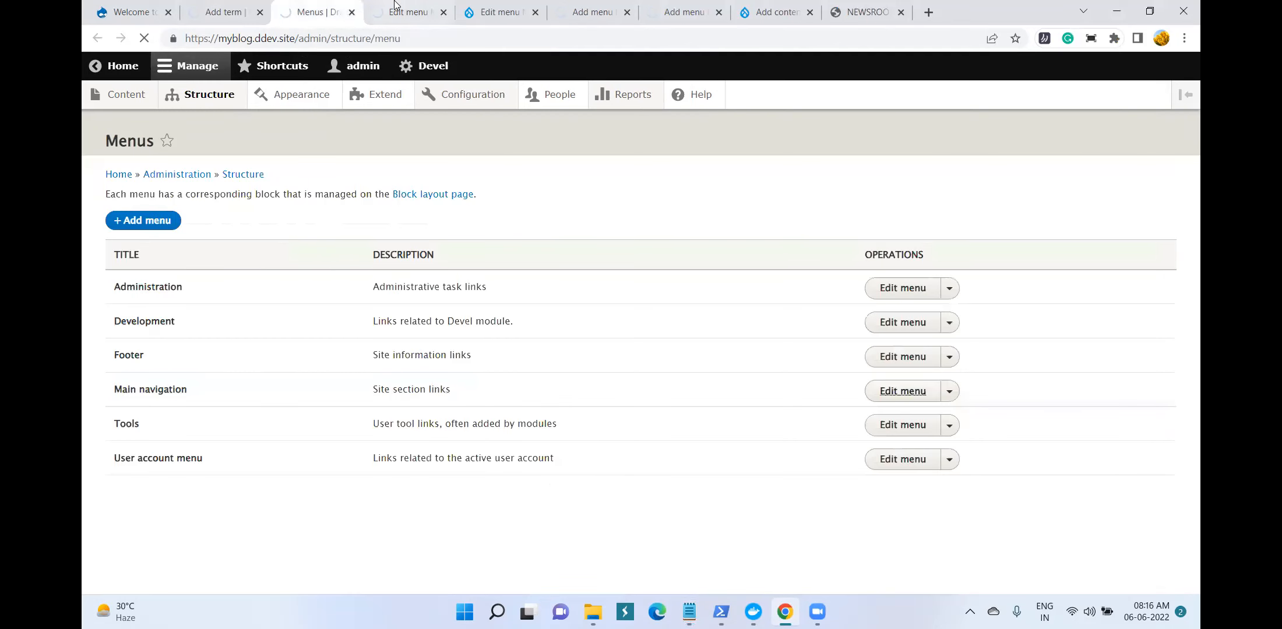
{"action": "left_click", "coordinate": [500, 12]}
{"action": "left_click", "coordinate": [535, 12]}
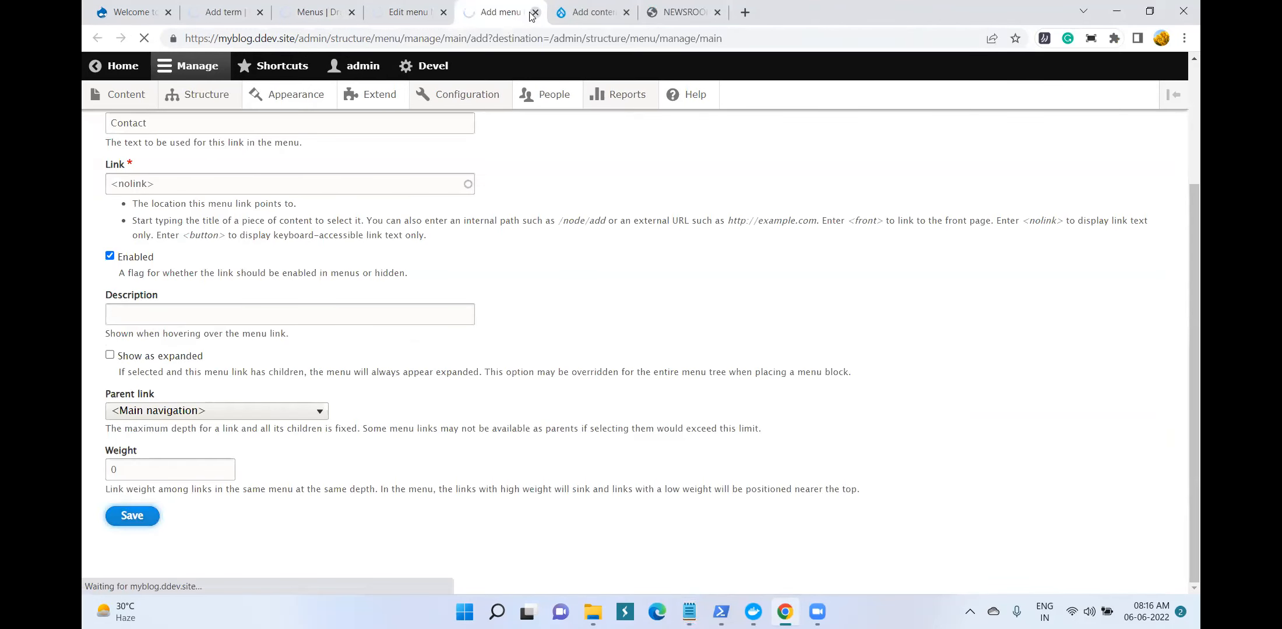
Move the Home link above Categories in the Main navigation menu and check the notes and other open pages
{"action": "left_click", "coordinate": [408, 11]}
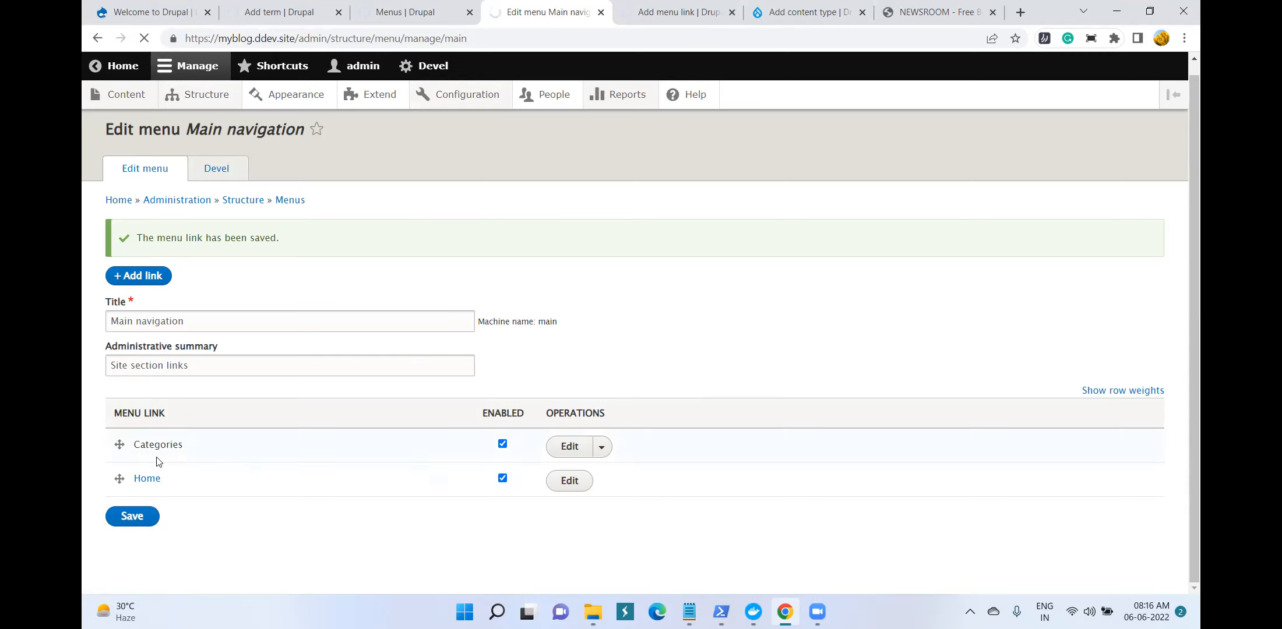
{"action": "left_click_drag", "start_coordinate": [120, 478], "coordinate": [120, 444]}
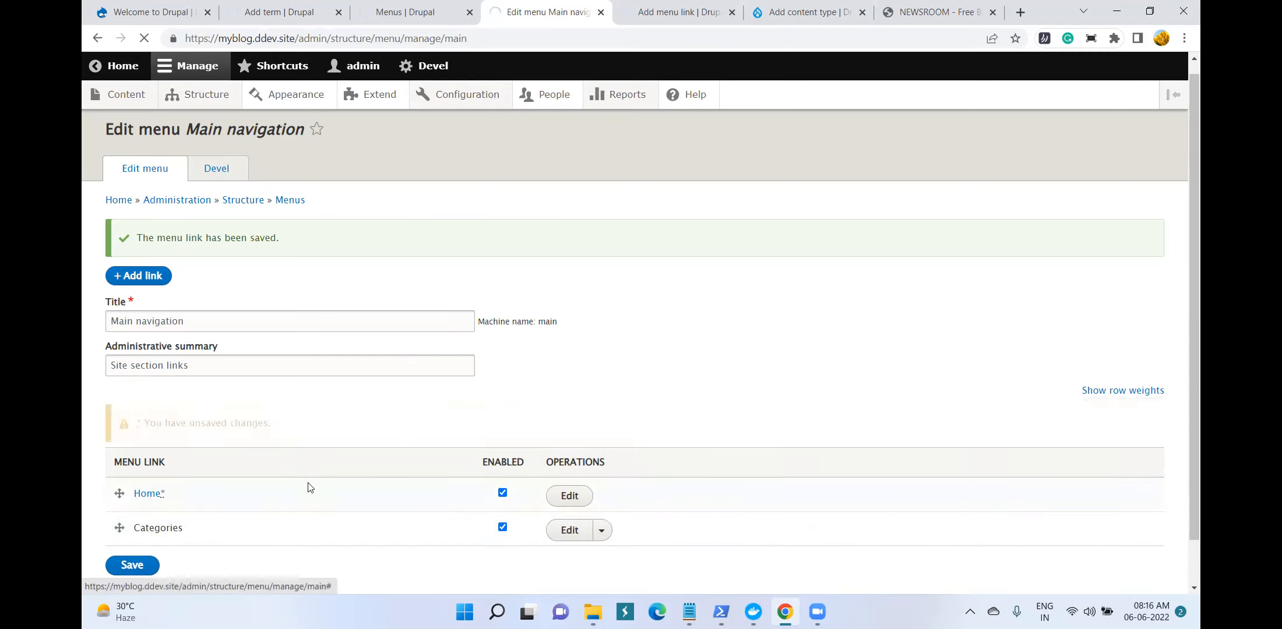
{"action": "left_click", "coordinate": [679, 600]}
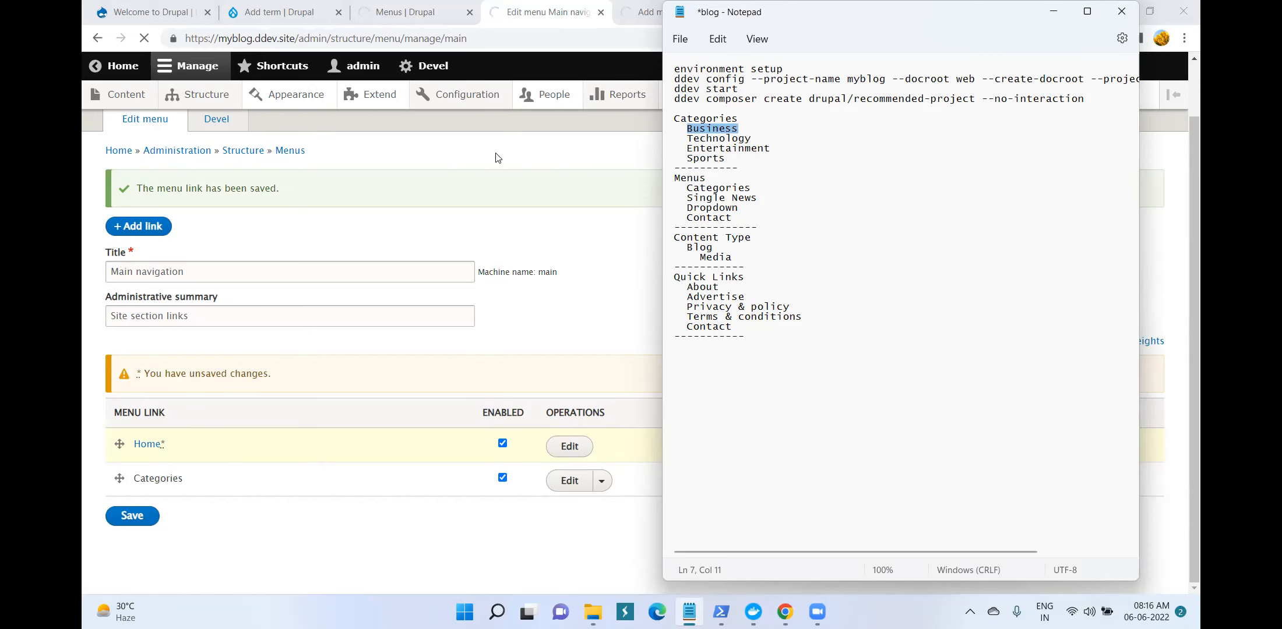
{"action": "left_click", "coordinate": [322, 7]}
{"action": "left_click", "coordinate": [513, 8]}
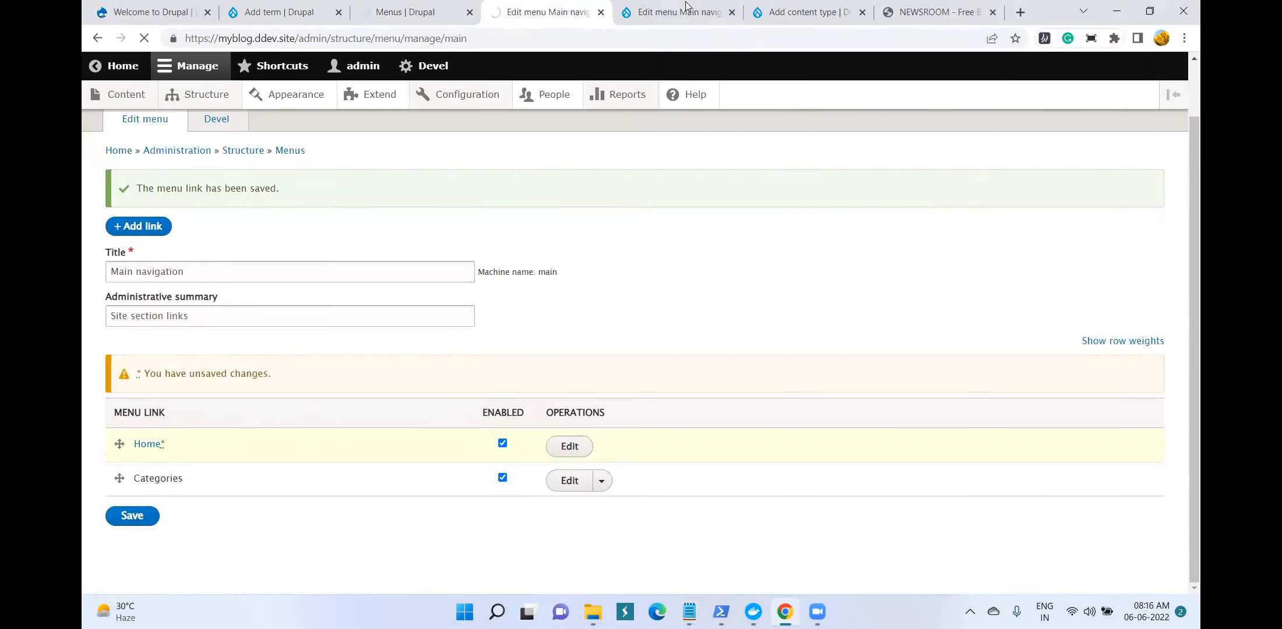
Move the Home link above Categories on the Main navigation page that lists all five links
{"action": "left_click", "coordinate": [658, 12]}
{"action": "scroll", "coordinate": [727, 304], "scroll_direction": "down", "scroll_amount": 2}
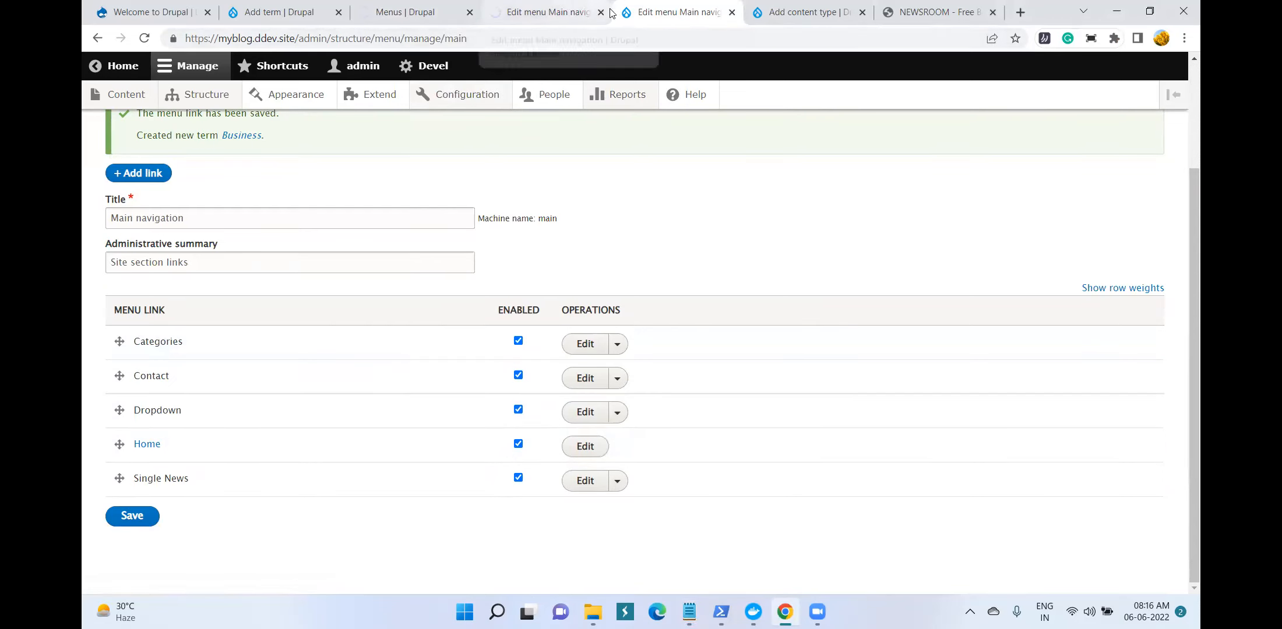
{"action": "left_click", "coordinate": [584, 8]}
{"action": "left_click", "coordinate": [670, 12]}
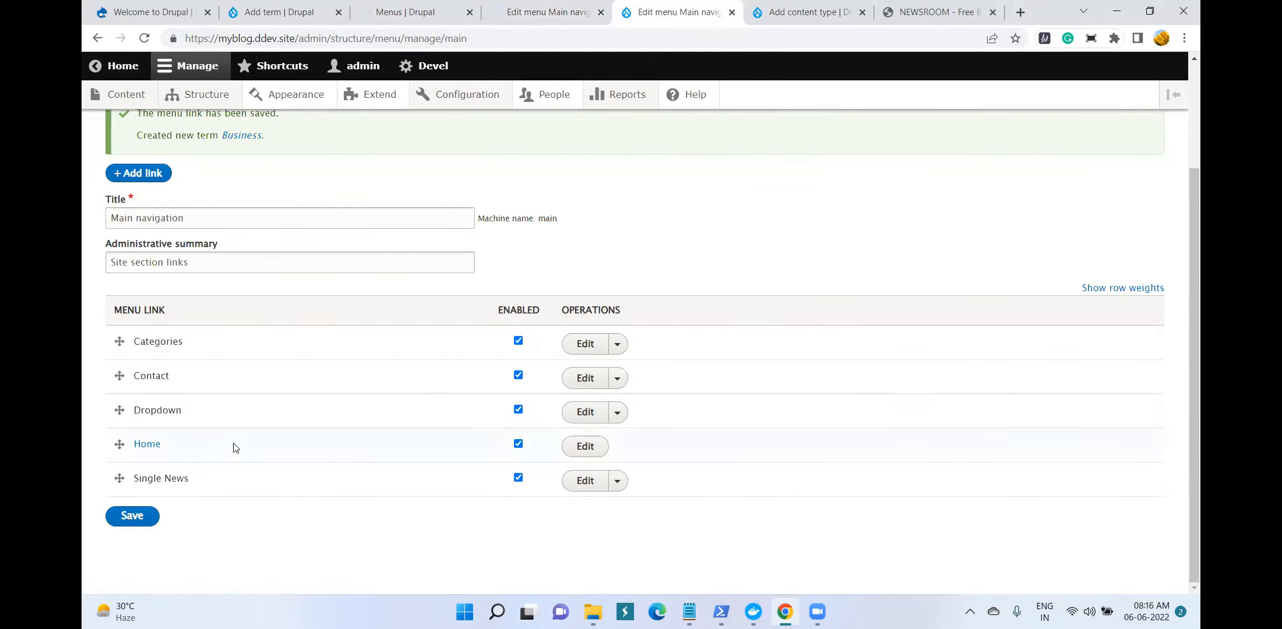
{"action": "left_click_drag", "start_coordinate": [117, 443], "coordinate": [117, 338]}
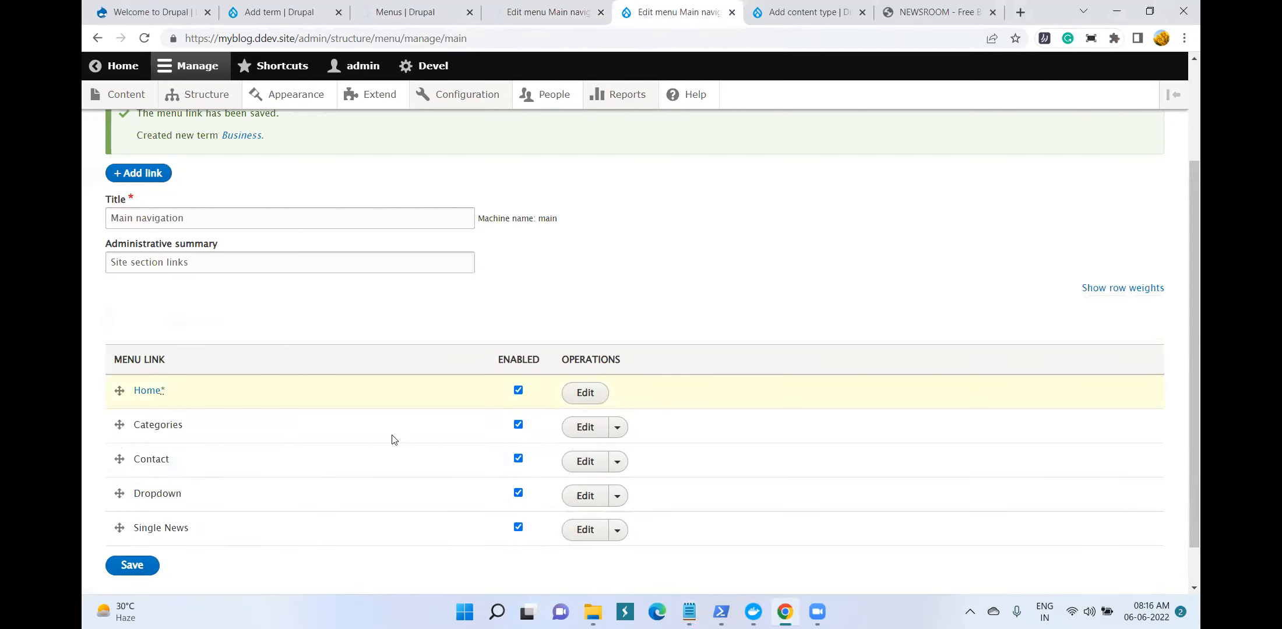
Order the remaining Main navigation links as Categories, Single News, Dropdown, Contact according to the notes and save the menu
{"action": "key", "text": "alt+Tab"}
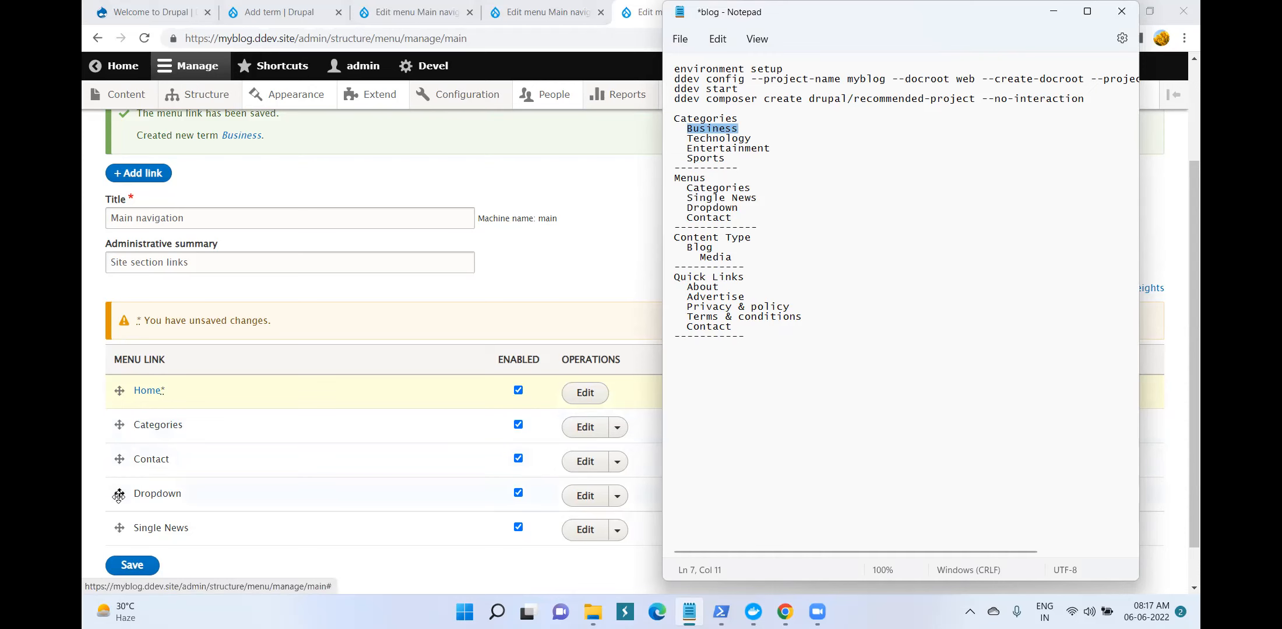
{"action": "left_click_drag", "start_coordinate": [120, 494], "coordinate": [121, 472]}
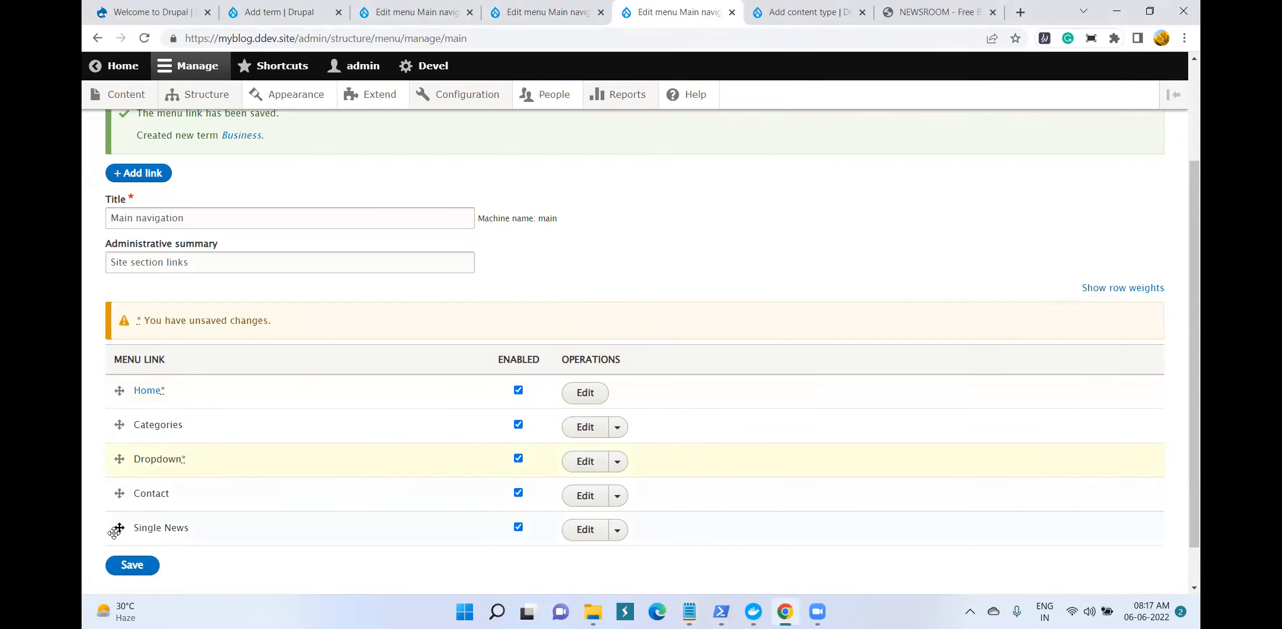
{"action": "left_click_drag", "start_coordinate": [119, 525], "coordinate": [122, 458]}
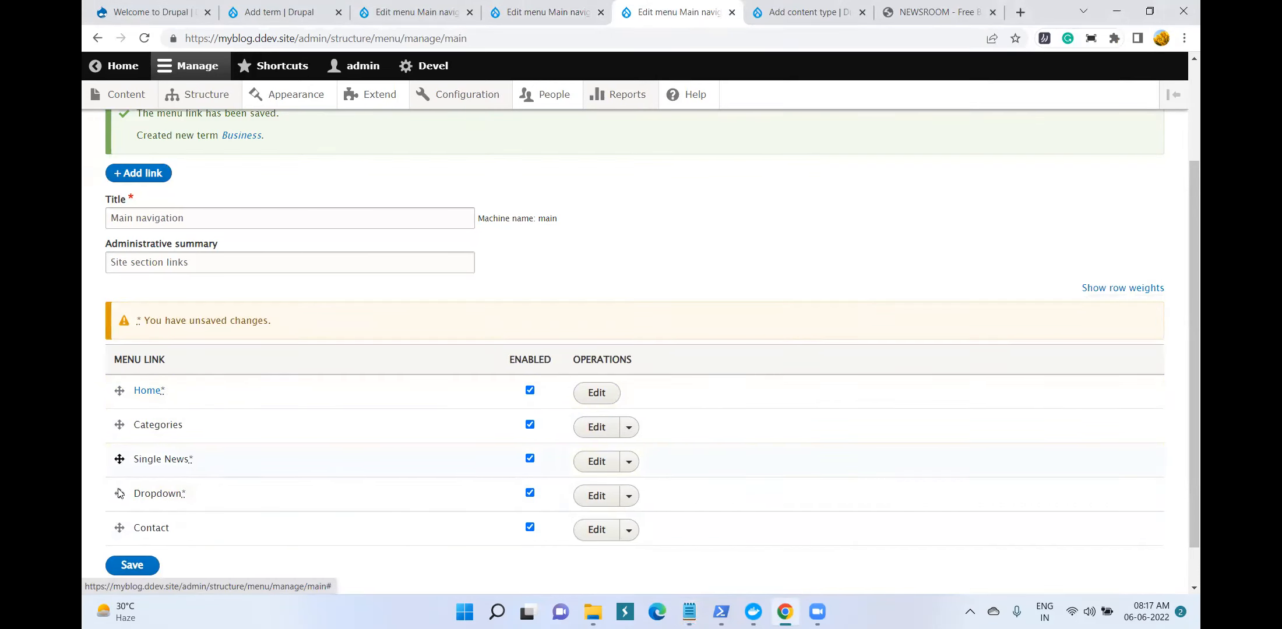
{"action": "scroll", "coordinate": [162, 366], "scroll_direction": "down", "scroll_amount": 1}
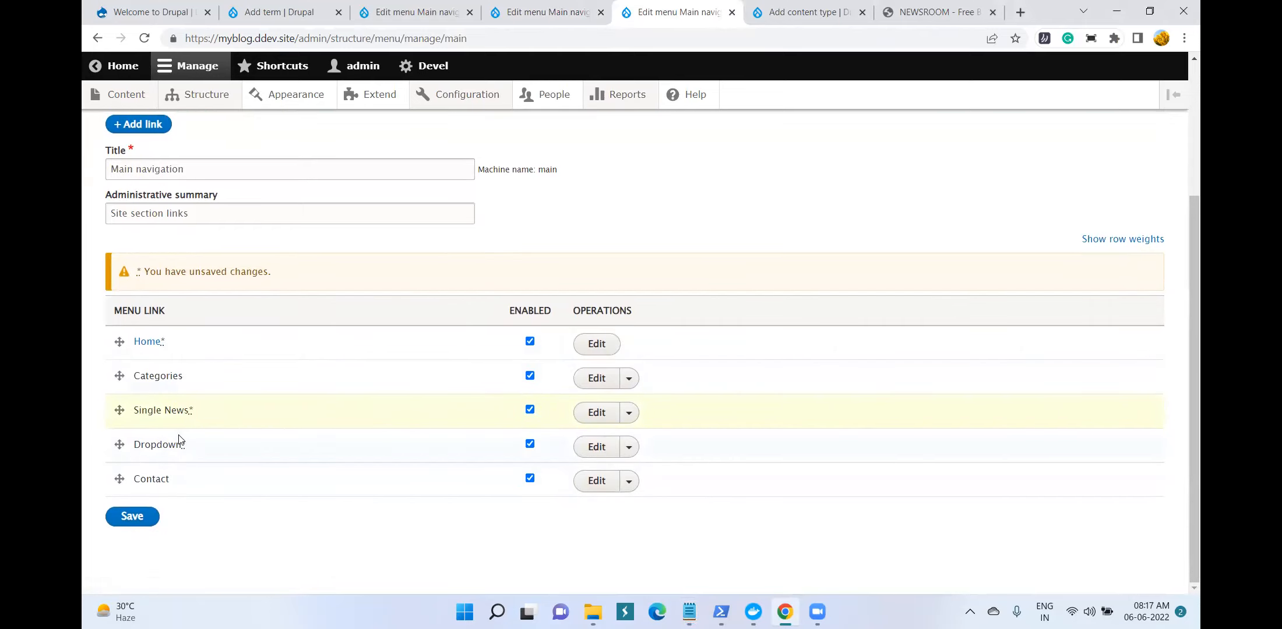
{"action": "left_click", "coordinate": [134, 517]}
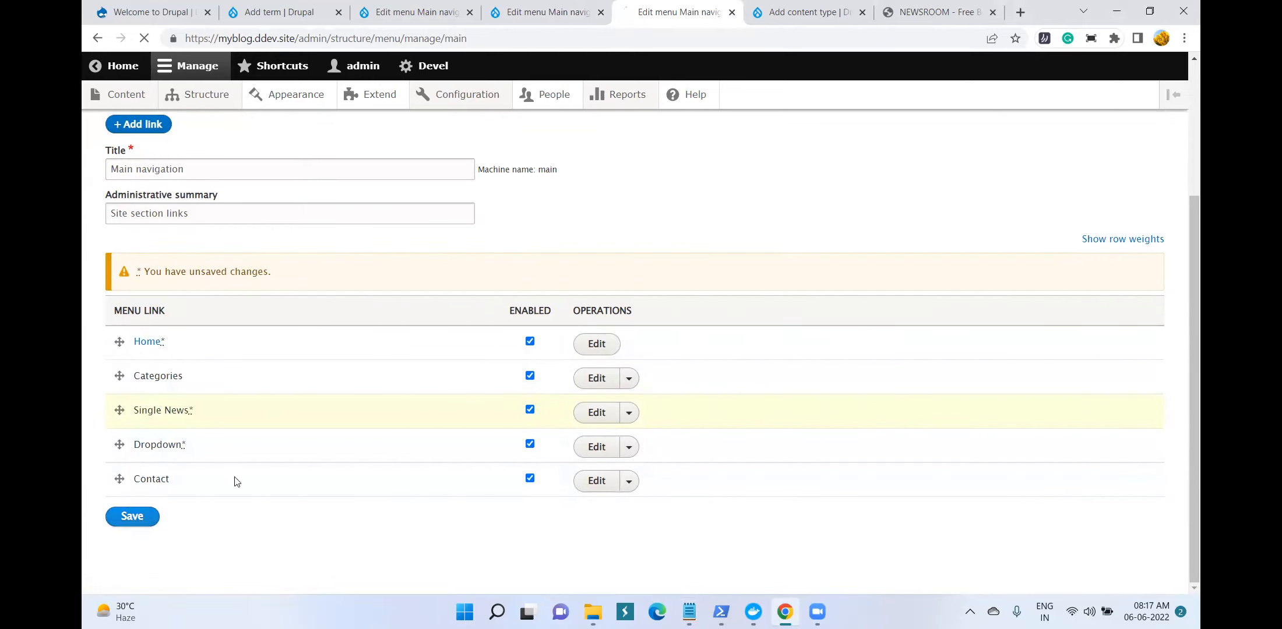
Close the outdated Main navigation page among the open browser tabs
{"action": "left_click", "coordinate": [583, 12]}
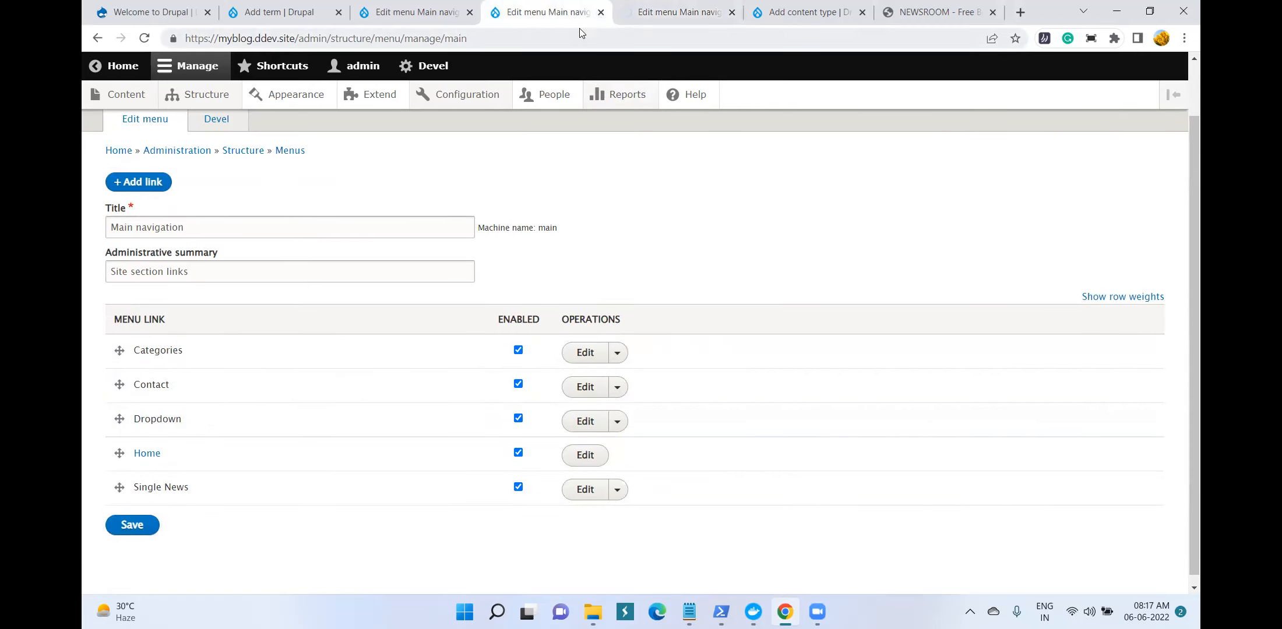
{"action": "left_click", "coordinate": [600, 12]}
{"action": "left_click", "coordinate": [682, 13]}
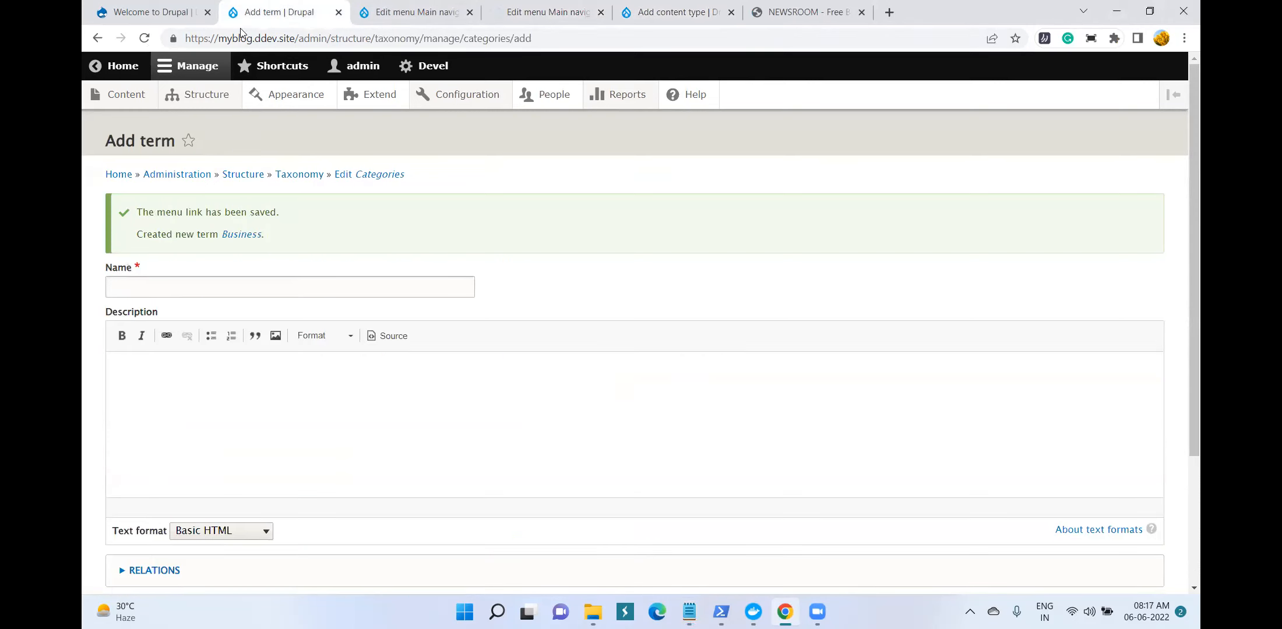
Add Technology from the notes as a term in the Categories vocabulary and save it
{"action": "scroll", "coordinate": [317, 399], "scroll_direction": "down", "scroll_amount": 3}
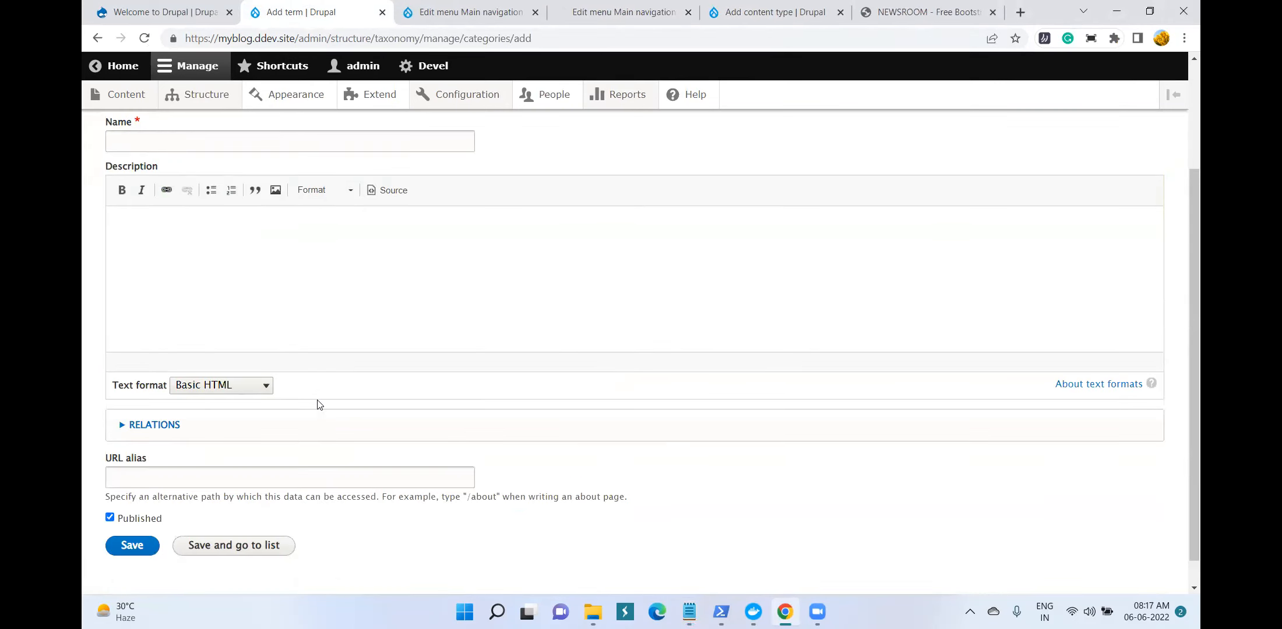
{"action": "scroll", "coordinate": [319, 405], "scroll_direction": "up", "scroll_amount": 3}
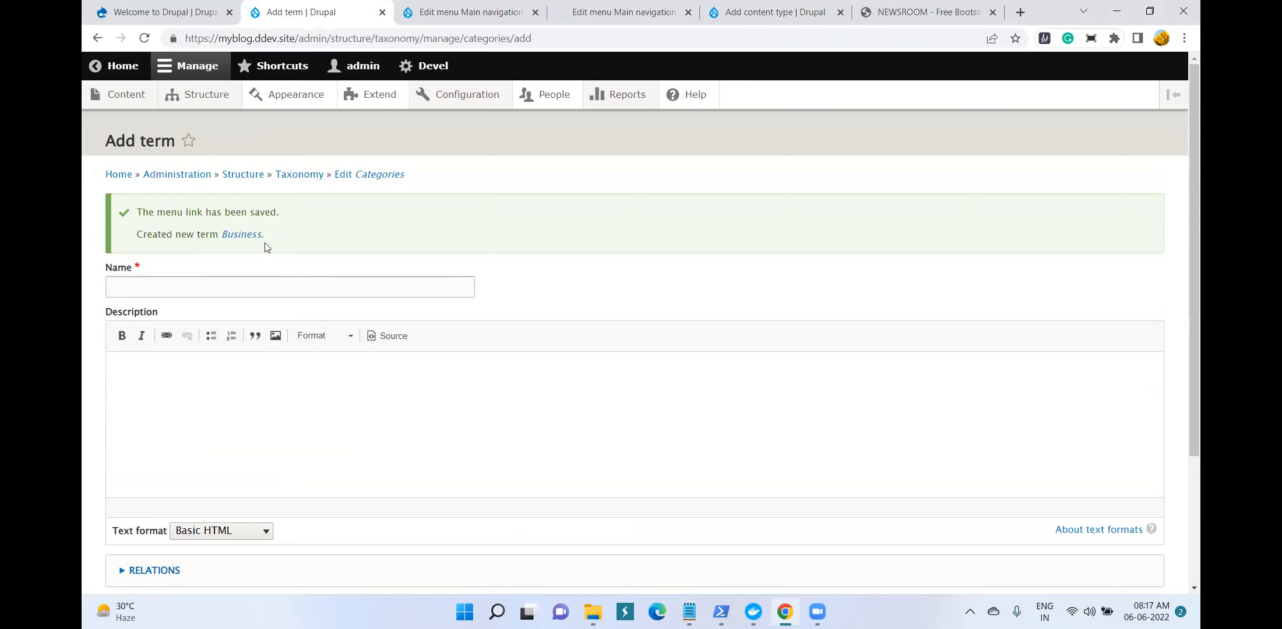
{"action": "left_click", "coordinate": [689, 612]}
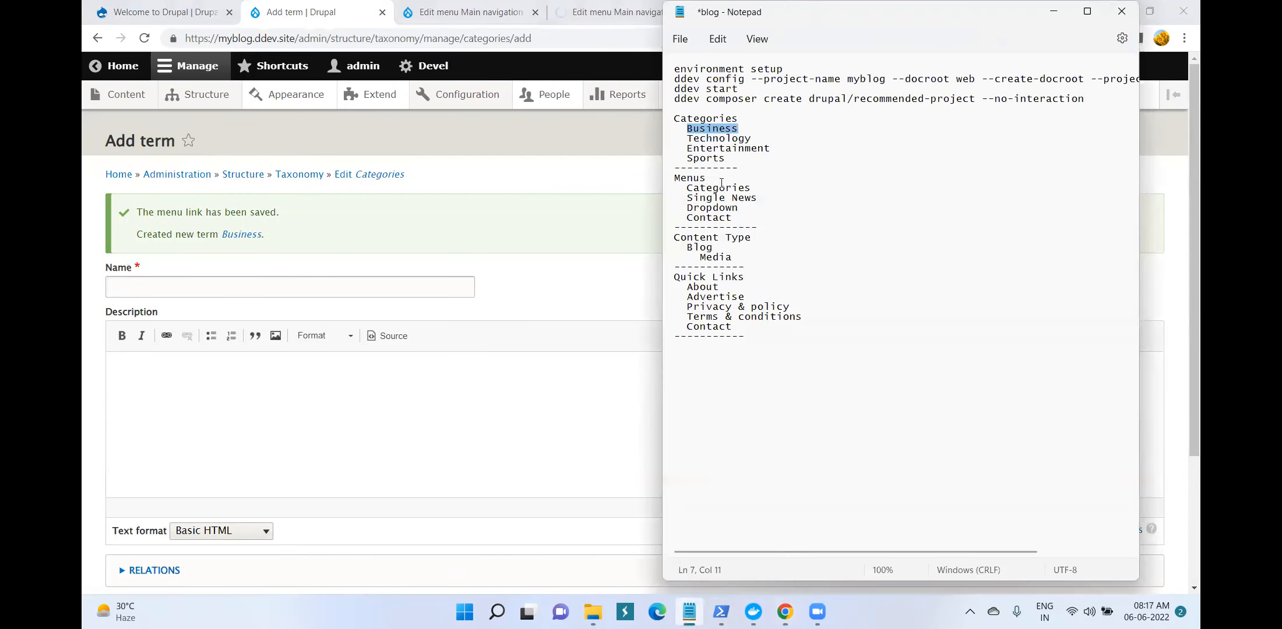
{"action": "double_click", "coordinate": [709, 140]}
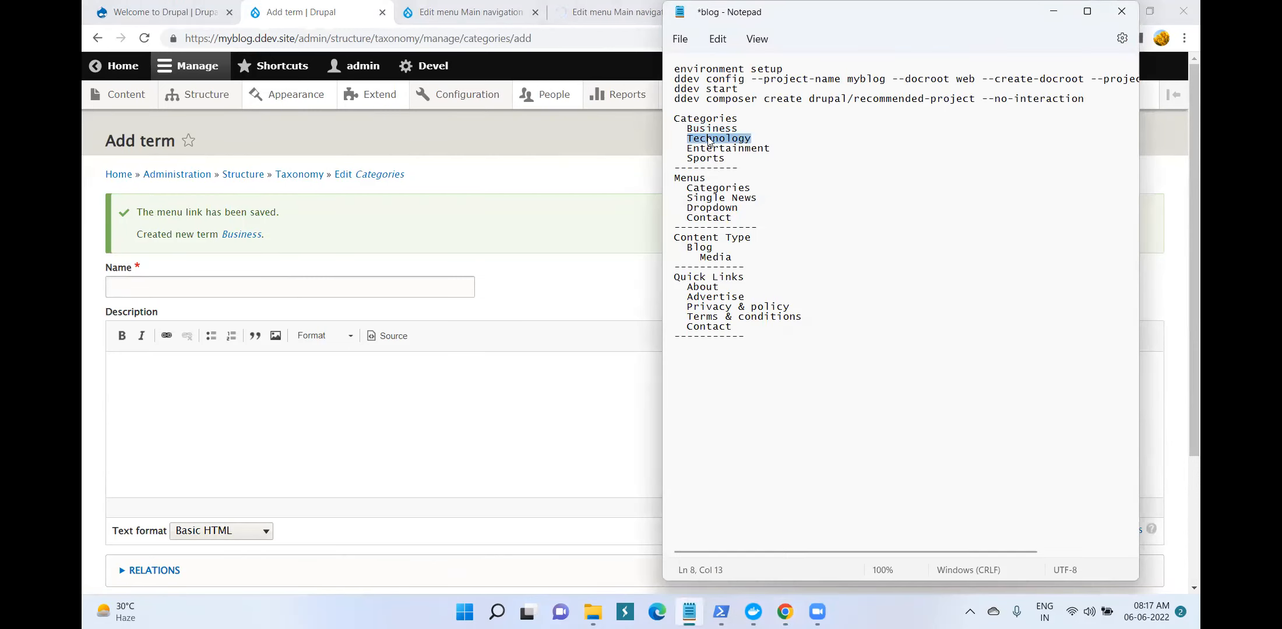
{"action": "key", "text": "ctrl+c"}
{"action": "key", "text": "alt+Tab"}
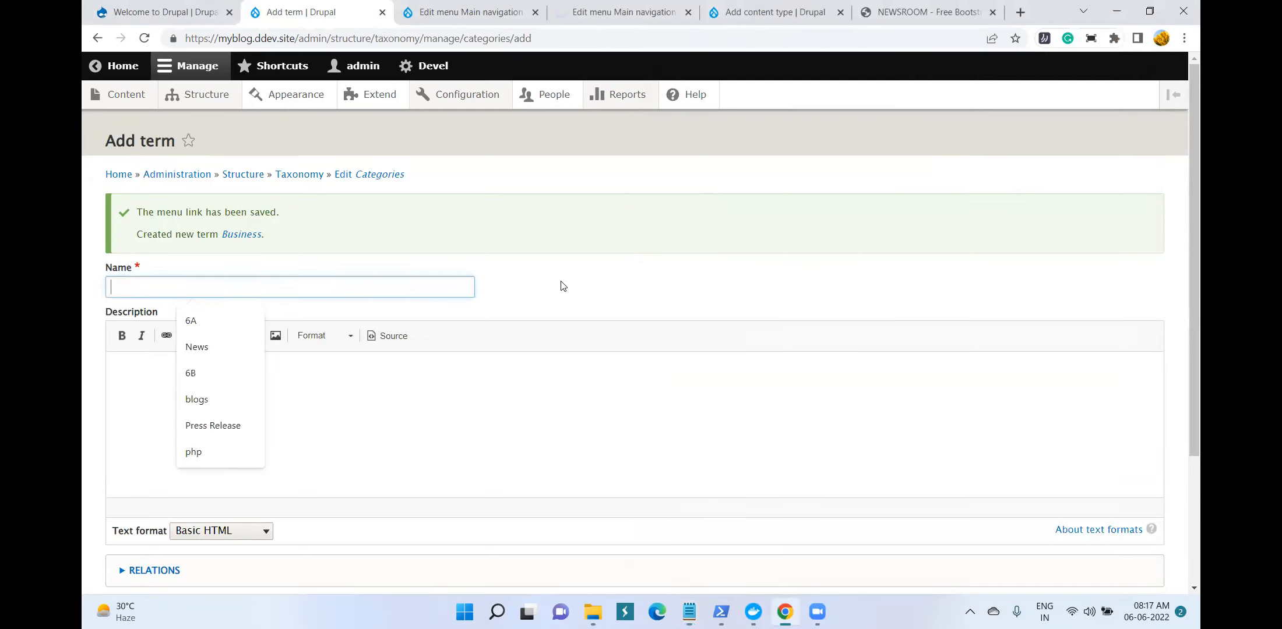
{"action": "key", "text": "ctrl+v"}
{"action": "scroll", "coordinate": [552, 306], "scroll_direction": "down", "scroll_amount": 3}
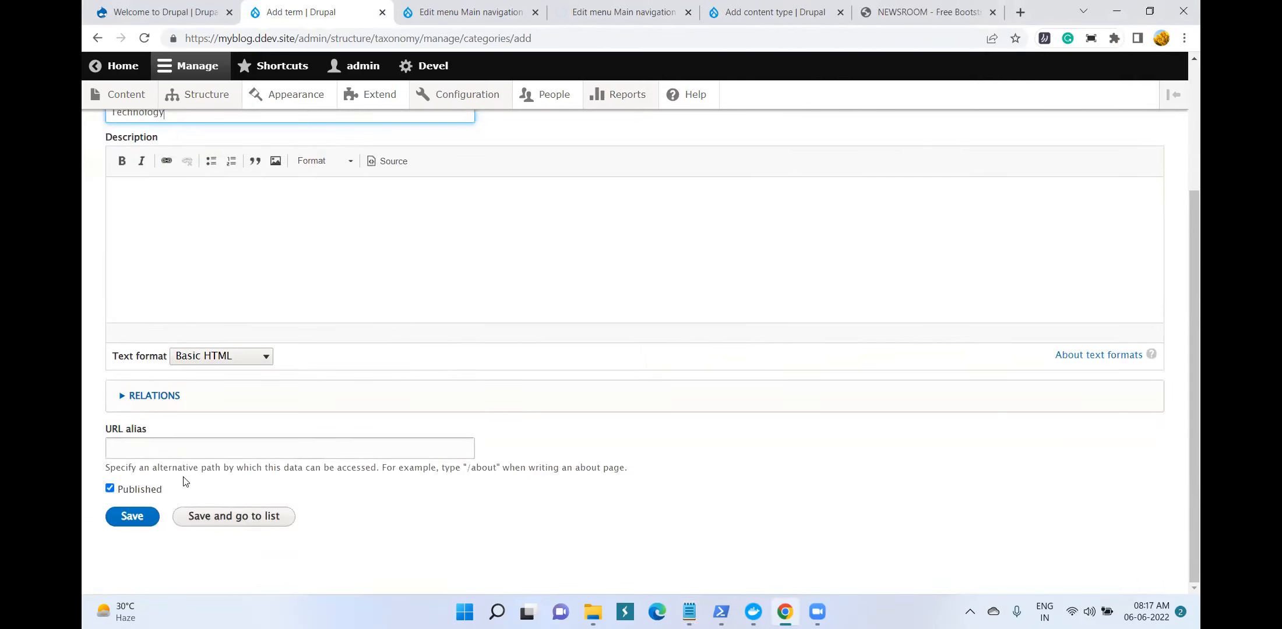
{"action": "left_click", "coordinate": [124, 513]}
Copy the Entertainment entry from the Categories list in the notes
{"action": "left_click", "coordinate": [689, 612]}
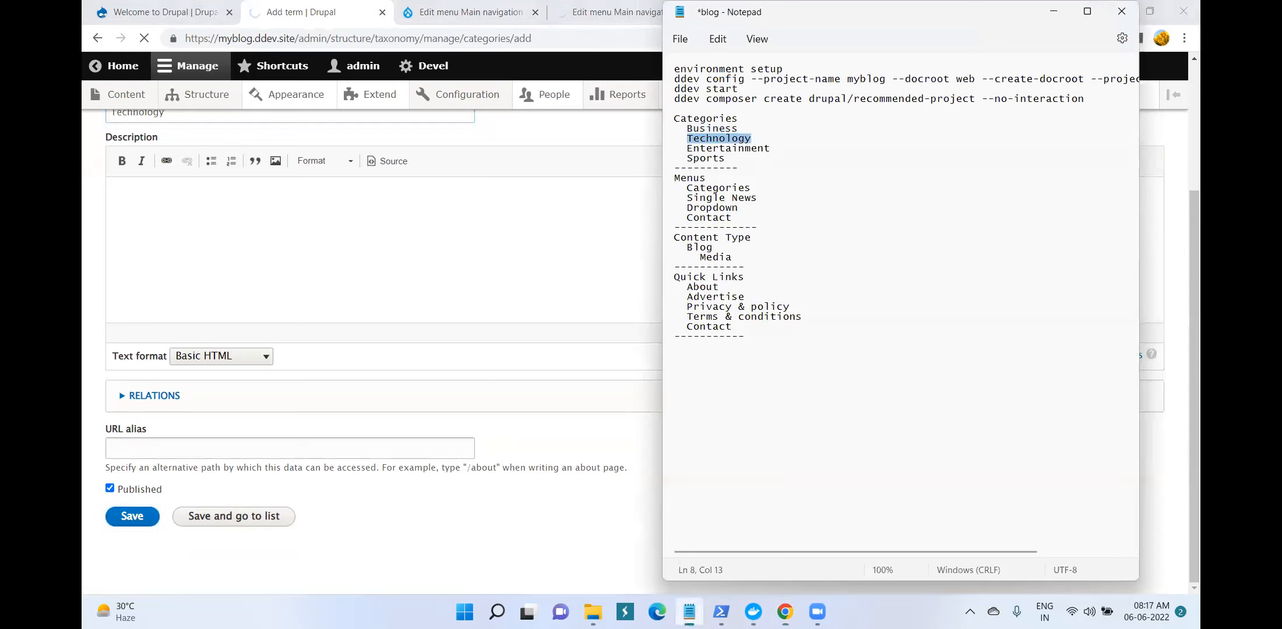
{"action": "double_click", "coordinate": [716, 149]}
{"action": "right_click", "coordinate": [717, 153]}
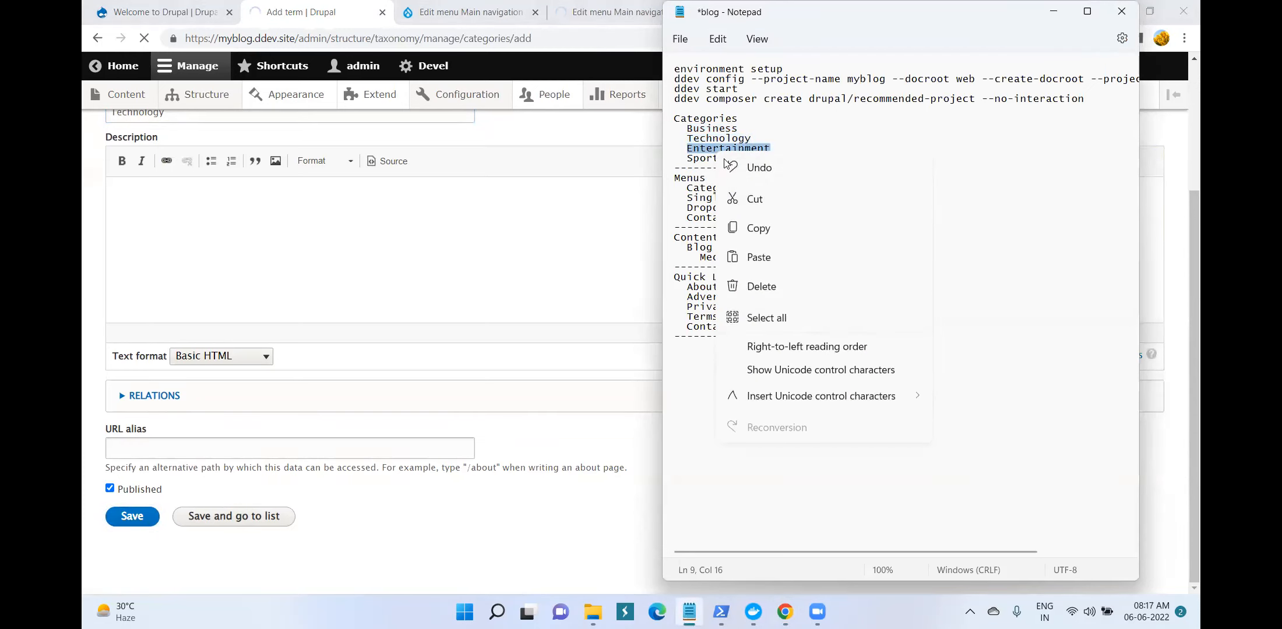
{"action": "left_click", "coordinate": [796, 240]}
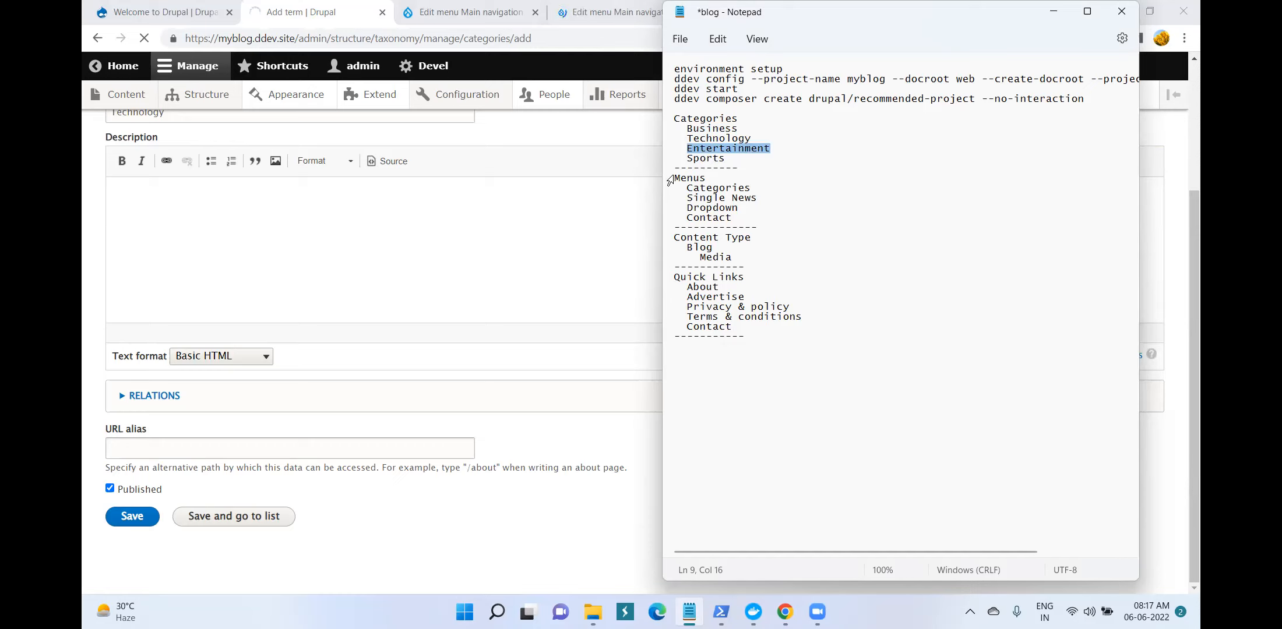
Review the Categories and Menus lists in the notes and check the open Add term and Main navigation pages
{"action": "left_click_drag", "start_coordinate": [744, 220], "coordinate": [674, 176]}
{"action": "left_click", "coordinate": [818, 234]}
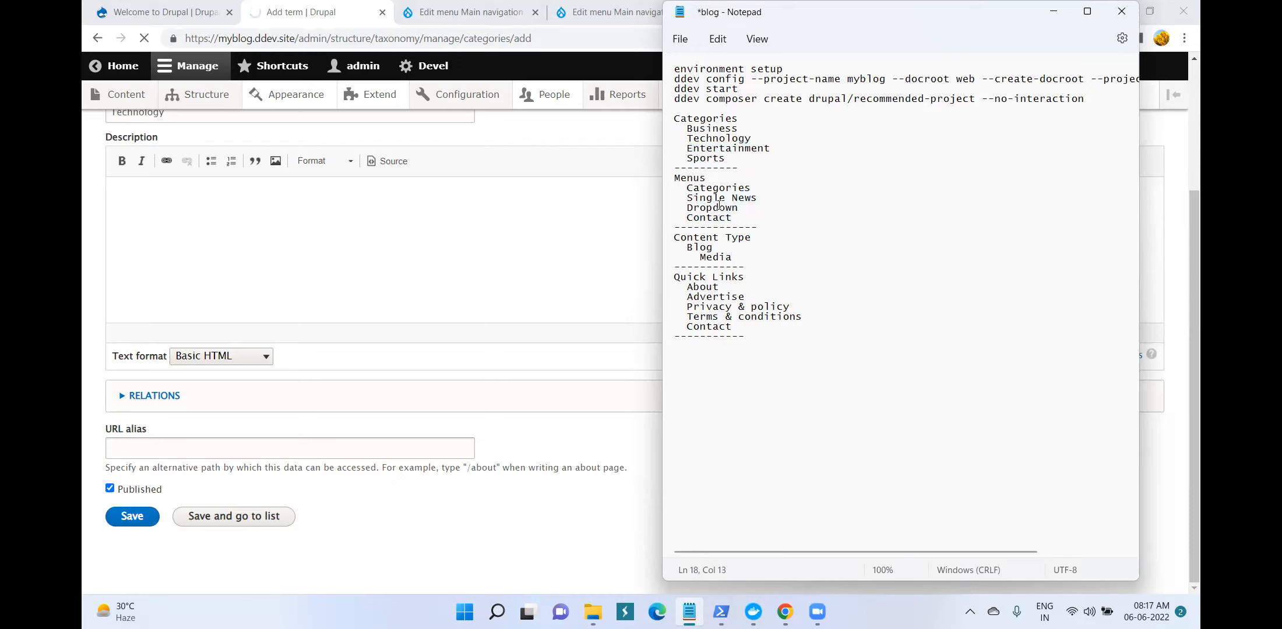
{"action": "left_click_drag", "start_coordinate": [683, 127], "coordinate": [753, 126]}
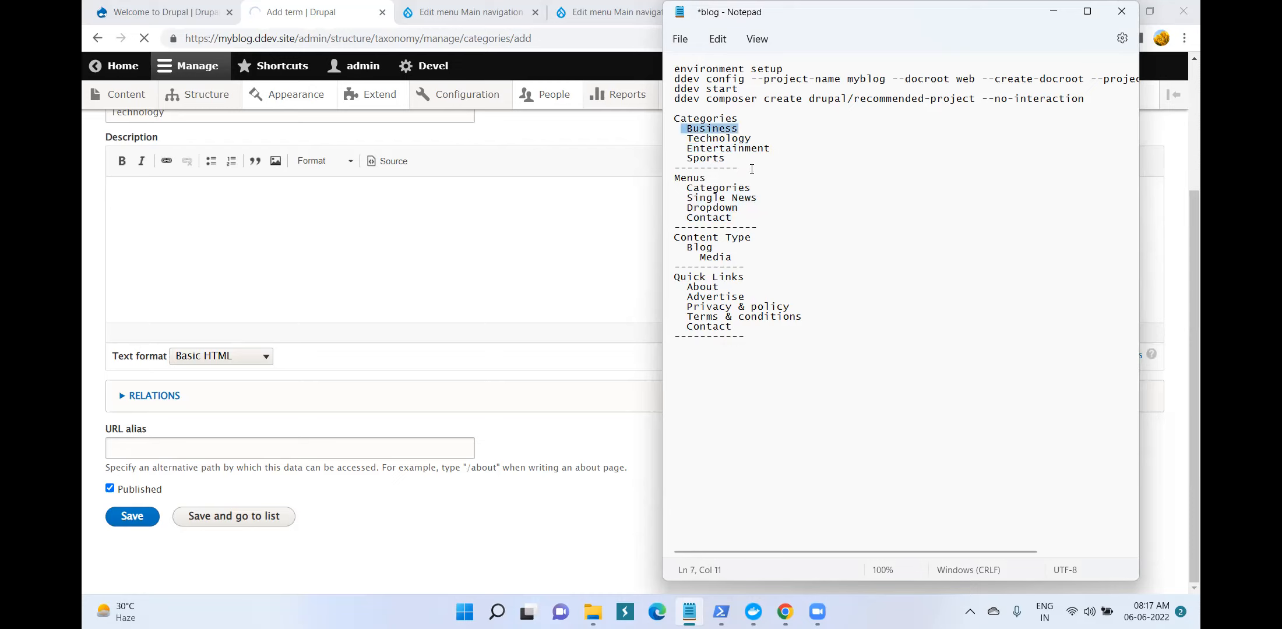
{"action": "left_click_drag", "start_coordinate": [747, 222], "coordinate": [674, 176]}
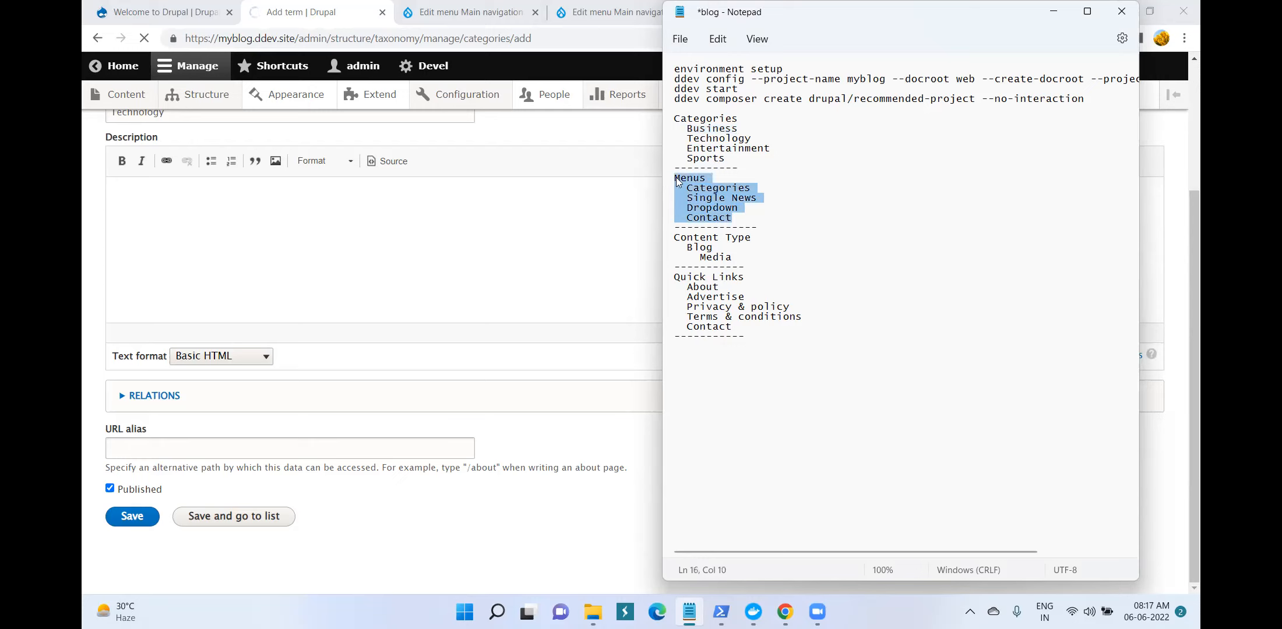
{"action": "left_click", "coordinate": [688, 120]}
{"action": "double_click", "coordinate": [688, 127]}
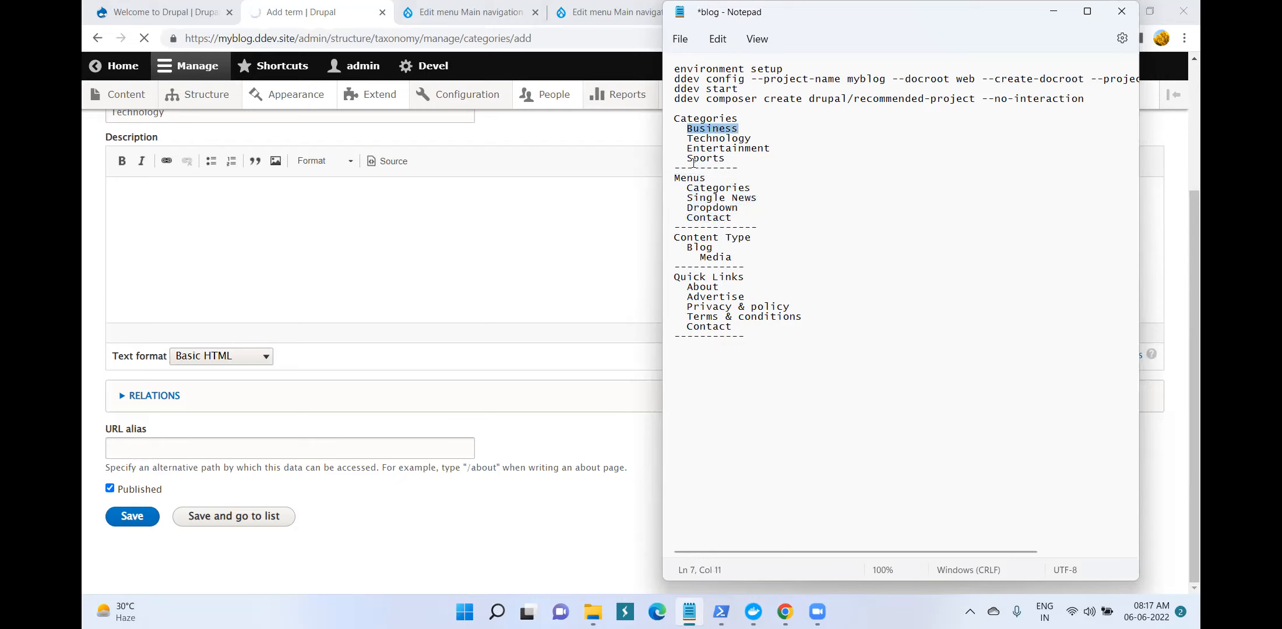
{"action": "left_click", "coordinate": [318, 10]}
{"action": "left_click", "coordinate": [443, 11]}
{"action": "left_click", "coordinate": [300, 10]}
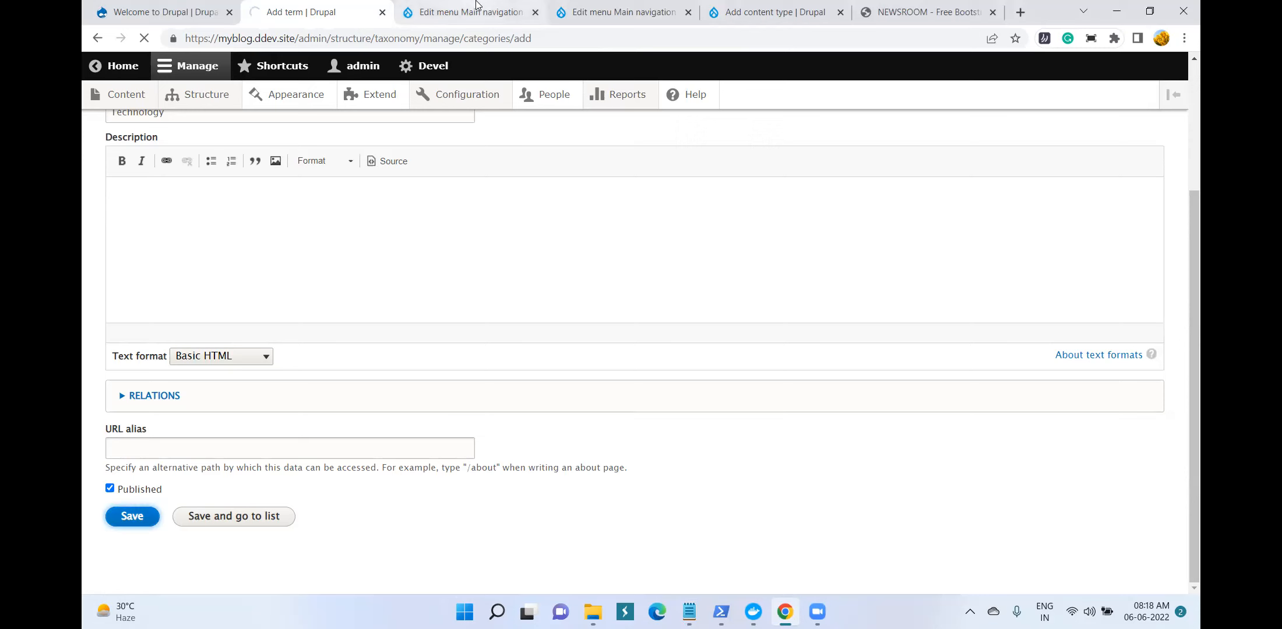
{"action": "left_click", "coordinate": [460, 10]}
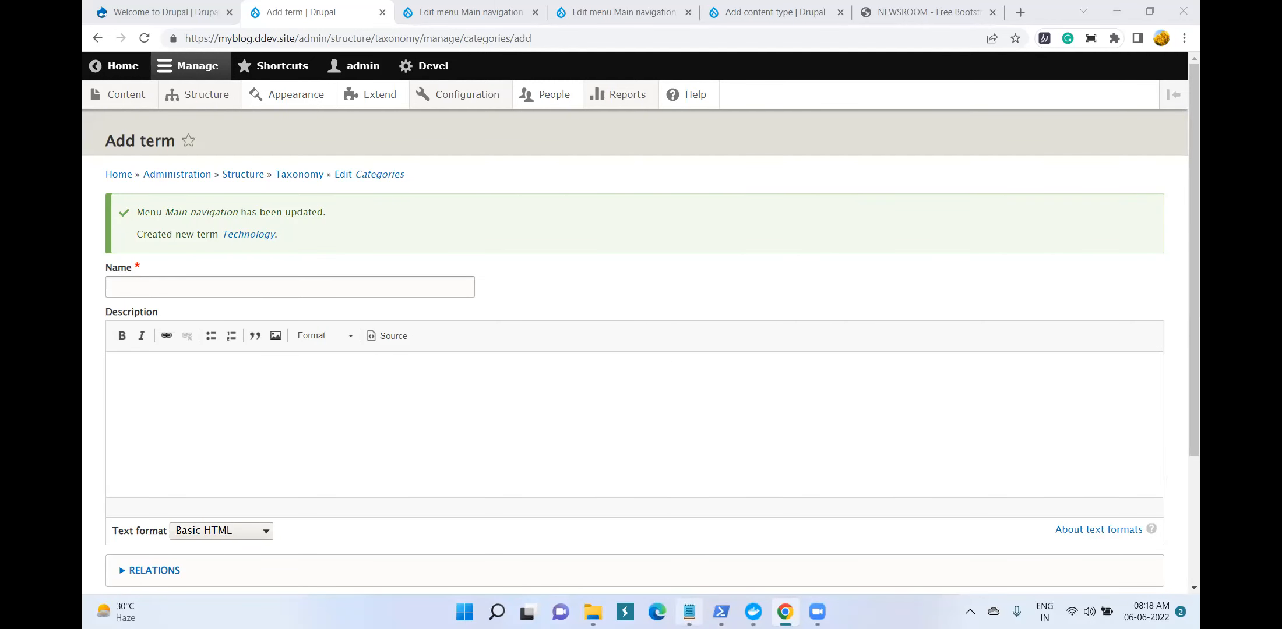
Add Entertainment from the notes as a term in the Categories vocabulary and save it
{"action": "left_click", "coordinate": [689, 612]}
{"action": "double_click", "coordinate": [702, 148]}
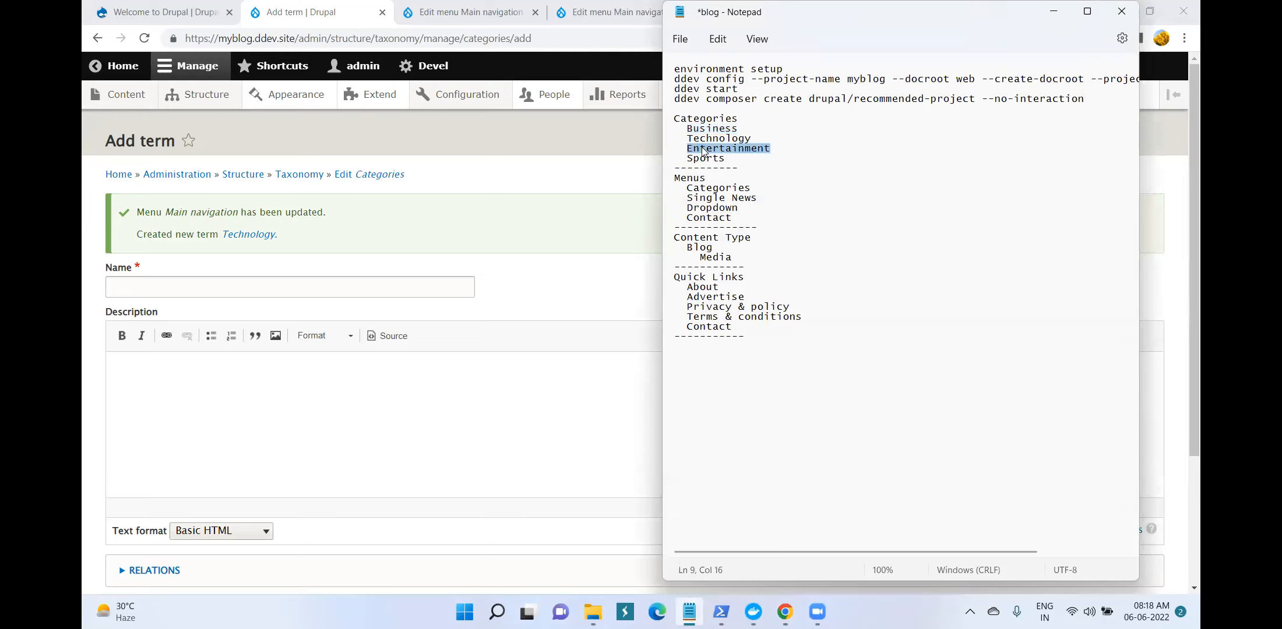
{"action": "left_click", "coordinate": [125, 283]}
{"action": "key", "text": "ctrl+v"}
{"action": "scroll", "coordinate": [429, 346], "scroll_direction": "down", "scroll_amount": 3}
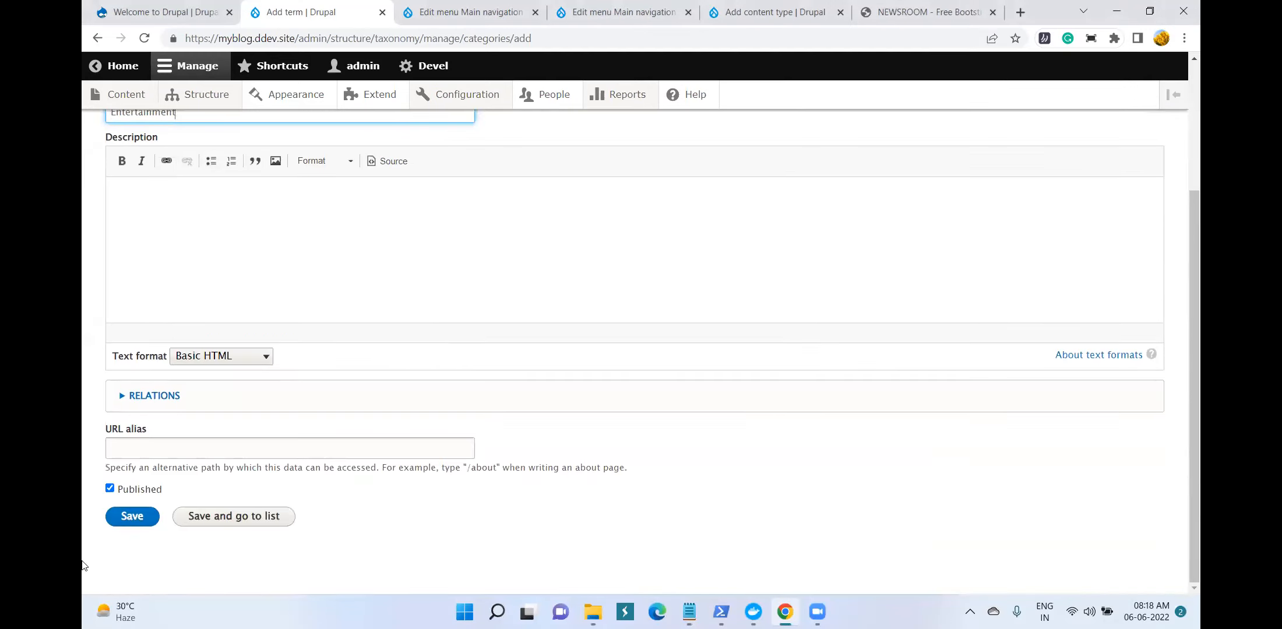
{"action": "left_click", "coordinate": [132, 516]}
Add Sports from the notes as a term in the Categories vocabulary and save it
{"action": "left_click", "coordinate": [690, 611]}
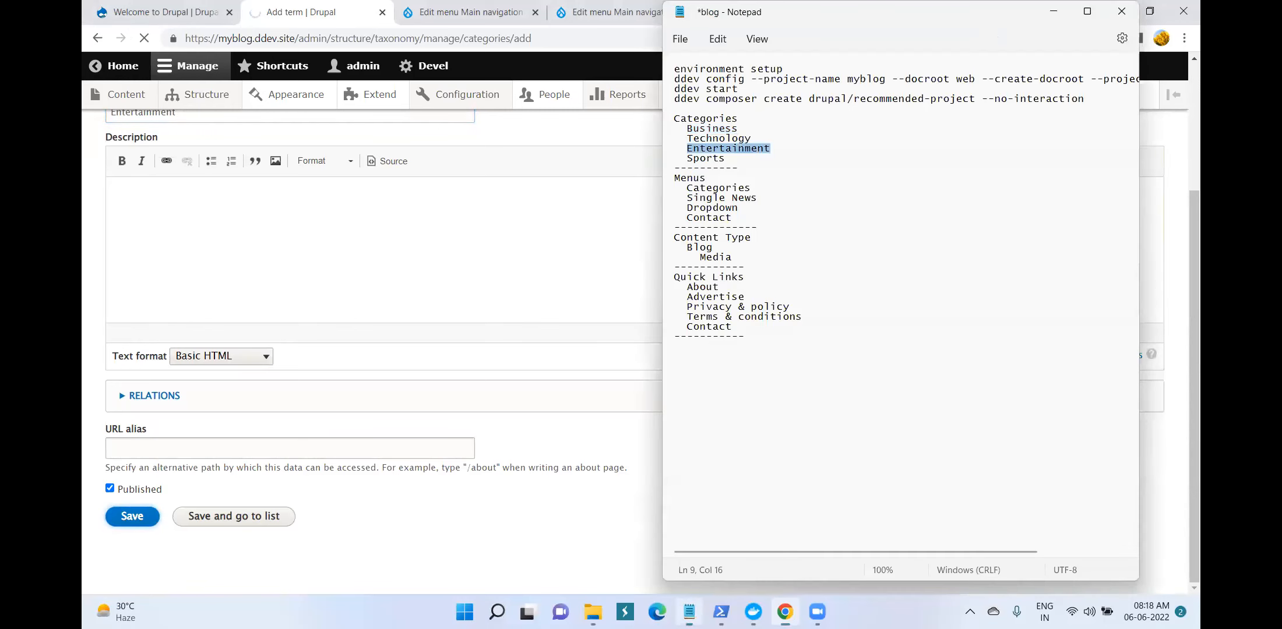
{"action": "double_click", "coordinate": [703, 158]}
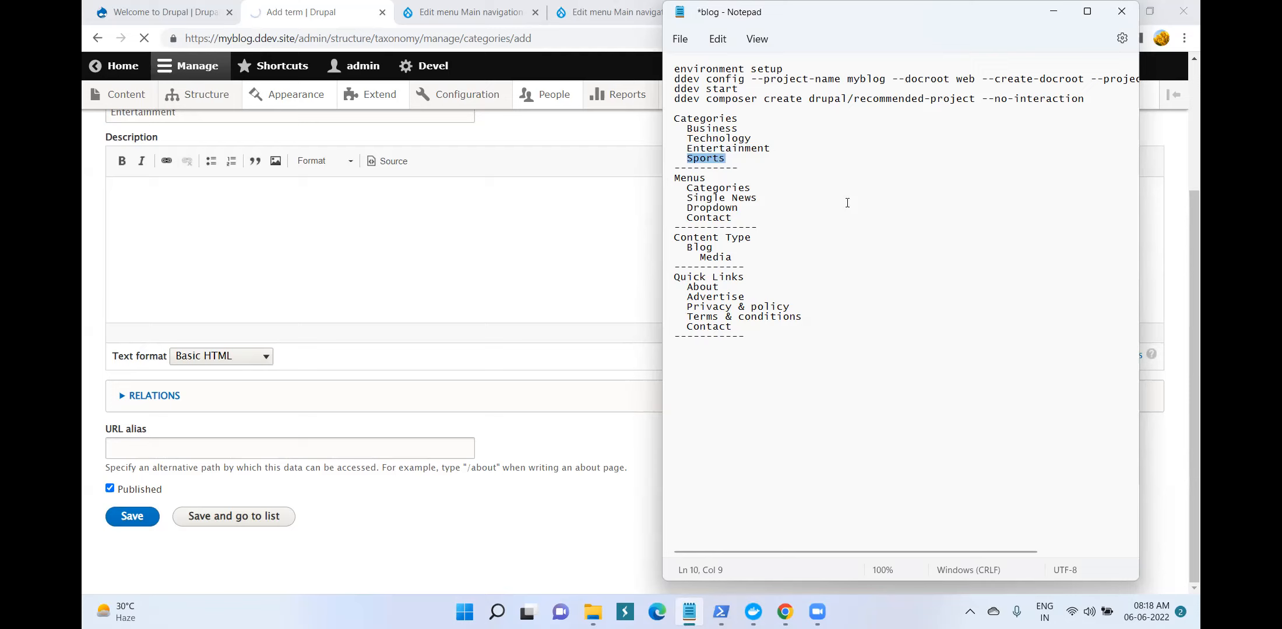
{"action": "left_click", "coordinate": [544, 57]}
{"action": "left_click", "coordinate": [471, 11]}
{"action": "left_click", "coordinate": [308, 11]}
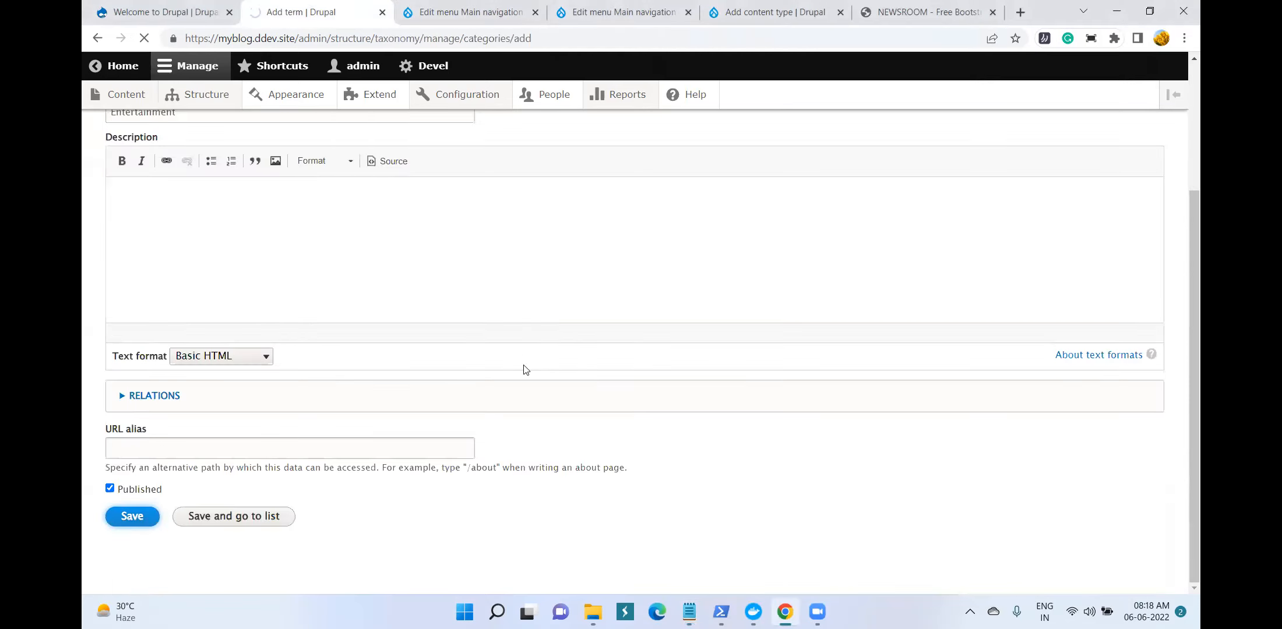
{"action": "left_click", "coordinate": [689, 611]}
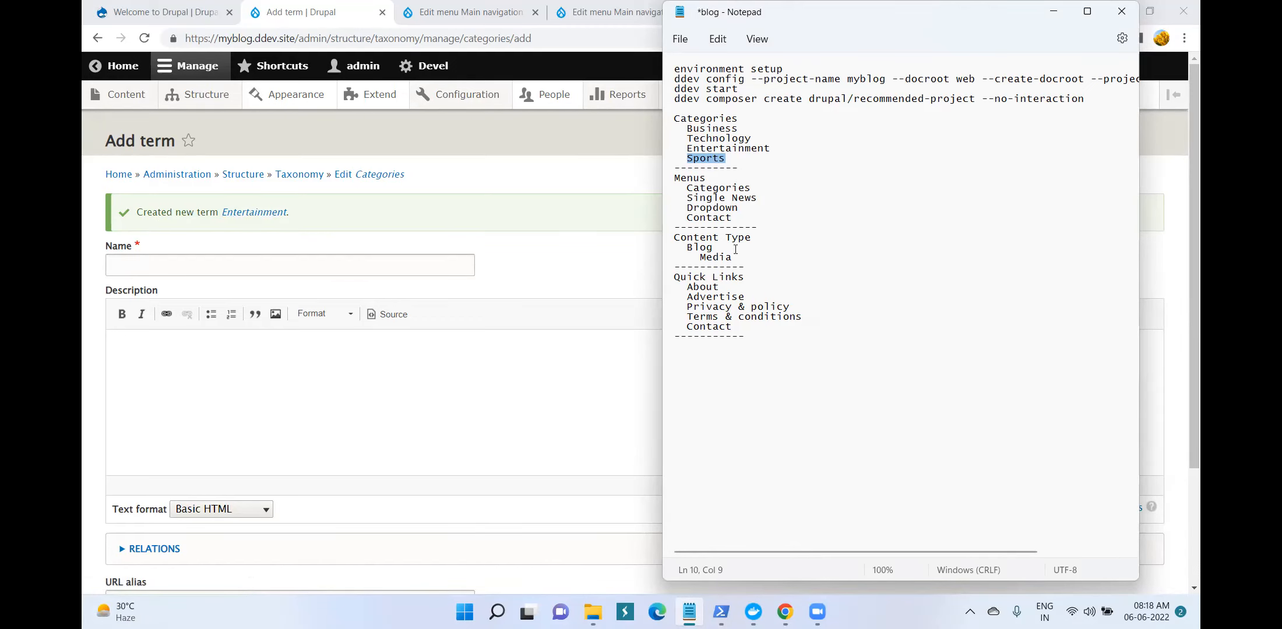
{"action": "left_click", "coordinate": [237, 265]}
{"action": "key", "text": "ctrl+v"}
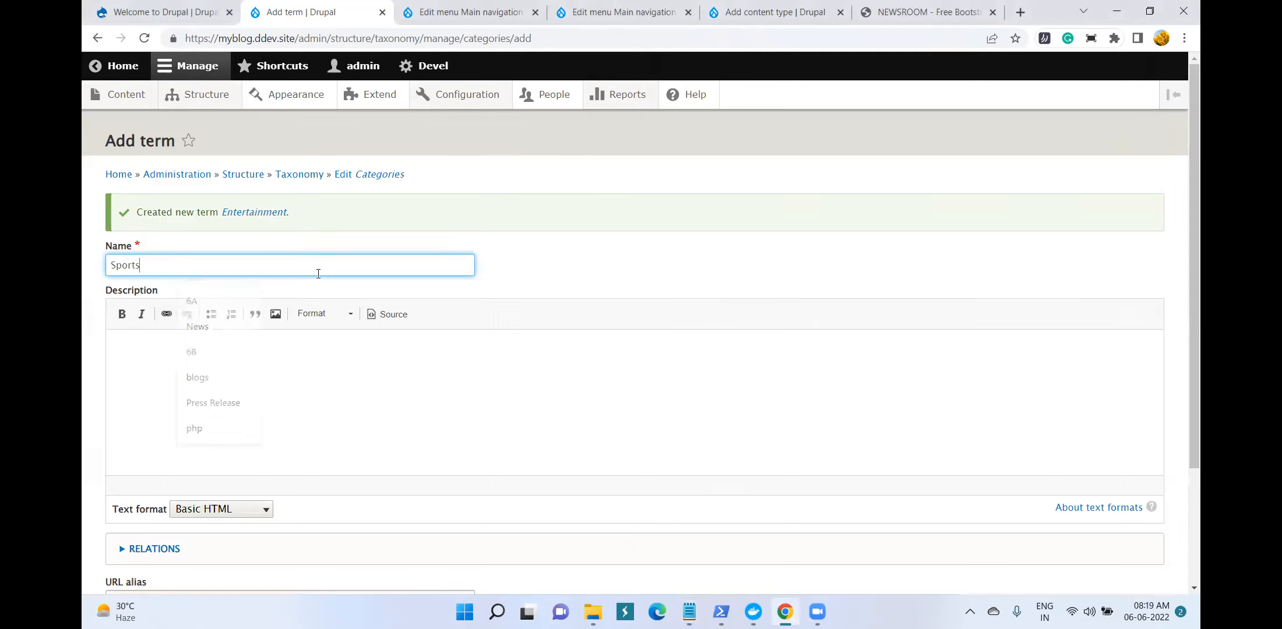
{"action": "scroll", "coordinate": [348, 369], "scroll_direction": "down", "scroll_amount": 3}
{"action": "left_click", "coordinate": [131, 515]}
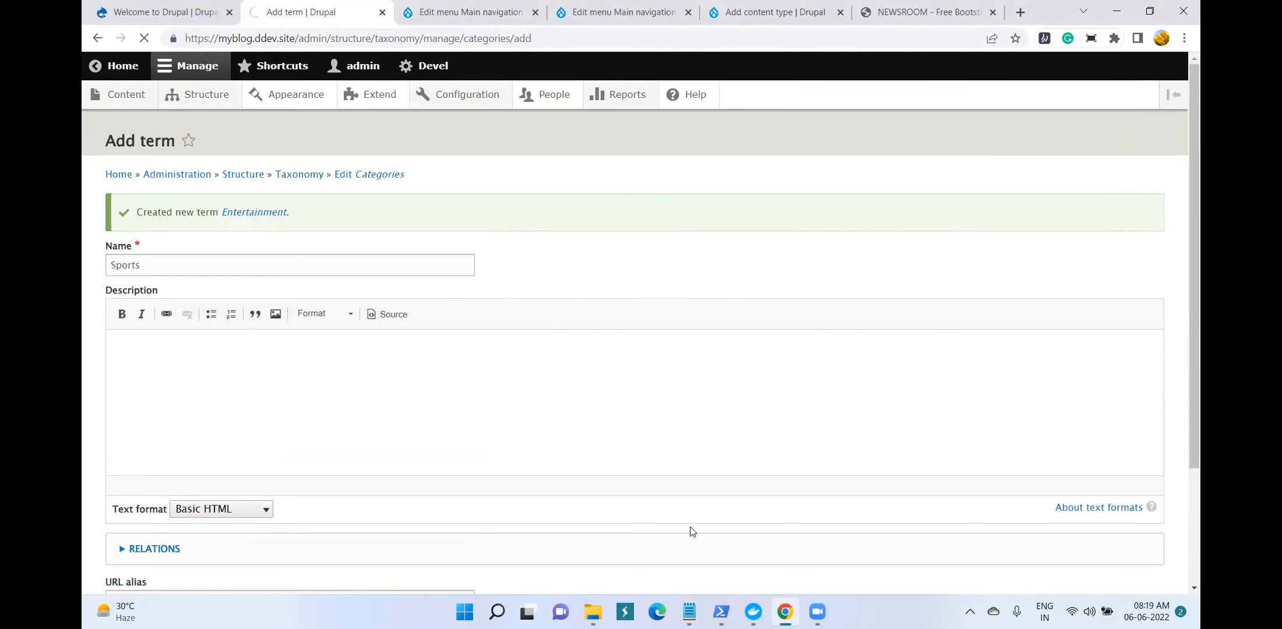
Review the Categories, Menus, Content Type and Quick Links sections in the notes
{"action": "left_click", "coordinate": [690, 612]}
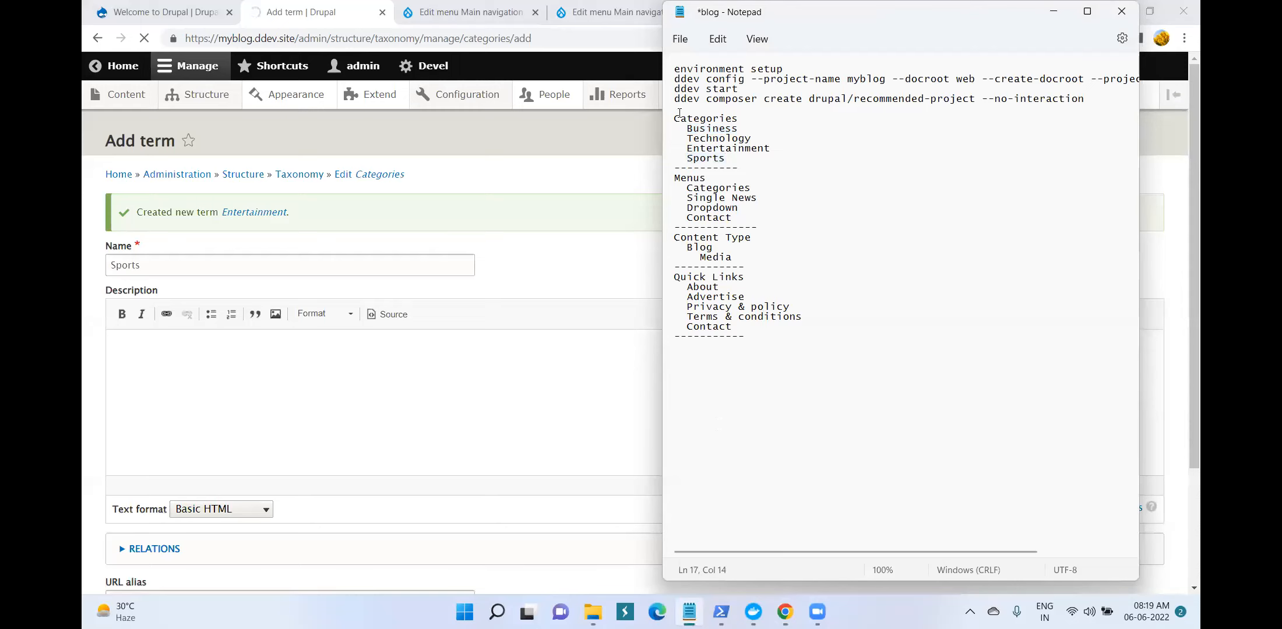
{"action": "left_click_drag", "start_coordinate": [674, 112], "coordinate": [756, 222]}
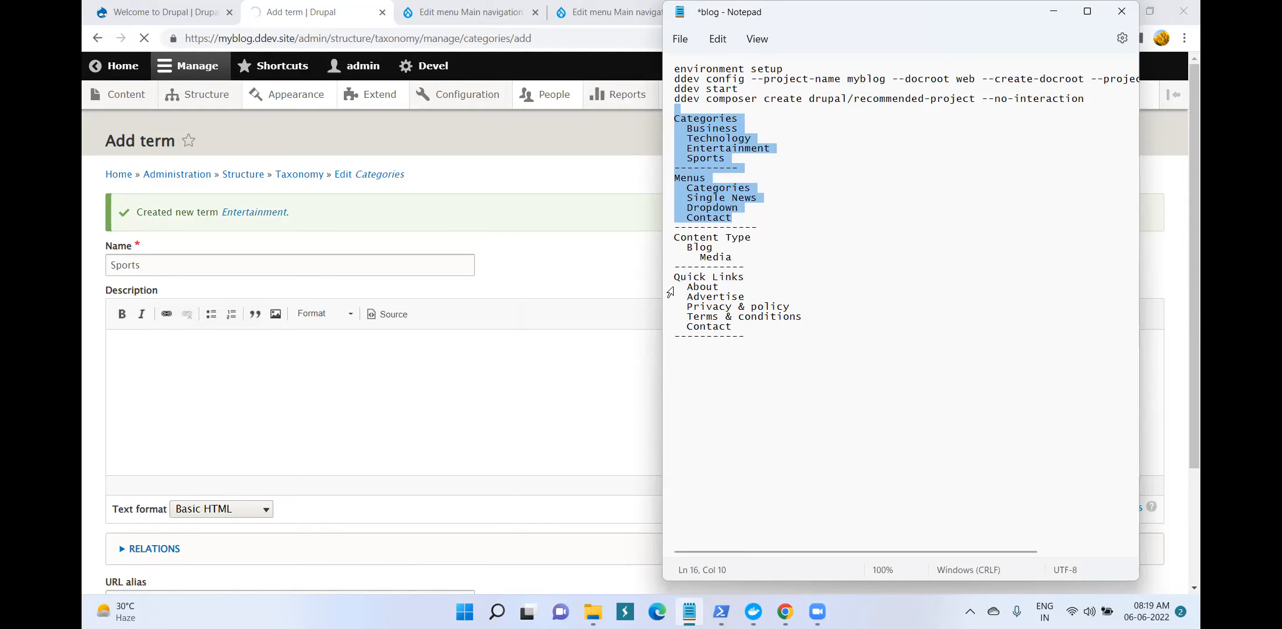
{"action": "left_click_drag", "start_coordinate": [676, 279], "coordinate": [751, 338]}
{"action": "left_click_drag", "start_coordinate": [676, 238], "coordinate": [738, 270]}
{"action": "left_click", "coordinate": [842, 373]}
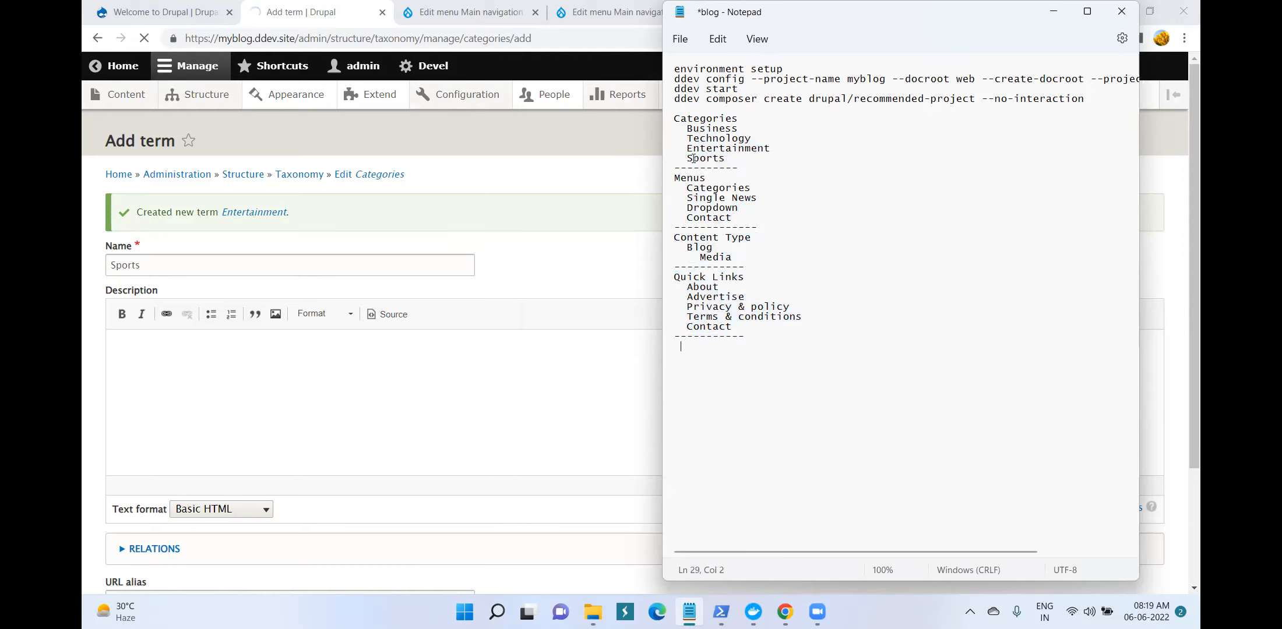
Name the new content type Blog, as listed under Content Type in the notes
{"action": "left_click", "coordinate": [604, 13]}
{"action": "left_click", "coordinate": [849, 5]}
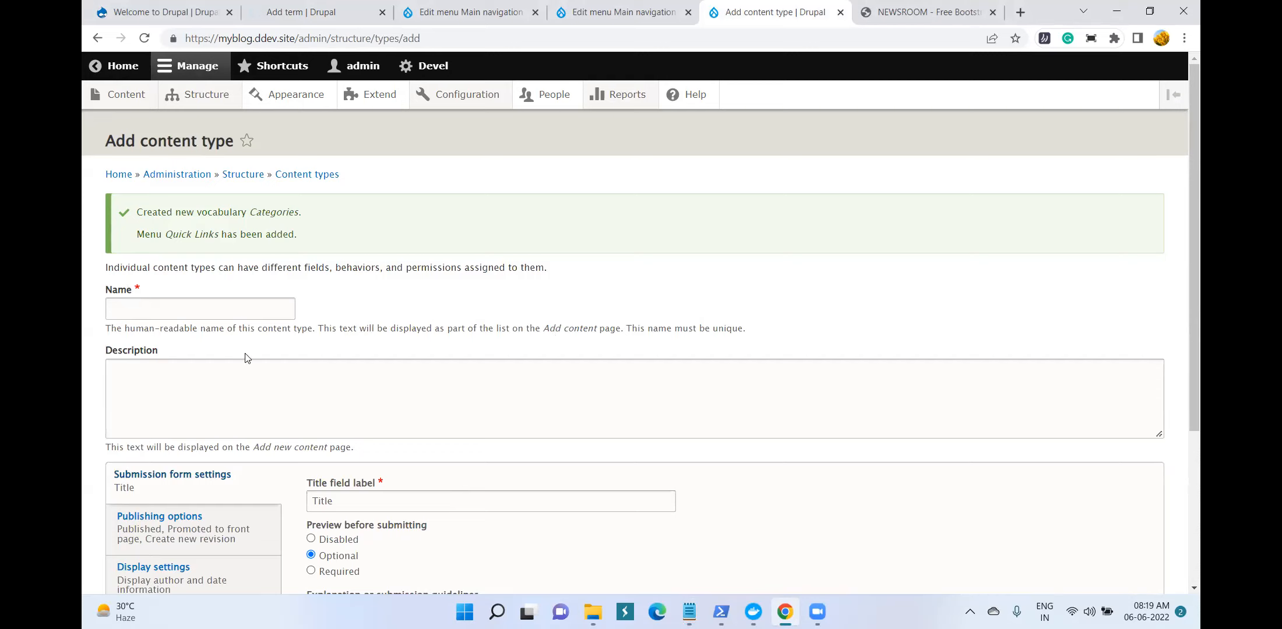
{"action": "left_click", "coordinate": [689, 611]}
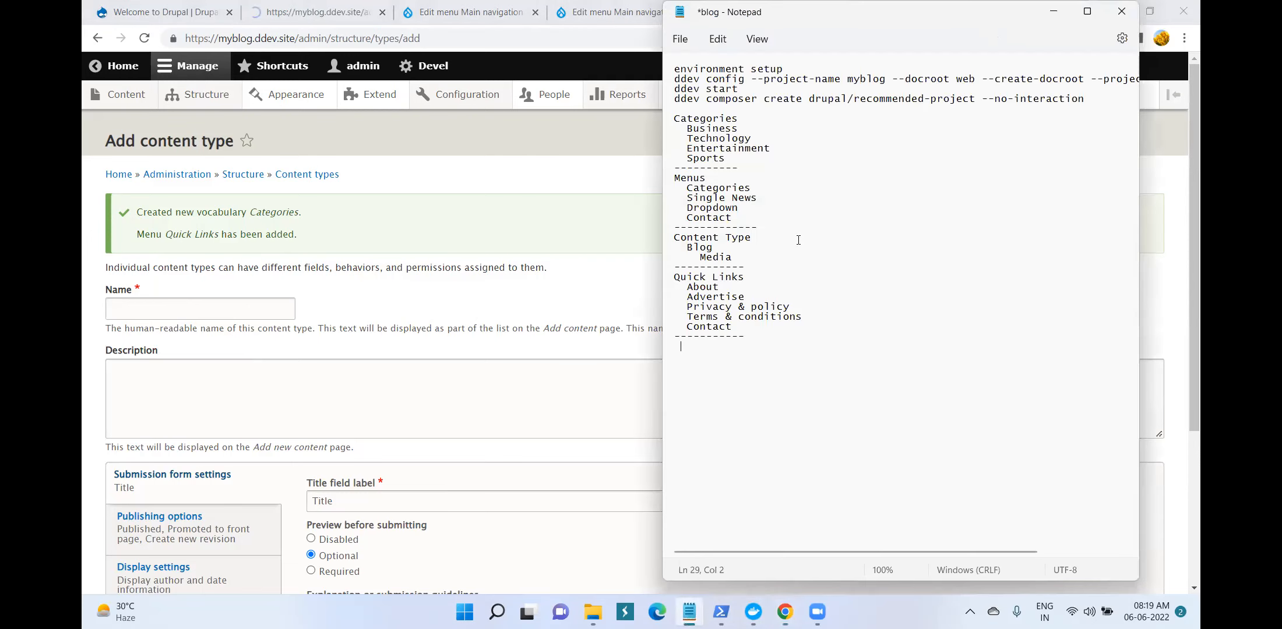
{"action": "double_click", "coordinate": [695, 248]}
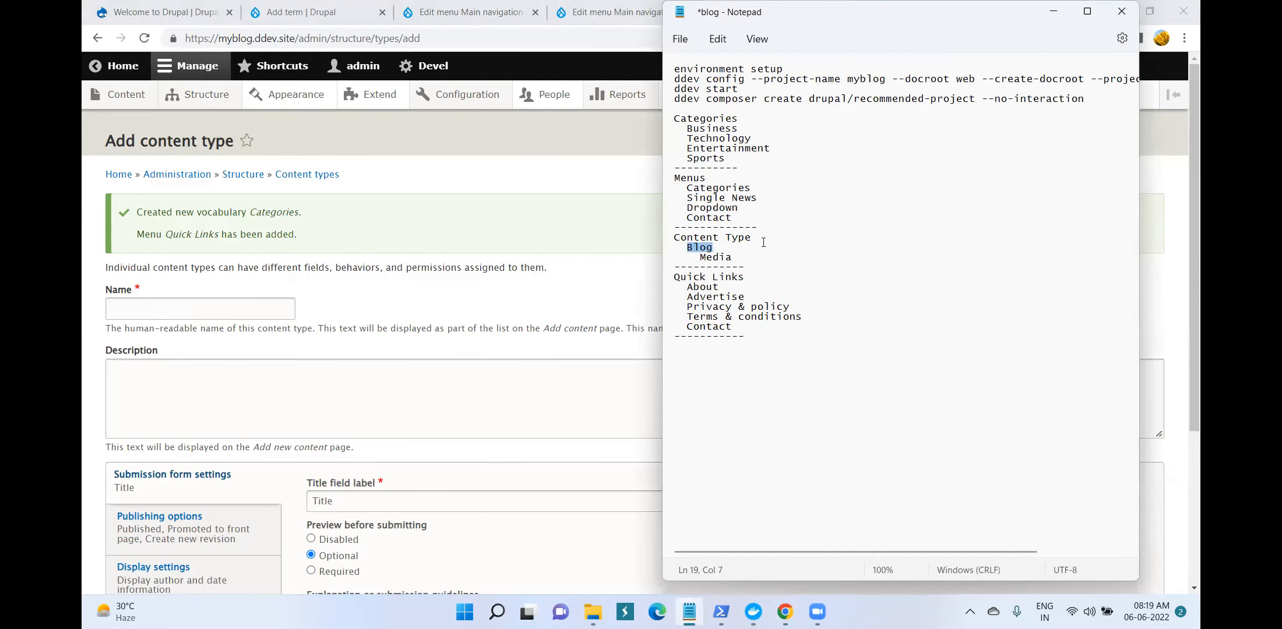
{"action": "left_click", "coordinate": [176, 310]}
{"action": "type", "text": "Blog"}
Make preview before submitting required and turn off the Published and Promoted to front page defaults for the Blog content type
{"action": "scroll", "coordinate": [441, 270], "scroll_direction": "down", "scroll_amount": 3}
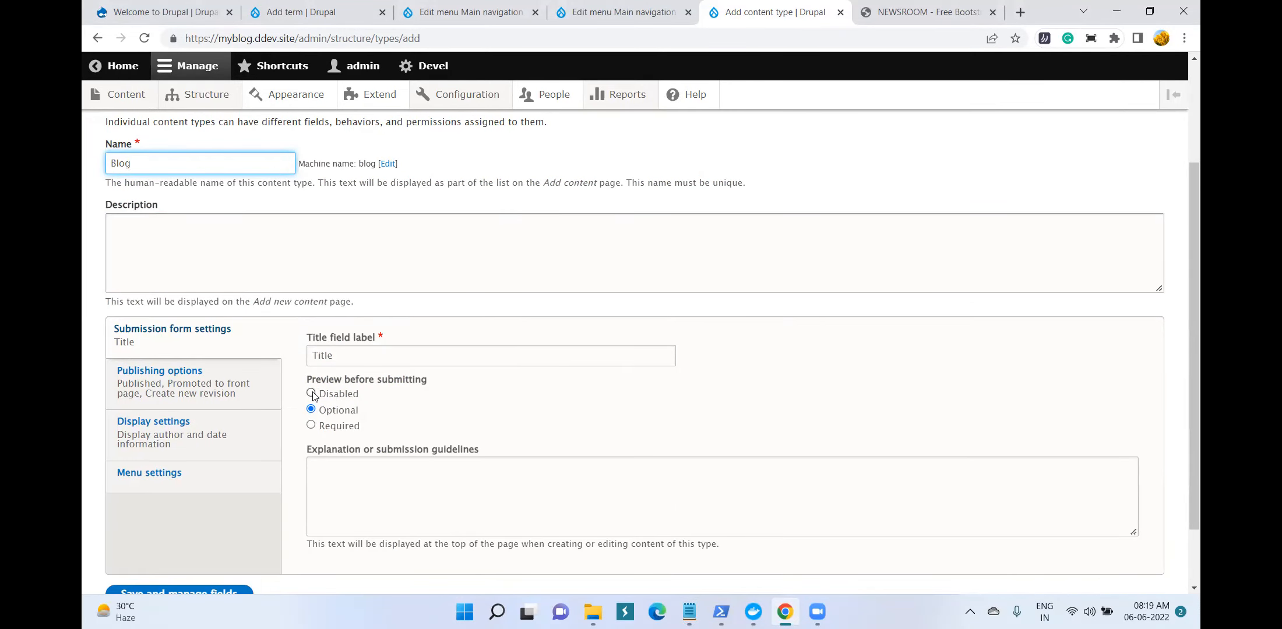
{"action": "left_click", "coordinate": [310, 425]}
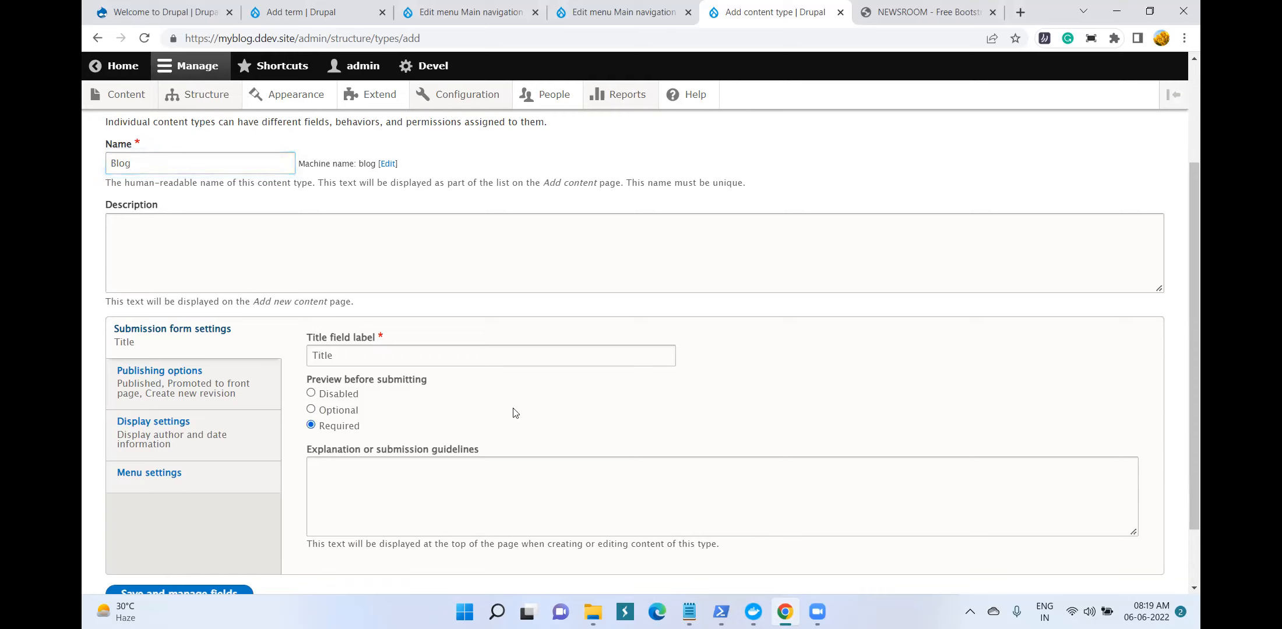
{"action": "left_click", "coordinate": [190, 386]}
{"action": "left_click", "coordinate": [311, 354]}
{"action": "left_click", "coordinate": [310, 369]}
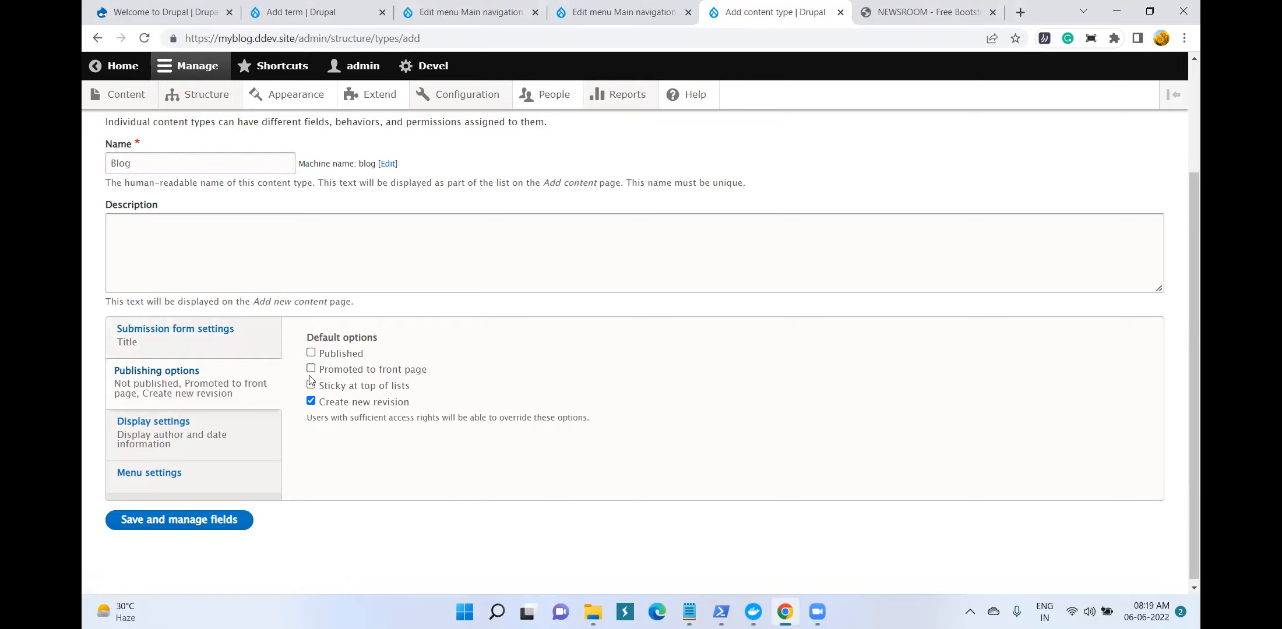
Keep author and date display enabled for Blog and remove Main navigation from its available menus
{"action": "left_click", "coordinate": [203, 444]}
{"action": "left_click", "coordinate": [310, 337]}
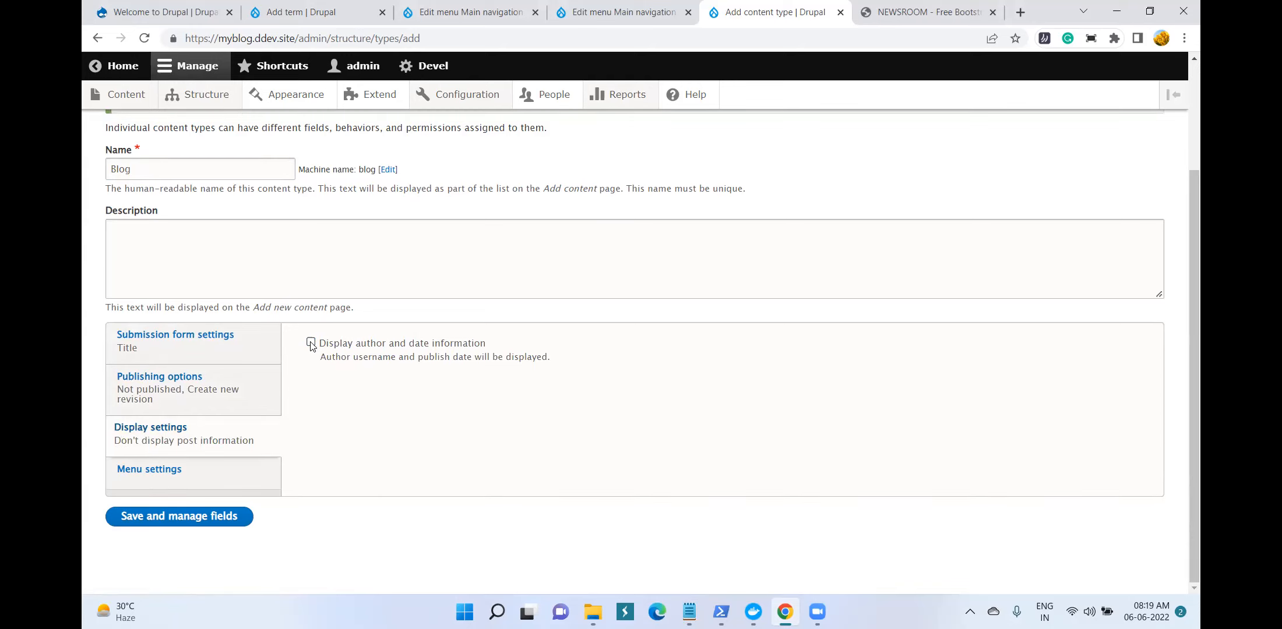
{"action": "left_click", "coordinate": [310, 344]}
{"action": "left_click", "coordinate": [157, 473]}
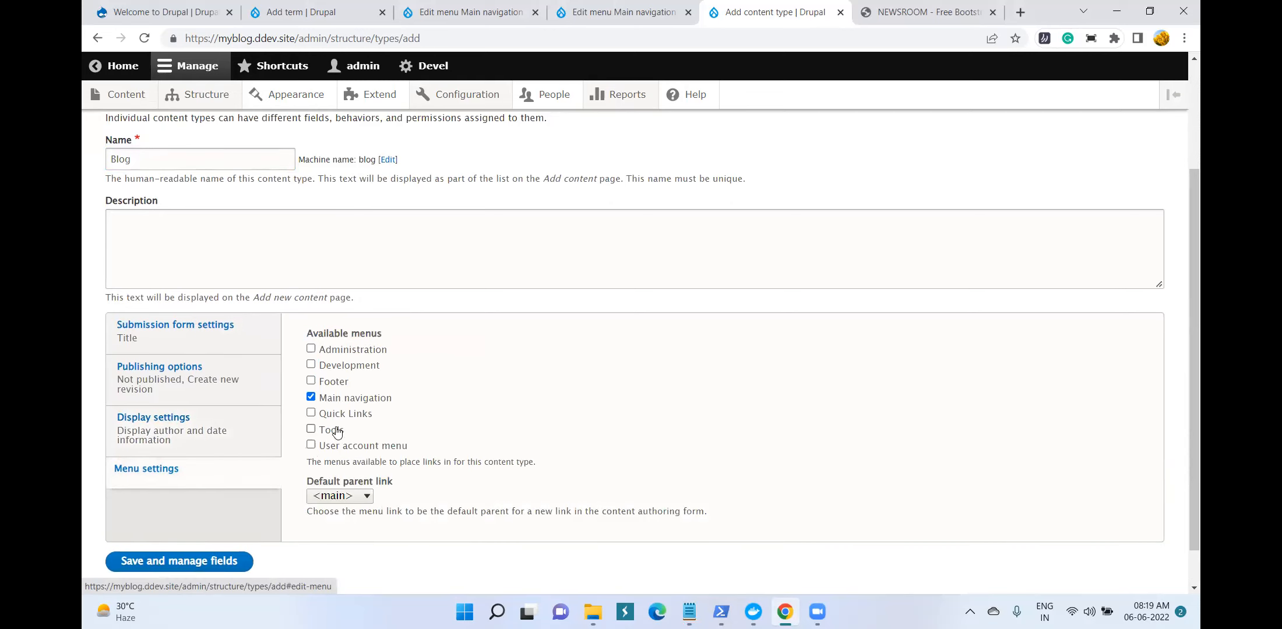
{"action": "left_click", "coordinate": [311, 396]}
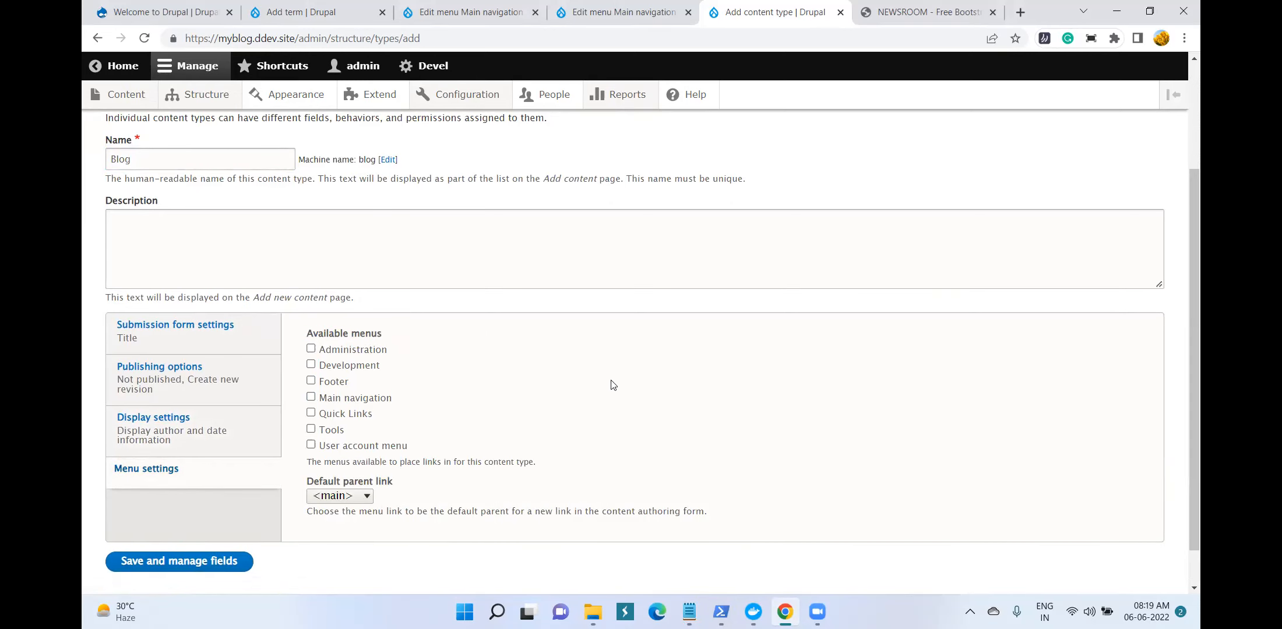
Check Blog's submission, publishing, display and menu settings, and save the content type to continue to its fields
{"action": "scroll", "coordinate": [611, 385], "scroll_direction": "down", "scroll_amount": 1}
{"action": "scroll", "coordinate": [612, 385], "scroll_direction": "up", "scroll_amount": 5}
{"action": "scroll", "coordinate": [612, 385], "scroll_direction": "down", "scroll_amount": 5}
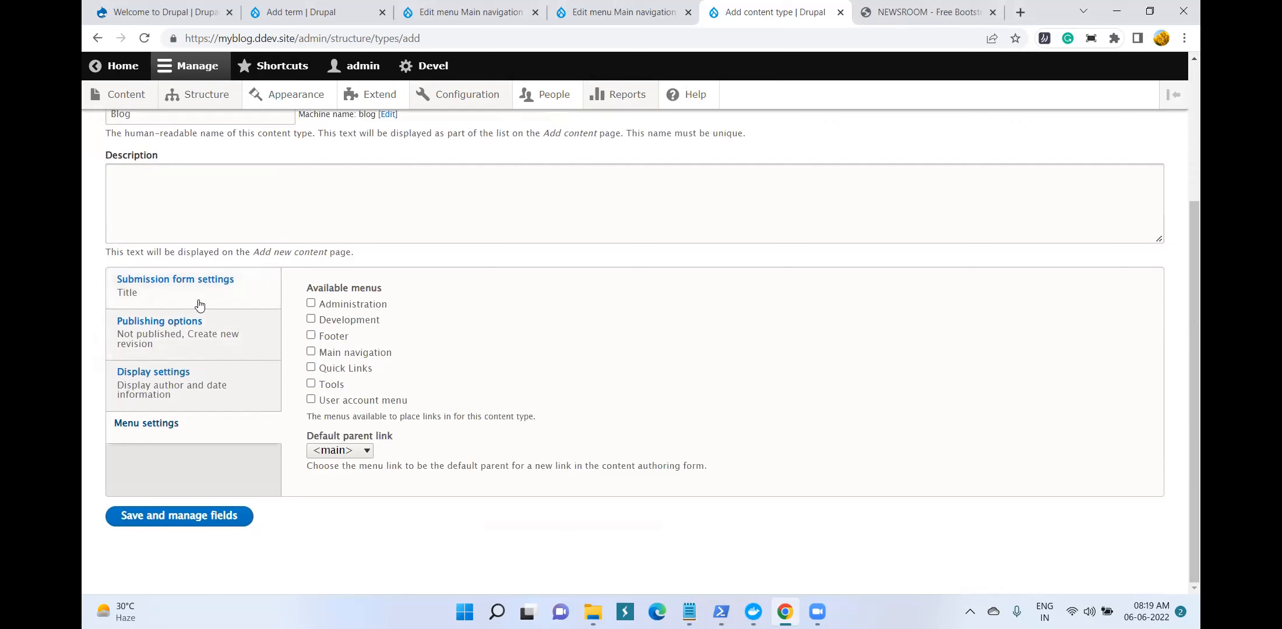
{"action": "left_click", "coordinate": [199, 304]}
{"action": "left_click", "coordinate": [193, 338]}
{"action": "left_click", "coordinate": [191, 437]}
{"action": "left_click", "coordinate": [152, 469]}
{"action": "scroll", "coordinate": [187, 501], "scroll_direction": "down", "scroll_amount": 1}
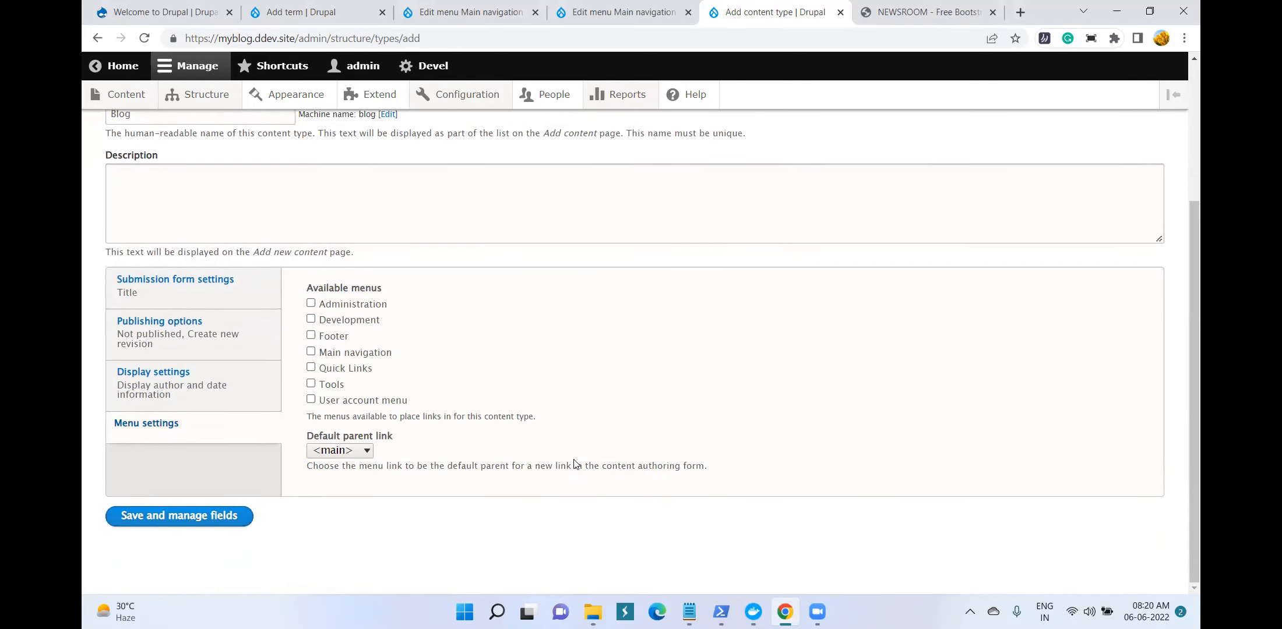
{"action": "left_click", "coordinate": [180, 516]}
{"action": "scroll", "coordinate": [914, 384], "scroll_direction": "up", "scroll_amount": 4}
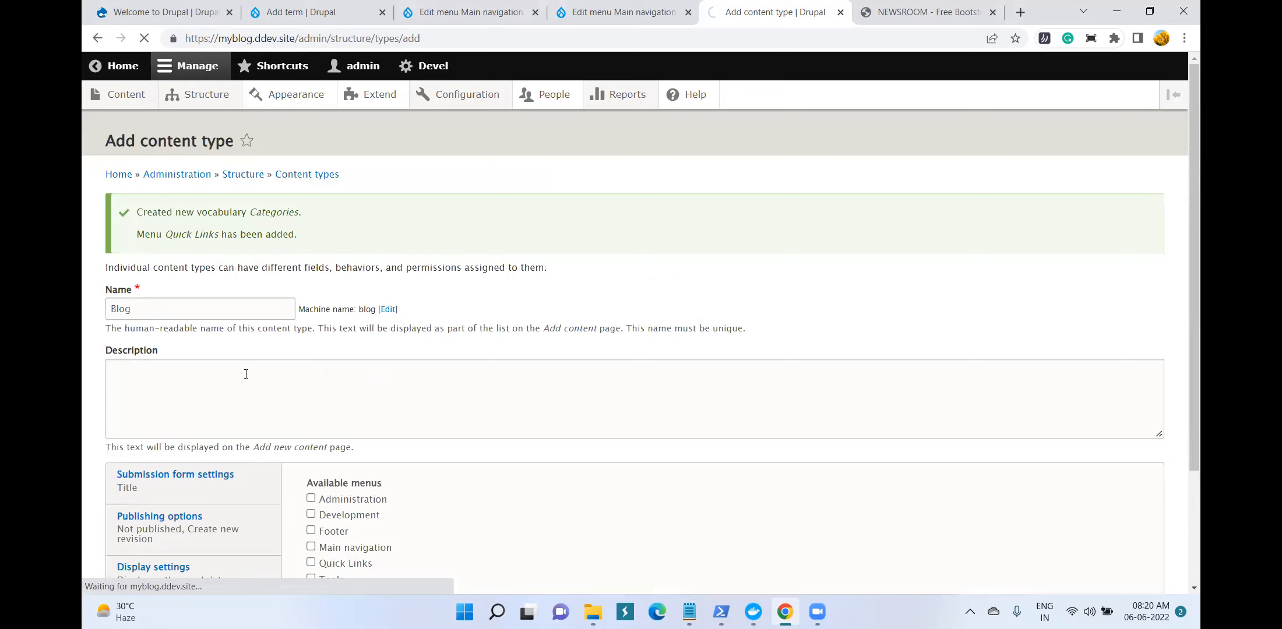
{"action": "scroll", "coordinate": [246, 374], "scroll_direction": "down", "scroll_amount": 3}
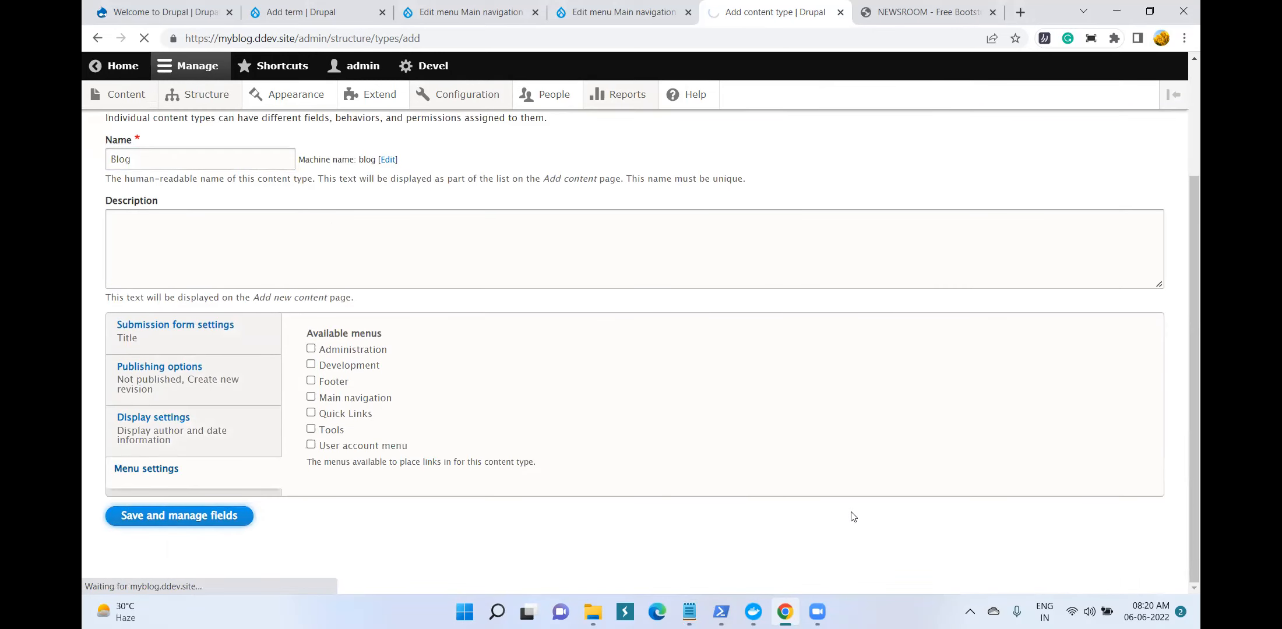
Check the Media entry under Blog in the notes and open the Taxonomy vocabulary list
{"action": "left_click", "coordinate": [689, 612]}
{"action": "double_click", "coordinate": [710, 258]}
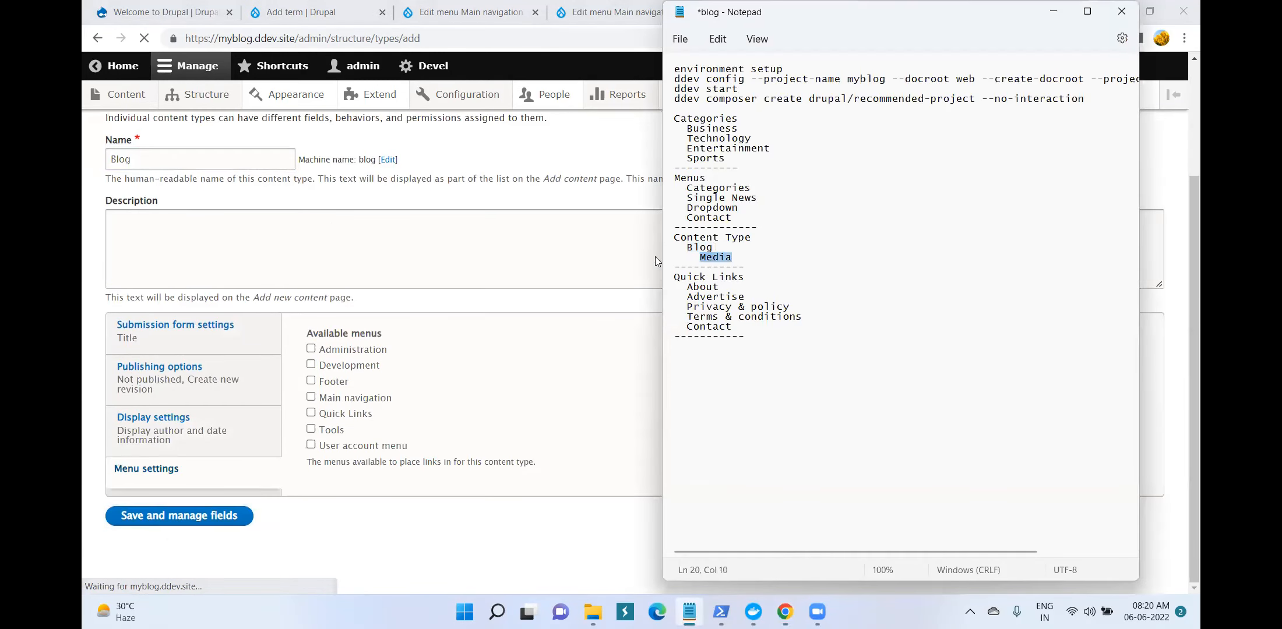
{"action": "left_click", "coordinate": [309, 11]}
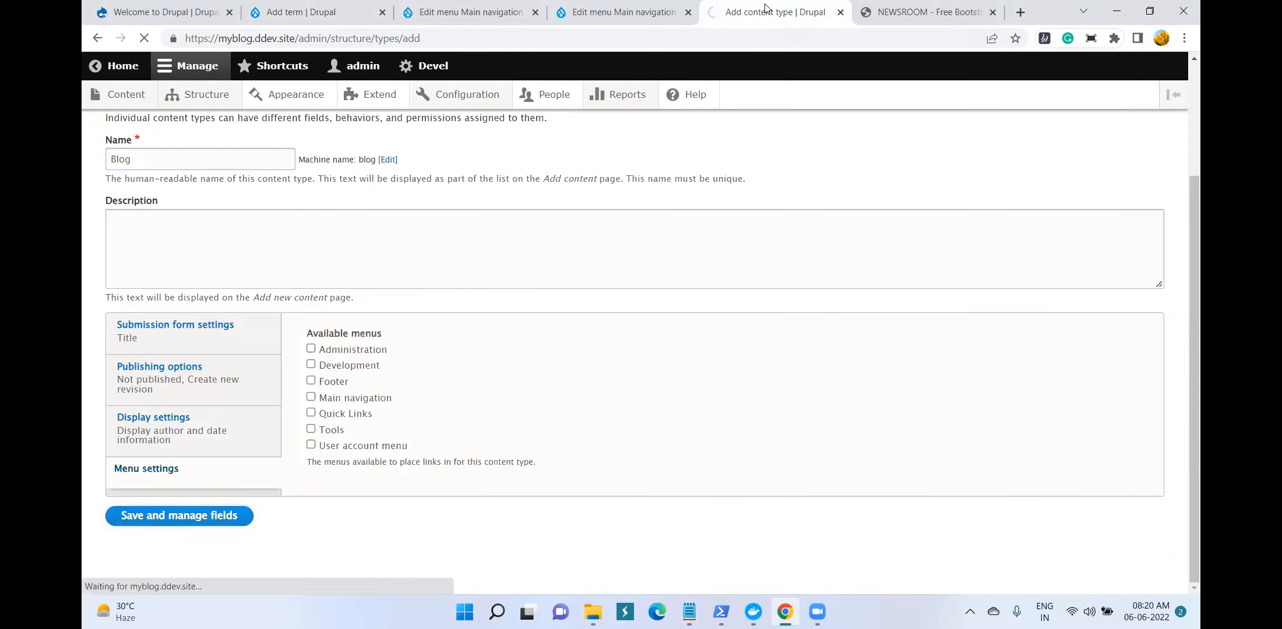
{"action": "mouse_move", "coordinate": [219, 105]}
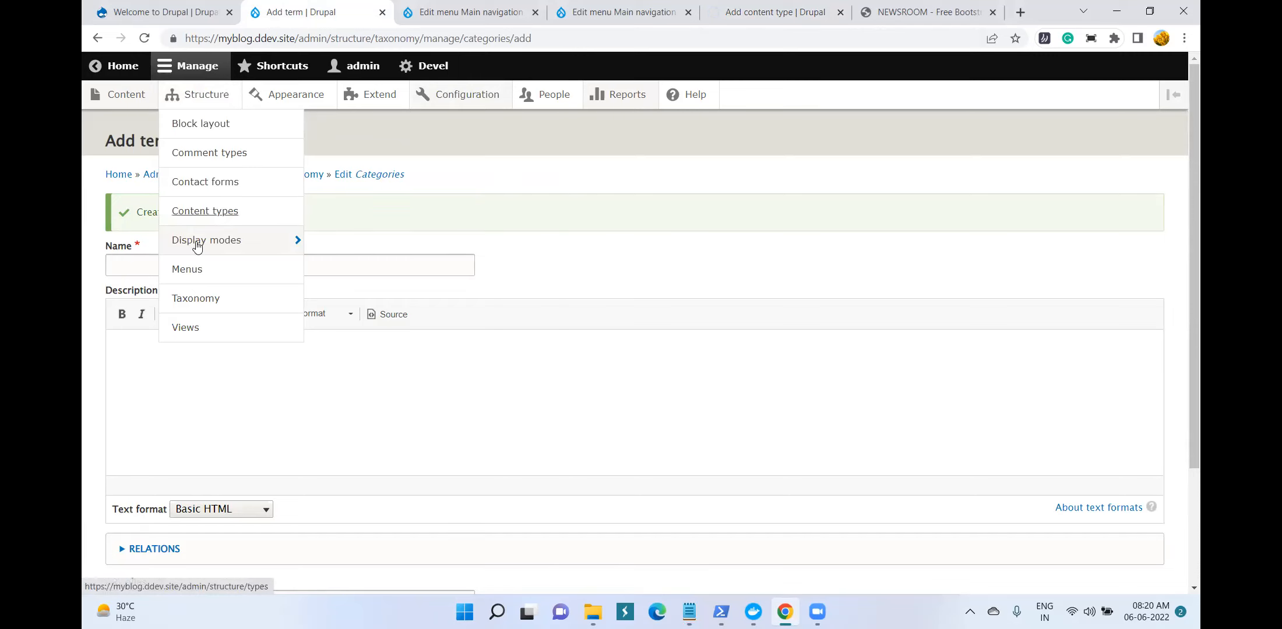
{"action": "left_click", "coordinate": [193, 304]}
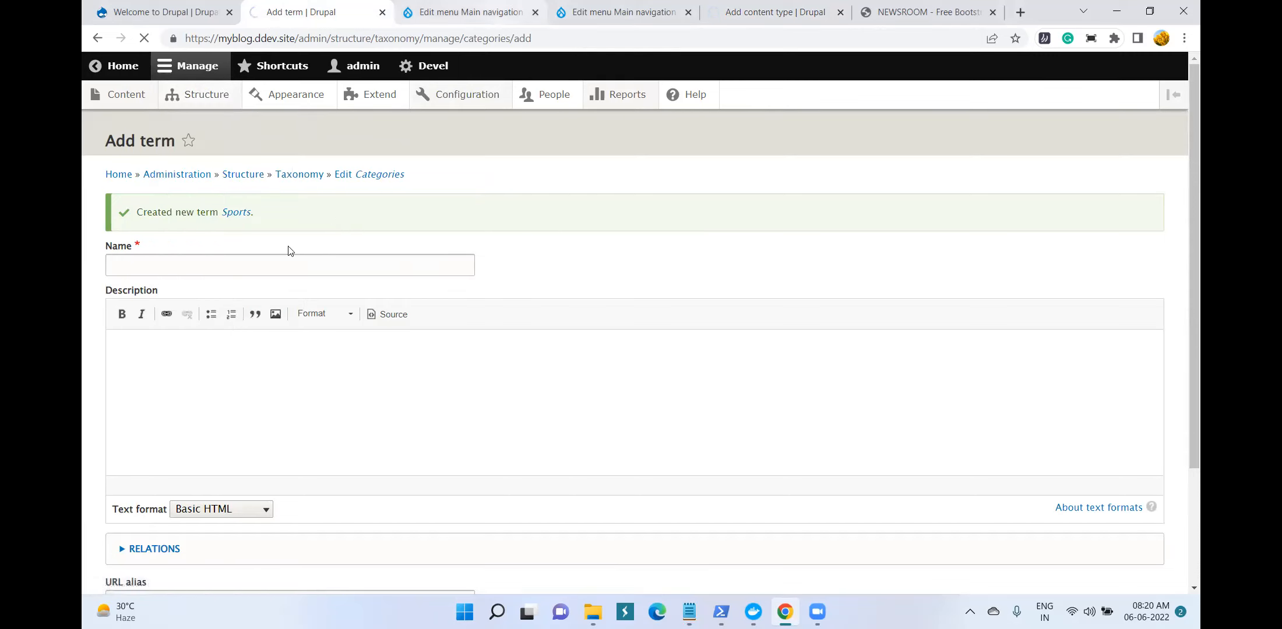
{"action": "mouse_move", "coordinate": [221, 94]}
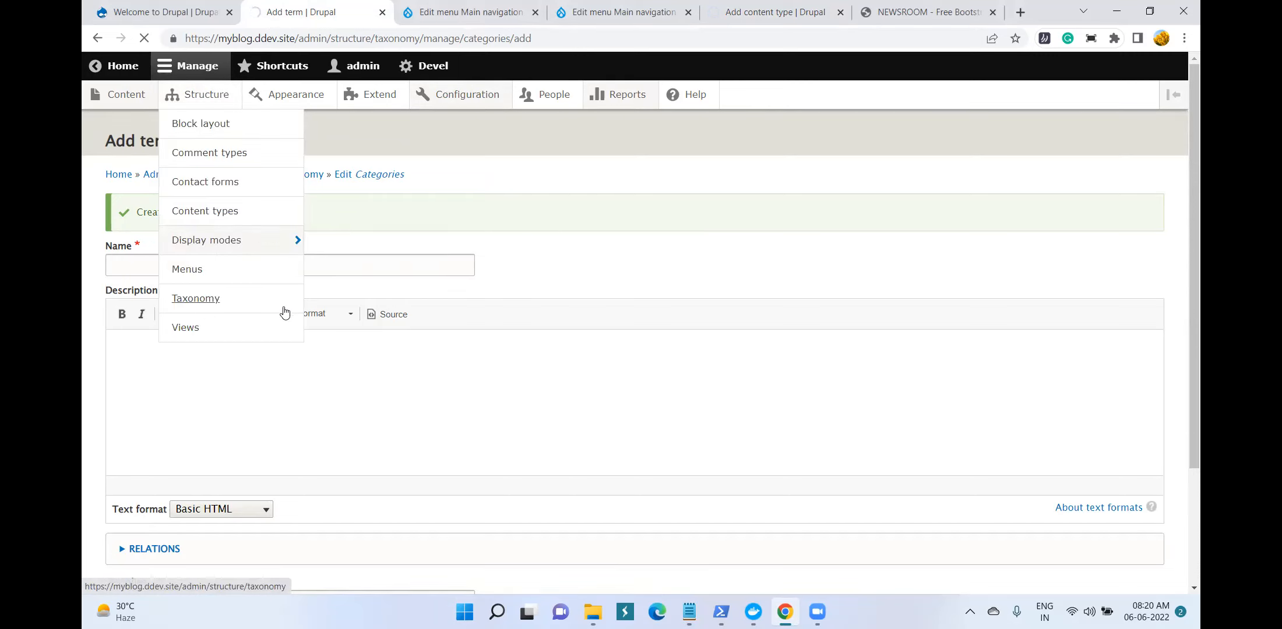
Review the Quick Links entries in the notes and return to the open Drupal pages
{"action": "key", "text": "alt+Tab"}
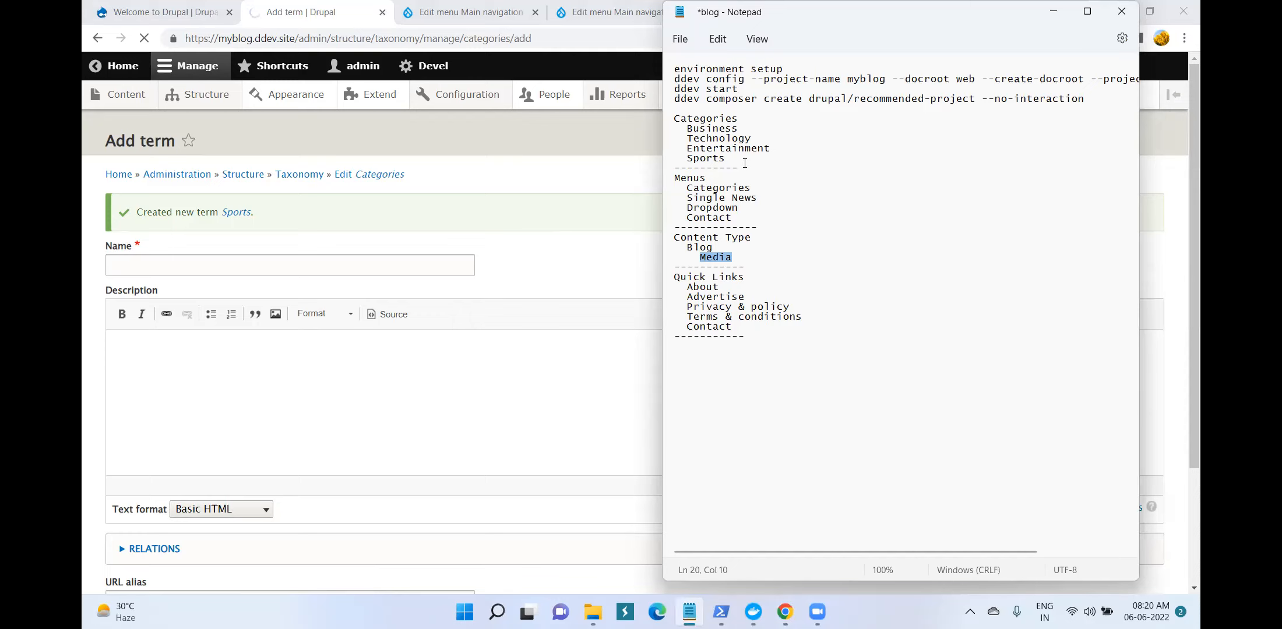
{"action": "left_click", "coordinate": [794, 219]}
{"action": "left_click_drag", "start_coordinate": [677, 277], "coordinate": [771, 330]}
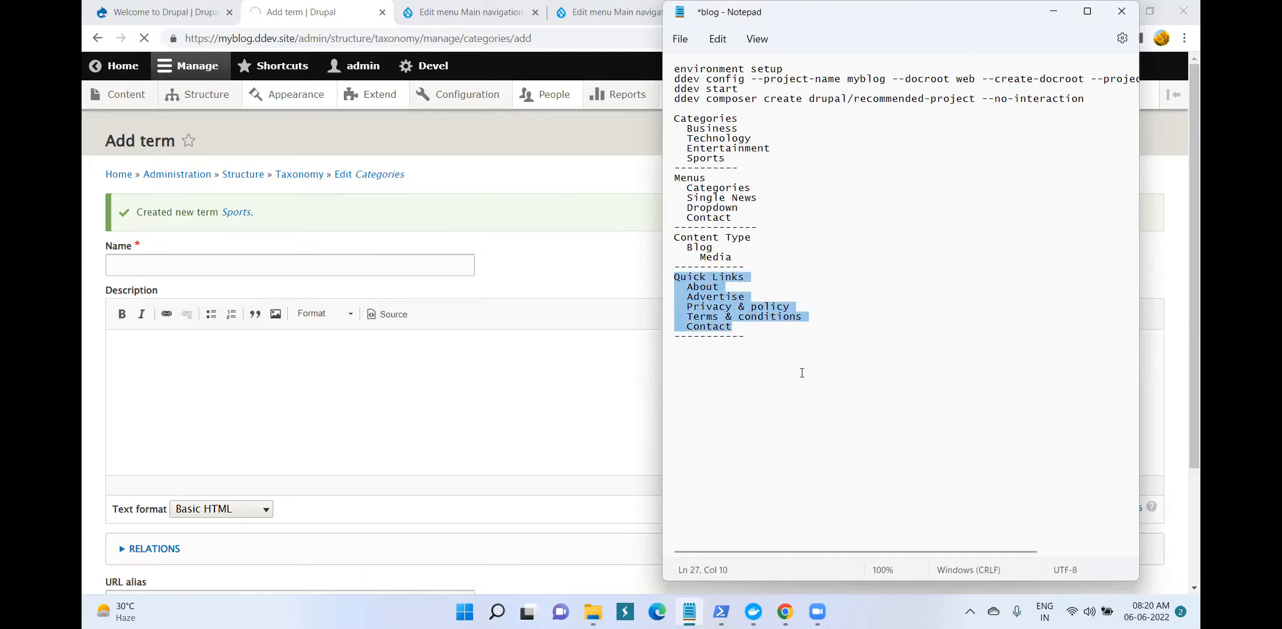
{"action": "left_click", "coordinate": [564, 265]}
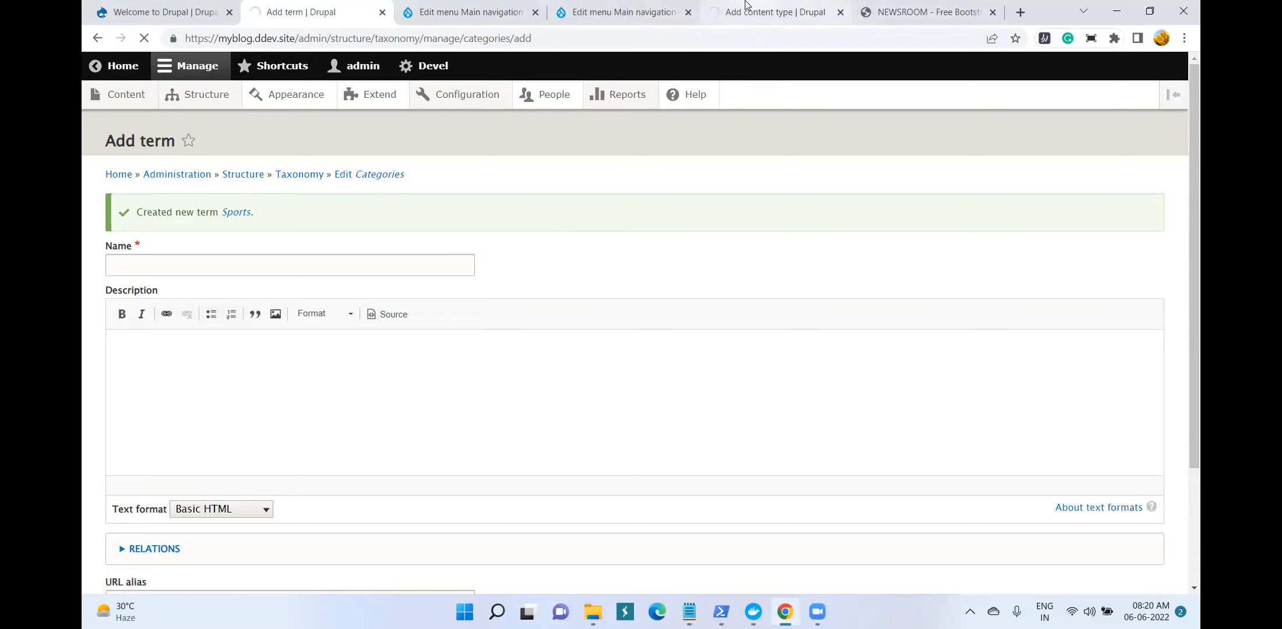
{"action": "left_click", "coordinate": [570, 5]}
Open the form for adding a field to the Blog content type
{"action": "key", "text": "alt+Tab"}
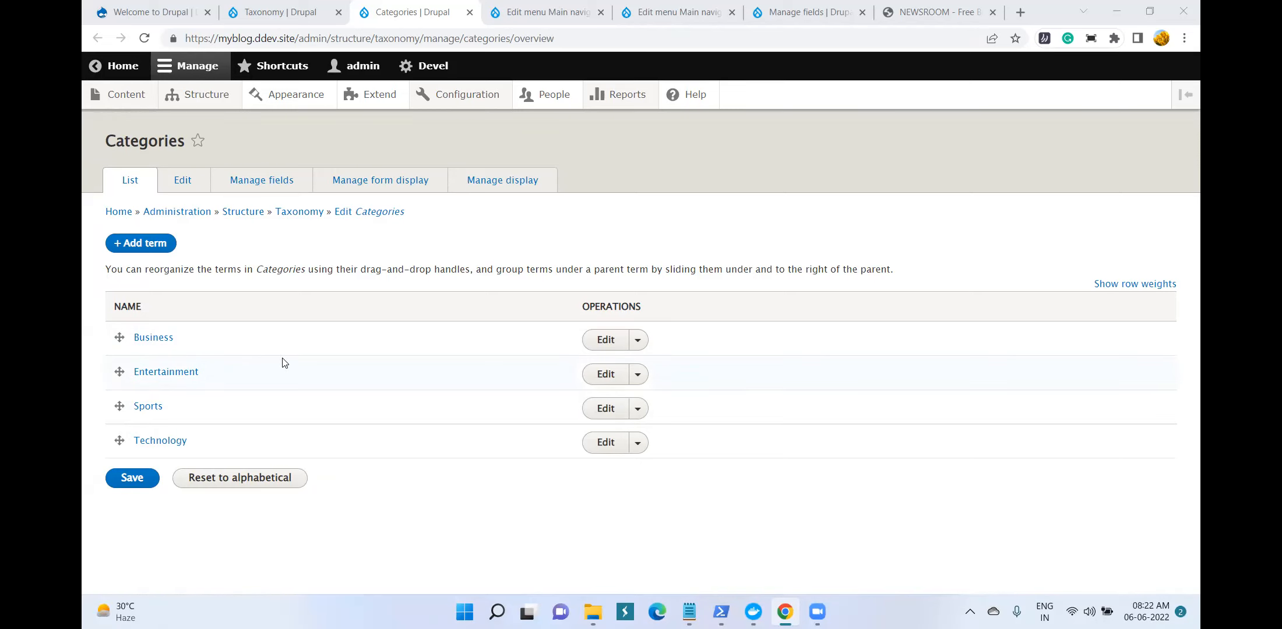
{"action": "left_click", "coordinate": [791, 12]}
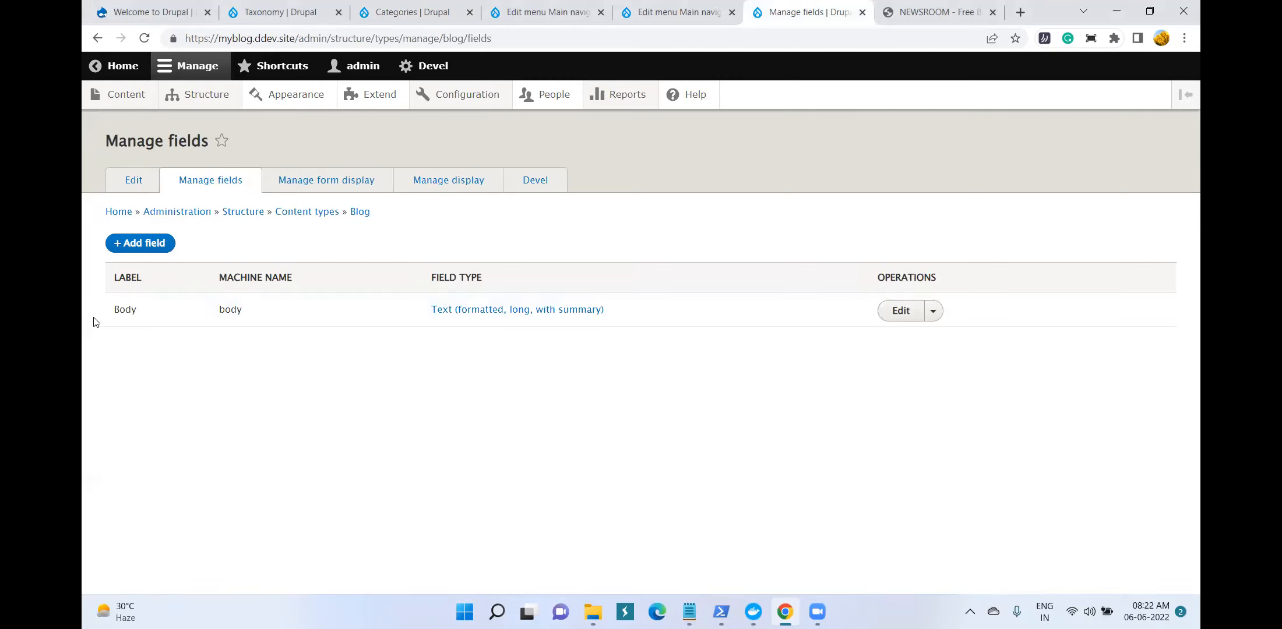
{"action": "left_click", "coordinate": [138, 245]}
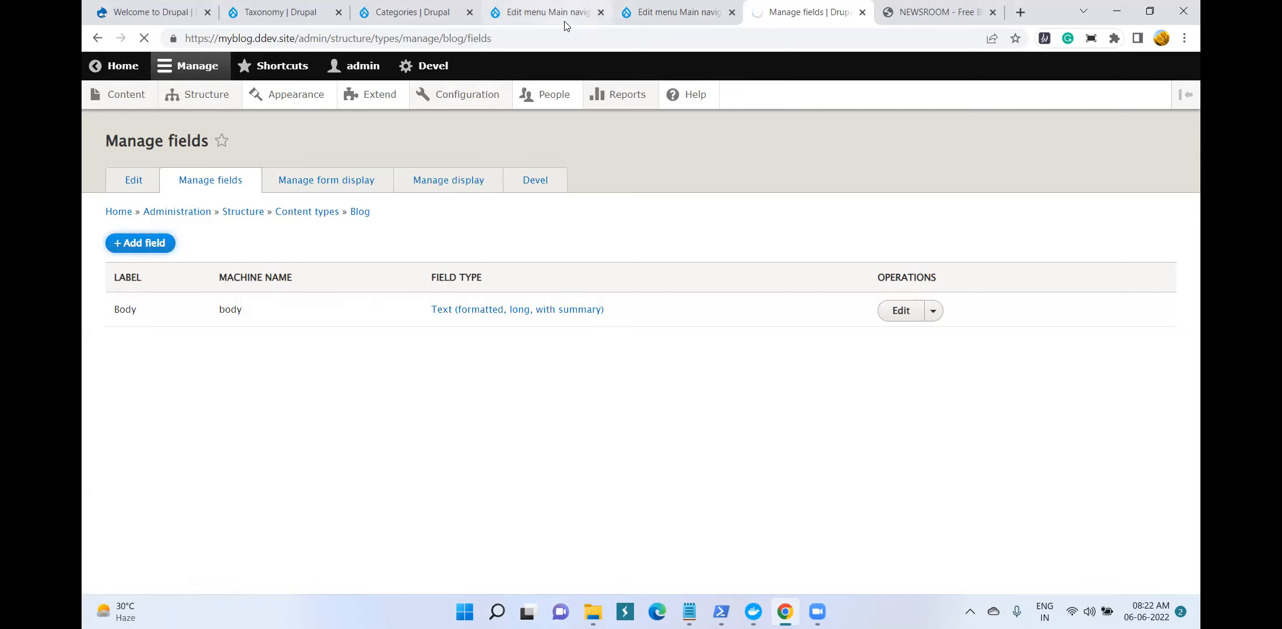
Reopen the Taxonomy vocabulary list and check the Quick Links section in the notes
{"action": "left_click", "coordinate": [250, 7]}
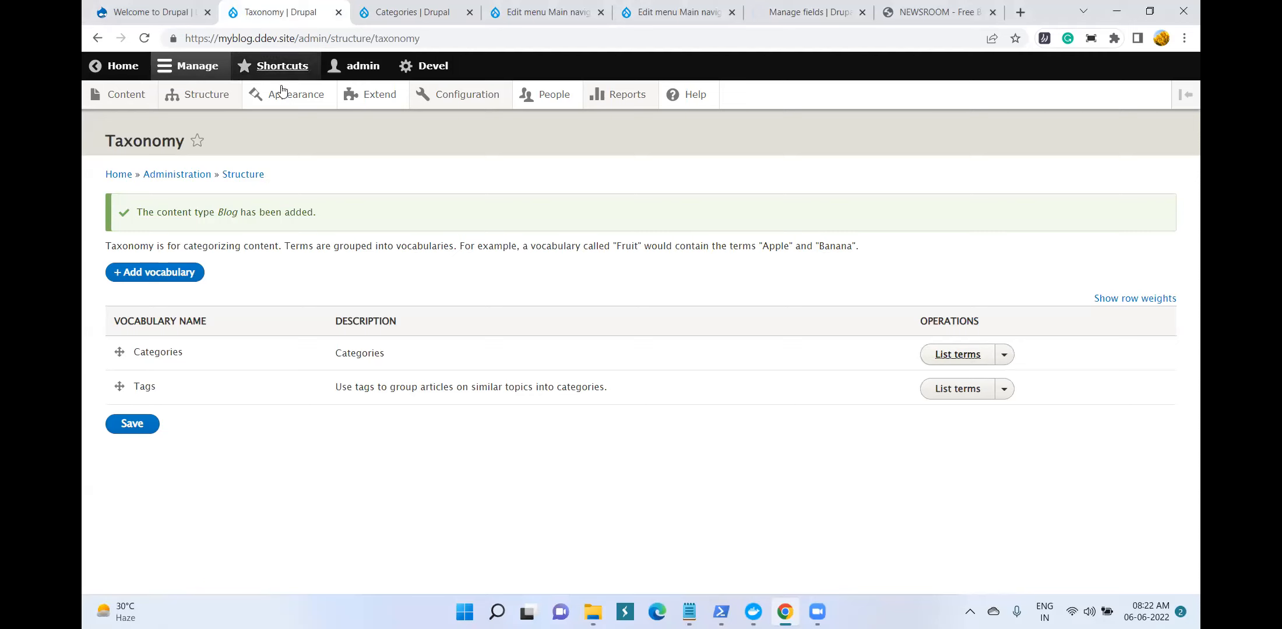
{"action": "mouse_move", "coordinate": [212, 97]}
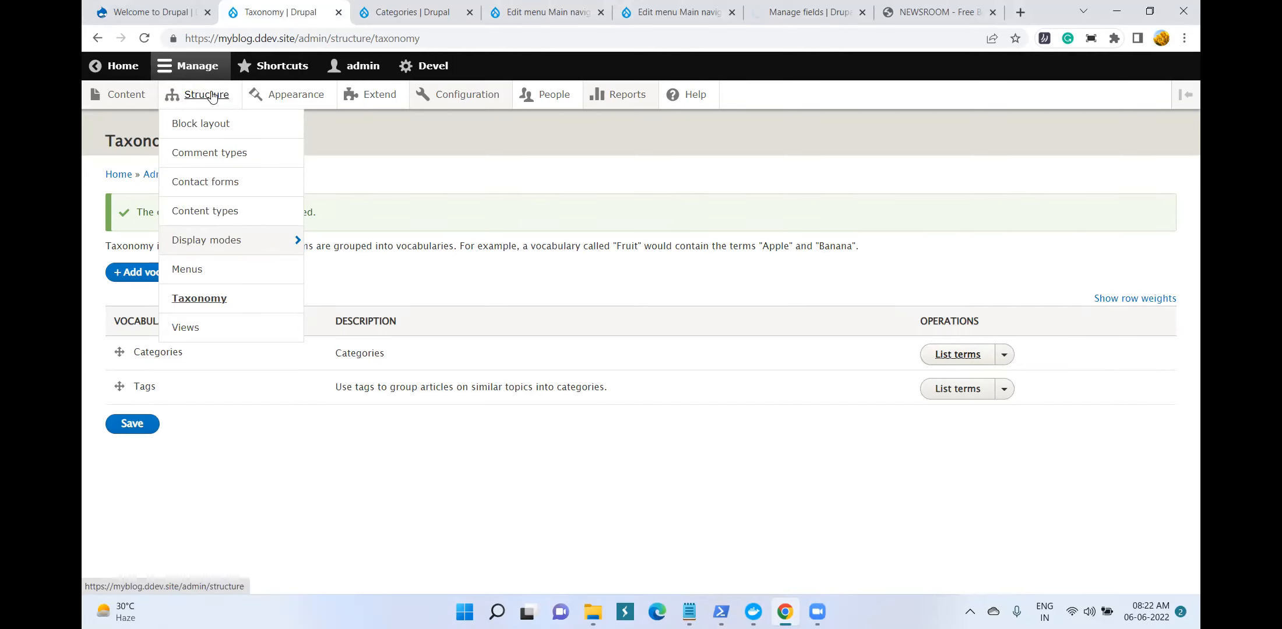
{"action": "left_click", "coordinate": [199, 298]}
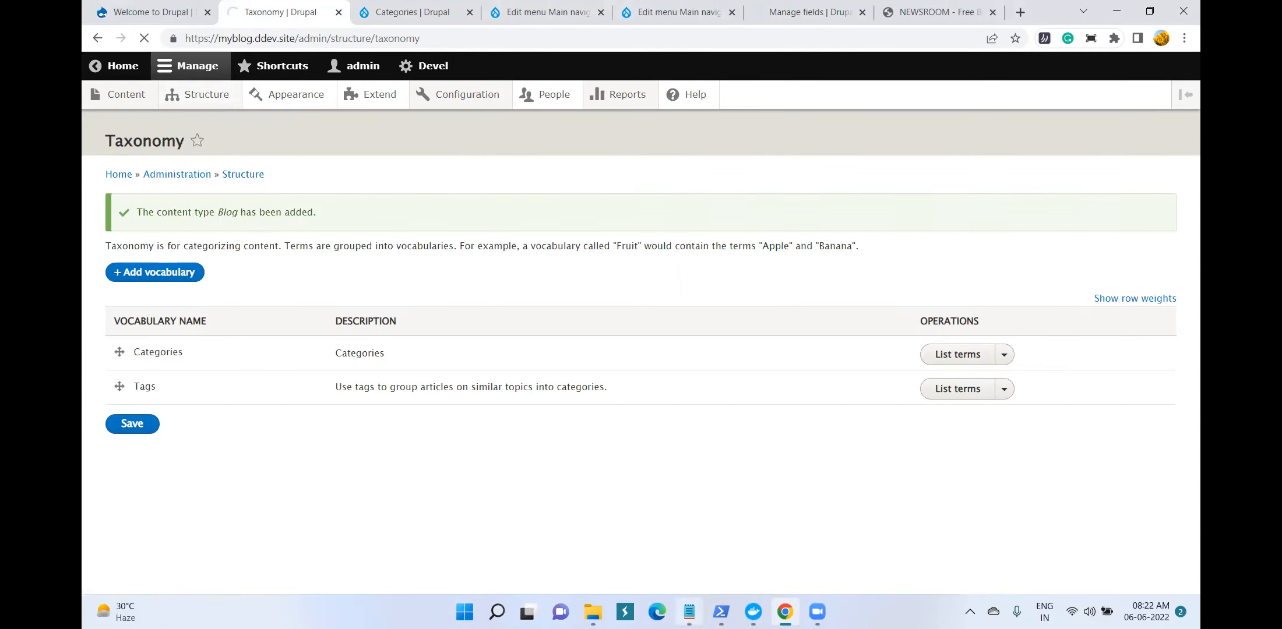
{"action": "key", "text": "alt+Tab"}
{"action": "left_click", "coordinate": [757, 280]}
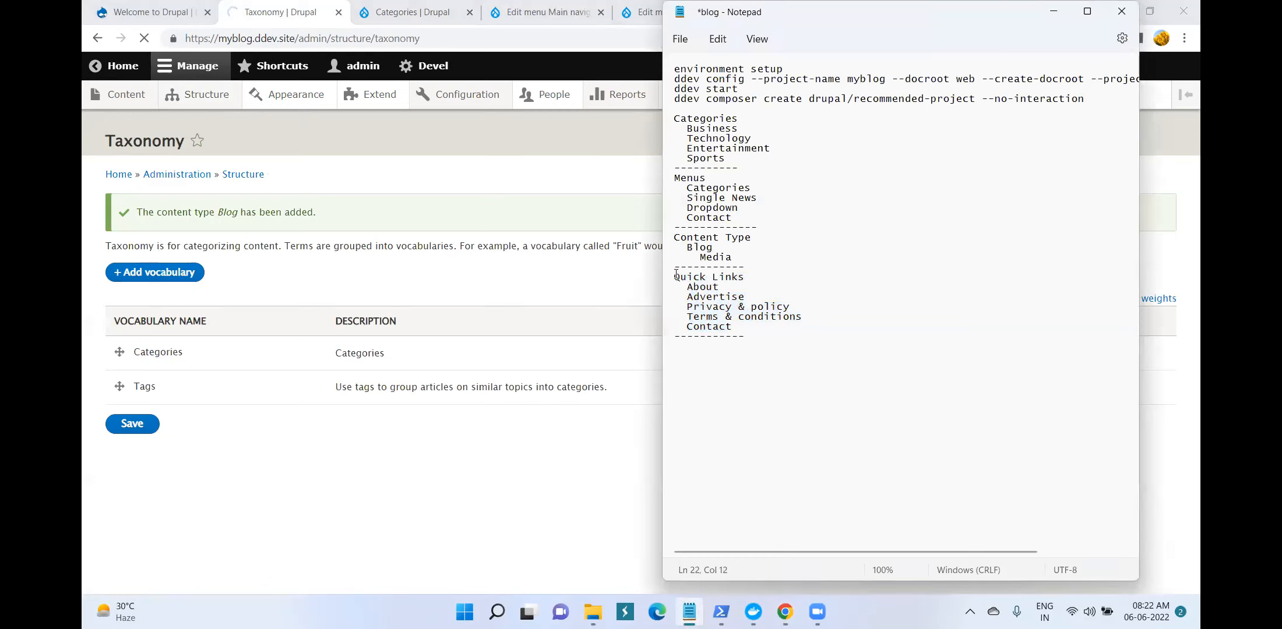
{"action": "left_click_drag", "start_coordinate": [676, 276], "coordinate": [774, 330]}
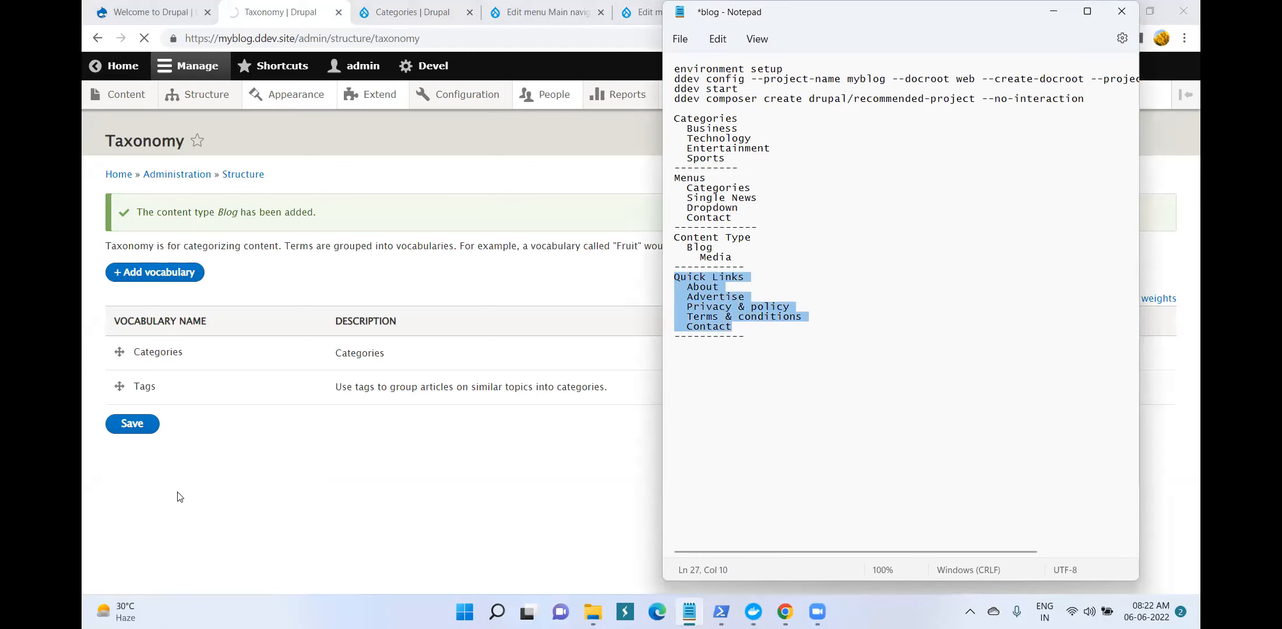
{"action": "left_click", "coordinate": [298, 518]}
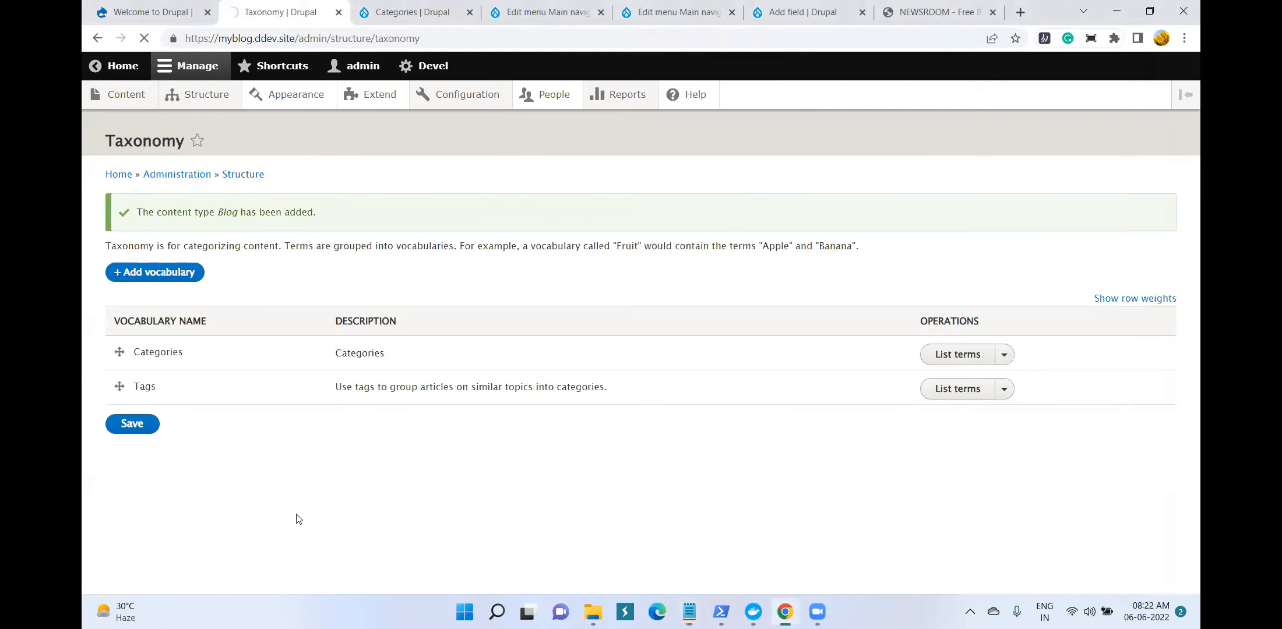
Check the Categories terms and Main navigation links, and close the duplicate Main navigation page
{"action": "left_click", "coordinate": [398, 12]}
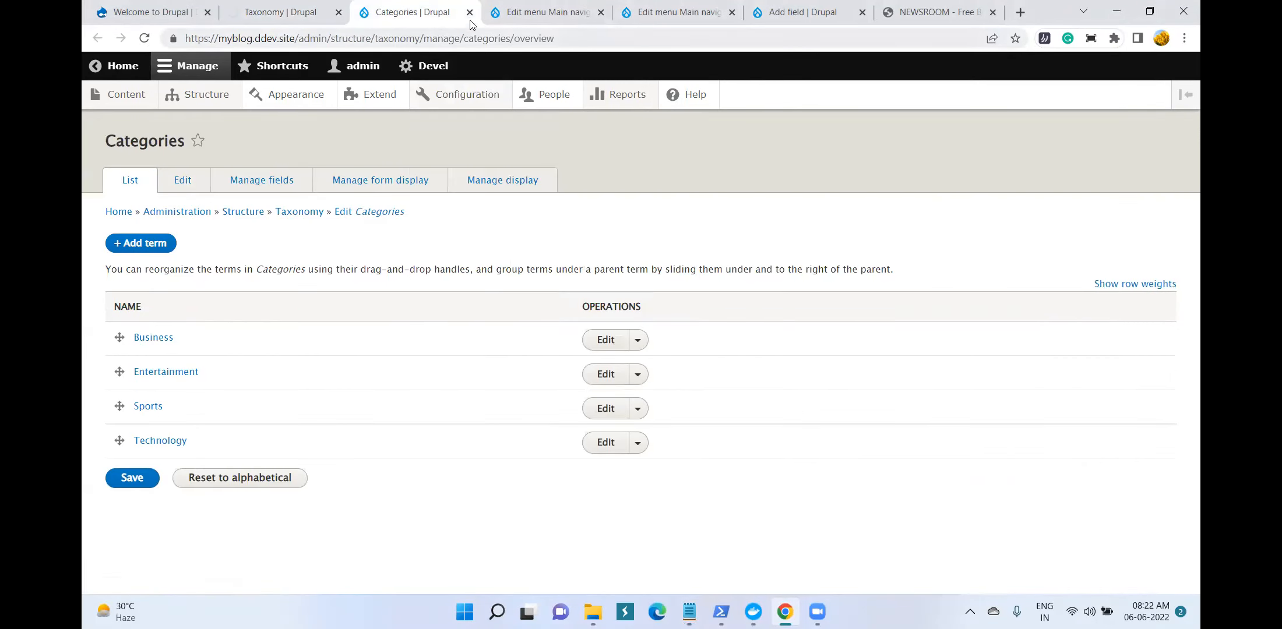
{"action": "left_click", "coordinate": [589, 17]}
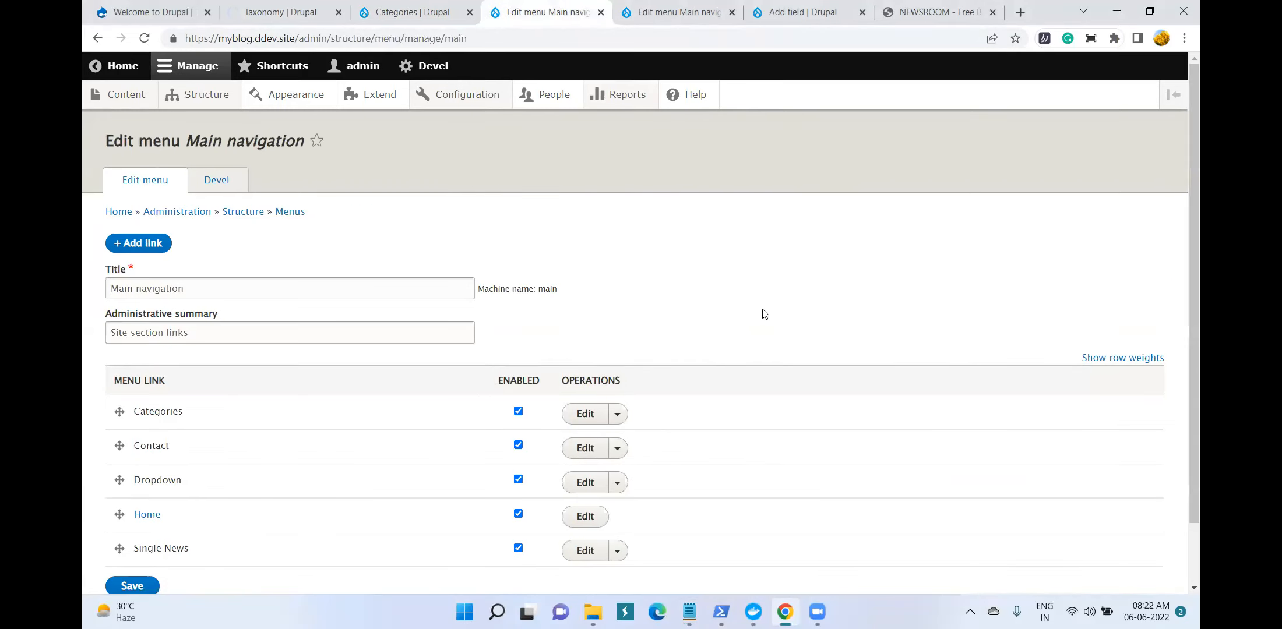
{"action": "scroll", "coordinate": [764, 314], "scroll_direction": "down", "scroll_amount": 1}
{"action": "scroll", "coordinate": [762, 315], "scroll_direction": "up", "scroll_amount": 1}
{"action": "left_click", "coordinate": [728, 18]}
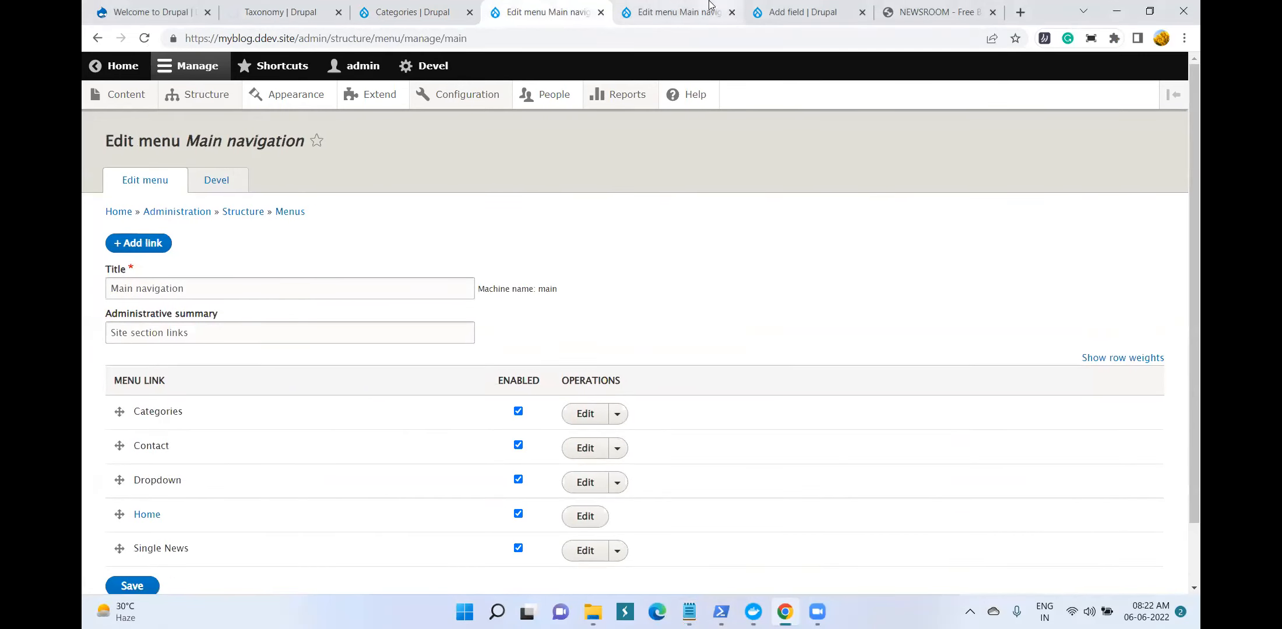
{"action": "left_click", "coordinate": [732, 13]}
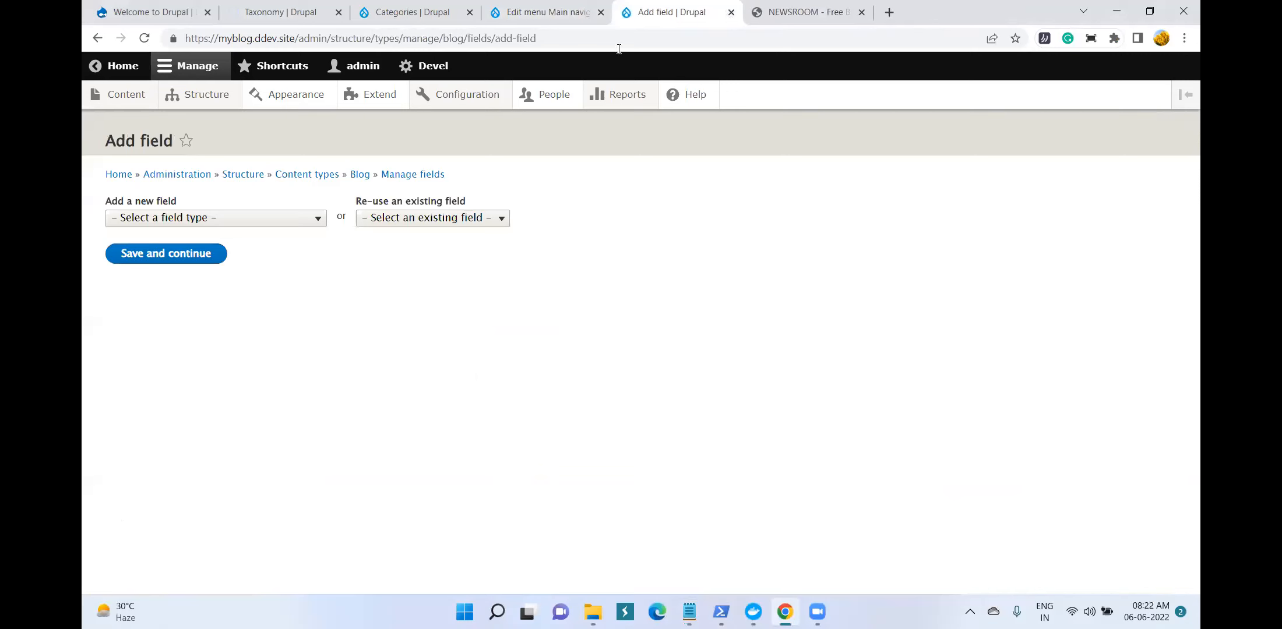
Add a new field of type Image with the label Image to the Blog content type and submit it
{"action": "left_click", "coordinate": [211, 219]}
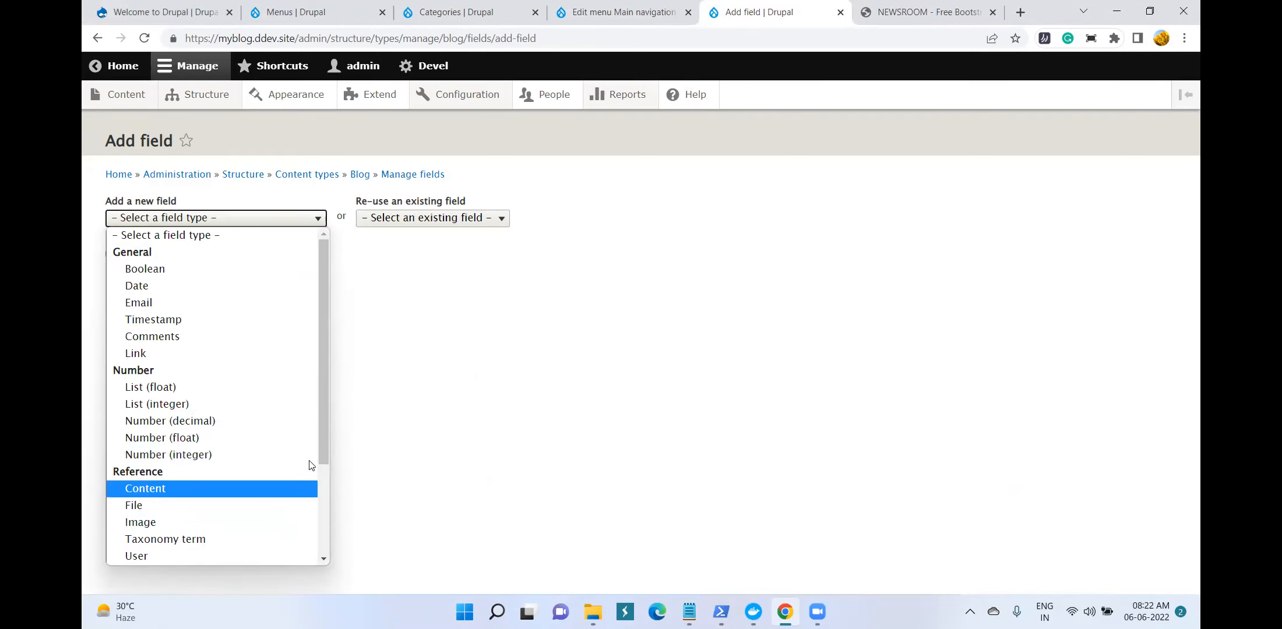
{"action": "left_click_drag", "start_coordinate": [321, 449], "coordinate": [321, 530]}
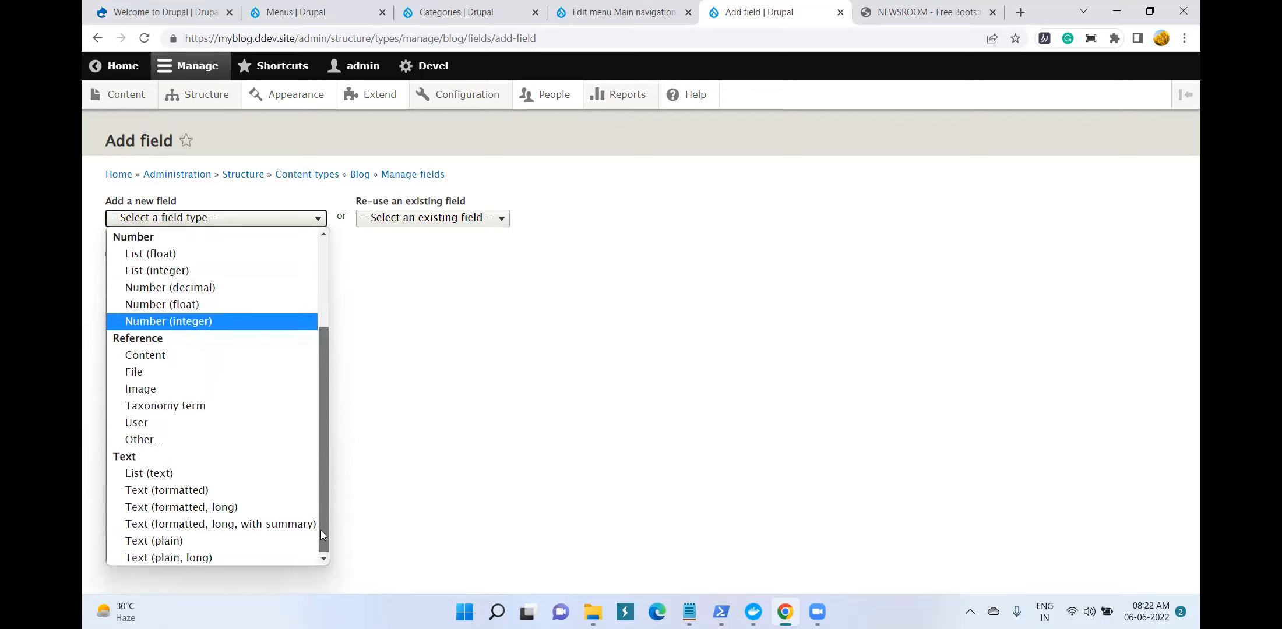
{"action": "left_click", "coordinate": [243, 394]}
{"action": "left_click", "coordinate": [167, 266]}
{"action": "type", "text": "Image"}
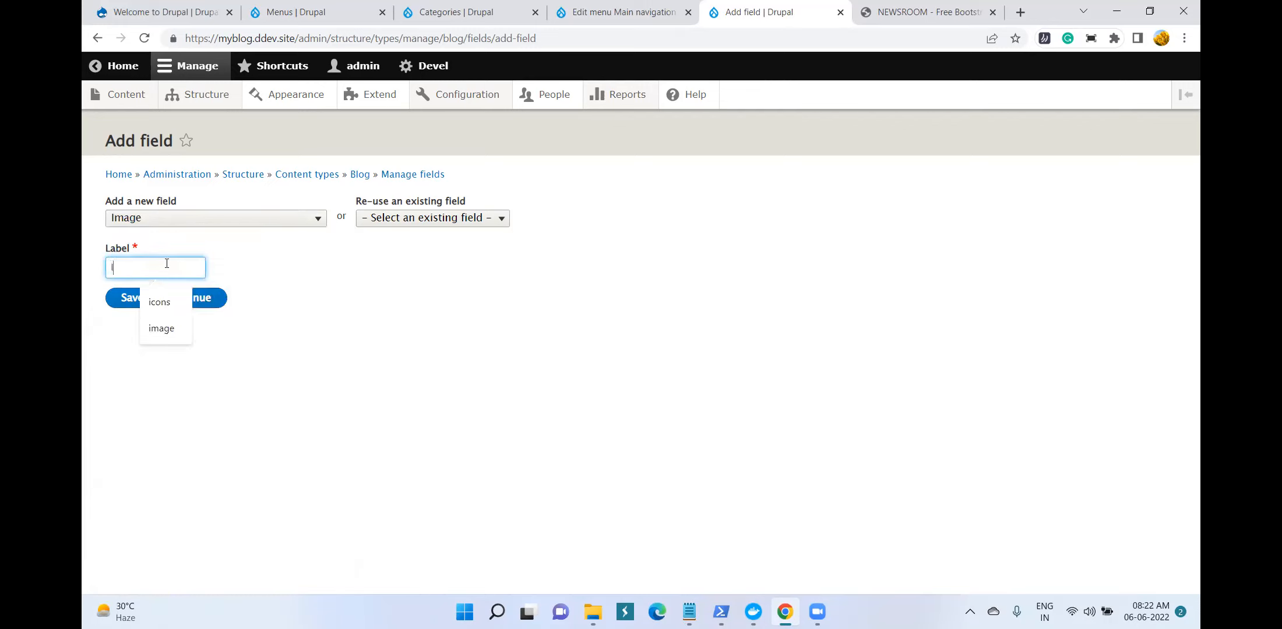
{"action": "left_click", "coordinate": [341, 393]}
{"action": "left_click", "coordinate": [184, 302]}
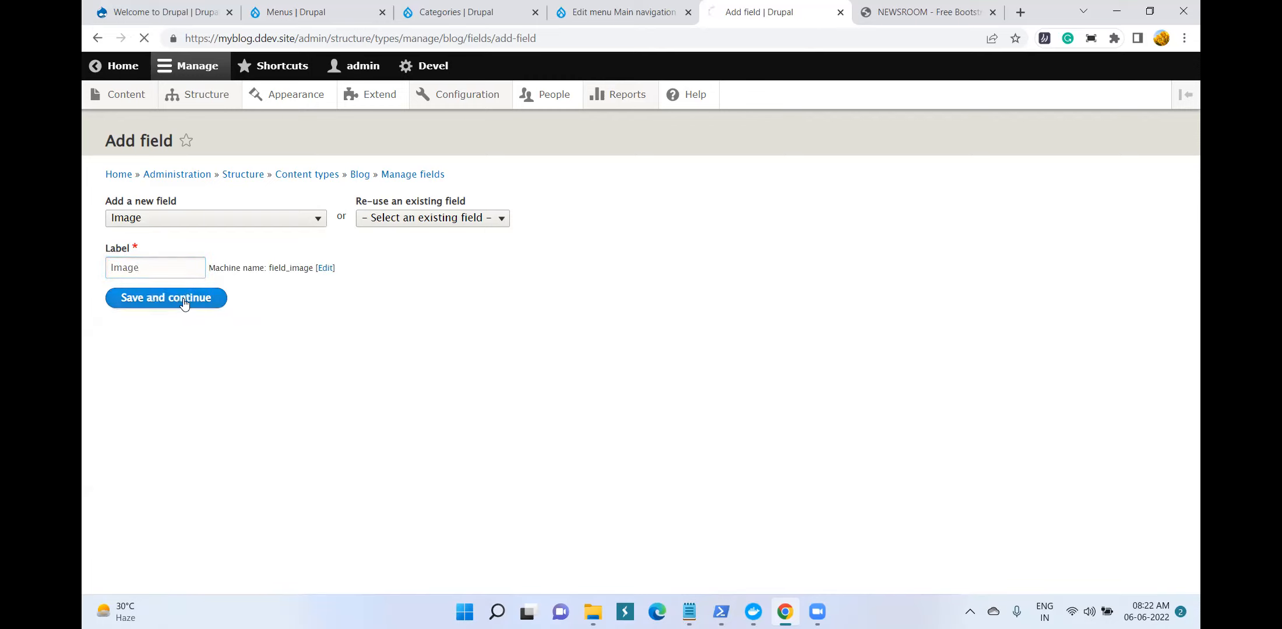
Open the Quick Links menu for editing and review the dropdown navigation in the NEWSROOM template page
{"action": "left_click", "coordinate": [334, 13]}
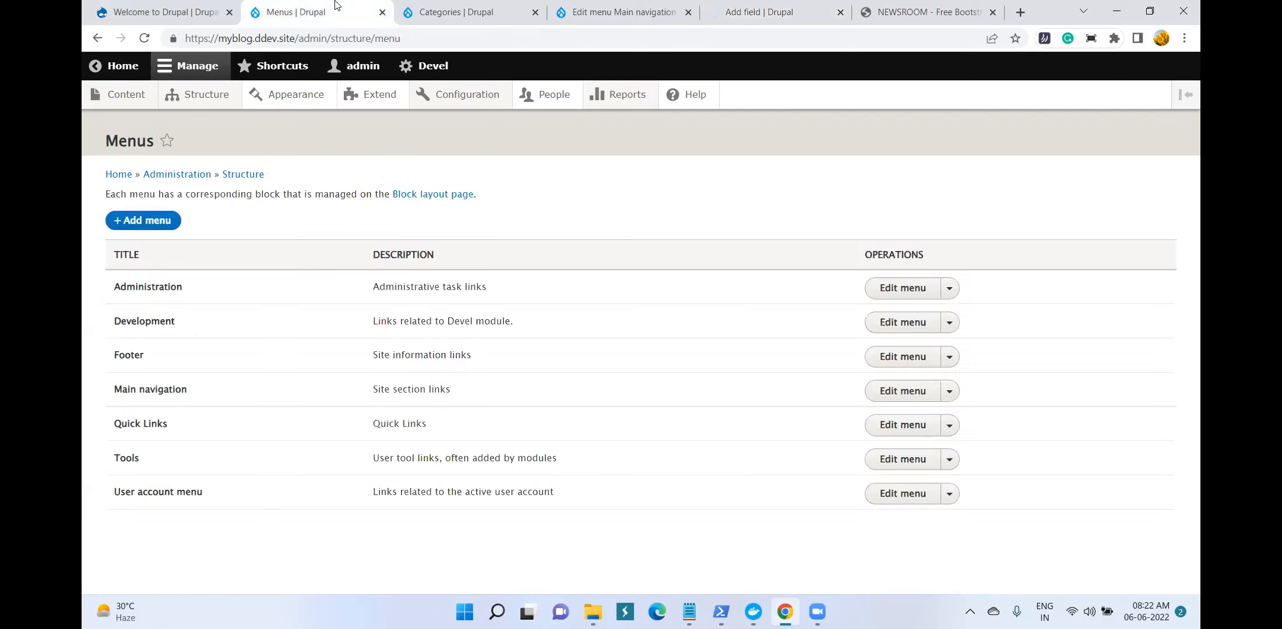
{"action": "left_click", "coordinate": [912, 432]}
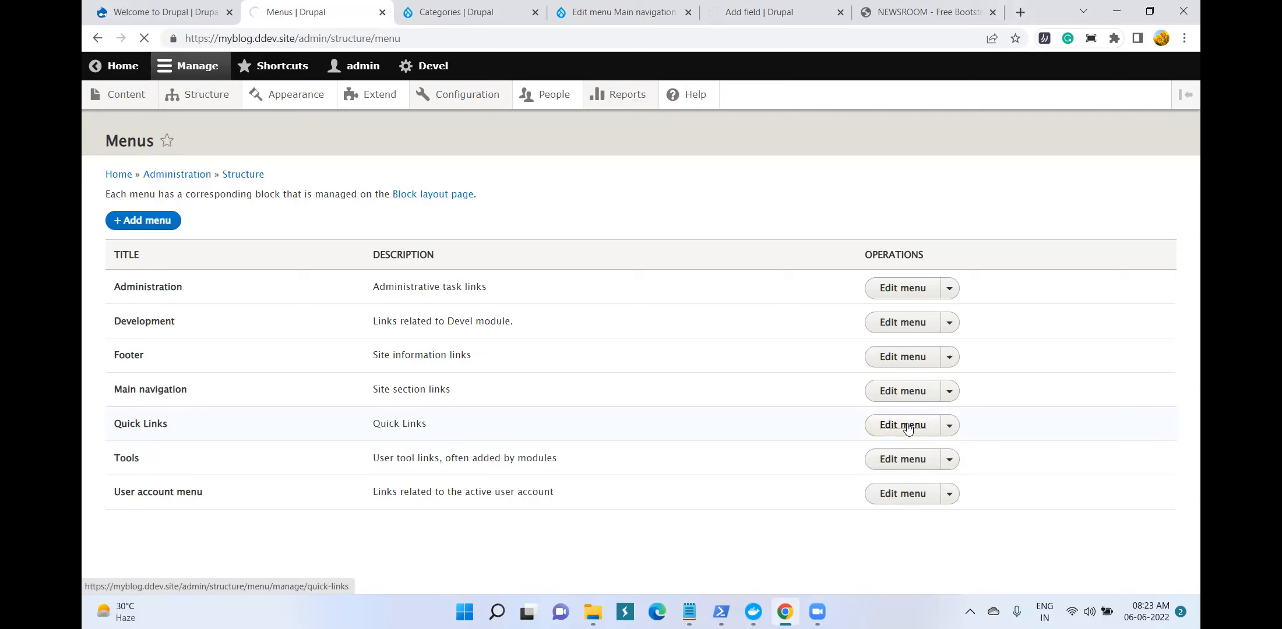
{"action": "left_click", "coordinate": [505, 9]}
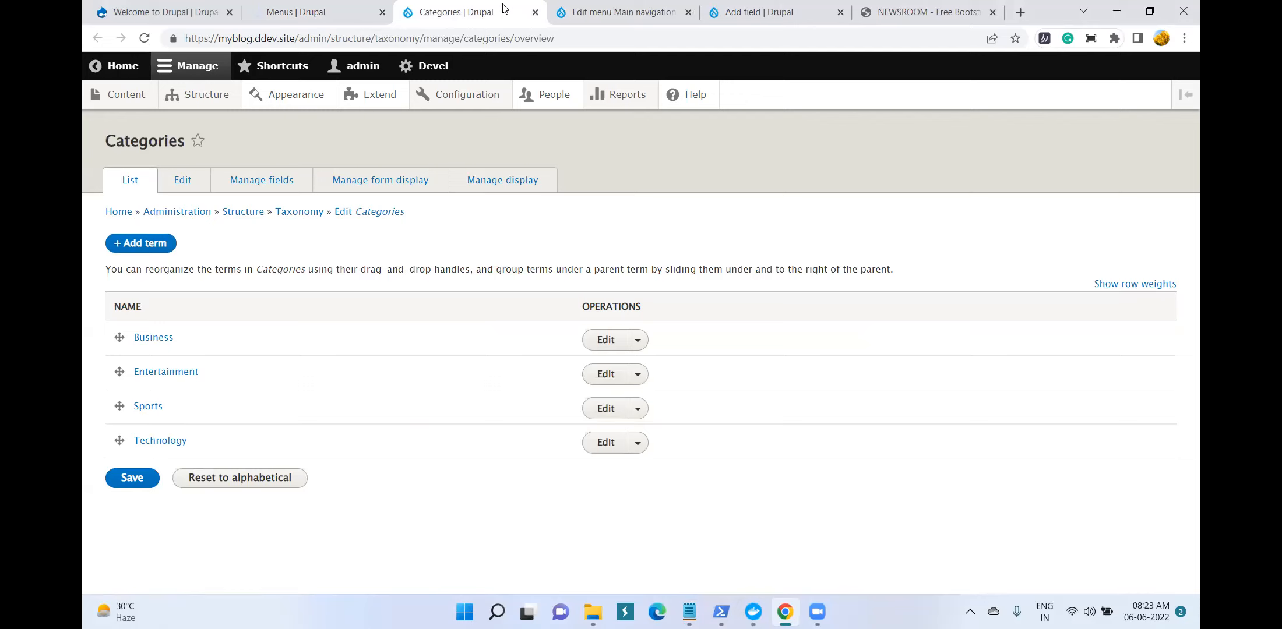
{"action": "left_click", "coordinate": [926, 9]}
{"action": "mouse_move", "coordinate": [376, 164]}
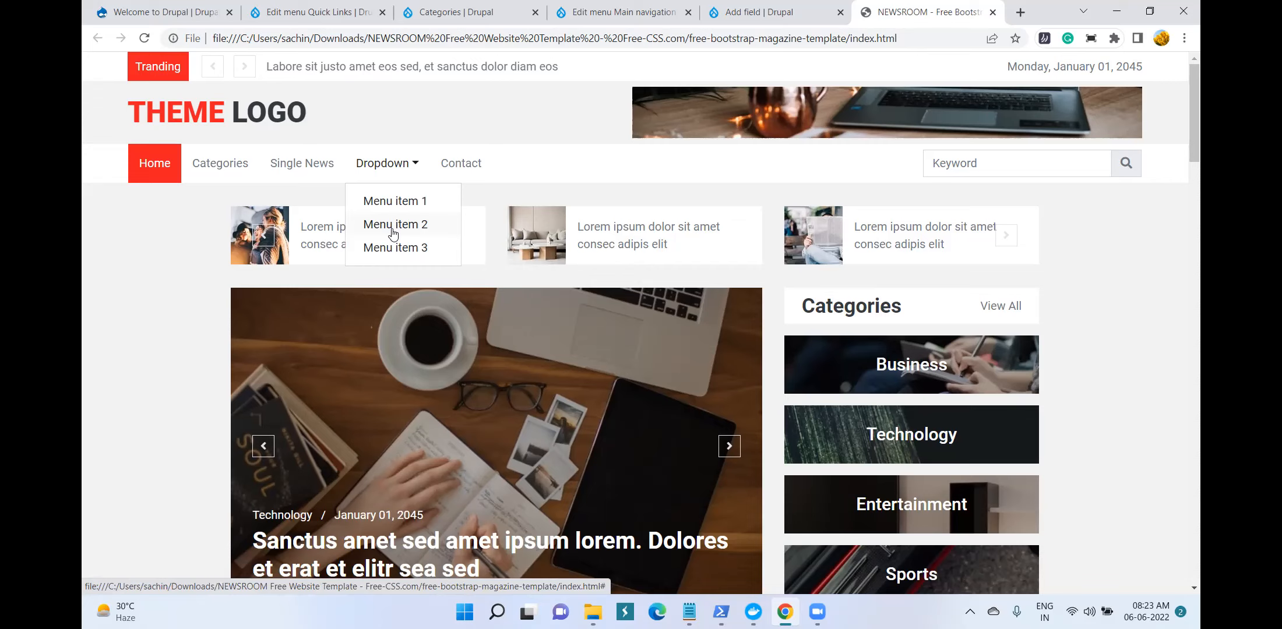
{"action": "left_click", "coordinate": [288, 12]}
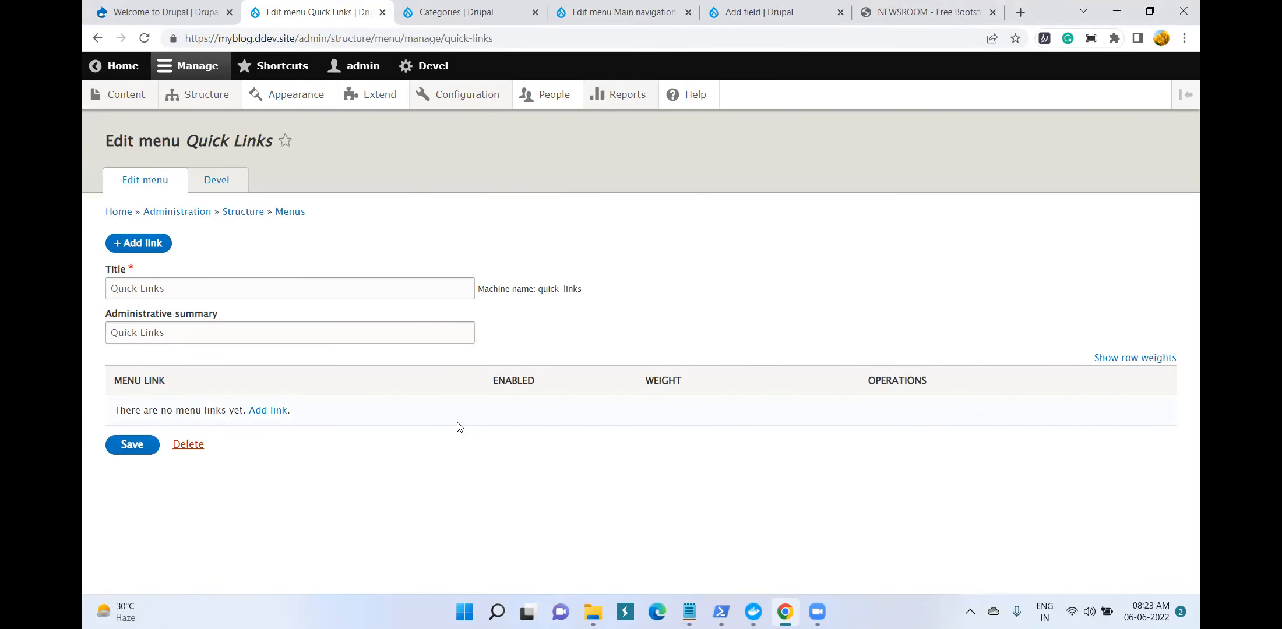
Duplicate the Quick Links menu editing page into four additional browser tabs
{"action": "right_click", "coordinate": [284, 17]}
{"action": "left_click", "coordinate": [332, 127]}
{"action": "right_click", "coordinate": [271, 10]}
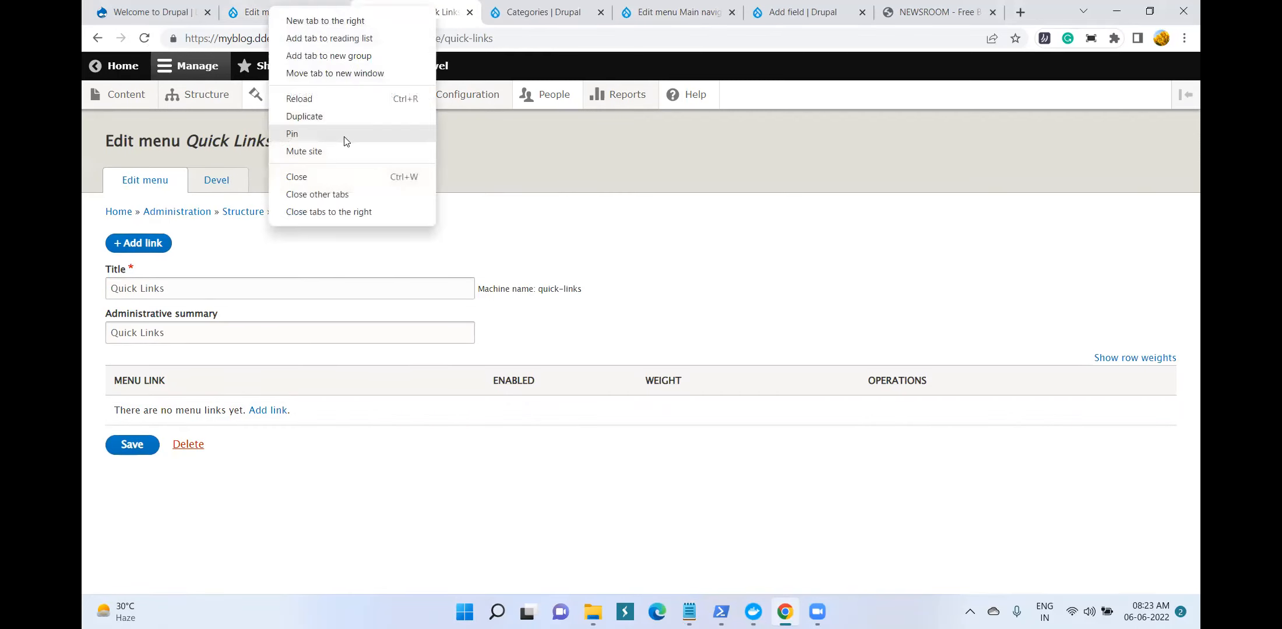
{"action": "left_click", "coordinate": [338, 120]}
{"action": "right_click", "coordinate": [273, 11]}
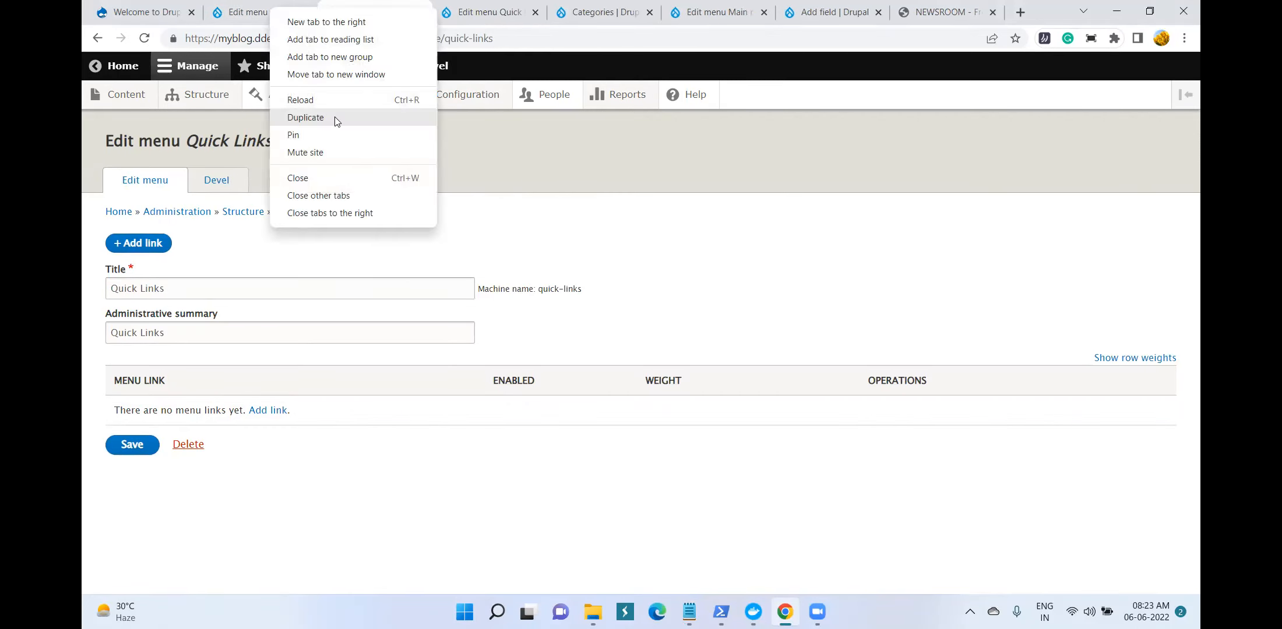
{"action": "left_click", "coordinate": [336, 120]}
{"action": "left_click", "coordinate": [558, 12]}
{"action": "left_click", "coordinate": [204, 4]}
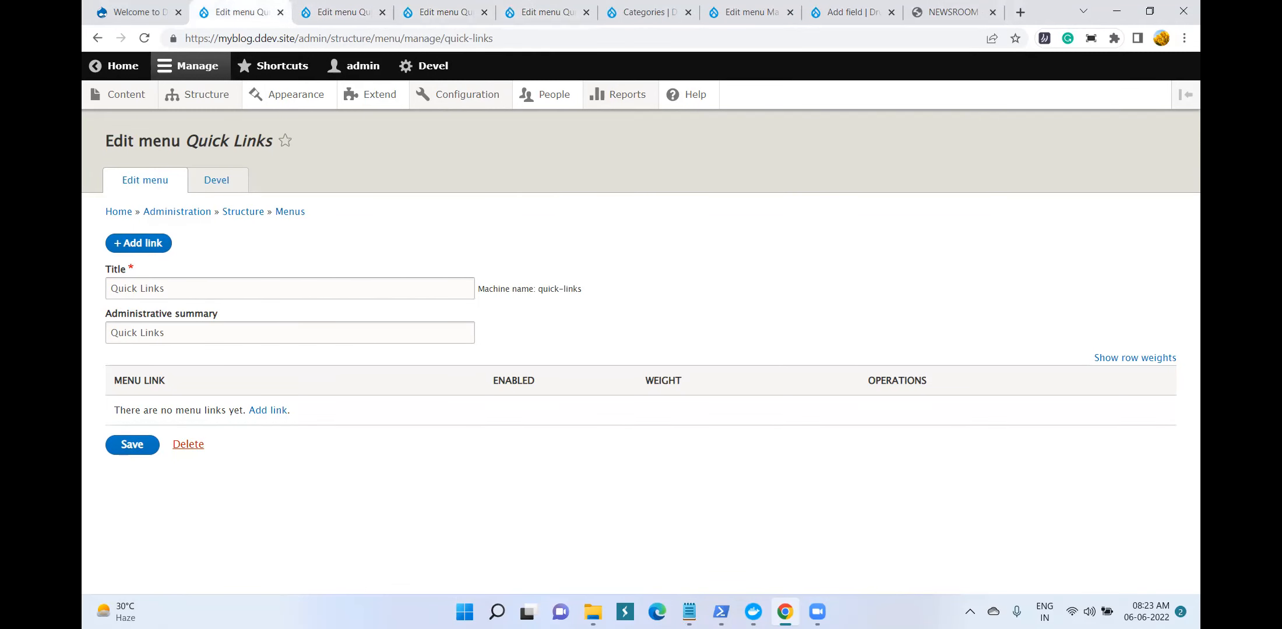
{"action": "key", "text": "alt+Tab"}
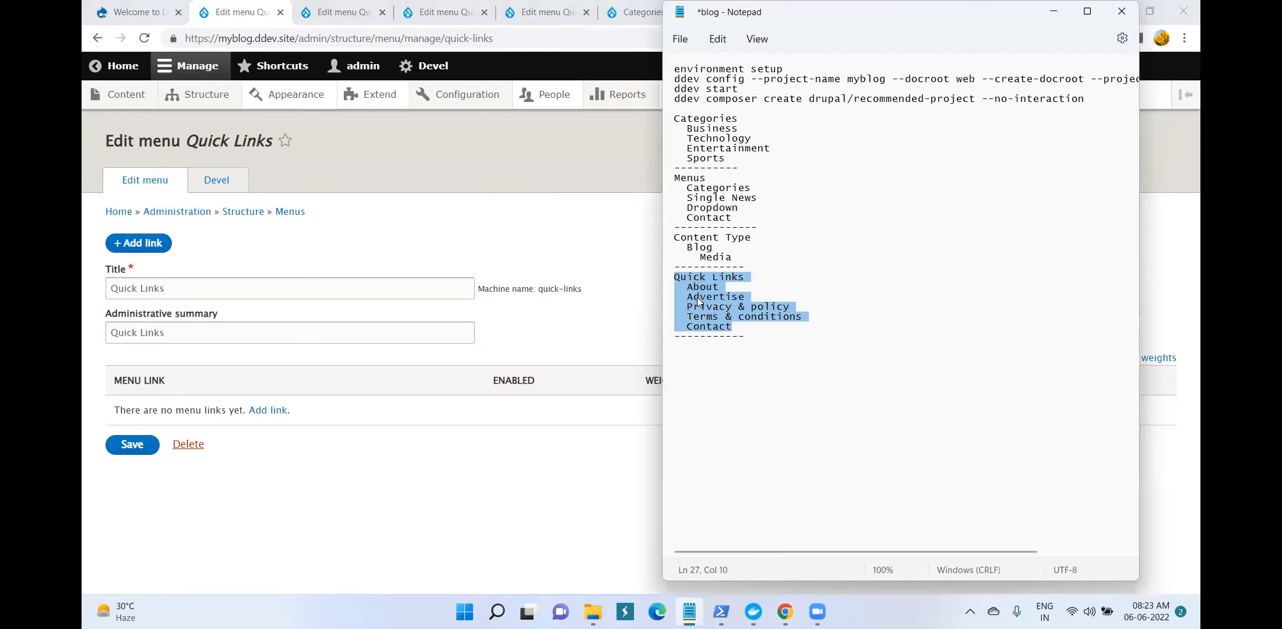
{"action": "left_click", "coordinate": [534, 512]}
{"action": "right_click", "coordinate": [224, 8]}
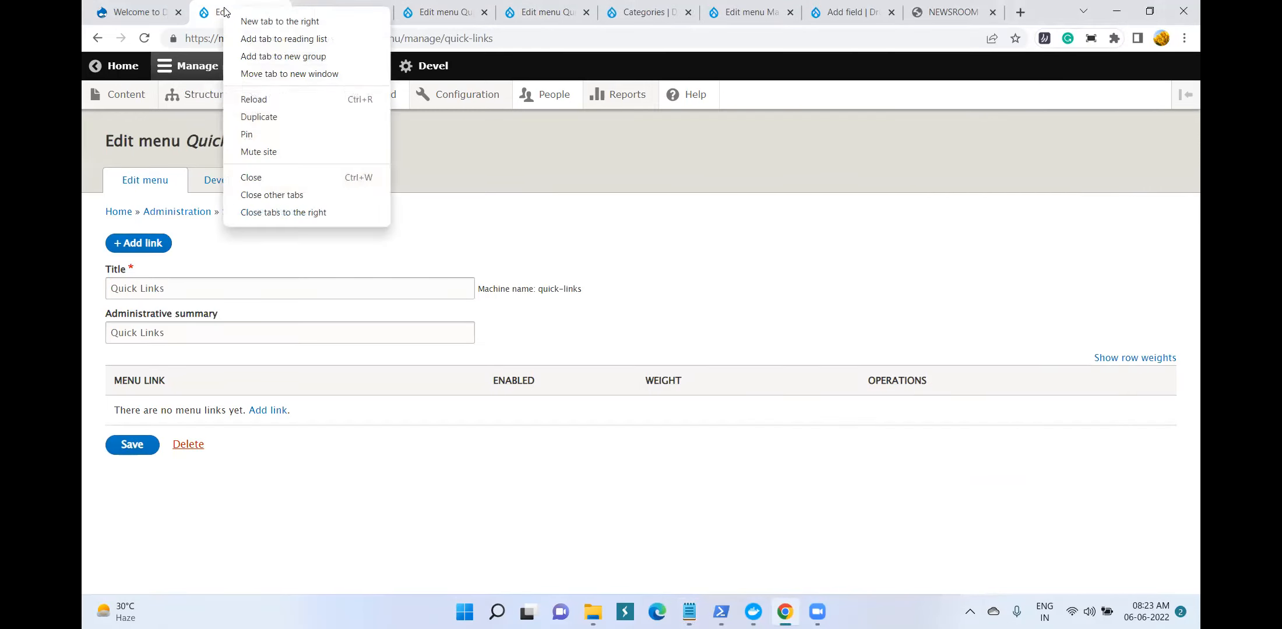
{"action": "left_click", "coordinate": [256, 119]}
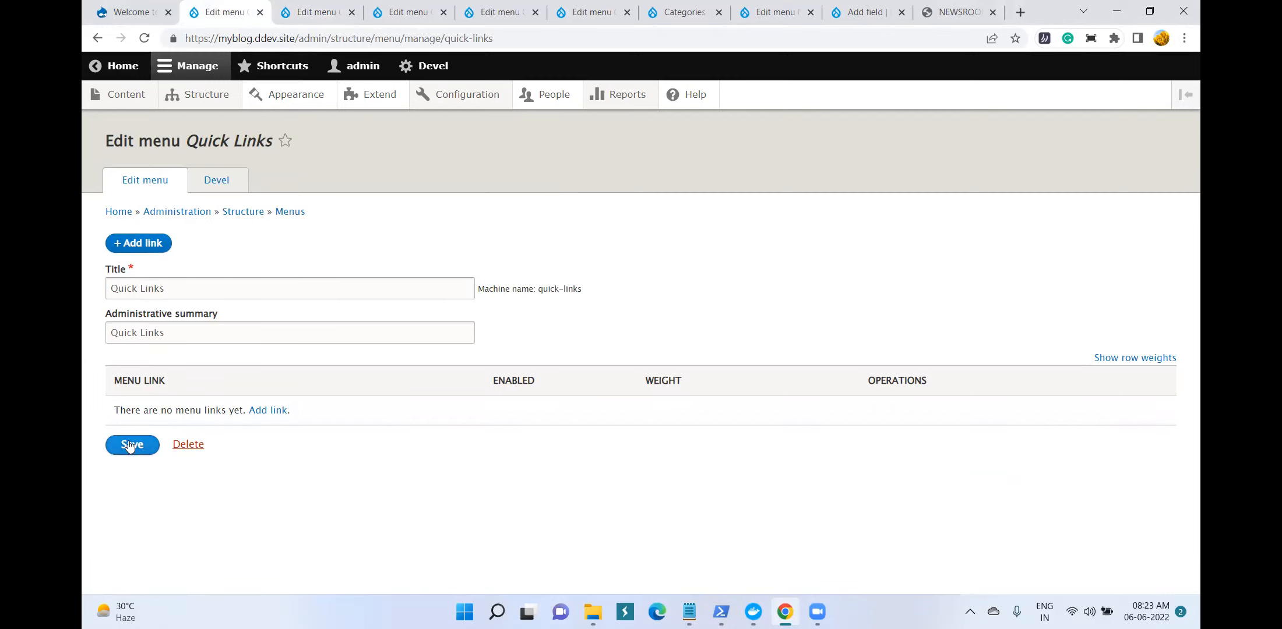
Start adding a link to the Quick Links menu and close the four duplicate editing pages
{"action": "left_click", "coordinate": [141, 254]}
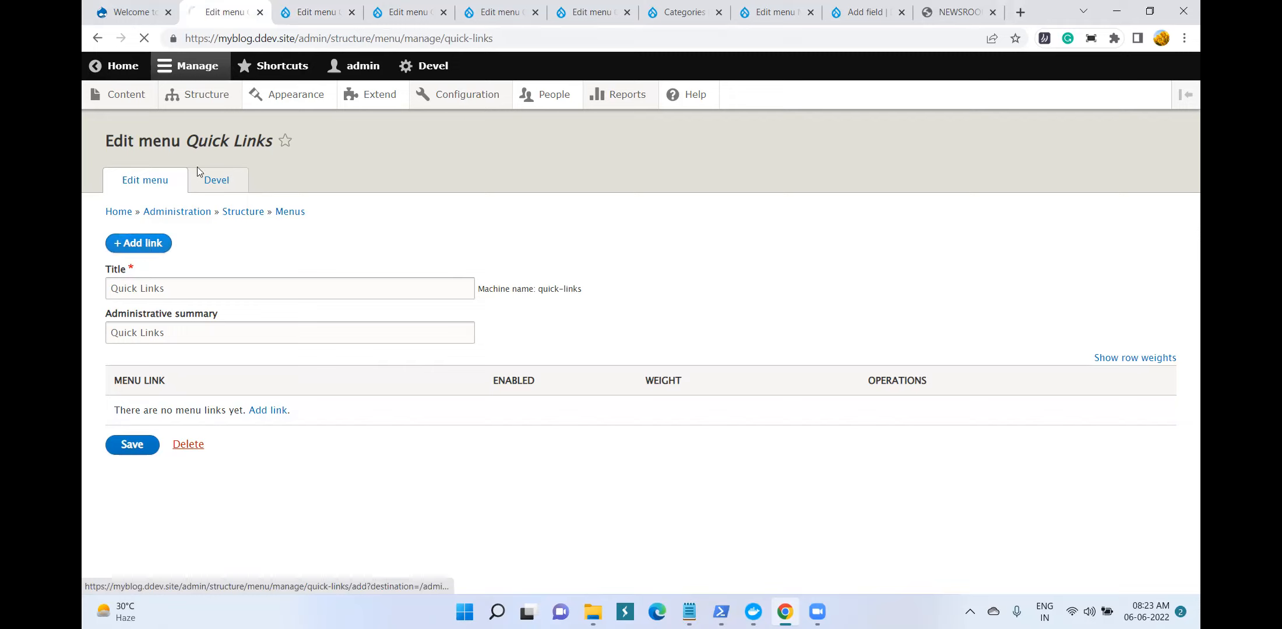
{"action": "left_click", "coordinate": [352, 14]}
{"action": "left_click", "coordinate": [353, 14]}
{"action": "left_click", "coordinate": [352, 13]}
{"action": "left_click", "coordinate": [353, 13]}
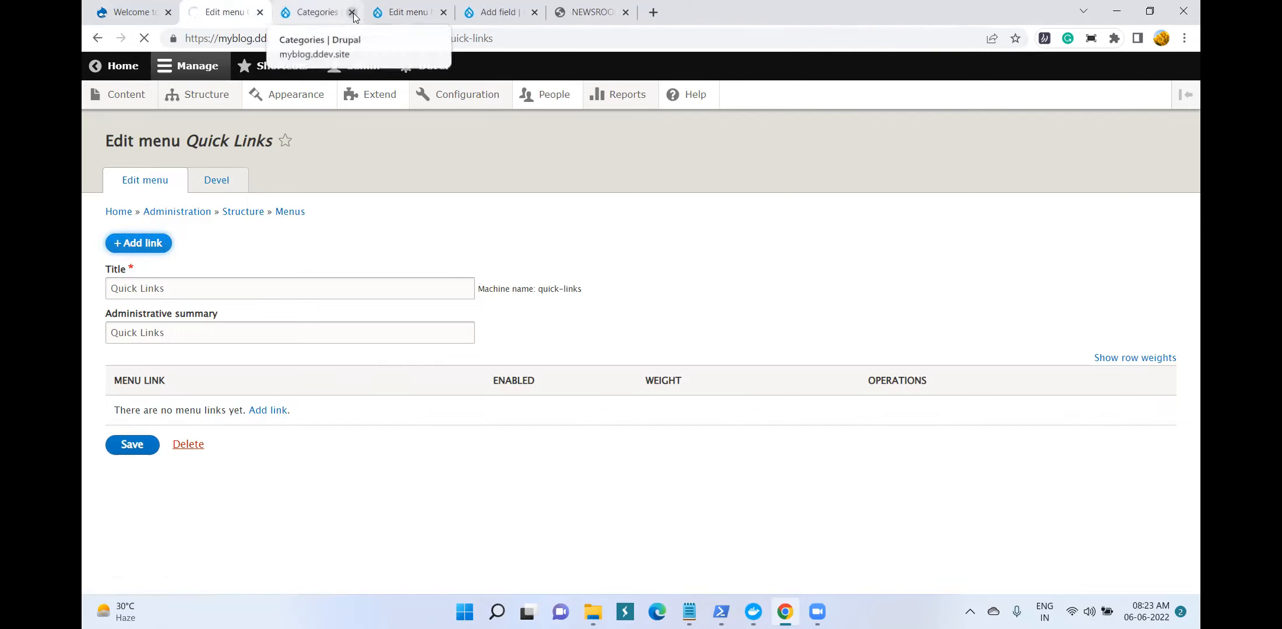
{"action": "left_click", "coordinate": [314, 11]}
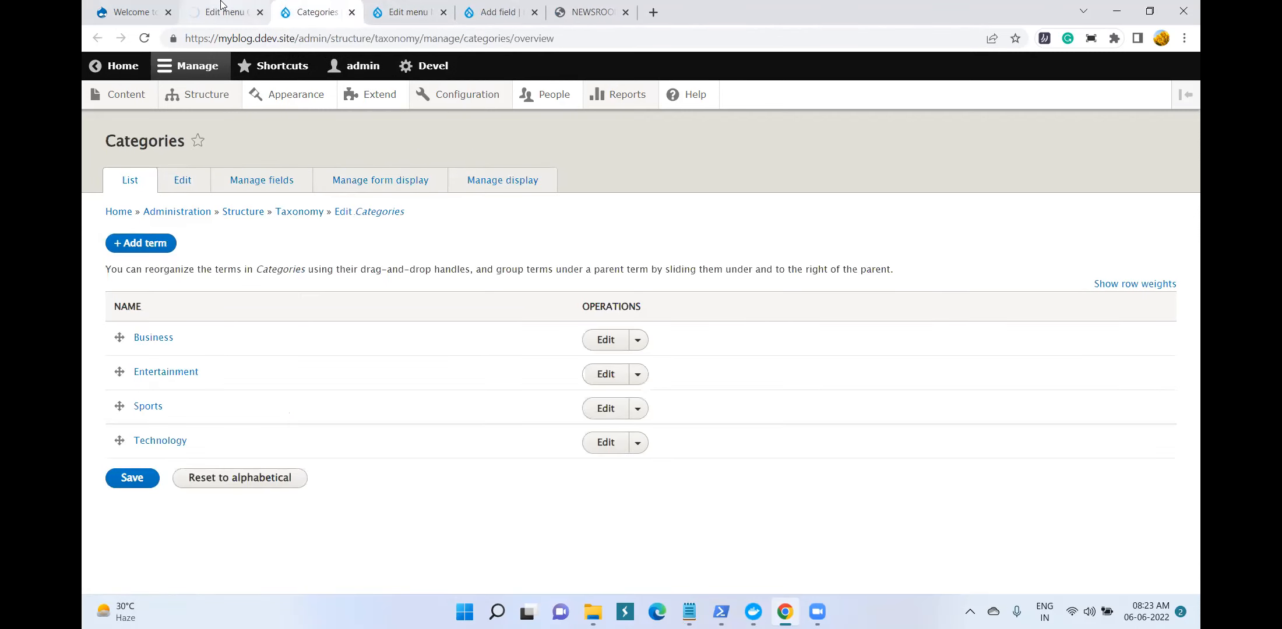
{"action": "left_click", "coordinate": [221, 6]}
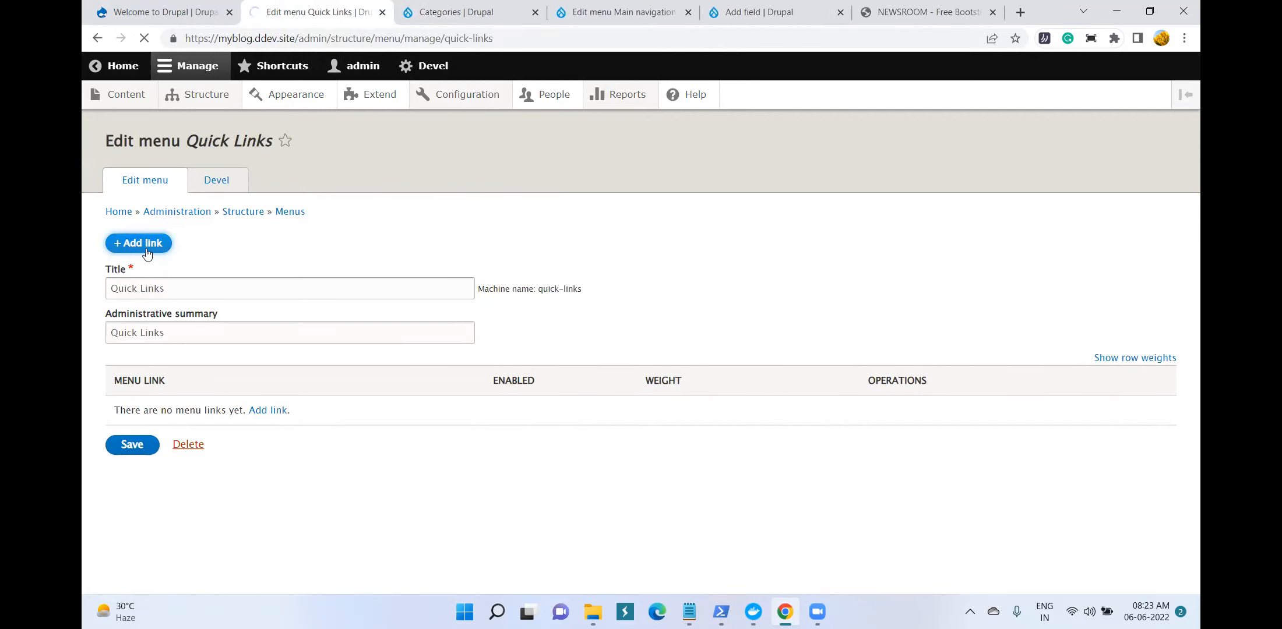
Set the Image field's machine-readable name to image_blog and resubmit the new Blog field
{"action": "left_click", "coordinate": [754, 12]}
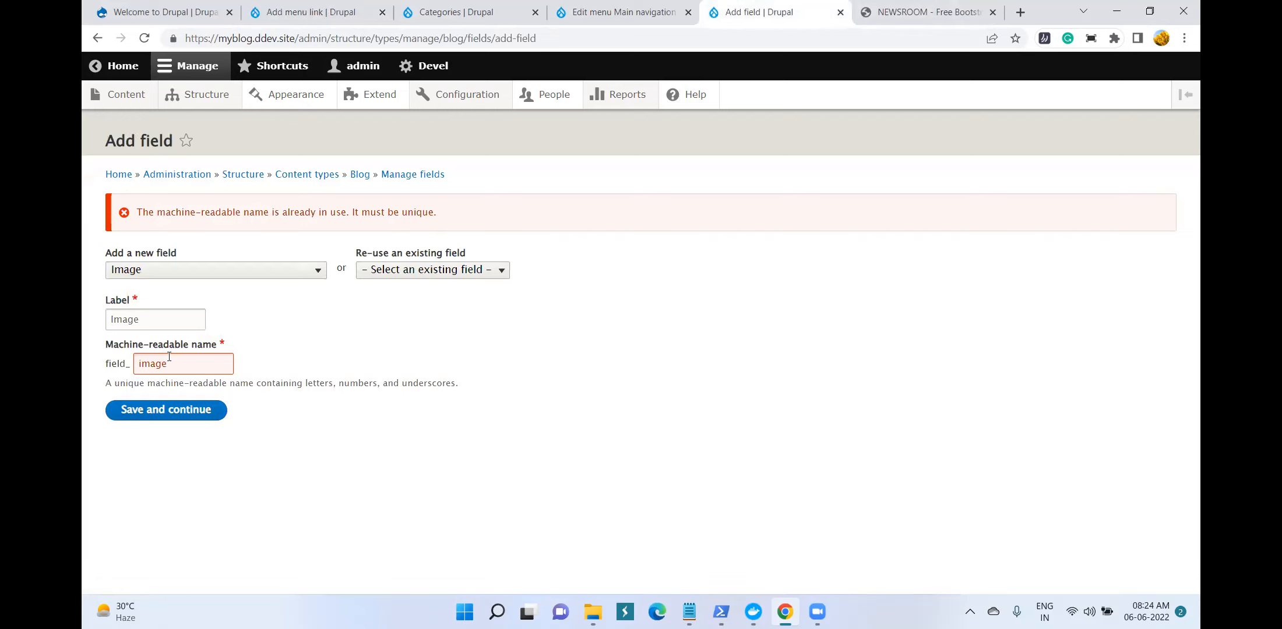
{"action": "left_click", "coordinate": [140, 363]}
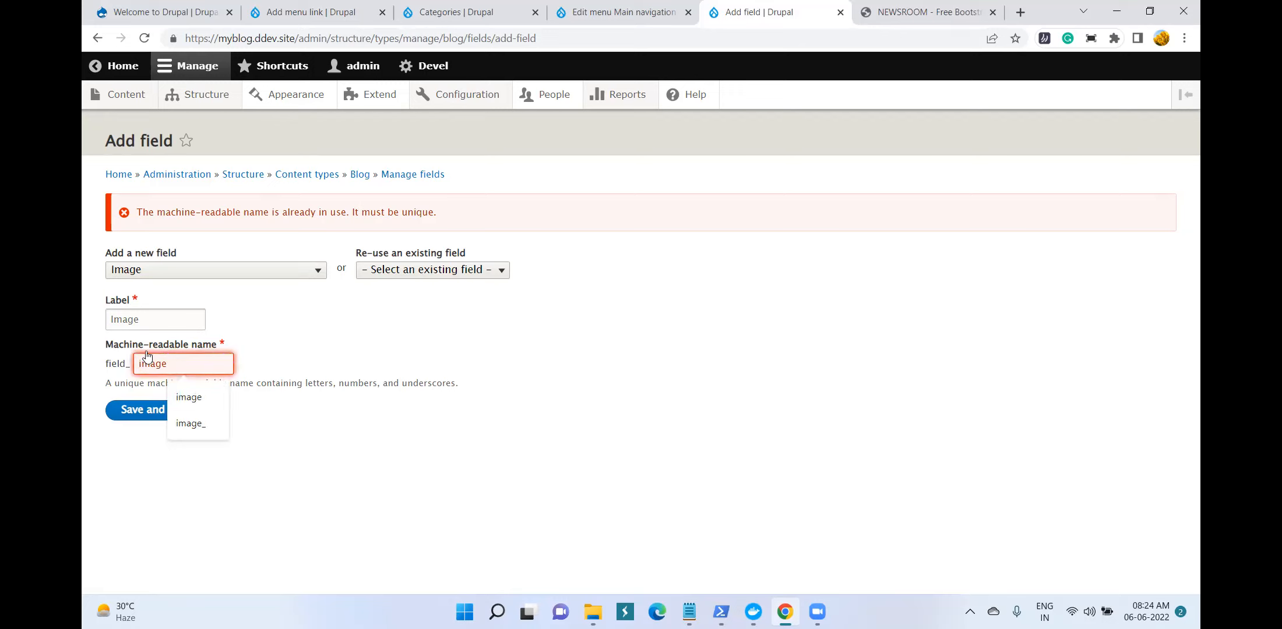
{"action": "key", "text": "End"}
{"action": "type", "text": "_blog"}
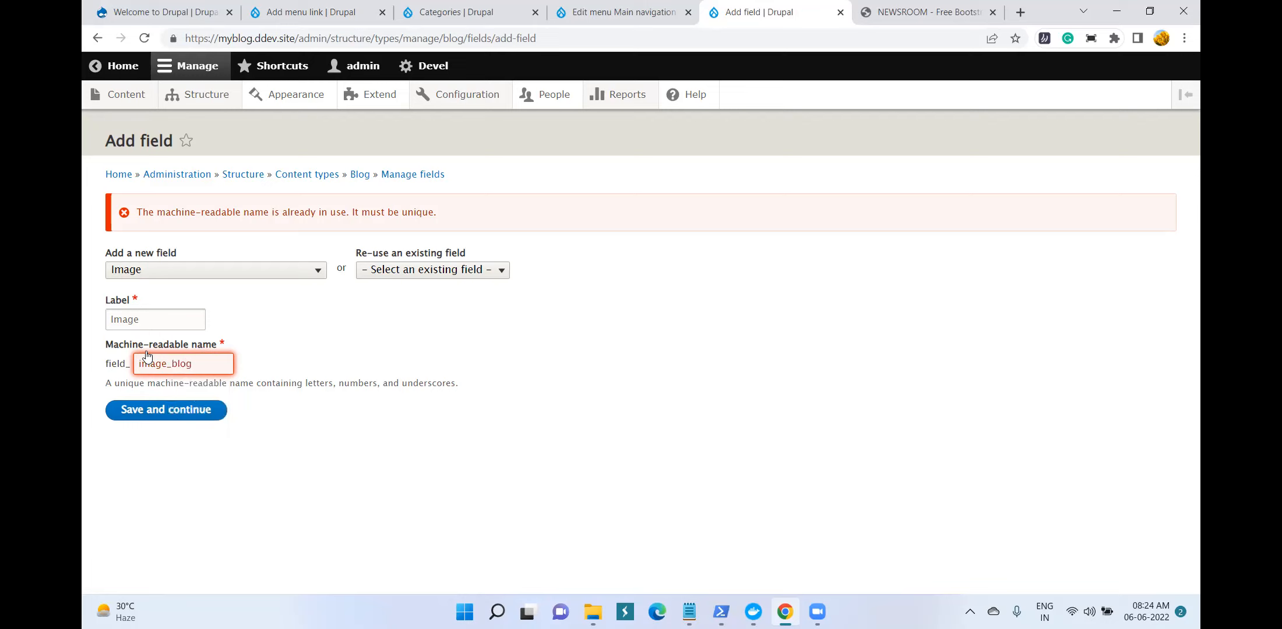
{"action": "left_click", "coordinate": [145, 411]}
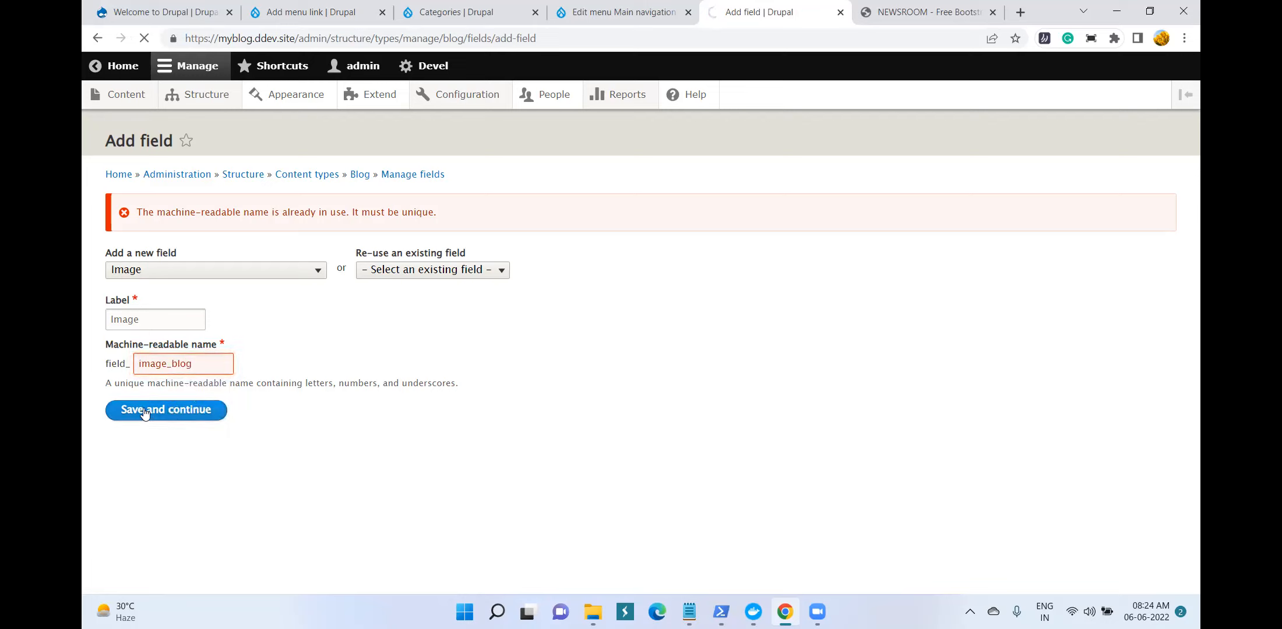
Add a Quick Links menu link titled About, as listed in the Notepad outline, pointing to <nolink>, and save it
{"action": "left_click", "coordinate": [286, 8]}
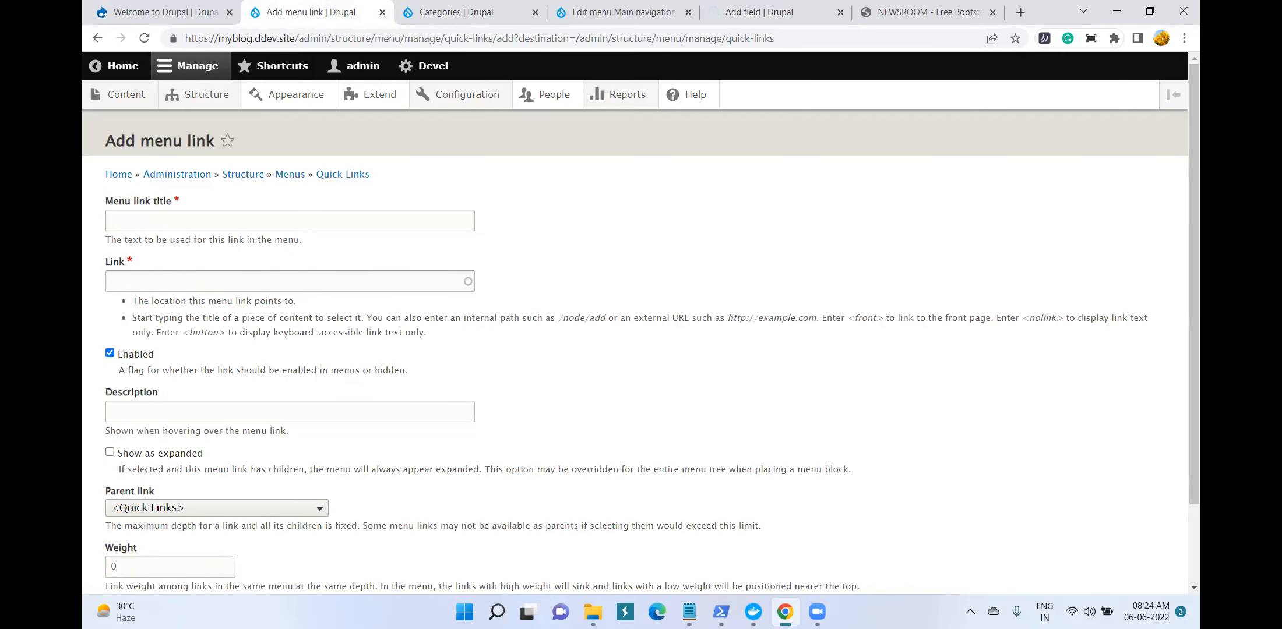
{"action": "left_click", "coordinate": [689, 612]}
{"action": "double_click", "coordinate": [701, 289]}
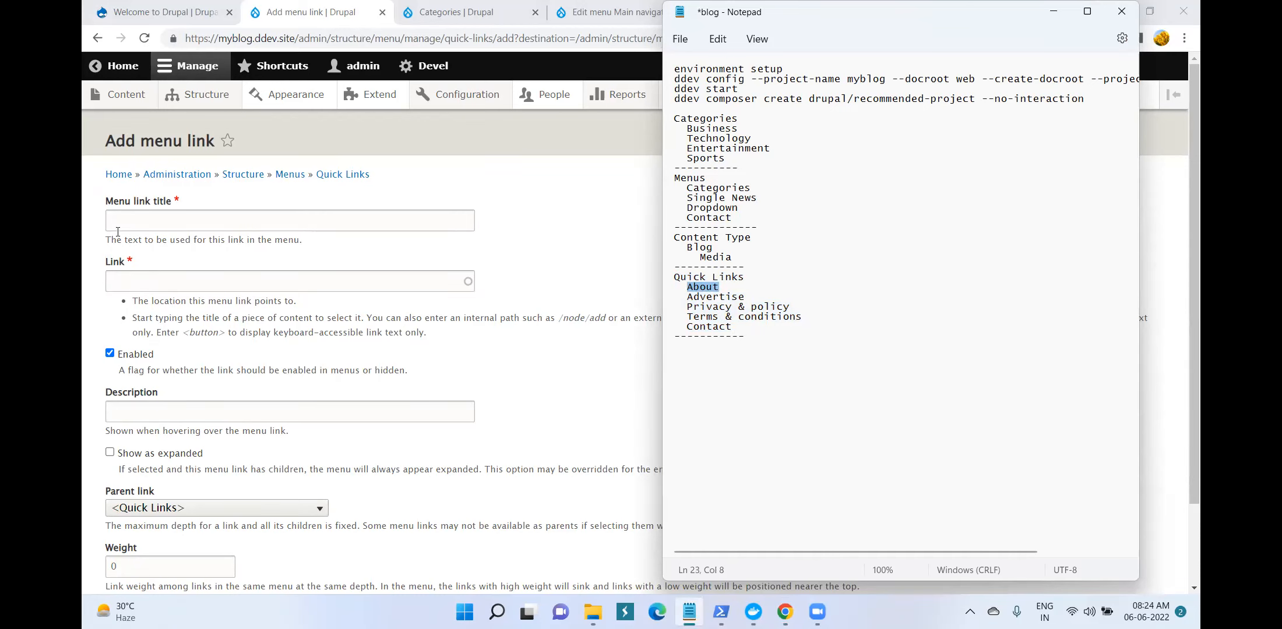
{"action": "left_click", "coordinate": [384, 221]}
{"action": "type", "text": "About"}
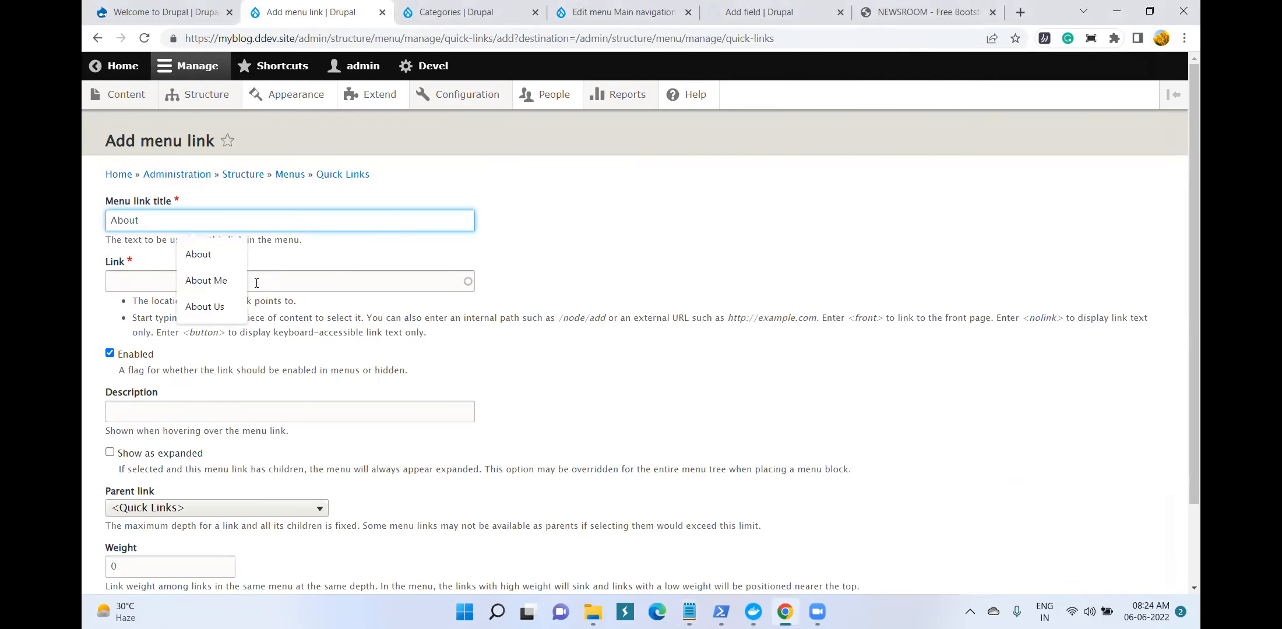
{"action": "left_click", "coordinate": [256, 283]}
{"action": "type", "text": "<no"}
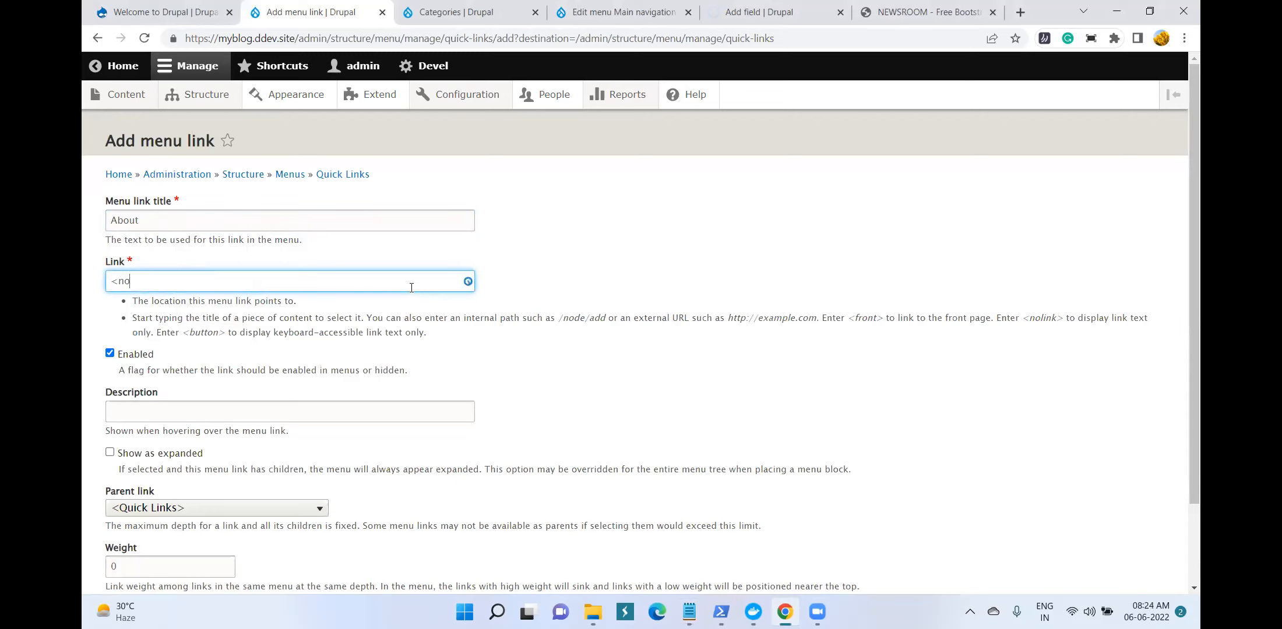
{"action": "type", "text": "link>"}
{"action": "scroll", "coordinate": [441, 287], "scroll_direction": "down", "scroll_amount": 2}
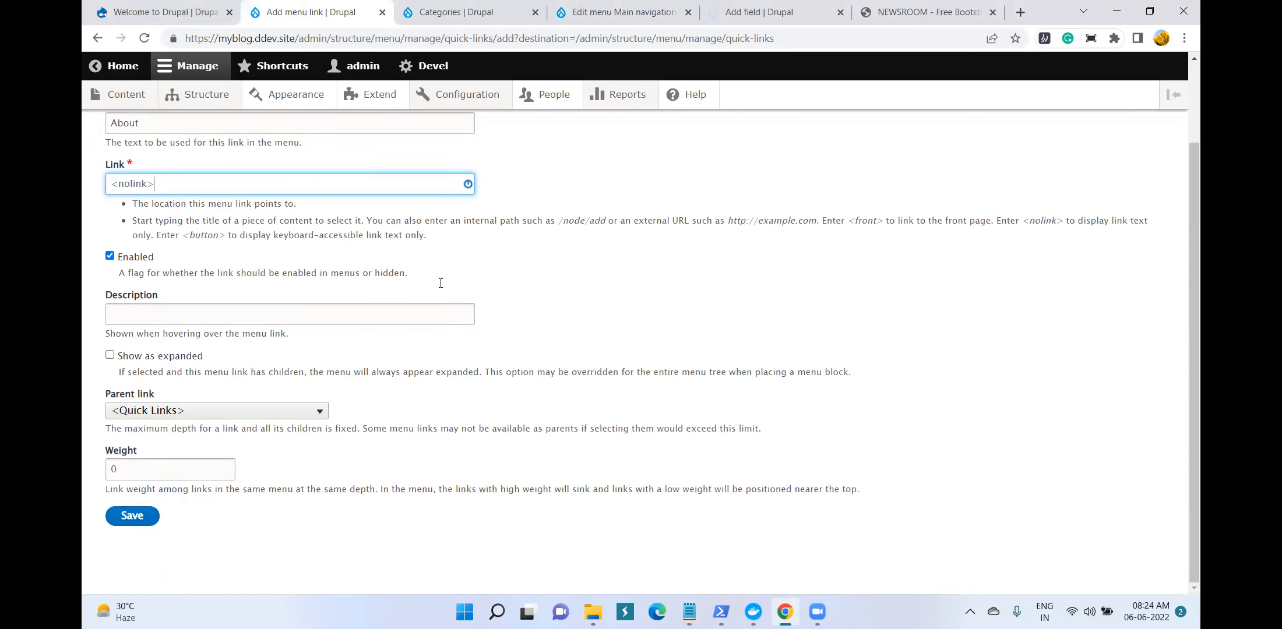
{"action": "left_click", "coordinate": [112, 517]}
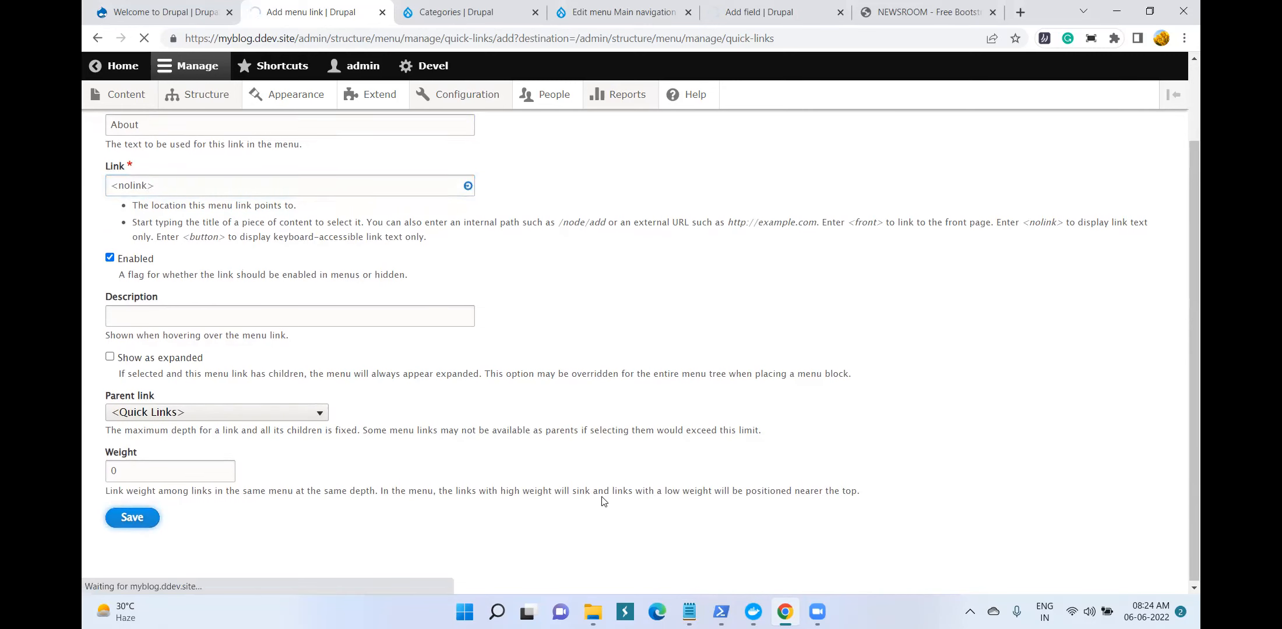
{"action": "left_click", "coordinate": [689, 612]}
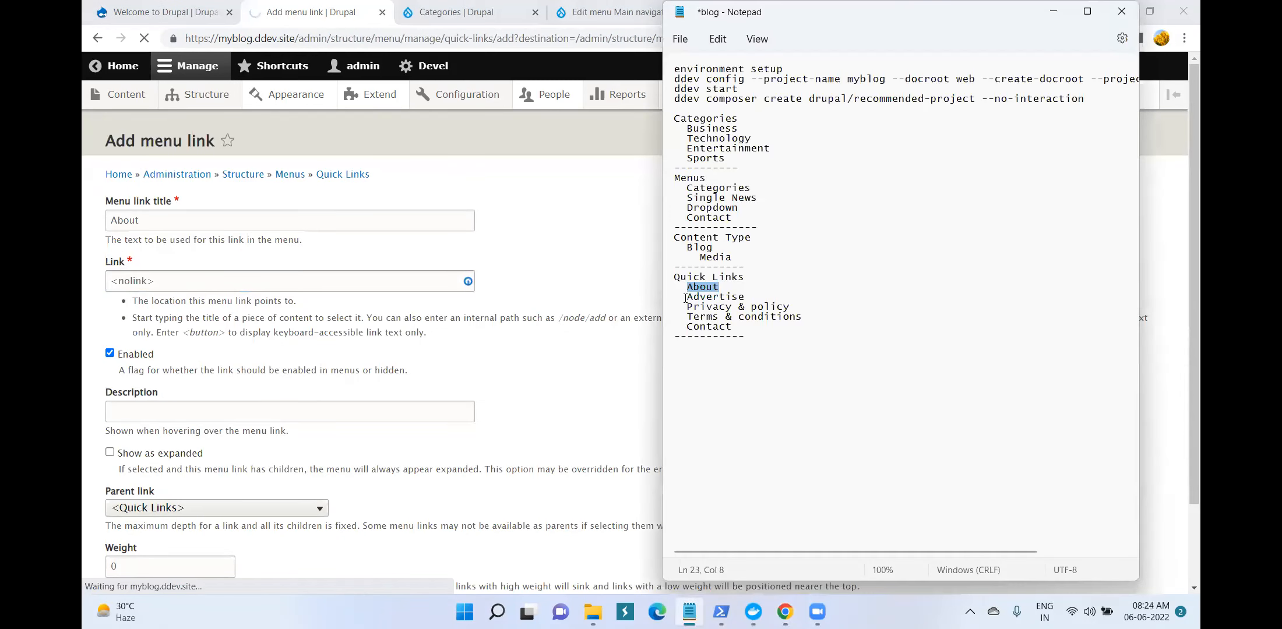
{"action": "left_click", "coordinate": [599, 389]}
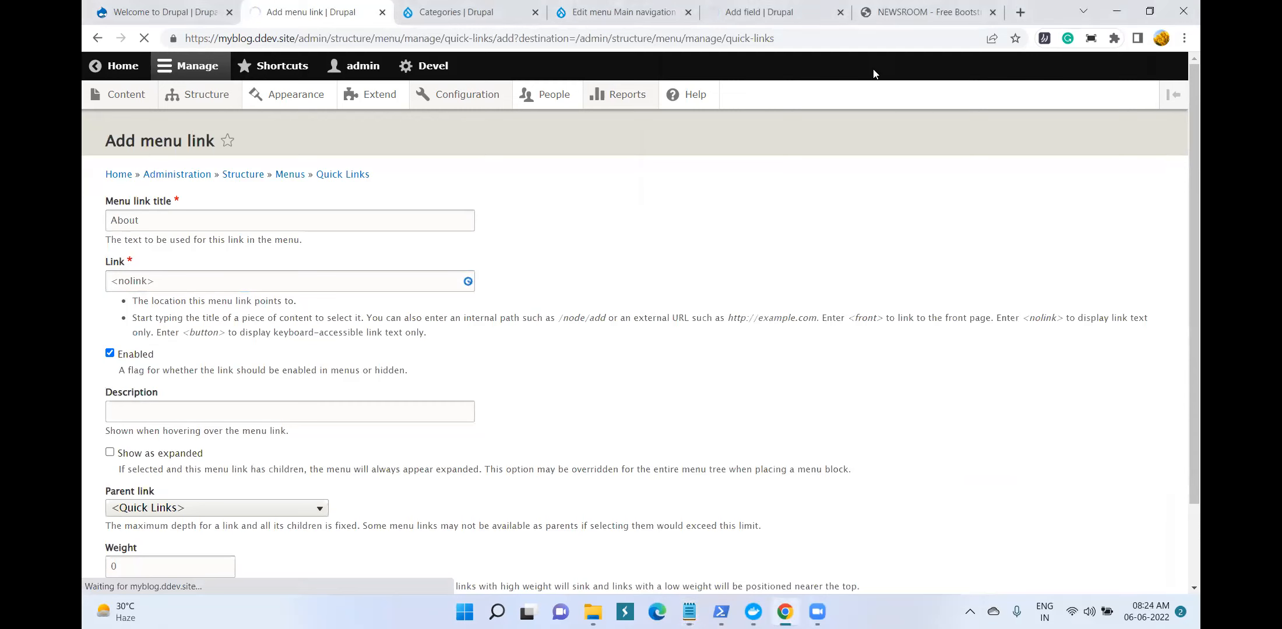
{"action": "left_click", "coordinate": [765, 7]}
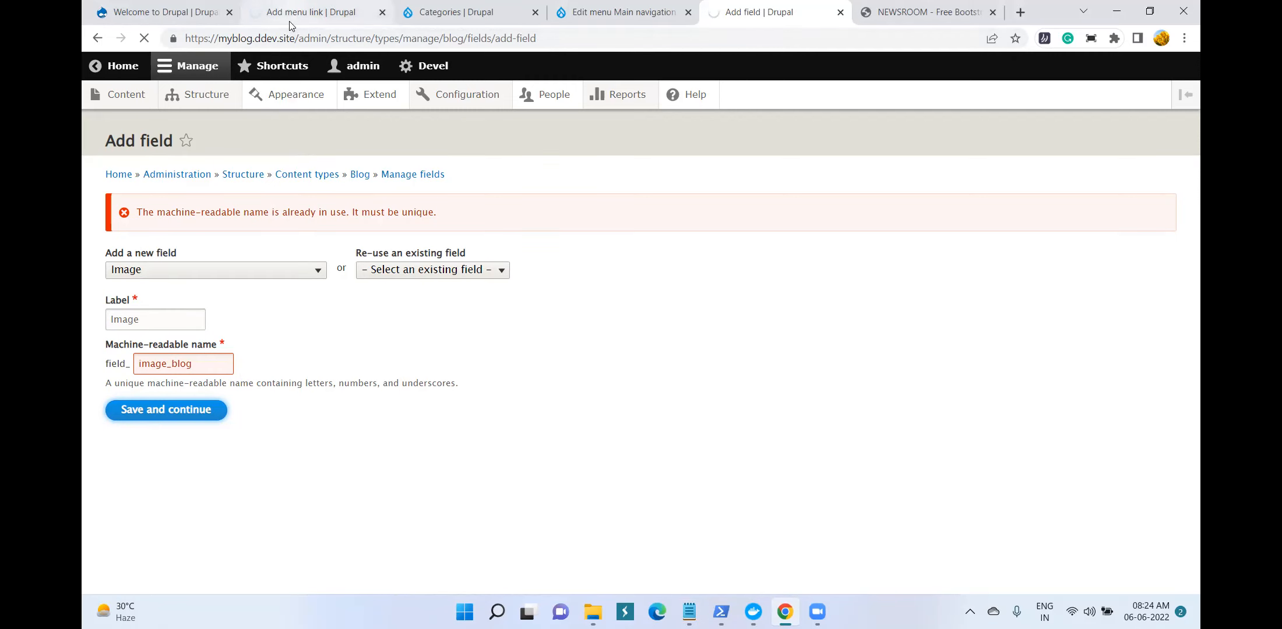
In the Notepad outline, add Categories on a new line below Media under the Blog content type
{"action": "left_click", "coordinate": [689, 612]}
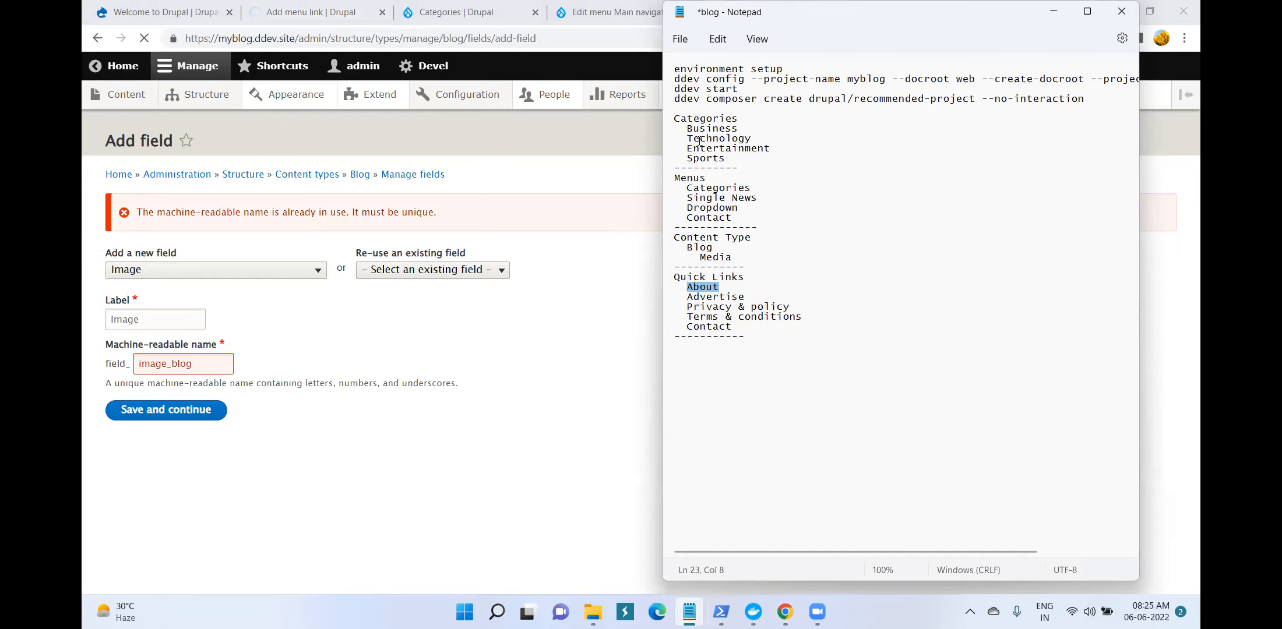
{"action": "double_click", "coordinate": [695, 117]}
{"action": "key", "text": "ctrl+c"}
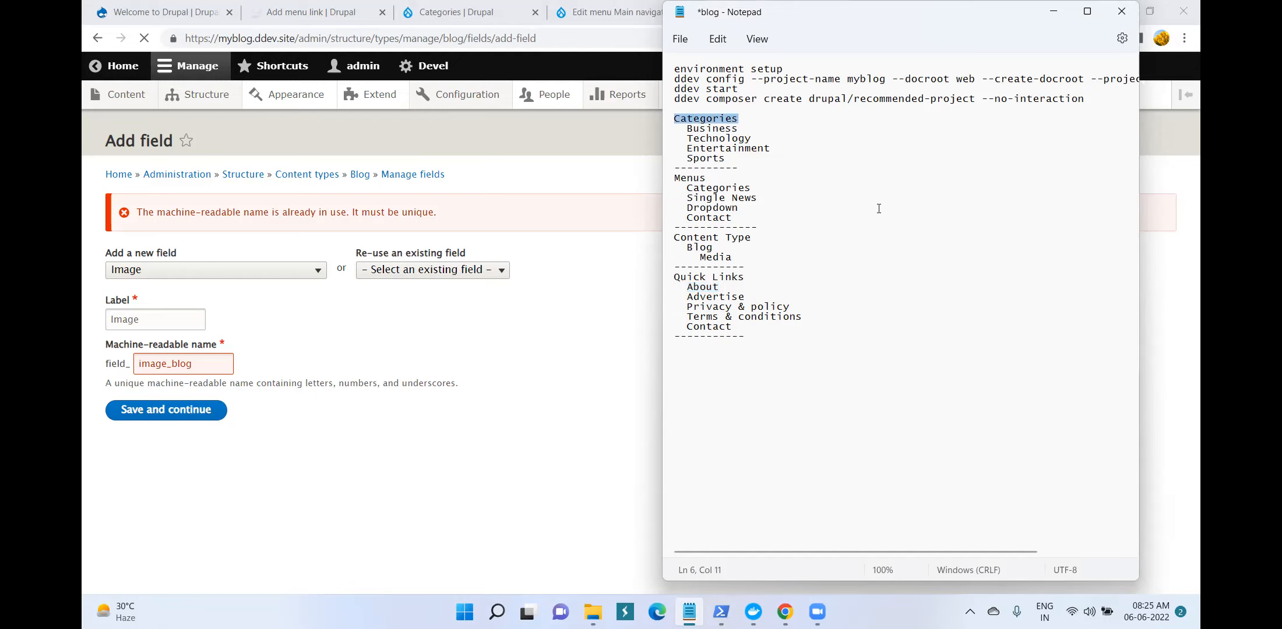
{"action": "left_click", "coordinate": [766, 258]}
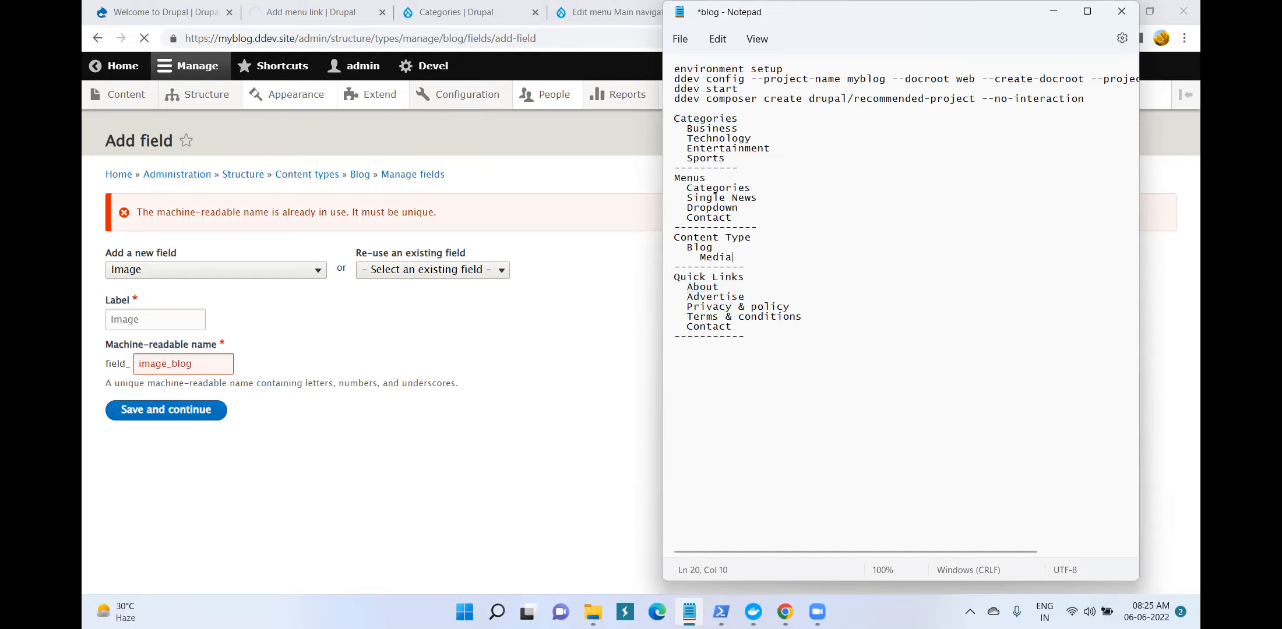
{"action": "key", "text": "Return"}
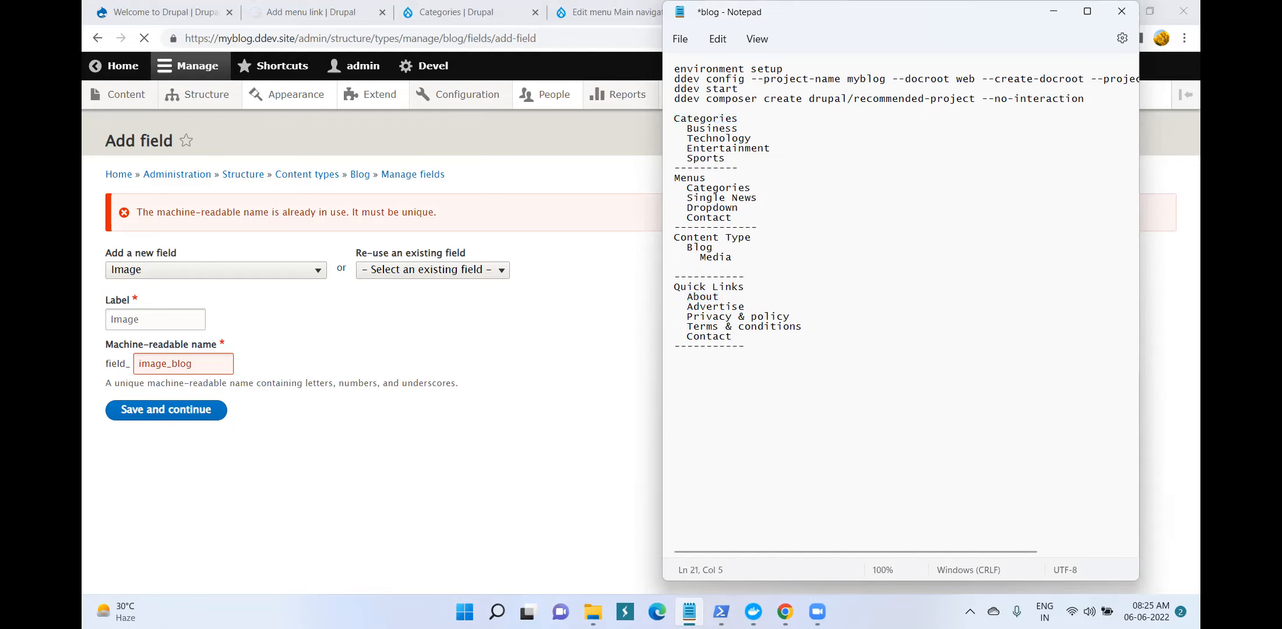
{"action": "key", "text": "ctrl+v"}
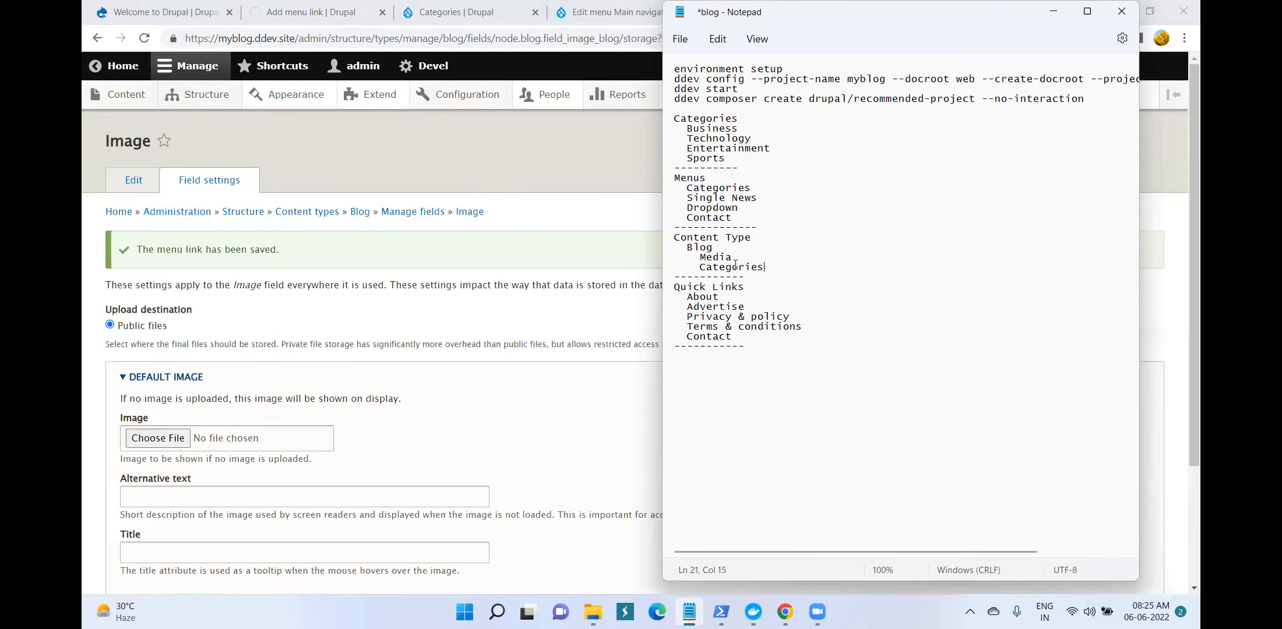
Review the Image field's storage settings and save them with Public files and a limit of 1 value
{"action": "left_click", "coordinate": [418, 288]}
{"action": "scroll", "coordinate": [416, 290], "scroll_direction": "down", "scroll_amount": 2}
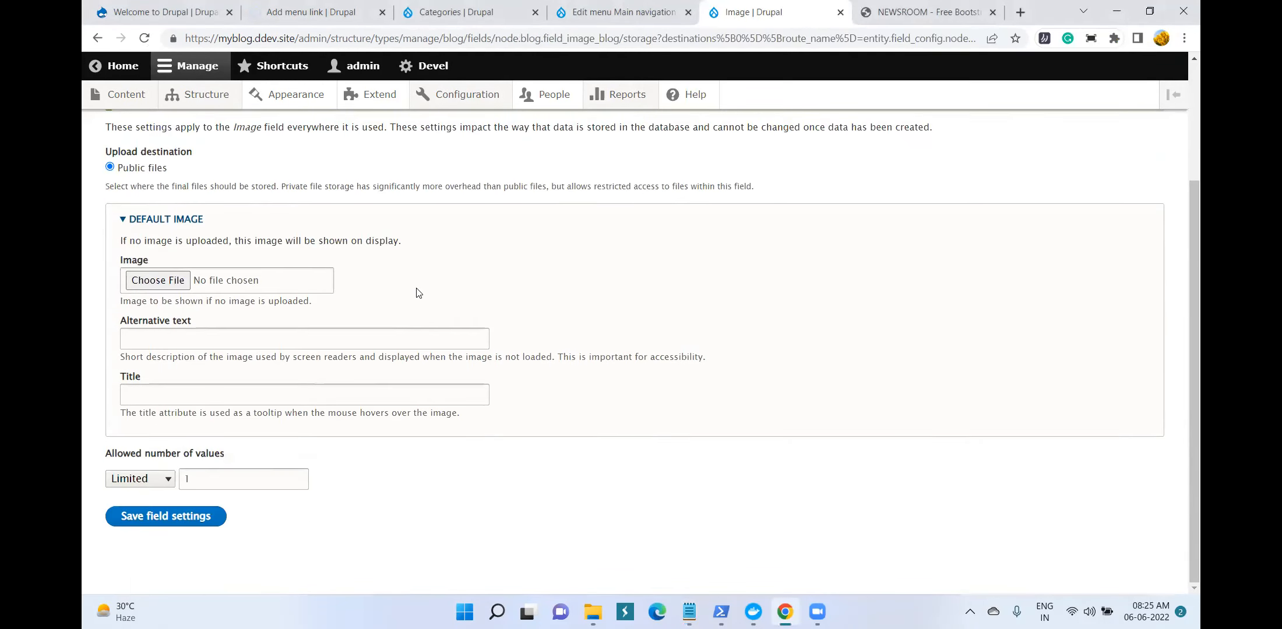
{"action": "scroll", "coordinate": [417, 293], "scroll_direction": "up", "scroll_amount": 2}
{"action": "scroll", "coordinate": [411, 296], "scroll_direction": "down", "scroll_amount": 3}
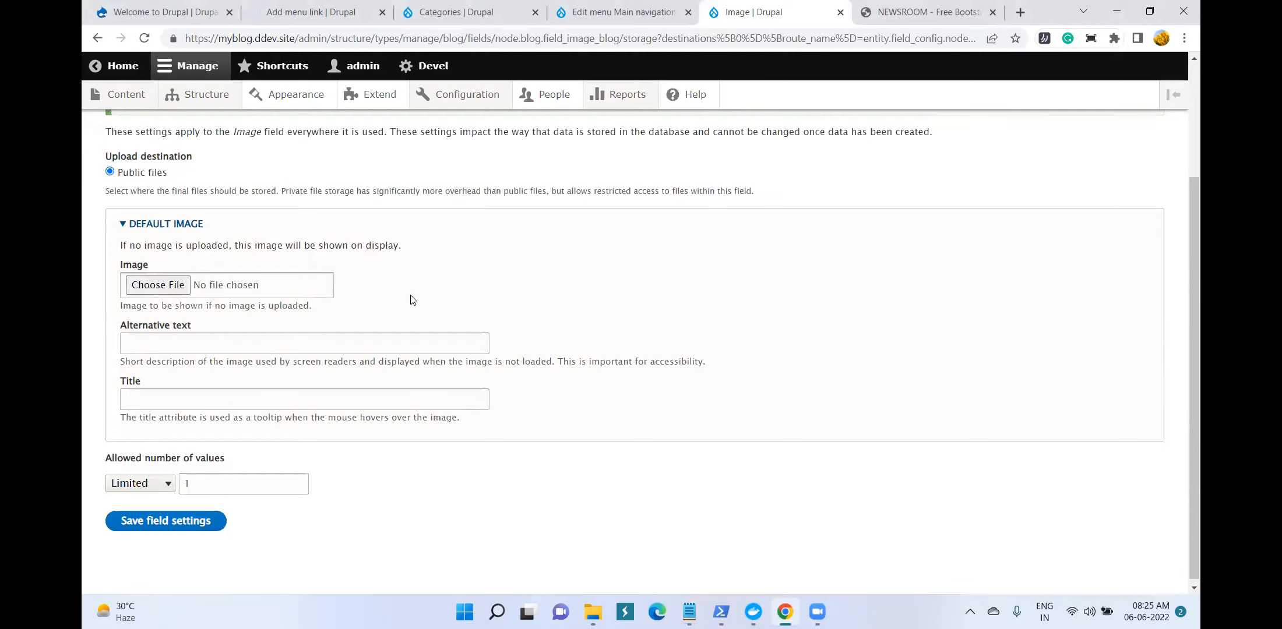
{"action": "scroll", "coordinate": [411, 298], "scroll_direction": "up", "scroll_amount": 3}
{"action": "scroll", "coordinate": [413, 300], "scroll_direction": "down", "scroll_amount": 3}
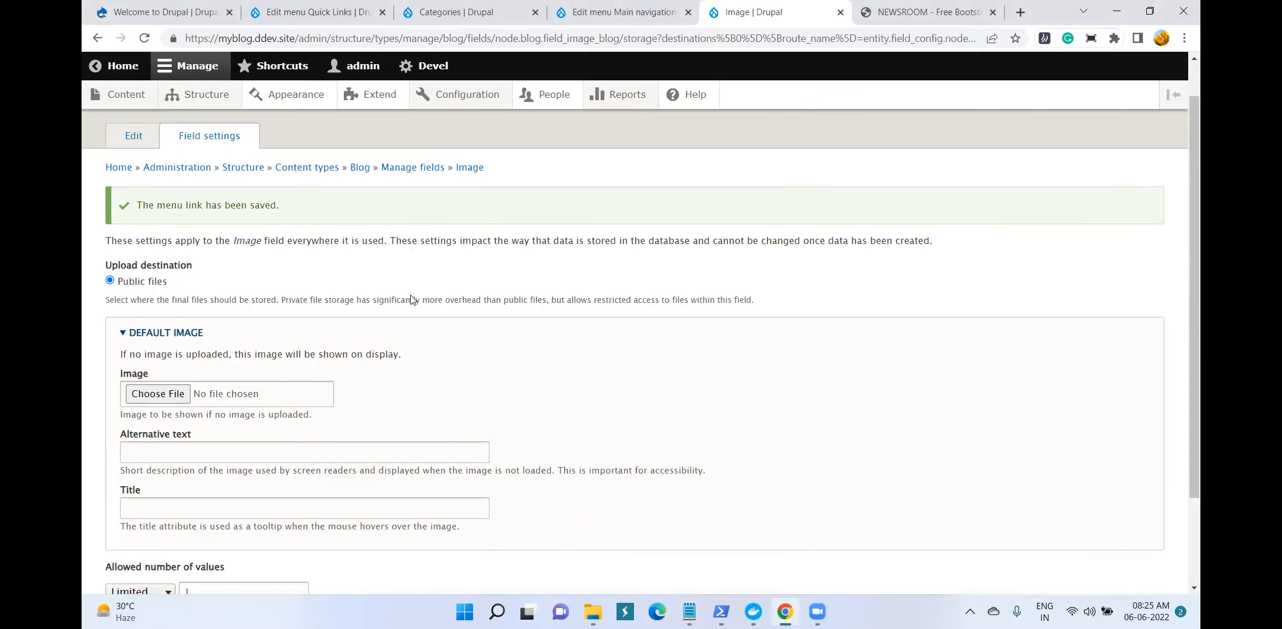
{"action": "scroll", "coordinate": [184, 369], "scroll_direction": "up", "scroll_amount": 3}
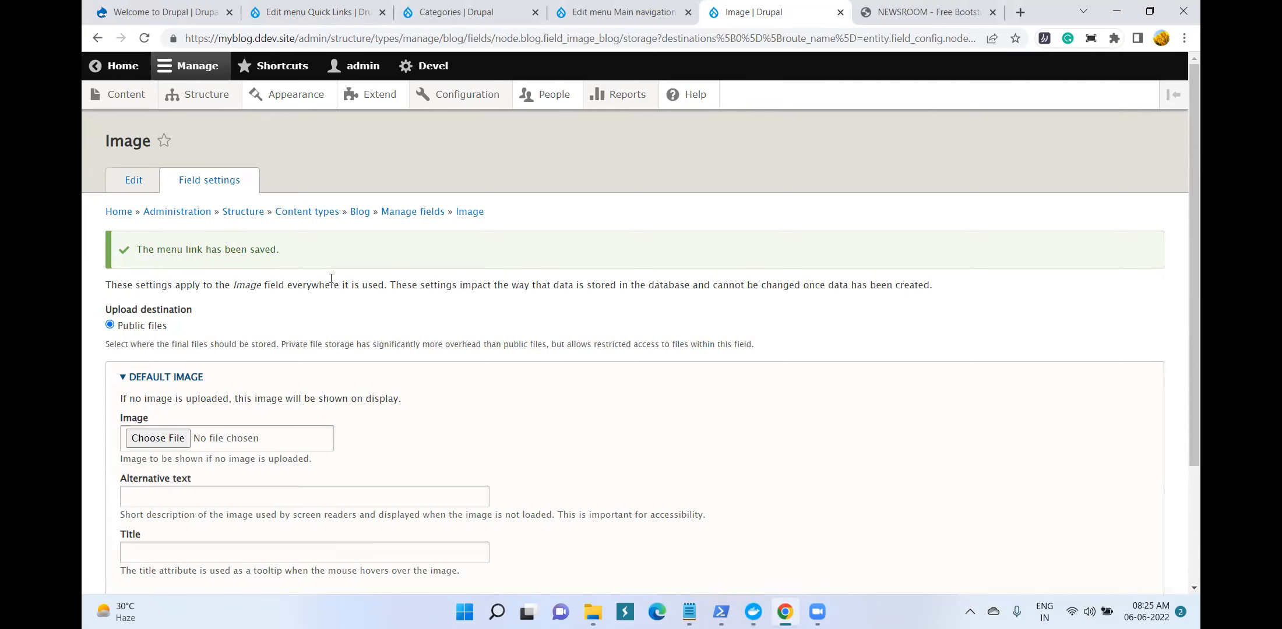
{"action": "scroll", "coordinate": [331, 279], "scroll_direction": "down", "scroll_amount": 3}
{"action": "left_click", "coordinate": [153, 517]}
Start adding another link to the Quick Links menu and select Advertise in the Notepad outline
{"action": "left_click", "coordinate": [344, 11]}
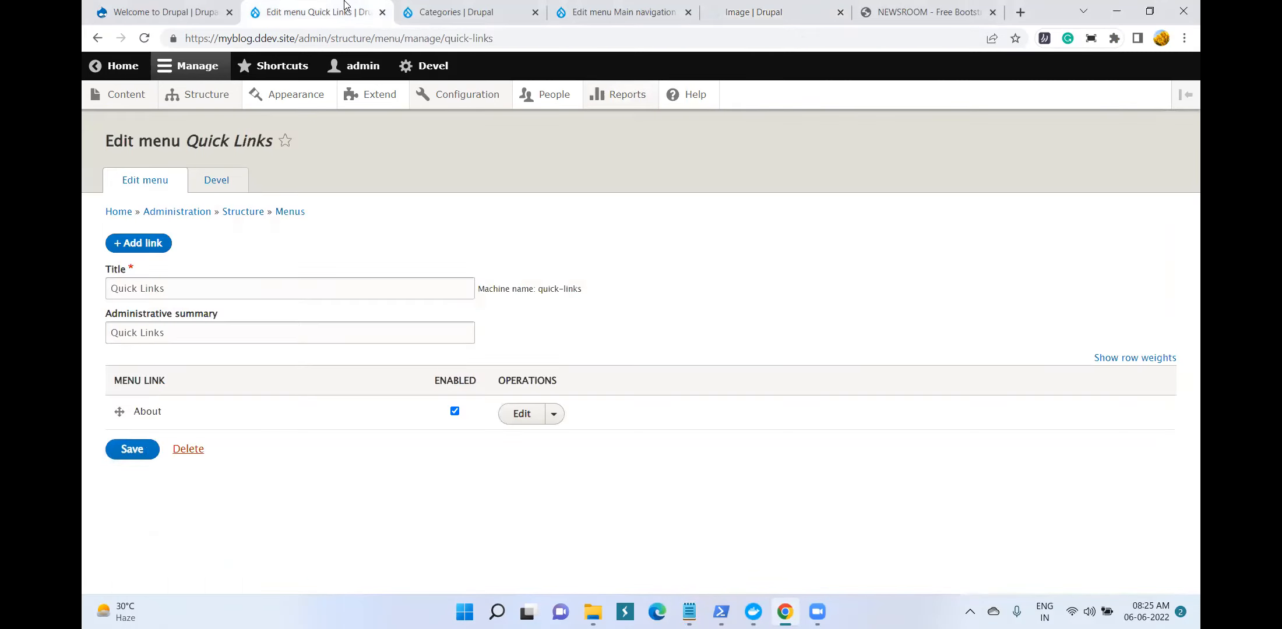
{"action": "left_click", "coordinate": [466, 8]}
{"action": "left_click", "coordinate": [320, 11]}
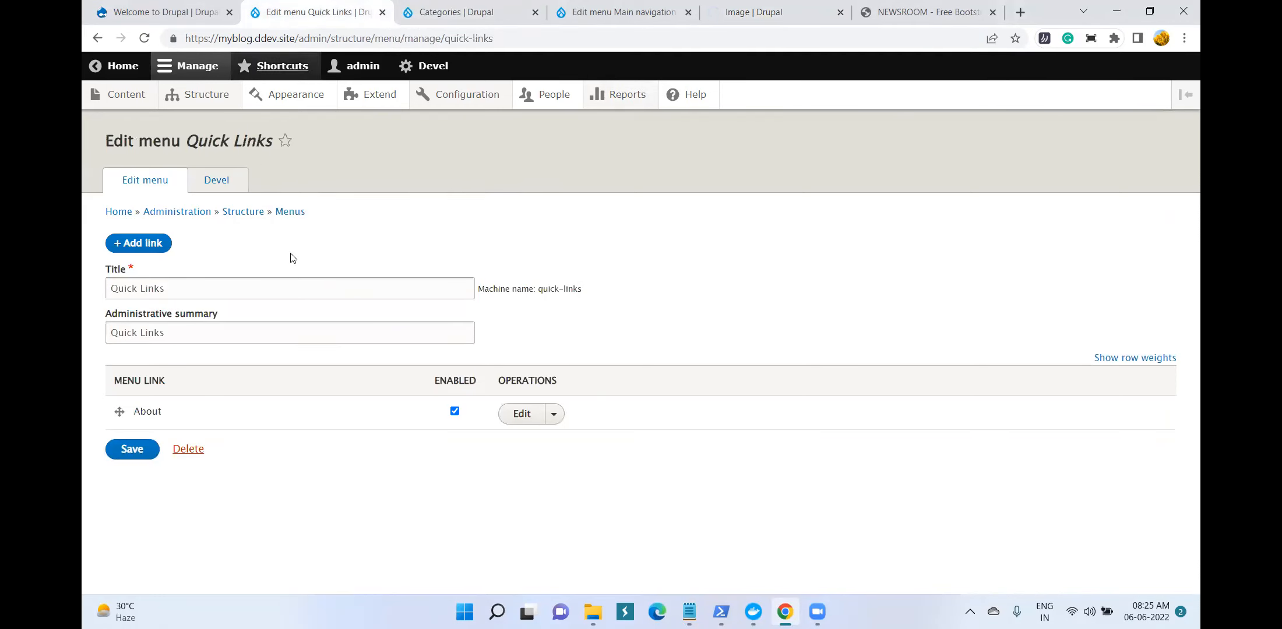
{"action": "left_click", "coordinate": [146, 250]}
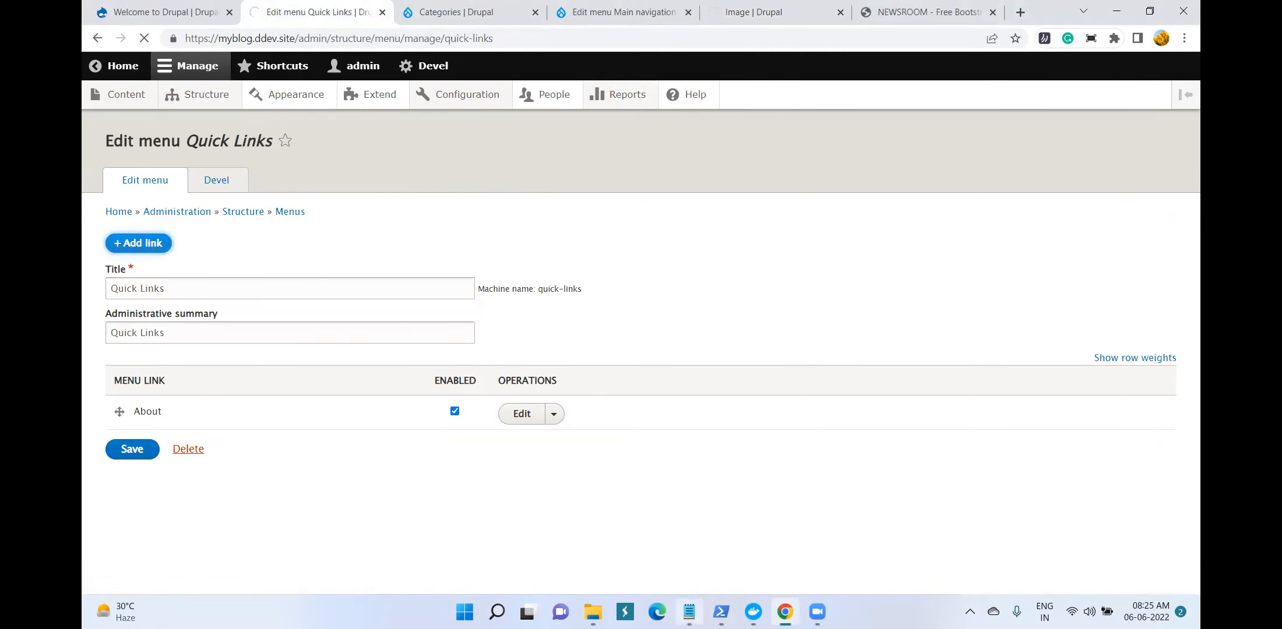
{"action": "left_click", "coordinate": [689, 612]}
{"action": "left_click_drag", "start_coordinate": [689, 307], "coordinate": [731, 312]}
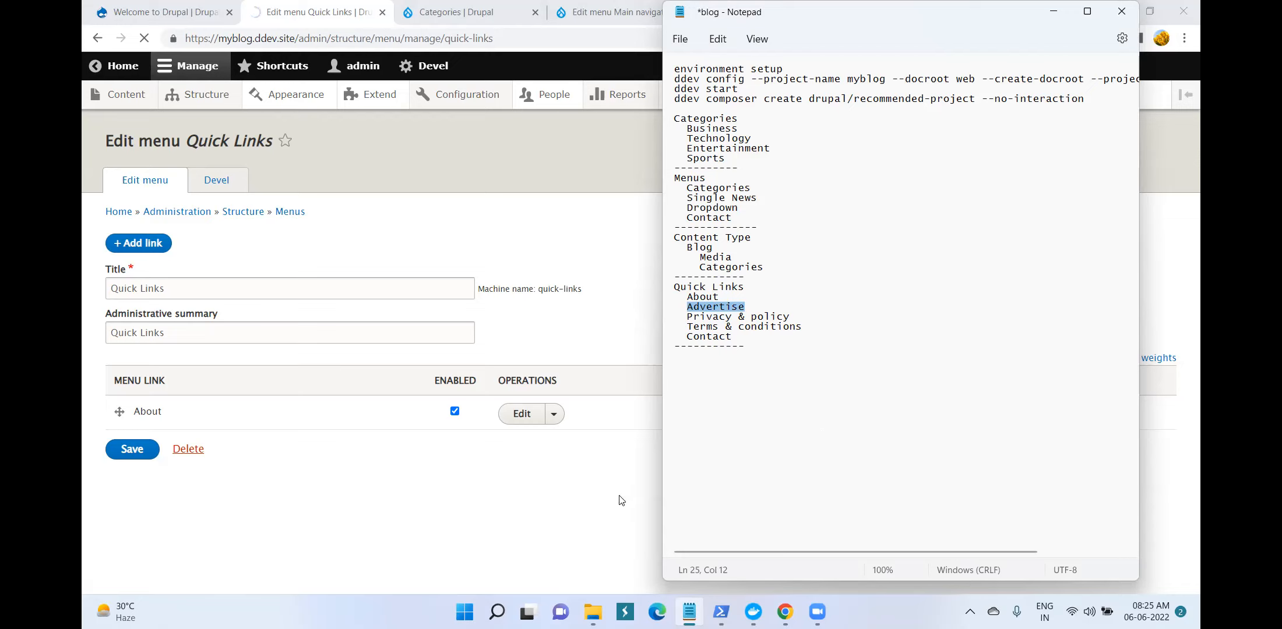
{"action": "left_click", "coordinate": [509, 7]}
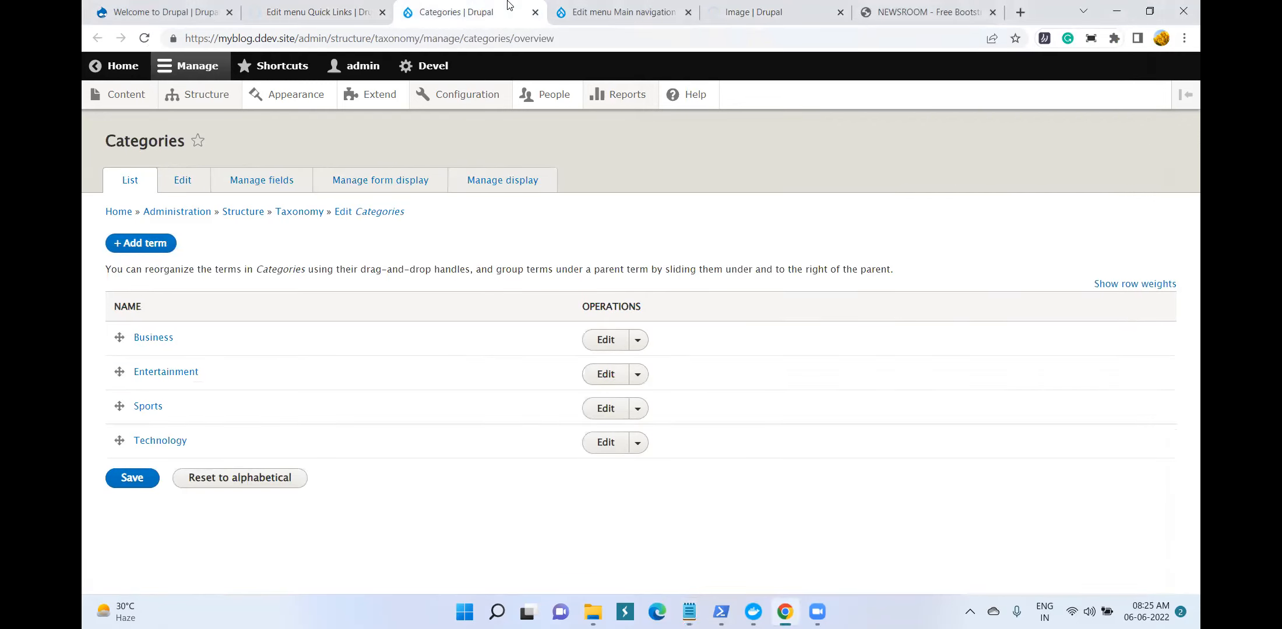
{"action": "left_click", "coordinate": [317, 12]}
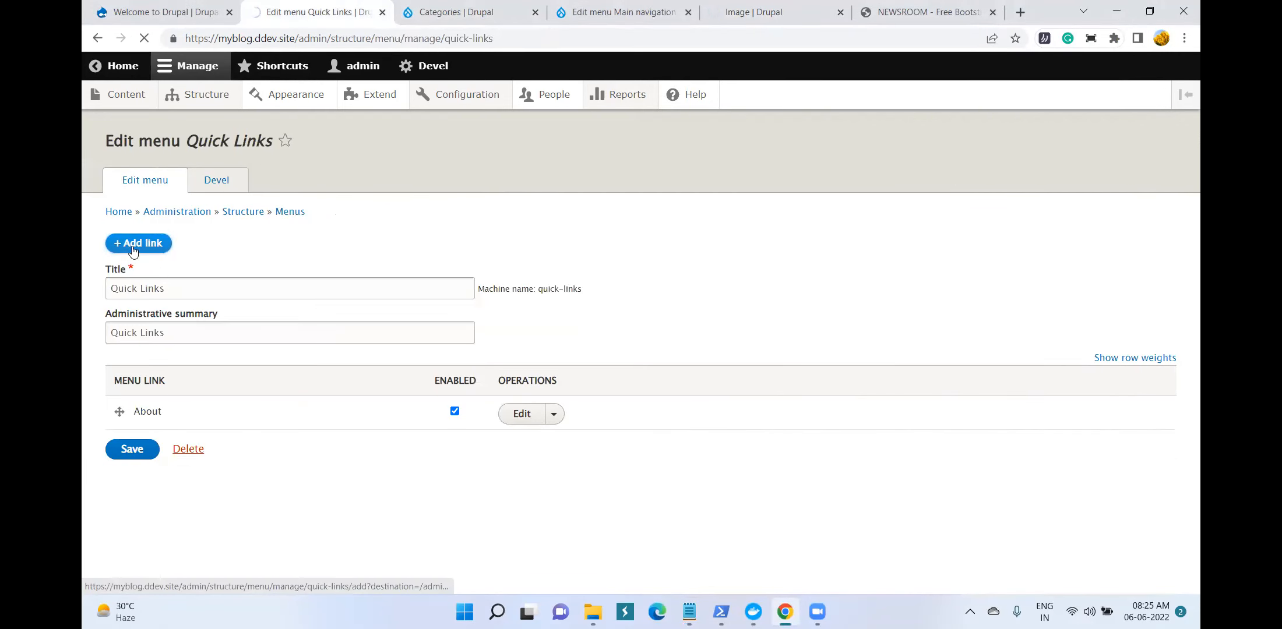
{"action": "left_click", "coordinate": [471, 8]}
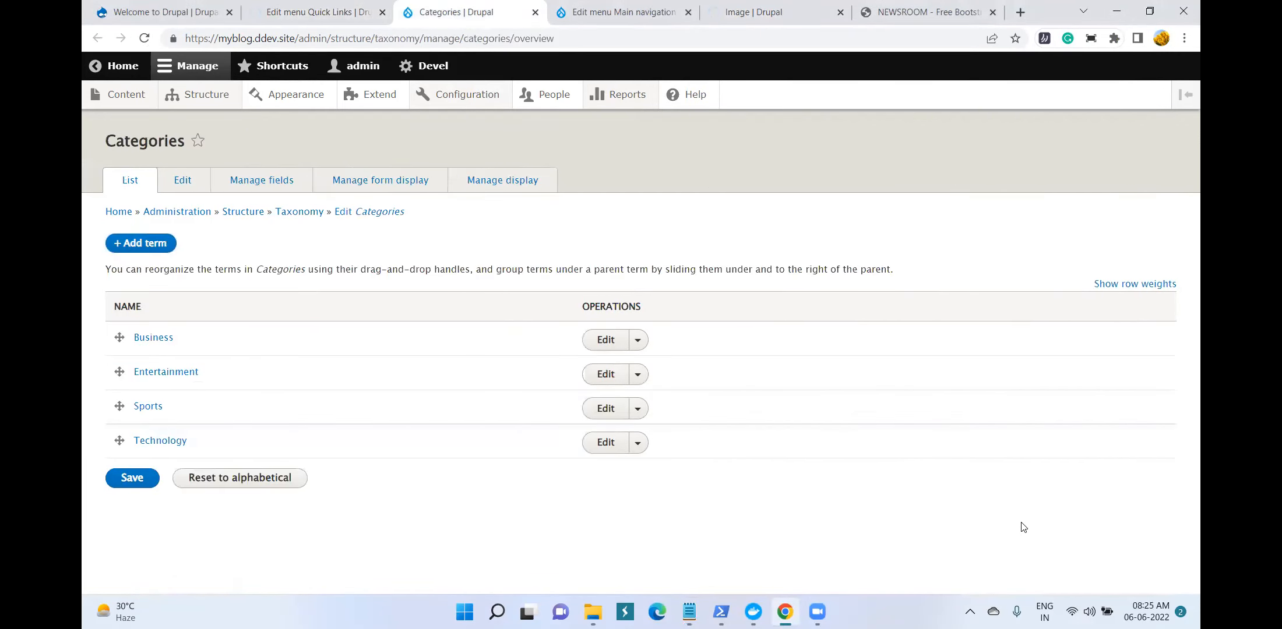
{"action": "key", "text": "ctrl+shift+Tab"}
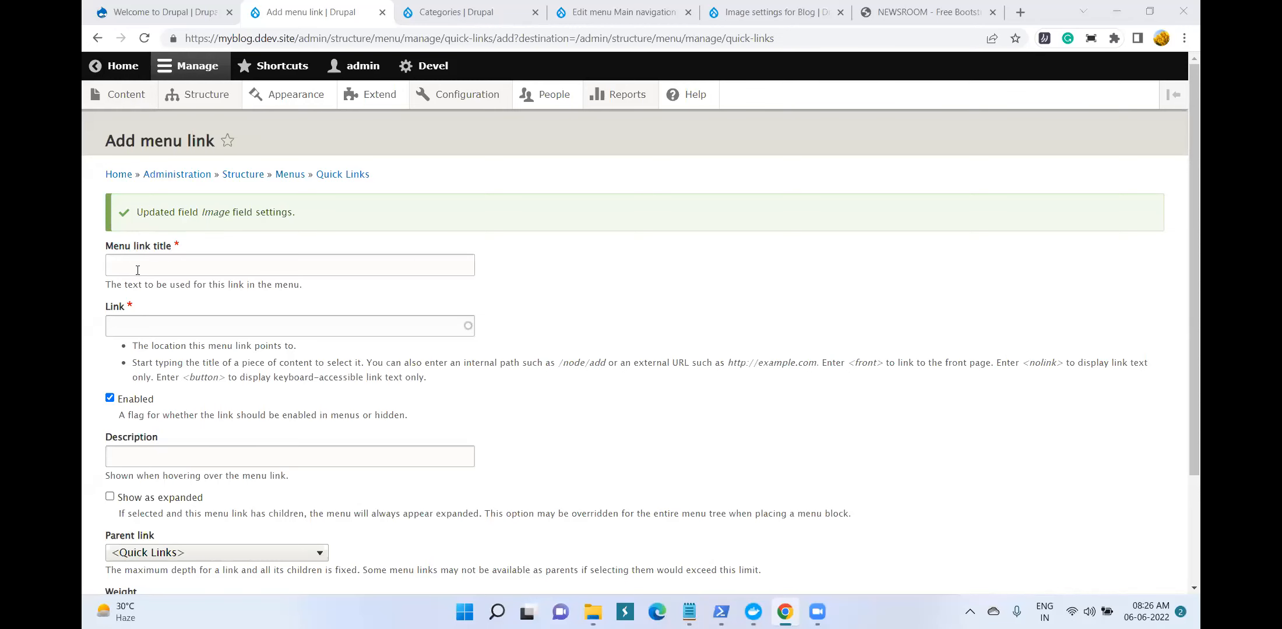
Add a Quick Links menu link titled Advertise, copied from the Notepad outline, pointing to <nolink>, and save it
{"action": "left_click", "coordinate": [689, 611]}
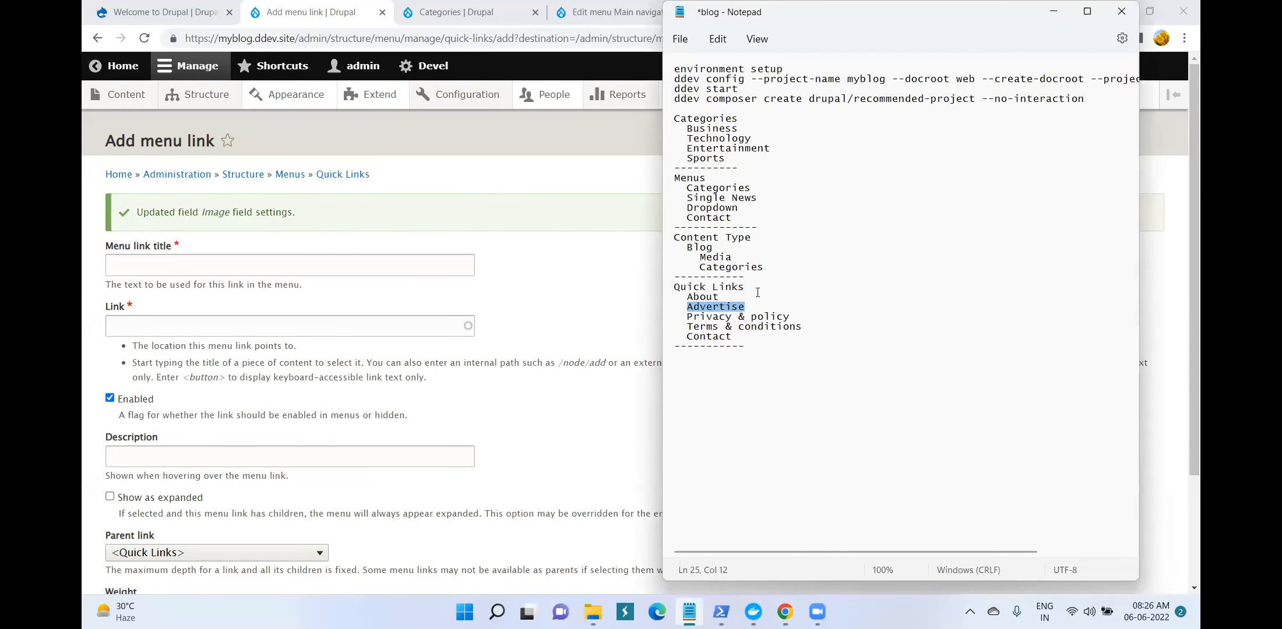
{"action": "key", "text": "ctrl+c"}
{"action": "left_click", "coordinate": [294, 265]}
{"action": "key", "text": "ctrl+v"}
{"action": "left_click", "coordinate": [298, 329]}
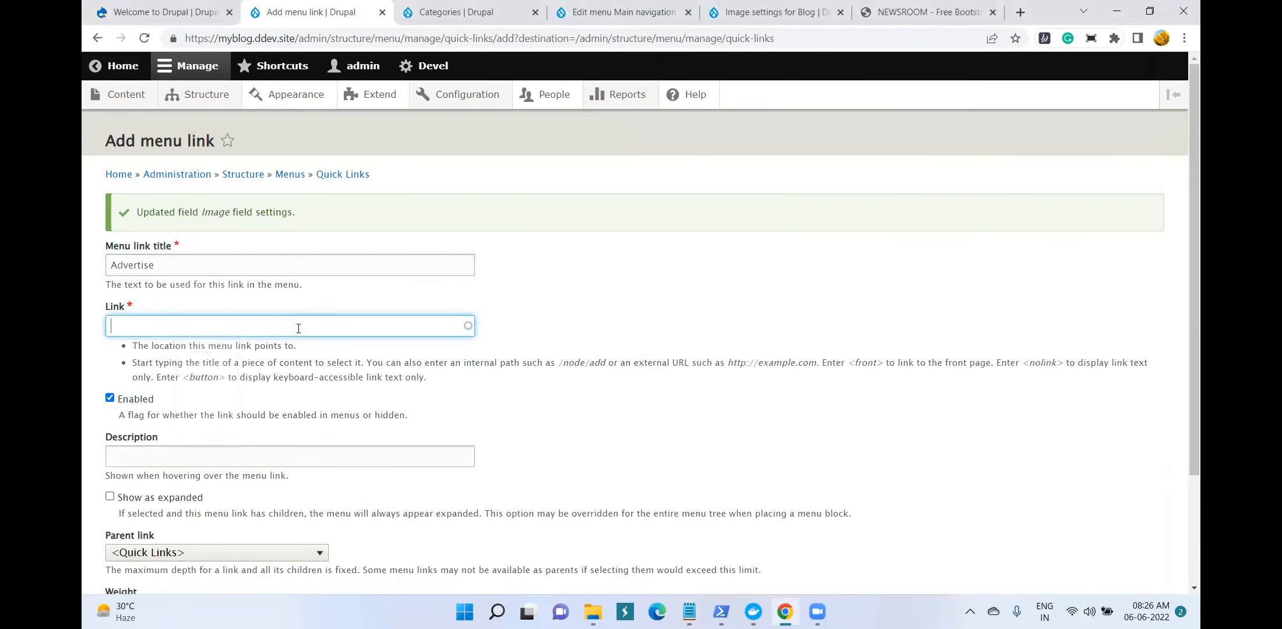
{"action": "type", "text": "<nolink>"}
{"action": "scroll", "coordinate": [299, 329], "scroll_direction": "down", "scroll_amount": 3}
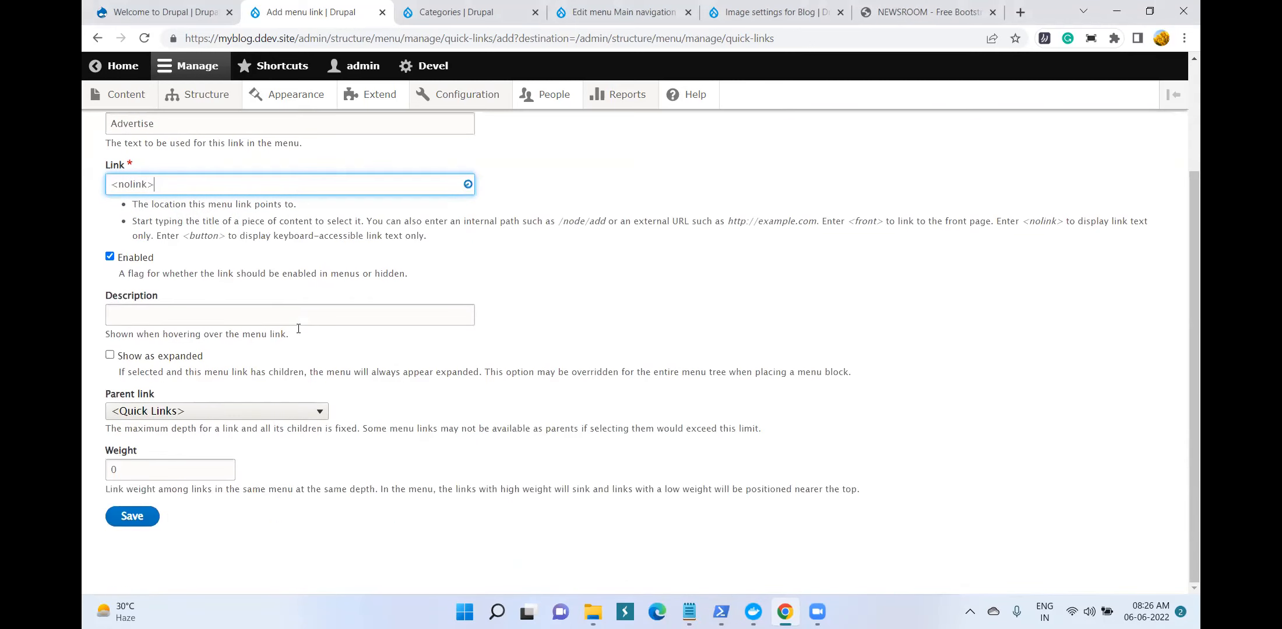
{"action": "left_click", "coordinate": [133, 516]}
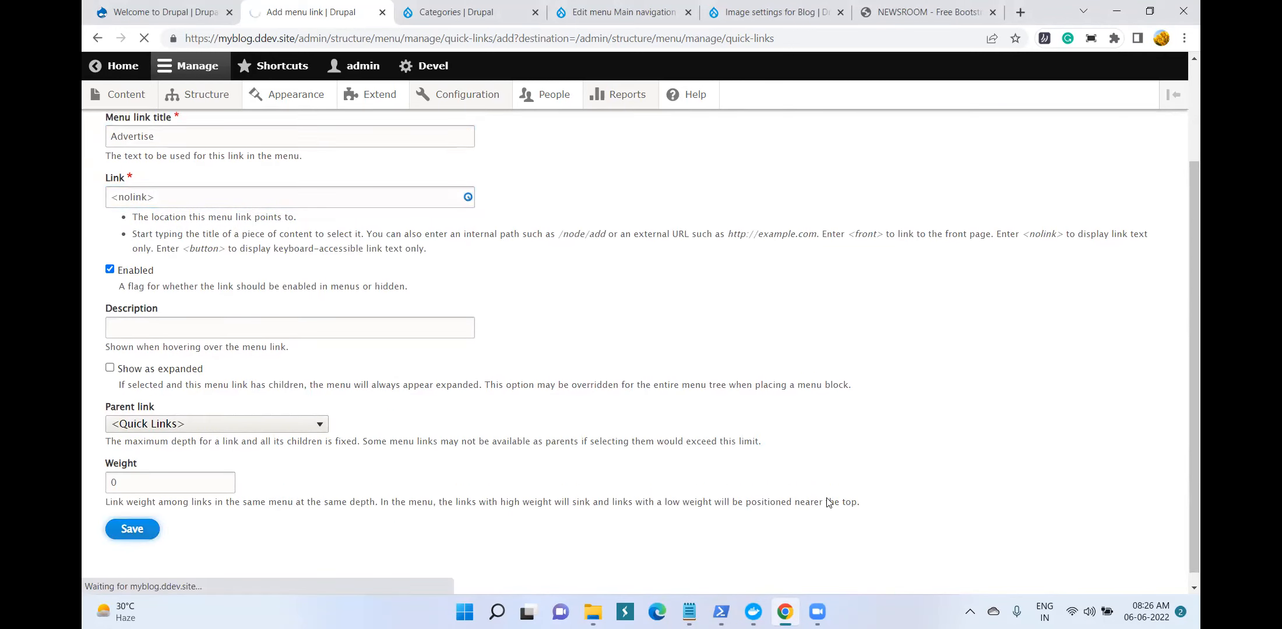
Copy the Privacy & policy entry under Quick Links in the Notepad outline
{"action": "key", "text": "alt+Tab"}
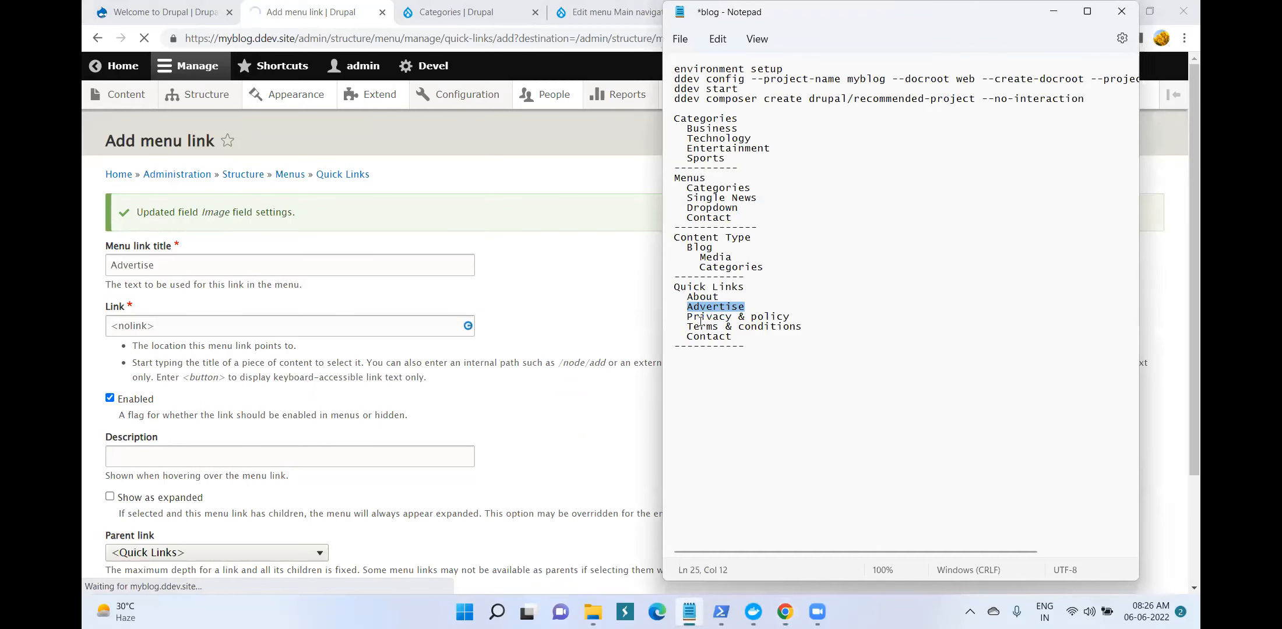
{"action": "left_click_drag", "start_coordinate": [688, 316], "coordinate": [812, 319]}
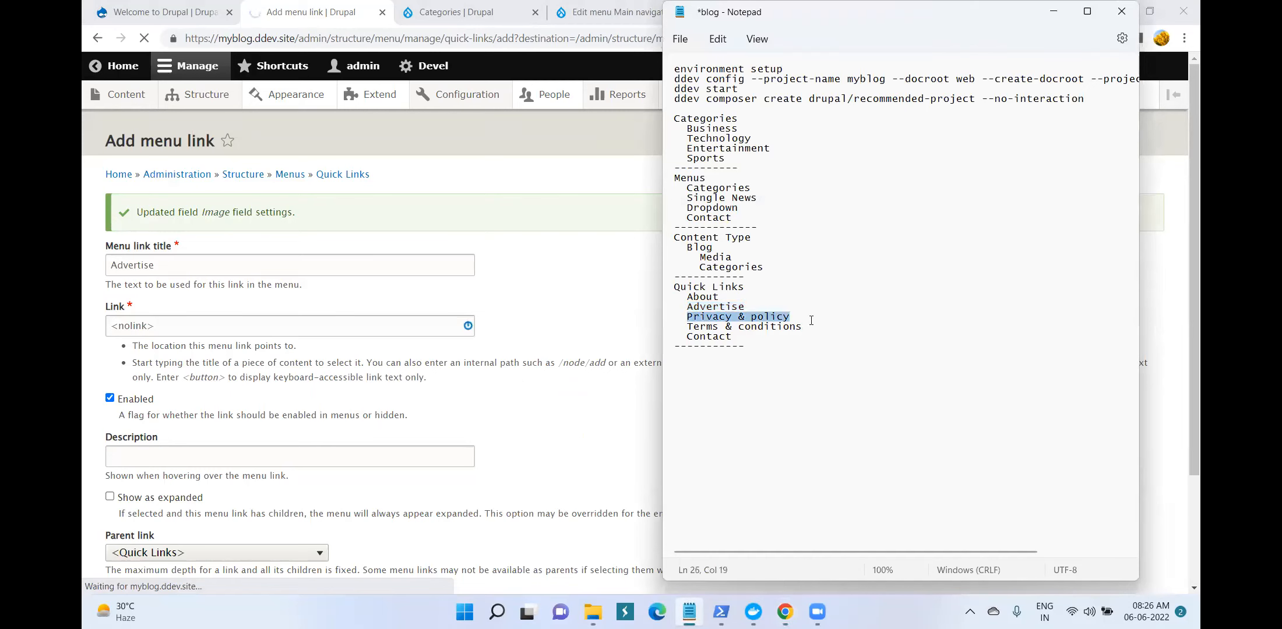
{"action": "right_click", "coordinate": [705, 317]}
{"action": "left_click", "coordinate": [757, 99]}
Look through the Image field's settings for Blog and go back to the content type's field list
{"action": "left_click", "coordinate": [609, 11]}
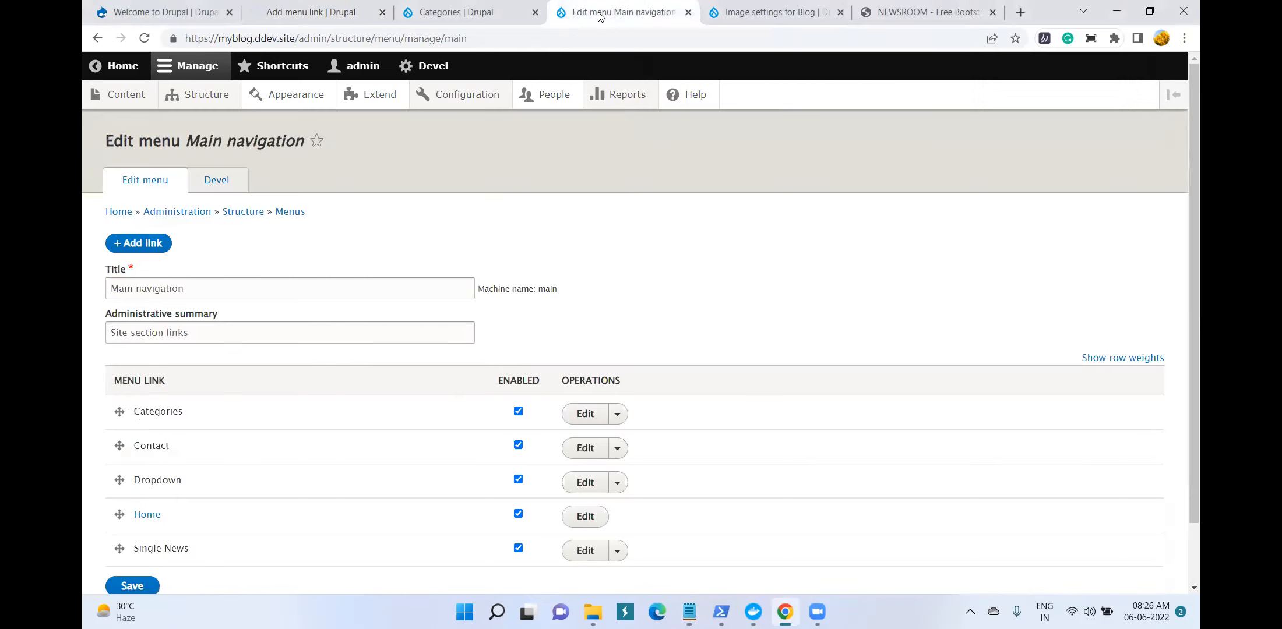
{"action": "left_click", "coordinate": [765, 13]}
{"action": "scroll", "coordinate": [675, 297], "scroll_direction": "down", "scroll_amount": 5}
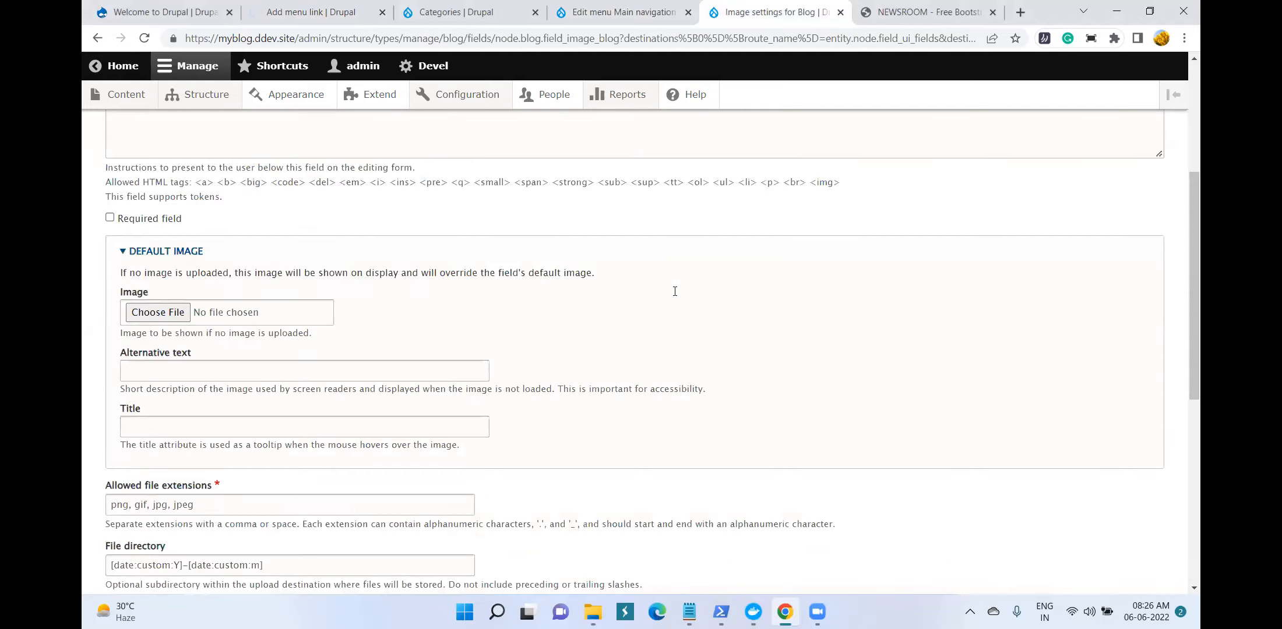
{"action": "scroll", "coordinate": [677, 302], "scroll_direction": "down", "scroll_amount": 5}
{"action": "scroll", "coordinate": [677, 302], "scroll_direction": "up", "scroll_amount": 10}
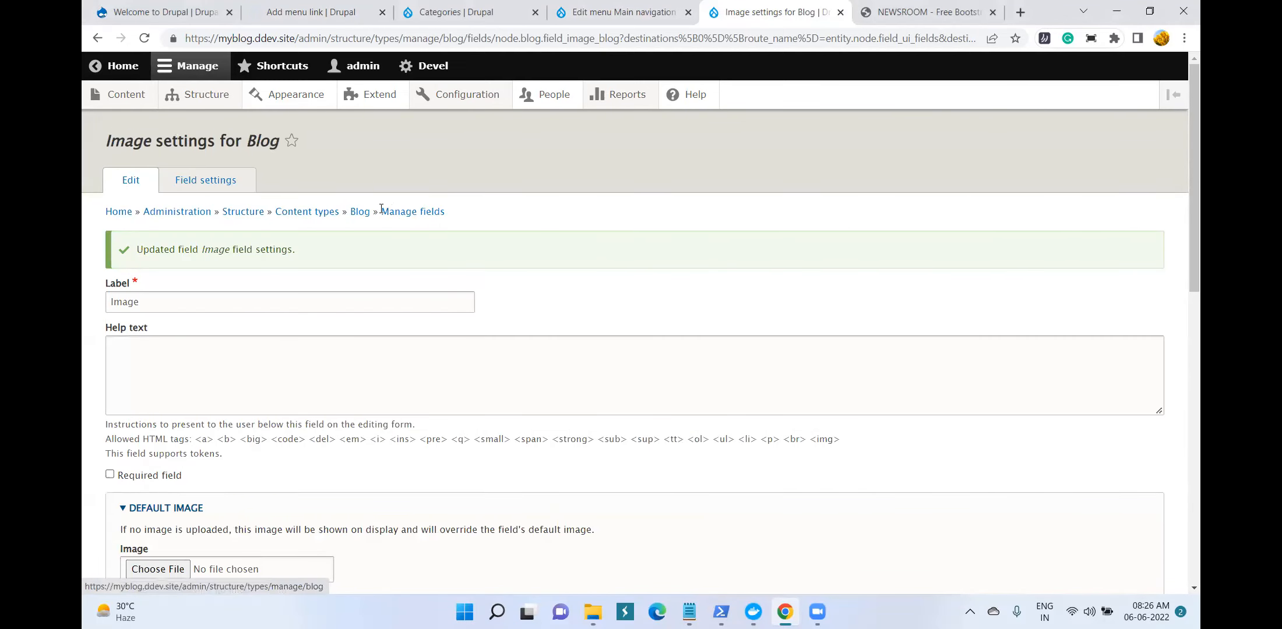
{"action": "left_click", "coordinate": [398, 218]}
From the Quick Links menu page, open the form for adding a link in three new browser tabs
{"action": "left_click", "coordinate": [689, 611]}
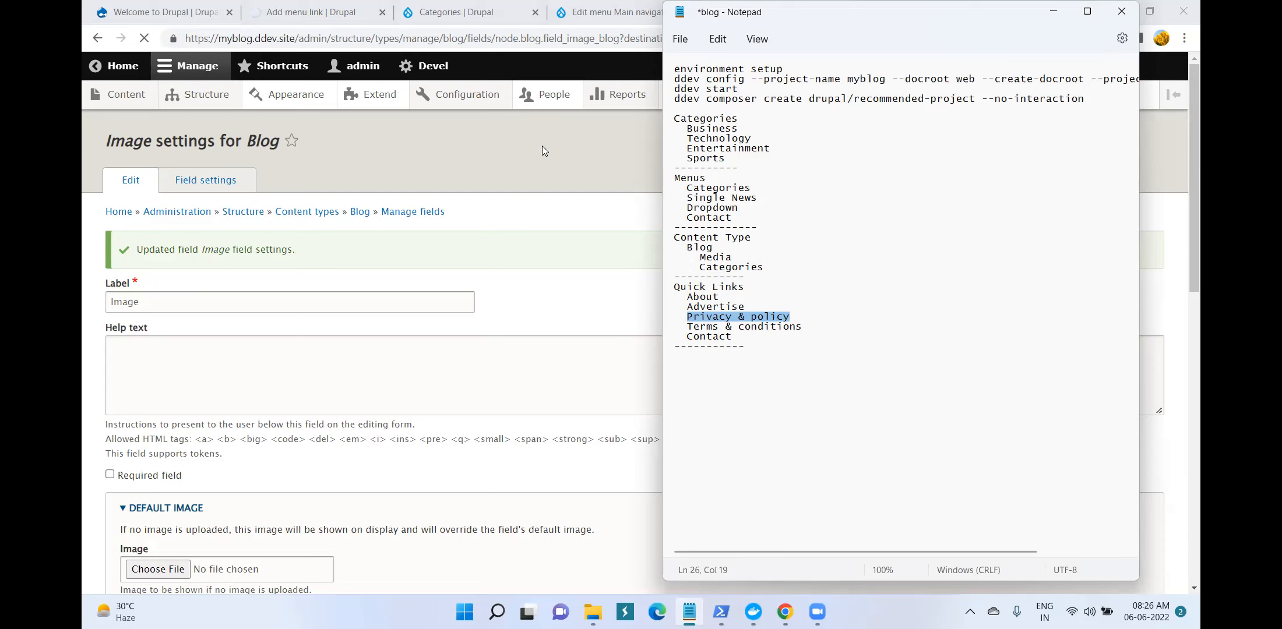
{"action": "left_click", "coordinate": [297, 5]}
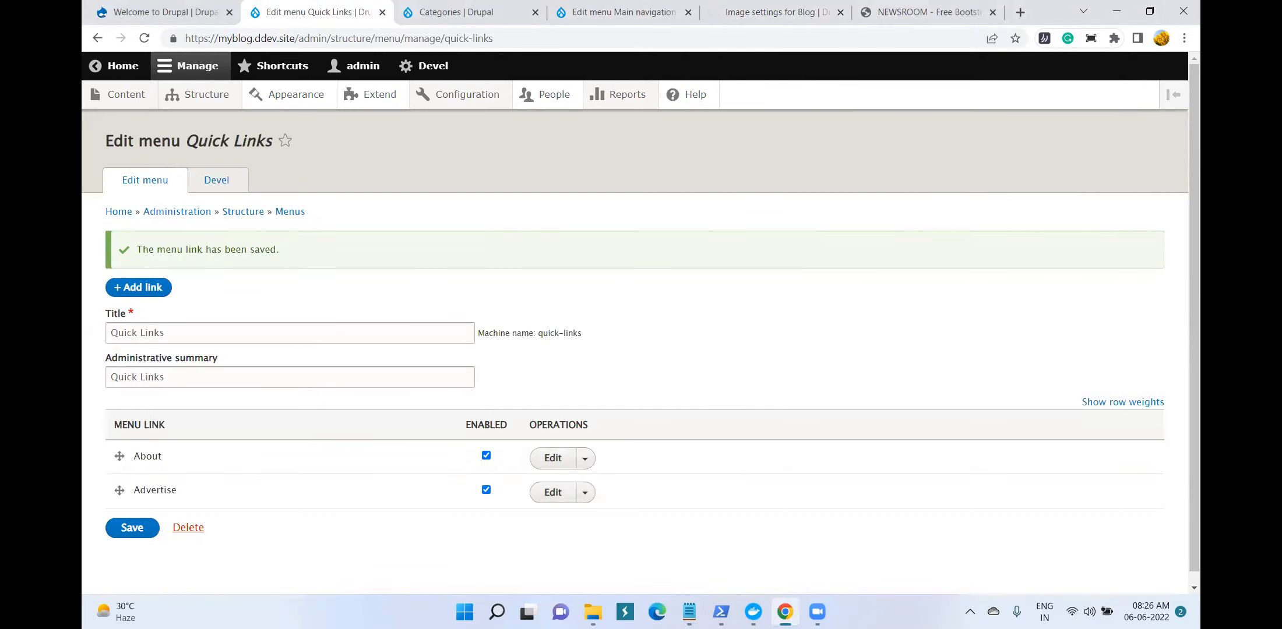
{"action": "left_click", "coordinate": [689, 611]}
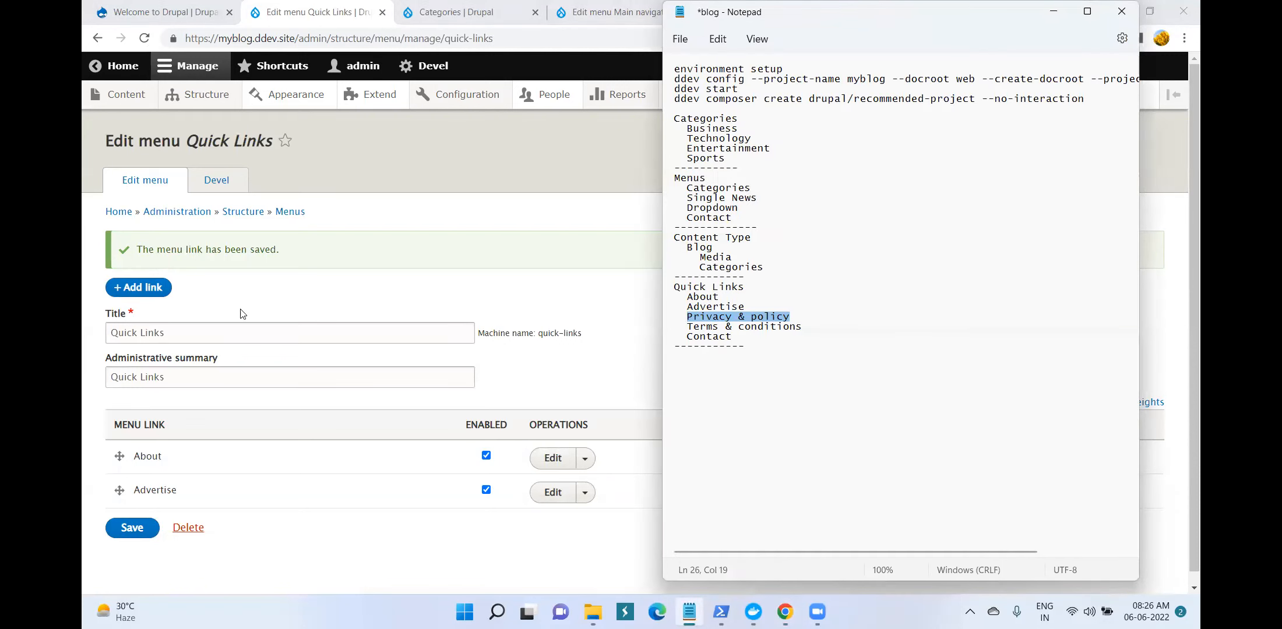
{"action": "left_click", "coordinate": [146, 289], "text": "ctrl"}
{"action": "left_click", "coordinate": [147, 289], "text": "ctrl"}
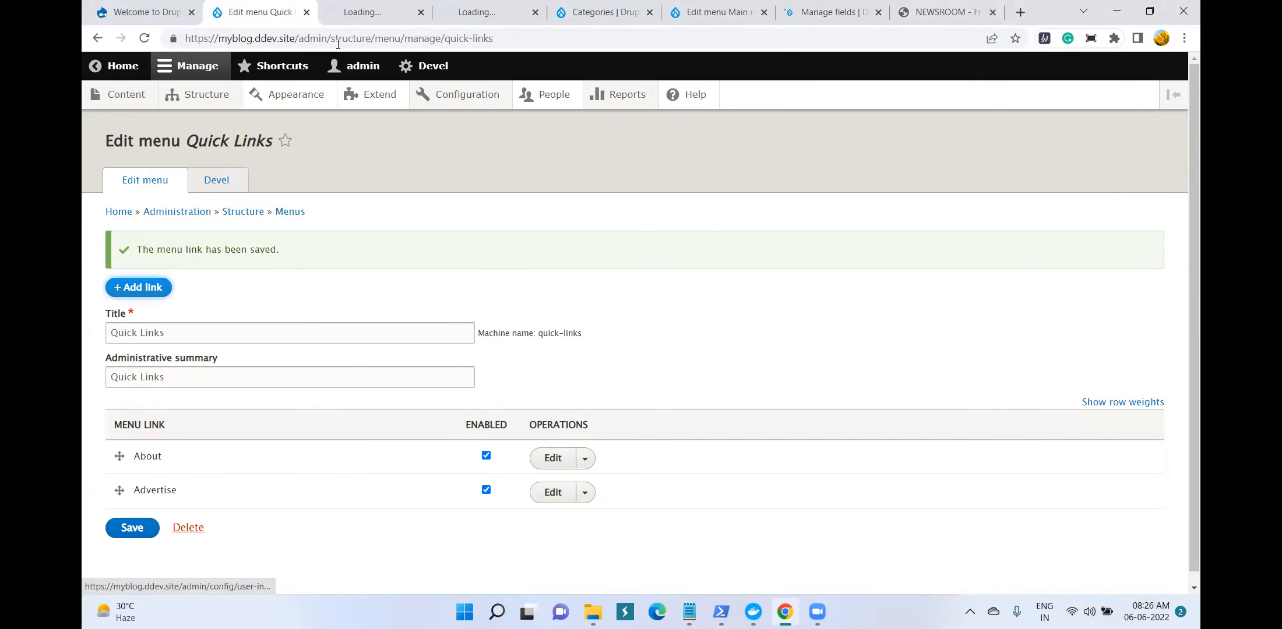
{"action": "left_click", "coordinate": [688, 611]}
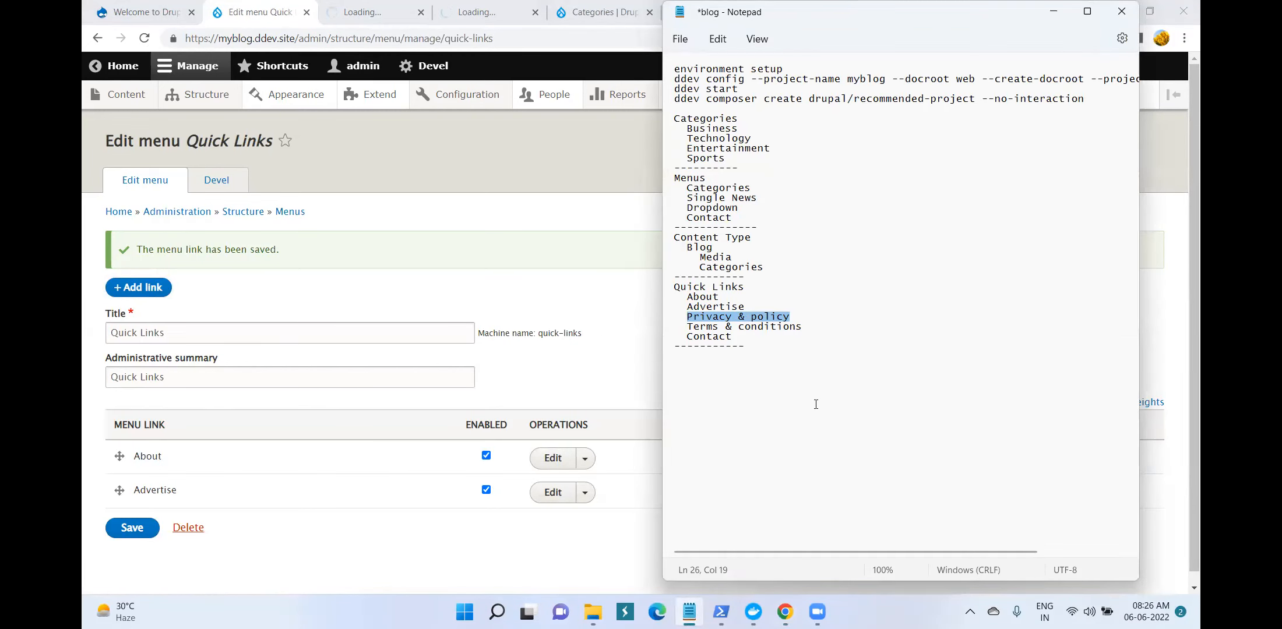
{"action": "left_click", "coordinate": [140, 288], "text": "ctrl"}
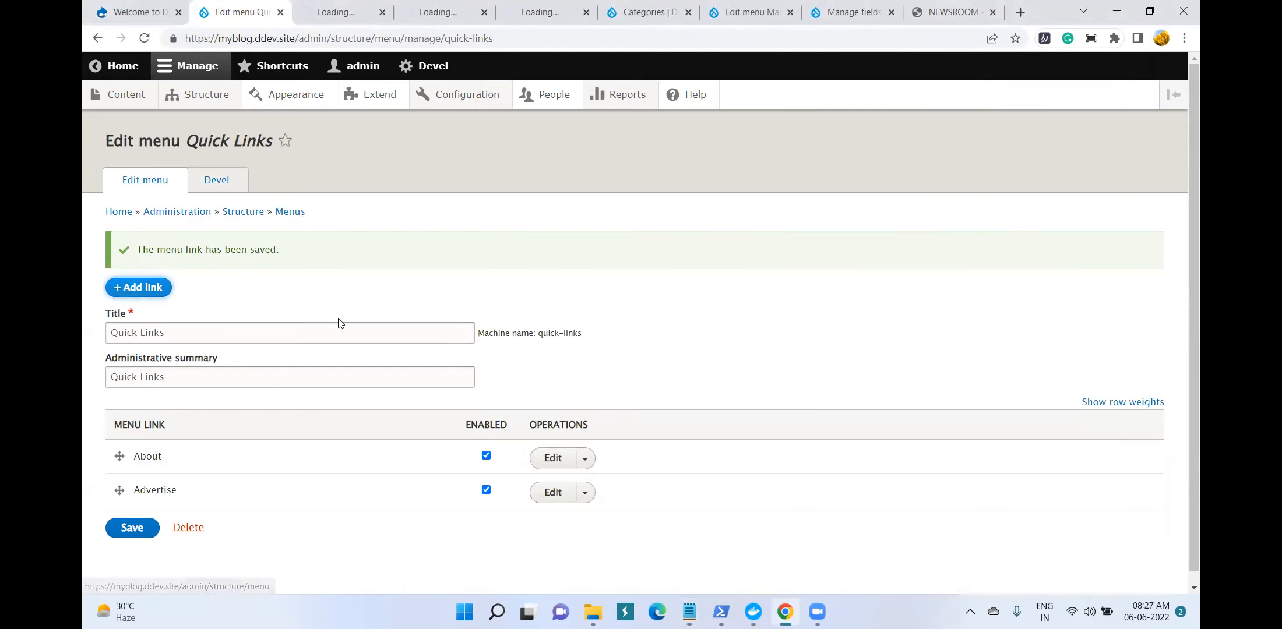
Go to the Blog content type's field list and open the form for adding another field
{"action": "left_click", "coordinate": [336, 12]}
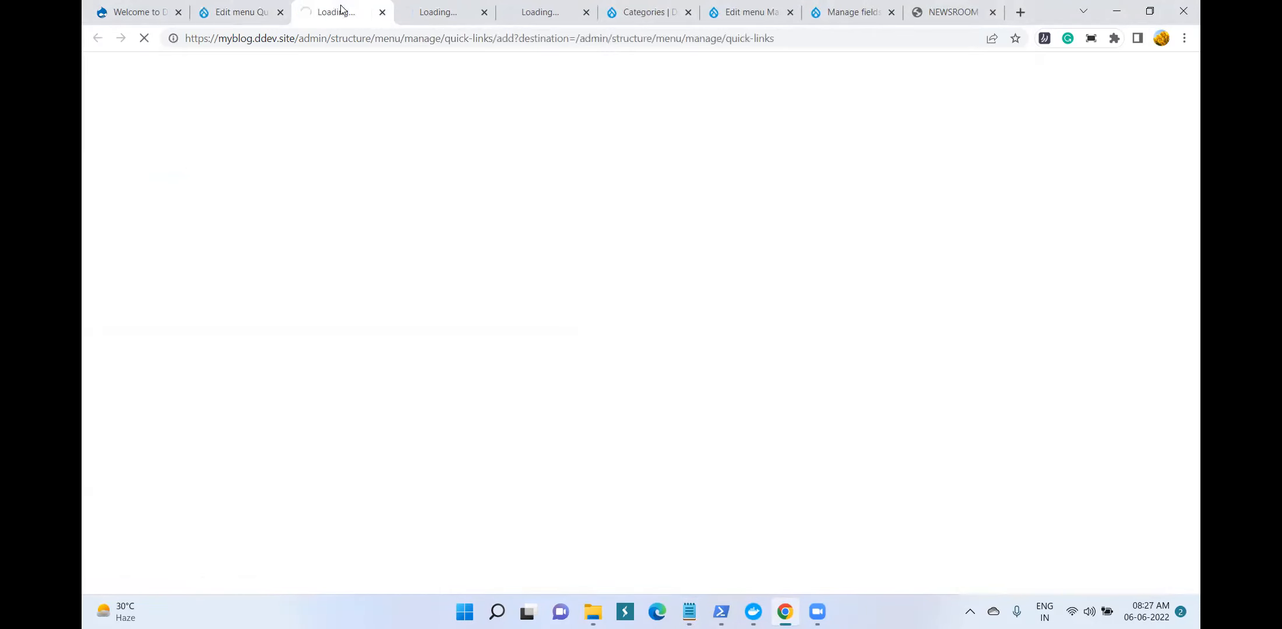
{"action": "left_click", "coordinate": [240, 6]}
{"action": "left_click", "coordinate": [870, 7]}
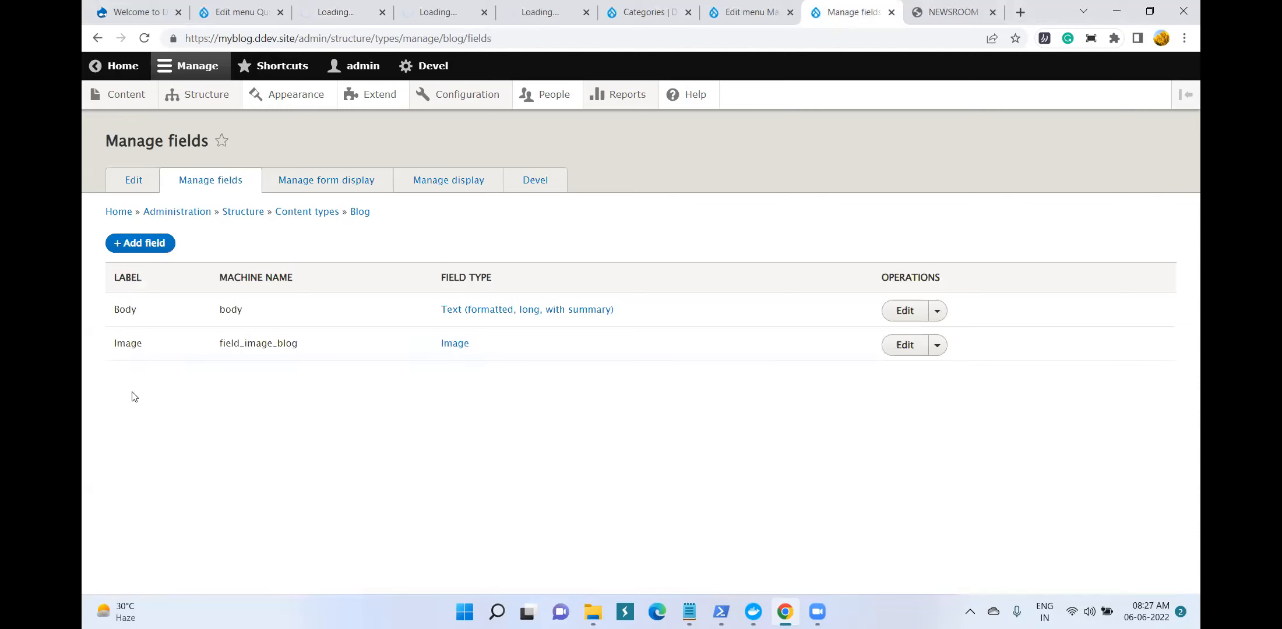
{"action": "left_click", "coordinate": [142, 244]}
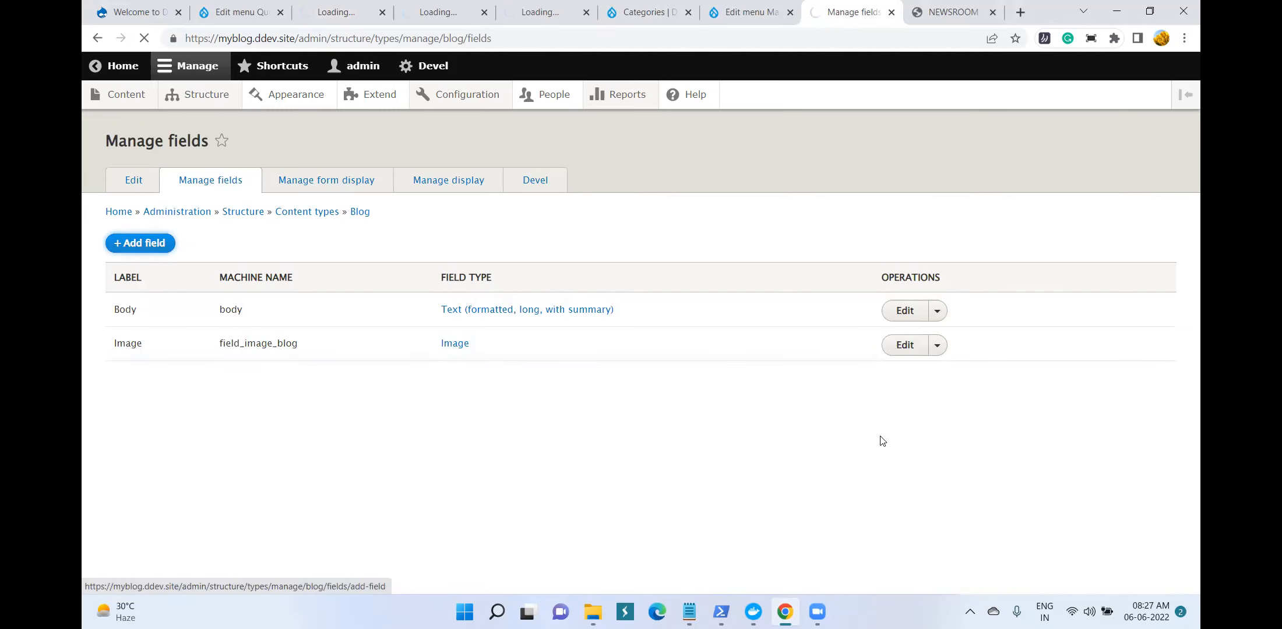
{"action": "left_click", "coordinate": [690, 612]}
{"action": "left_click", "coordinate": [881, 338]}
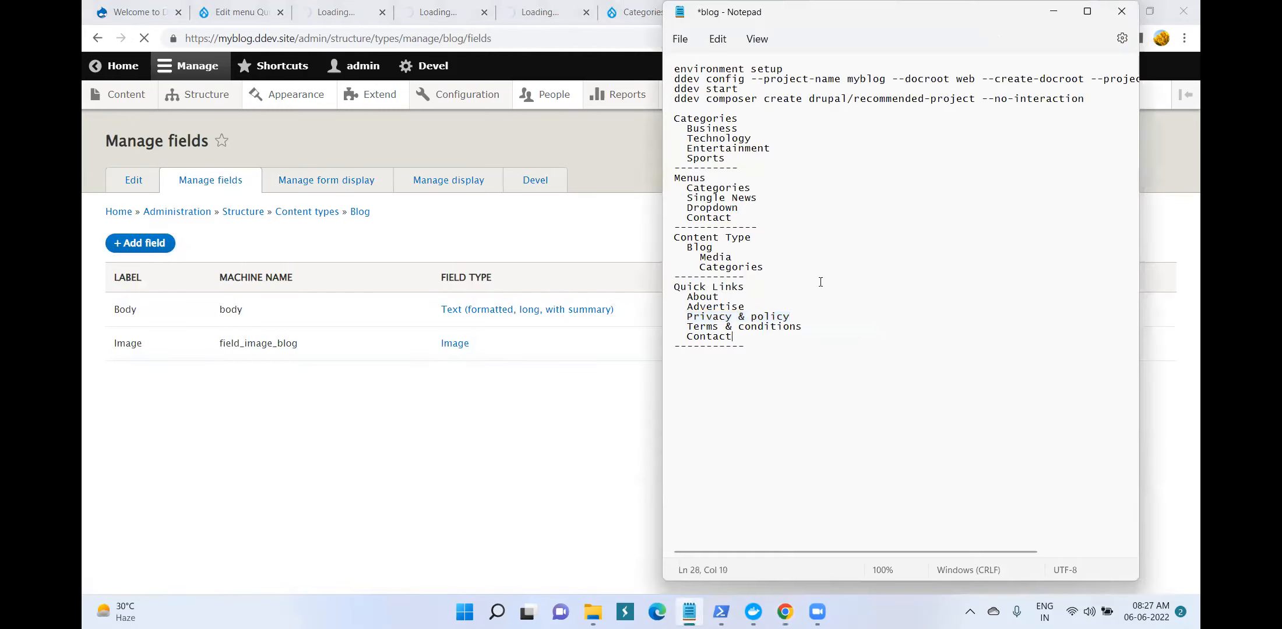
{"action": "double_click", "coordinate": [707, 118]}
{"action": "right_click", "coordinate": [707, 119]}
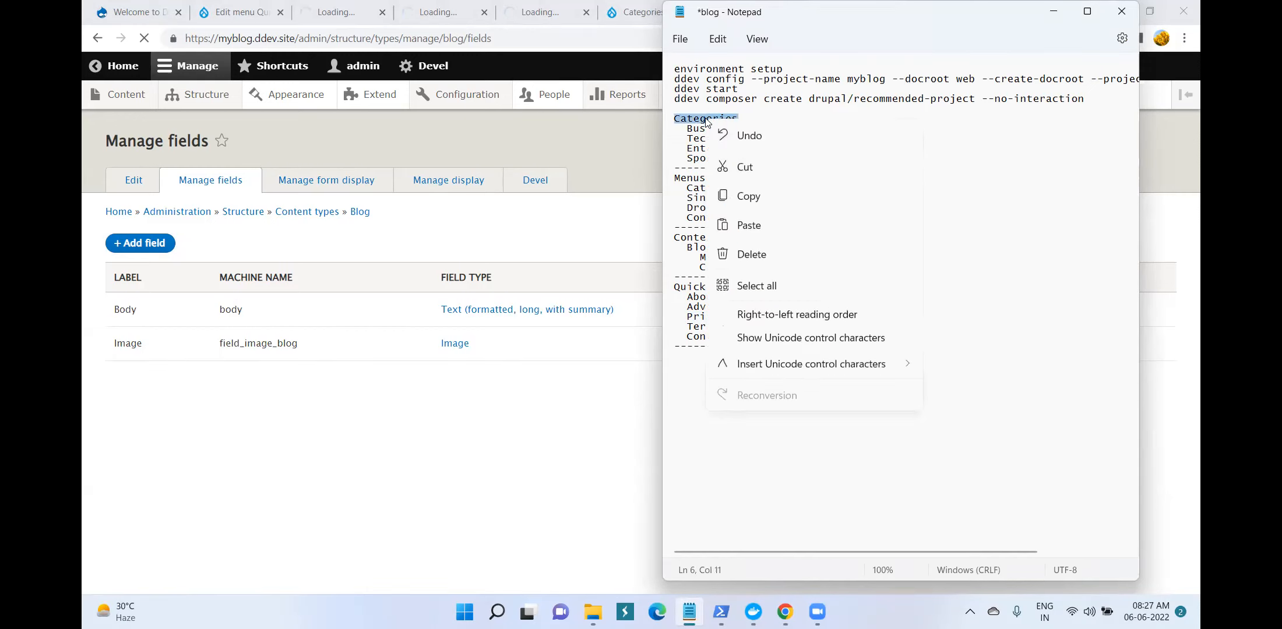
{"action": "left_click", "coordinate": [775, 199]}
{"action": "left_click", "coordinate": [530, 493]}
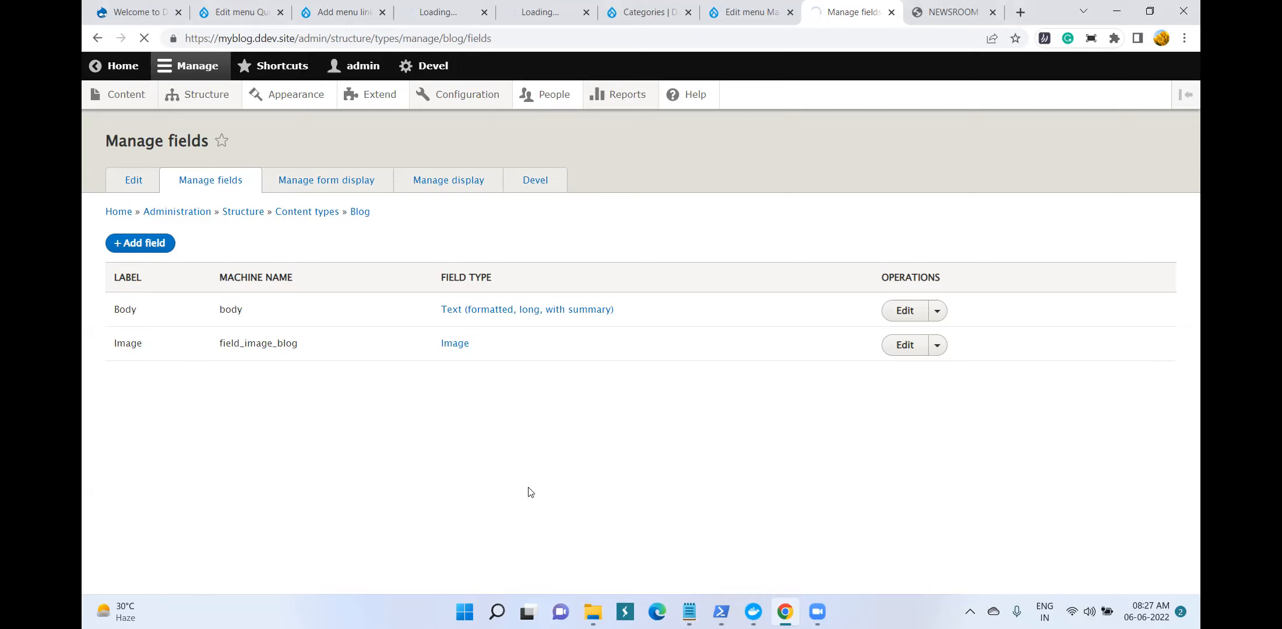
{"action": "left_click", "coordinate": [347, 5]}
{"action": "left_click", "coordinate": [250, 216]}
{"action": "type", "text": "Categories"}
{"action": "key", "text": "ctrl+a"}
{"action": "key", "text": "BackSpace"}
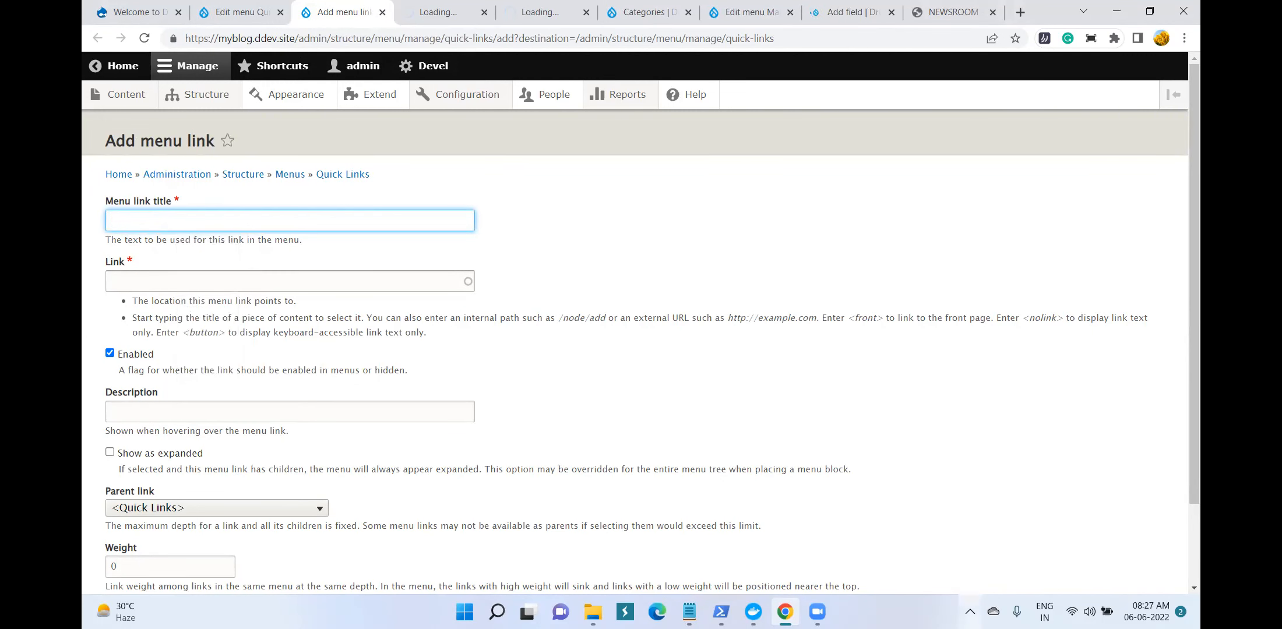
Add a Quick Links menu link titled Privacy & policy, copied from the Notepad outline, pointing to <nolink>, and save it
{"action": "left_click", "coordinate": [689, 612]}
{"action": "left_click", "coordinate": [786, 306]}
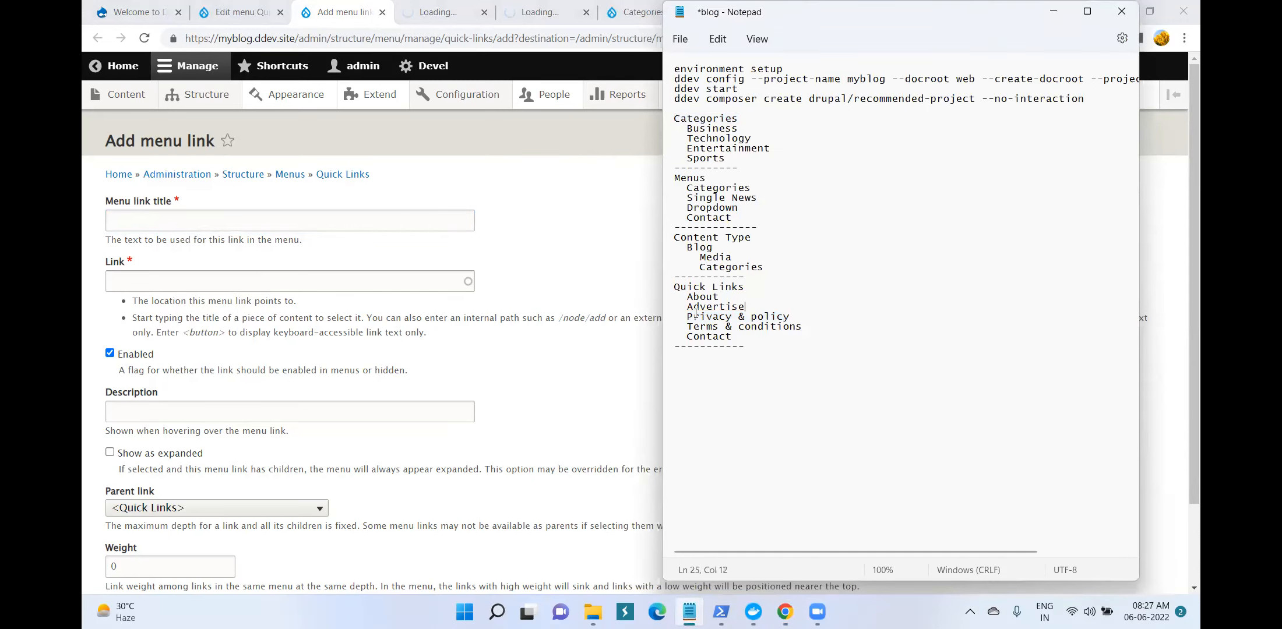
{"action": "left_click_drag", "start_coordinate": [687, 316], "coordinate": [790, 316]}
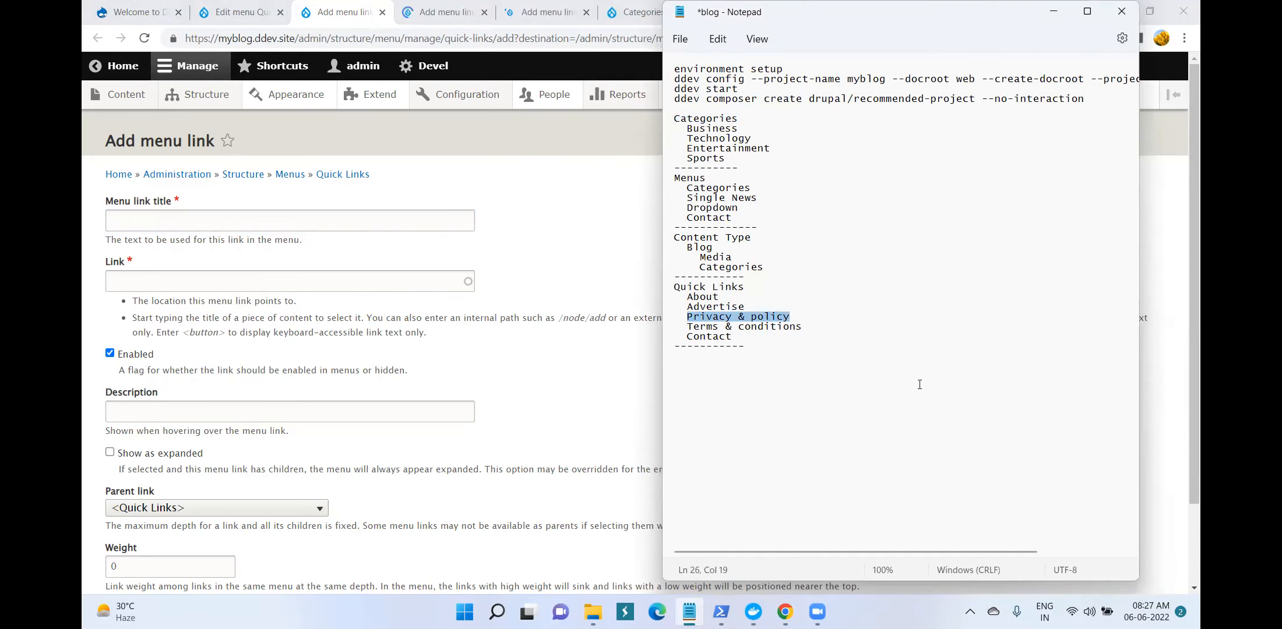
{"action": "key", "text": "ctrl+c"}
{"action": "left_click", "coordinate": [188, 224]}
{"action": "key", "text": "ctrl+v"}
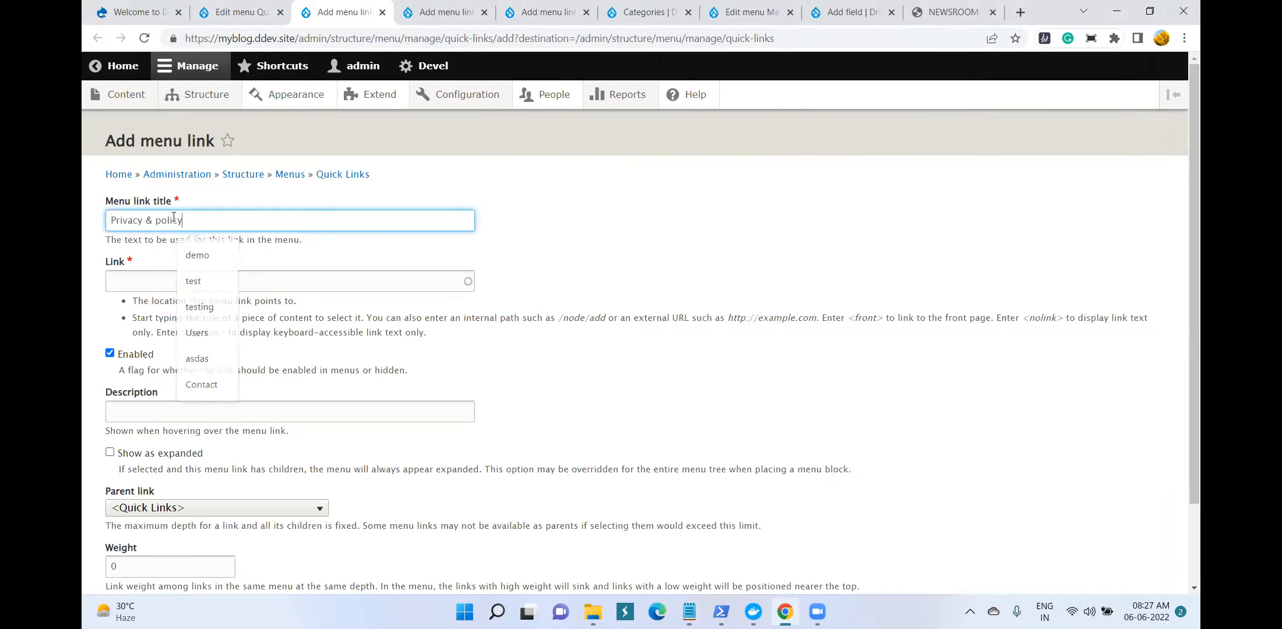
{"action": "left_click", "coordinate": [349, 276]}
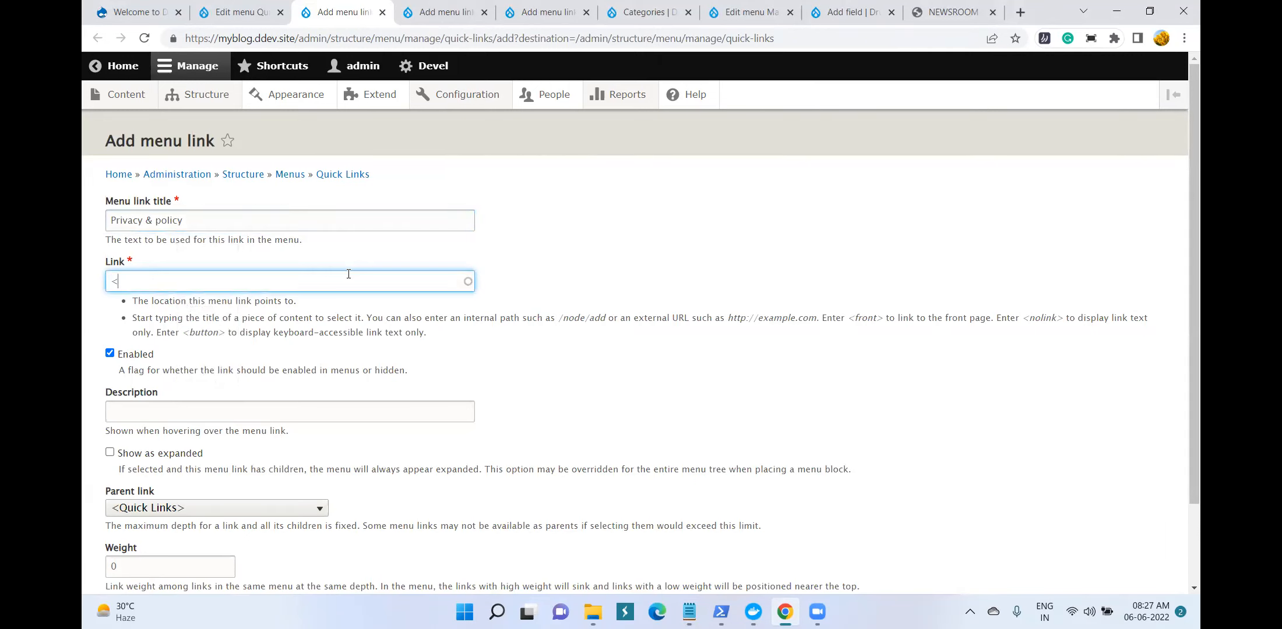
{"action": "type", "text": "<nolink>"}
{"action": "scroll", "coordinate": [349, 274], "scroll_direction": "down", "scroll_amount": 2}
{"action": "left_click", "coordinate": [132, 515]}
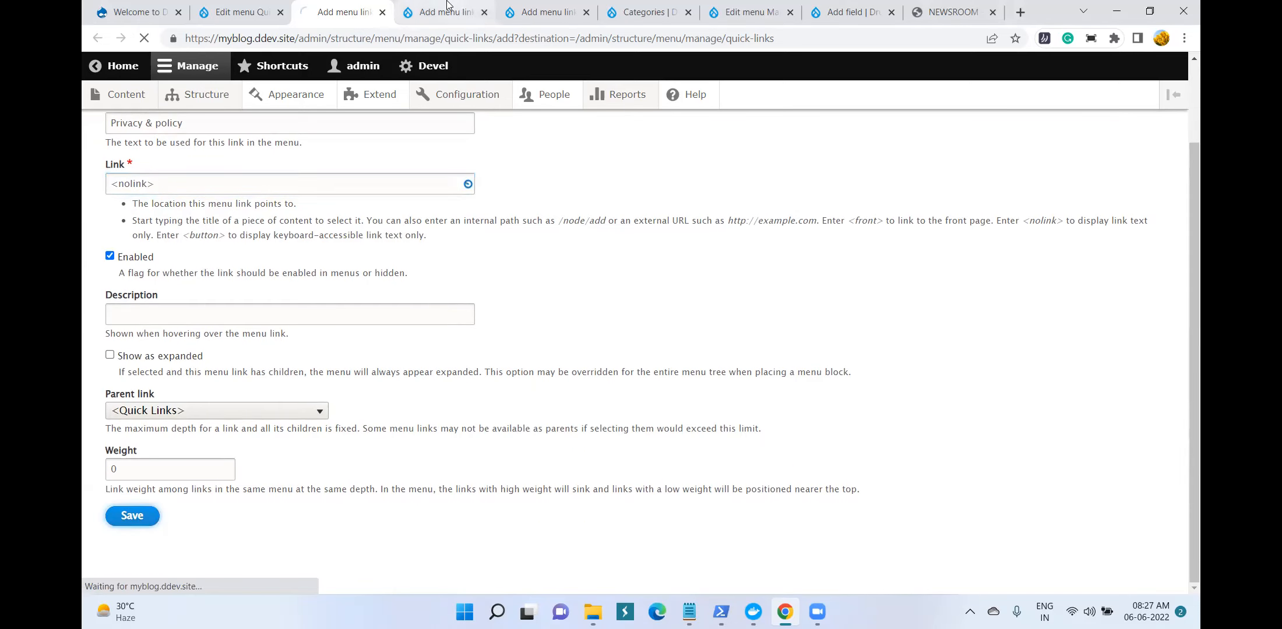
Add a Quick Links menu link titled Terms & conditions, copied from the Notepad outline, pointing to <nolink>, and save it
{"action": "left_click", "coordinate": [689, 612]}
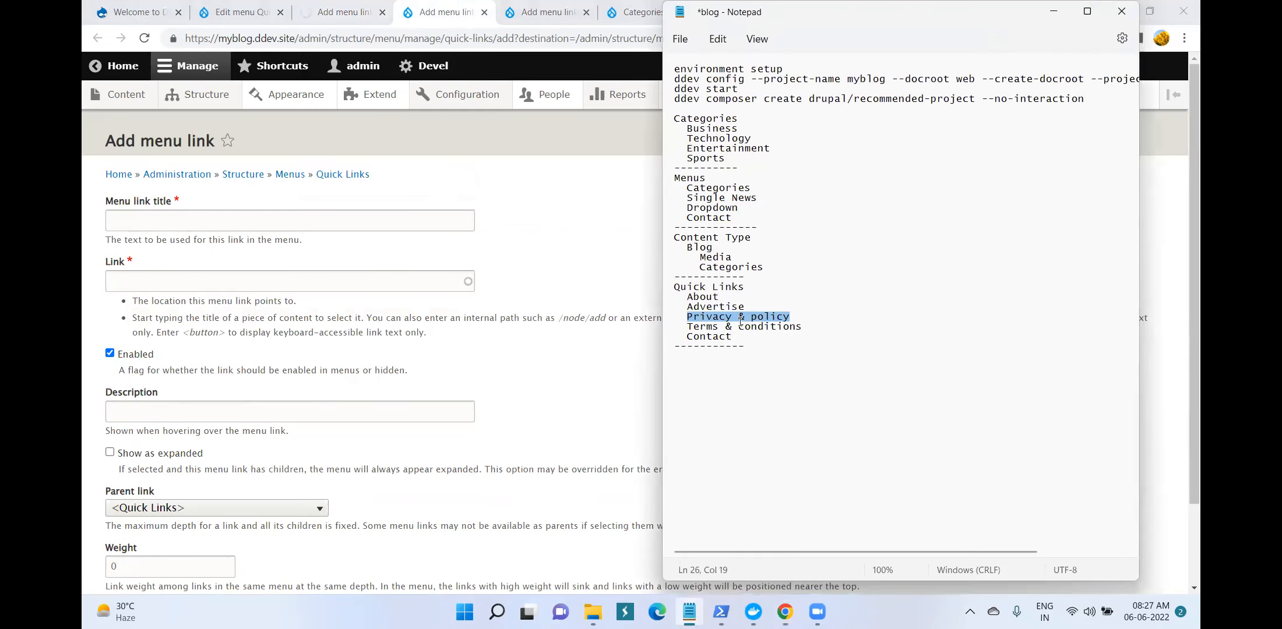
{"action": "left_click_drag", "start_coordinate": [687, 326], "coordinate": [841, 325]}
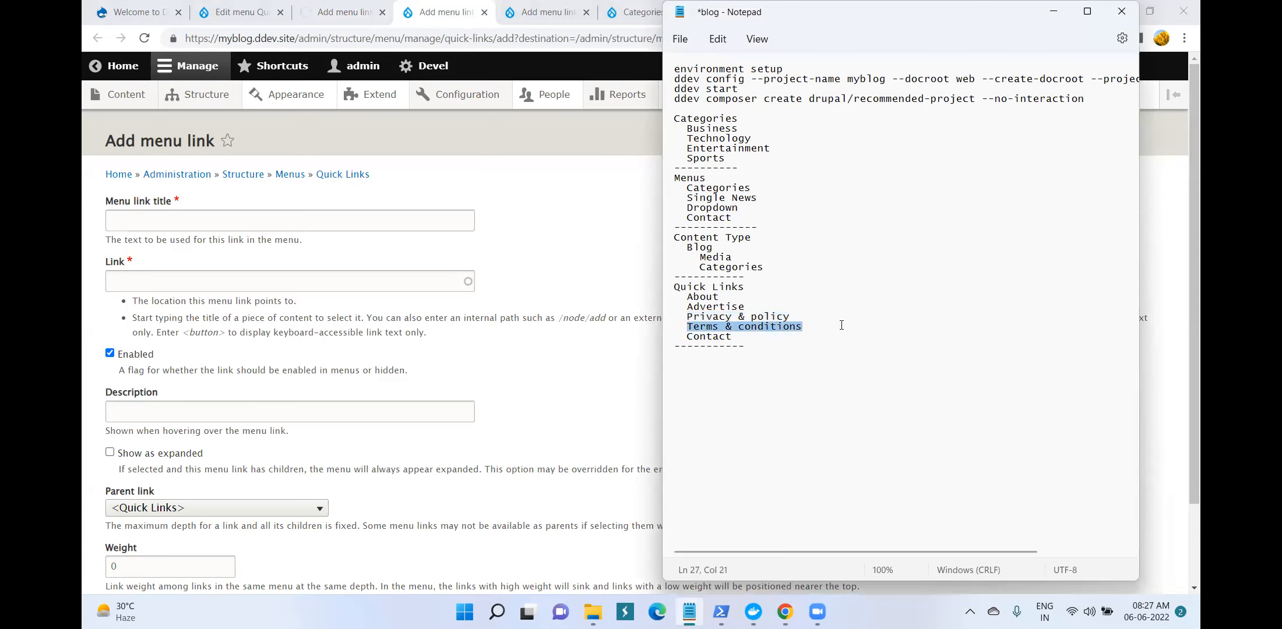
{"action": "left_click", "coordinate": [170, 220]}
{"action": "key", "text": "ctrl+v"}
{"action": "left_click", "coordinate": [164, 285]}
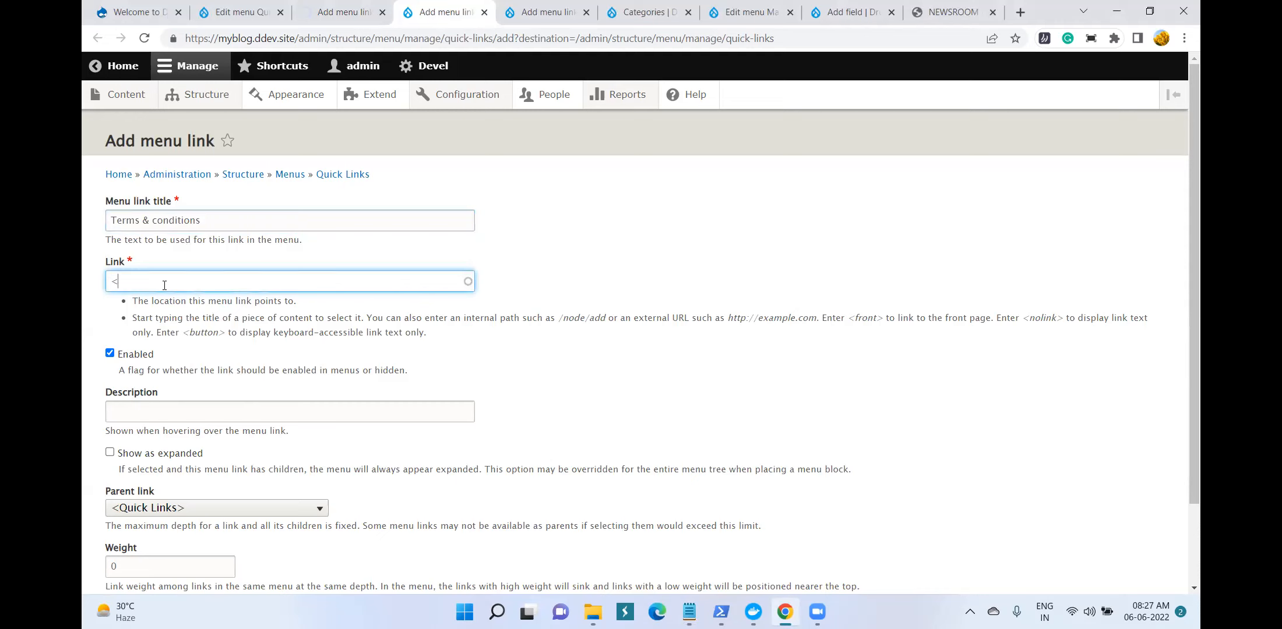
{"action": "type", "text": "<nolink>"}
{"action": "scroll", "coordinate": [164, 285], "scroll_direction": "down", "scroll_amount": 2}
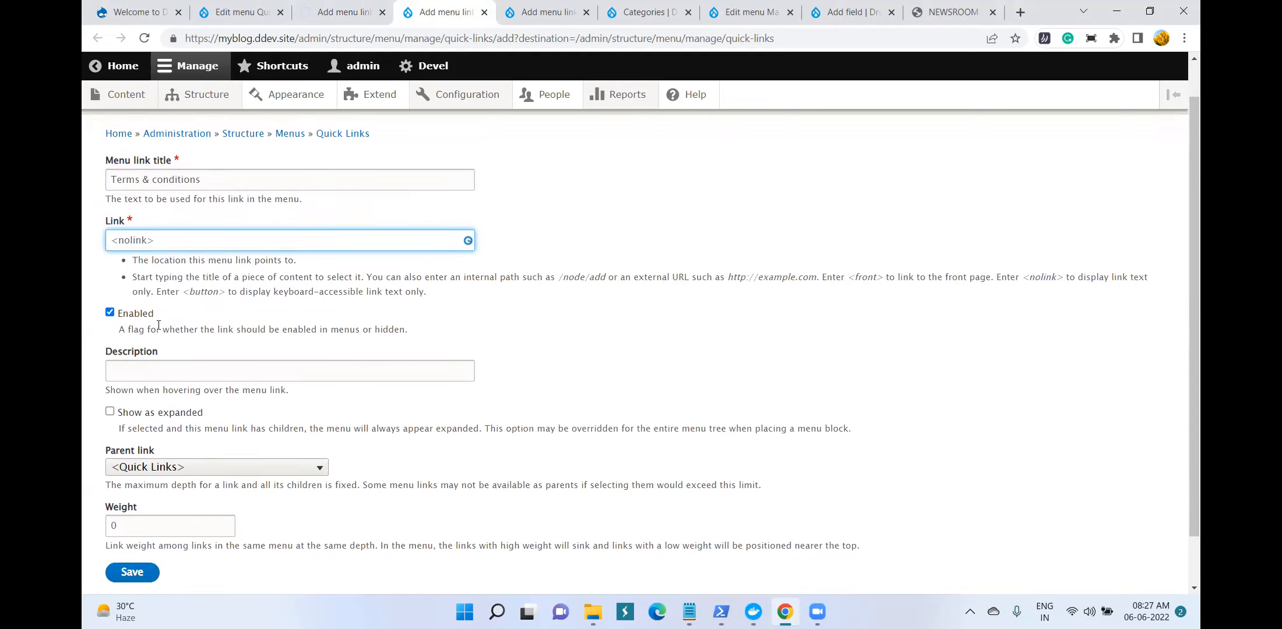
{"action": "left_click", "coordinate": [131, 515]}
In the remaining add-link form, create a Quick Links menu link titled Contact from the Notepad outline, pointing to <nolink>, and save it
{"action": "left_click", "coordinate": [517, 7]}
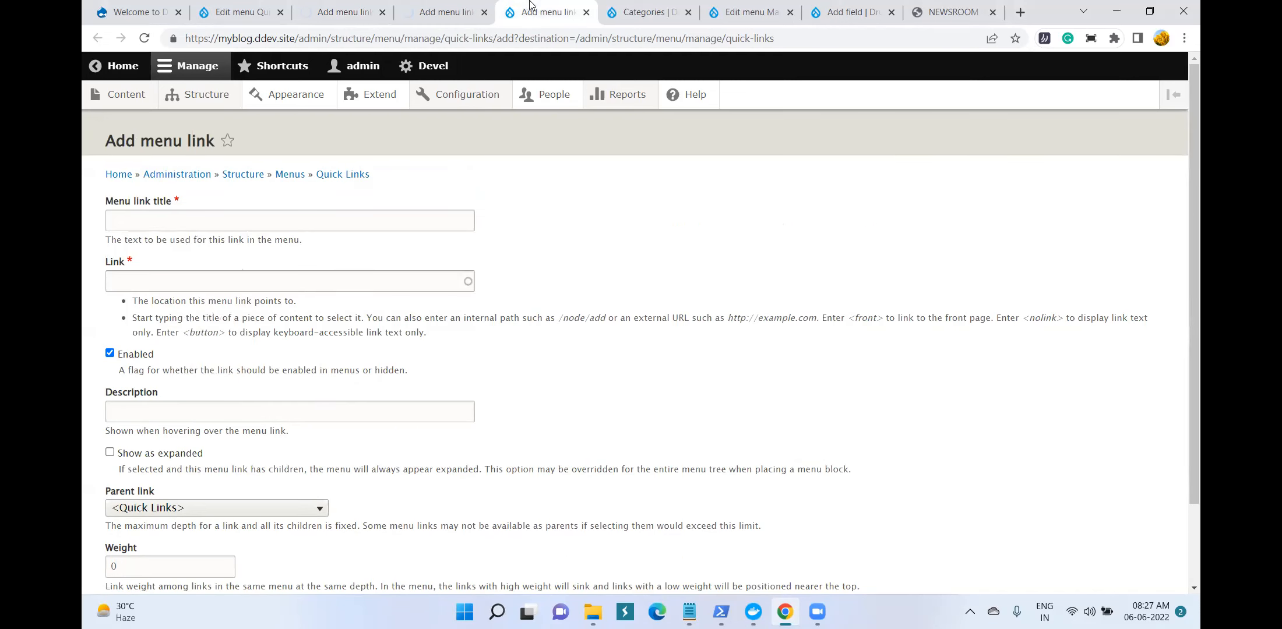
{"action": "left_click", "coordinate": [689, 612]}
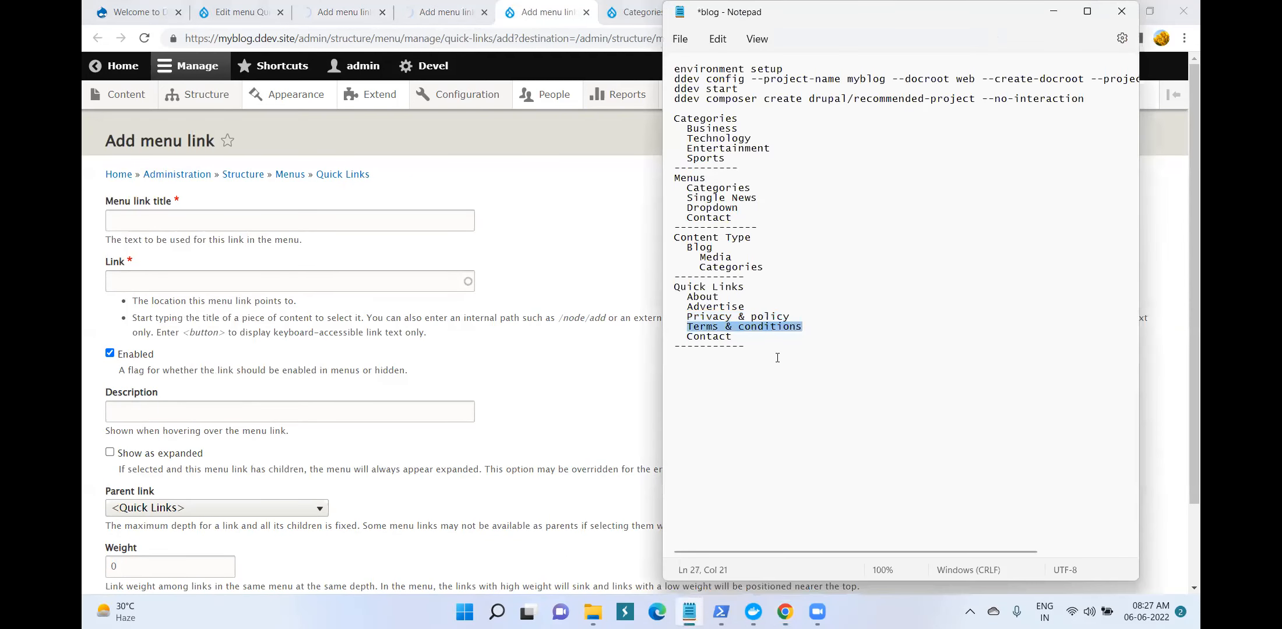
{"action": "double_click", "coordinate": [709, 329]}
{"action": "double_click", "coordinate": [708, 336]}
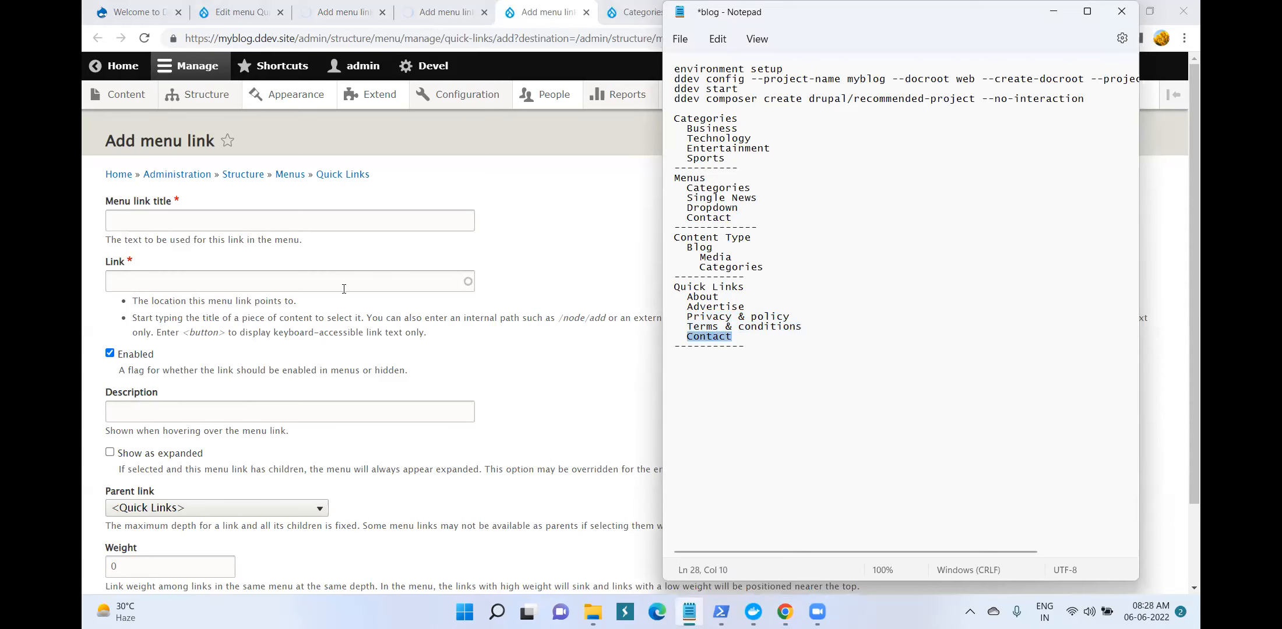
{"action": "left_click", "coordinate": [162, 220]}
{"action": "key", "text": "ctrl+v"}
{"action": "left_click", "coordinate": [181, 280]}
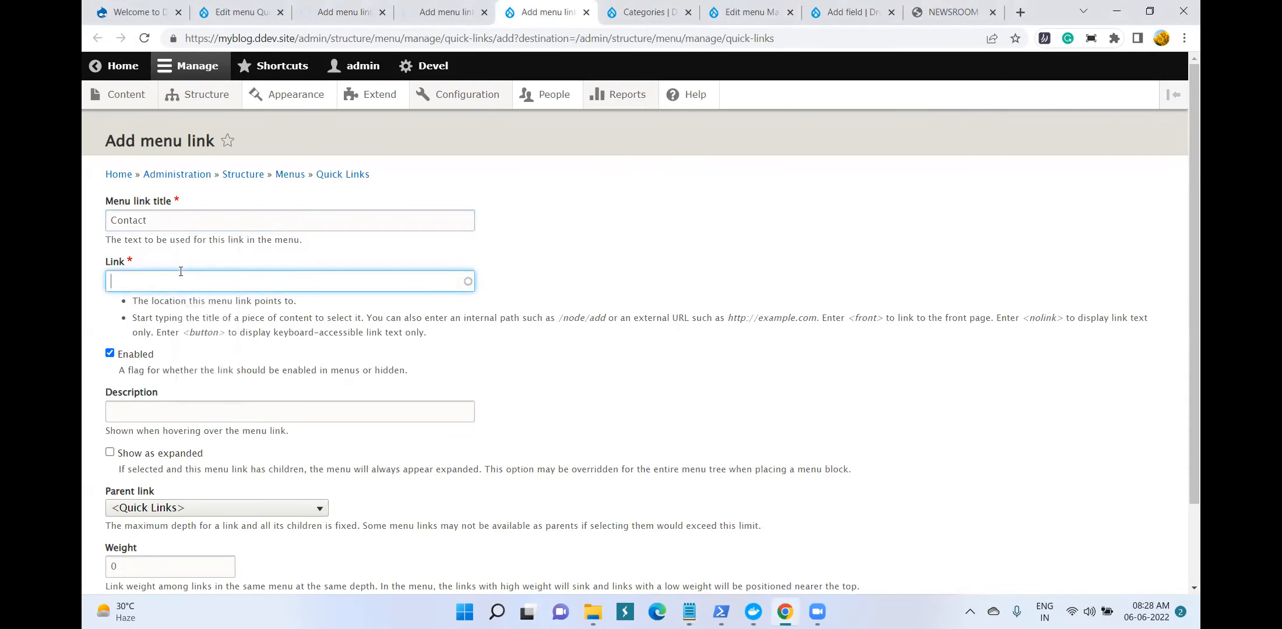
{"action": "type", "text": "<nolink>"}
{"action": "scroll", "coordinate": [180, 271], "scroll_direction": "down", "scroll_amount": 2}
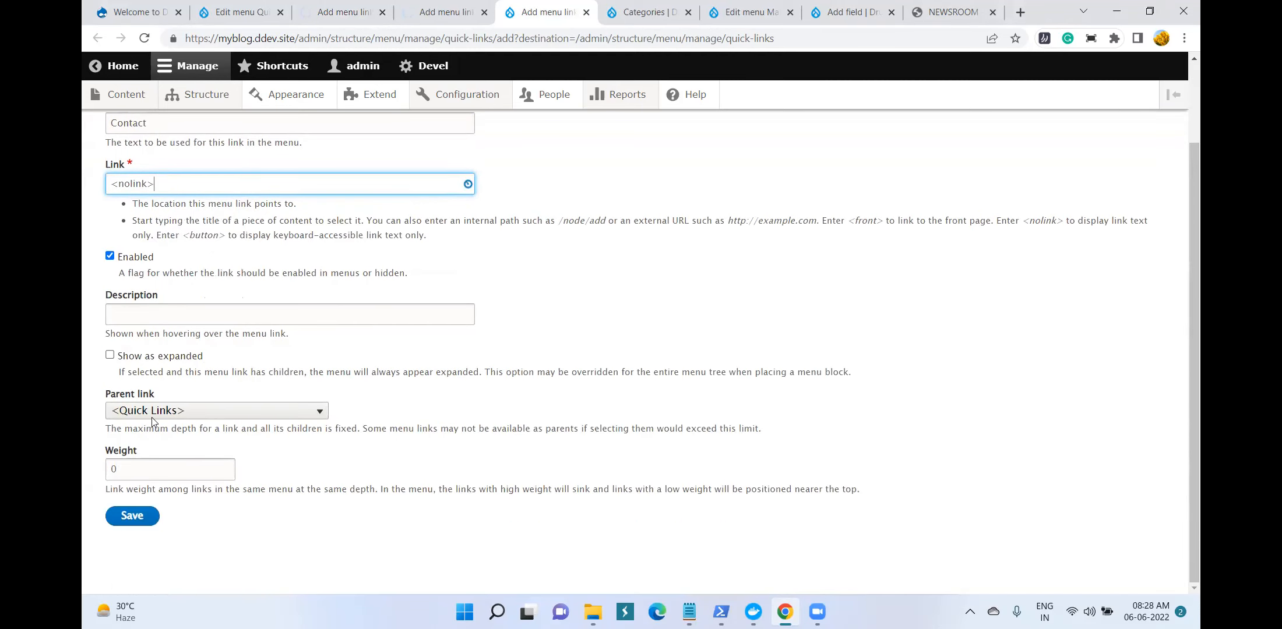
{"action": "left_click", "coordinate": [132, 516]}
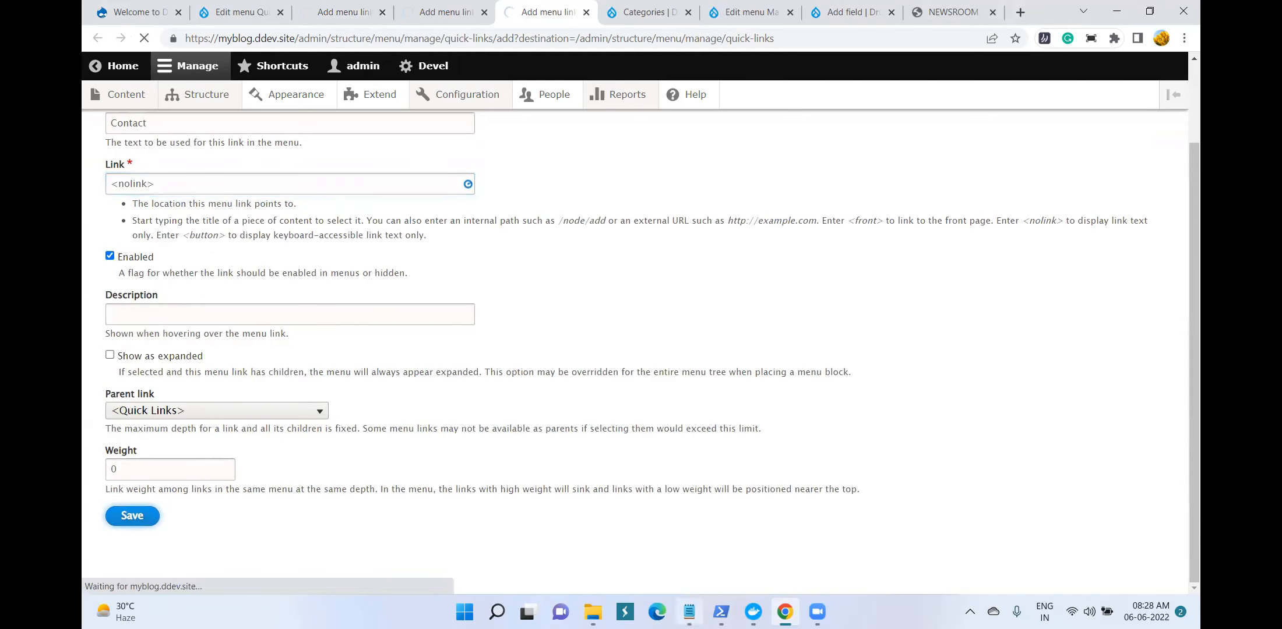
Copy the Categories entry listed under the Blog content type in the Notepad outline
{"action": "left_click", "coordinate": [689, 612]}
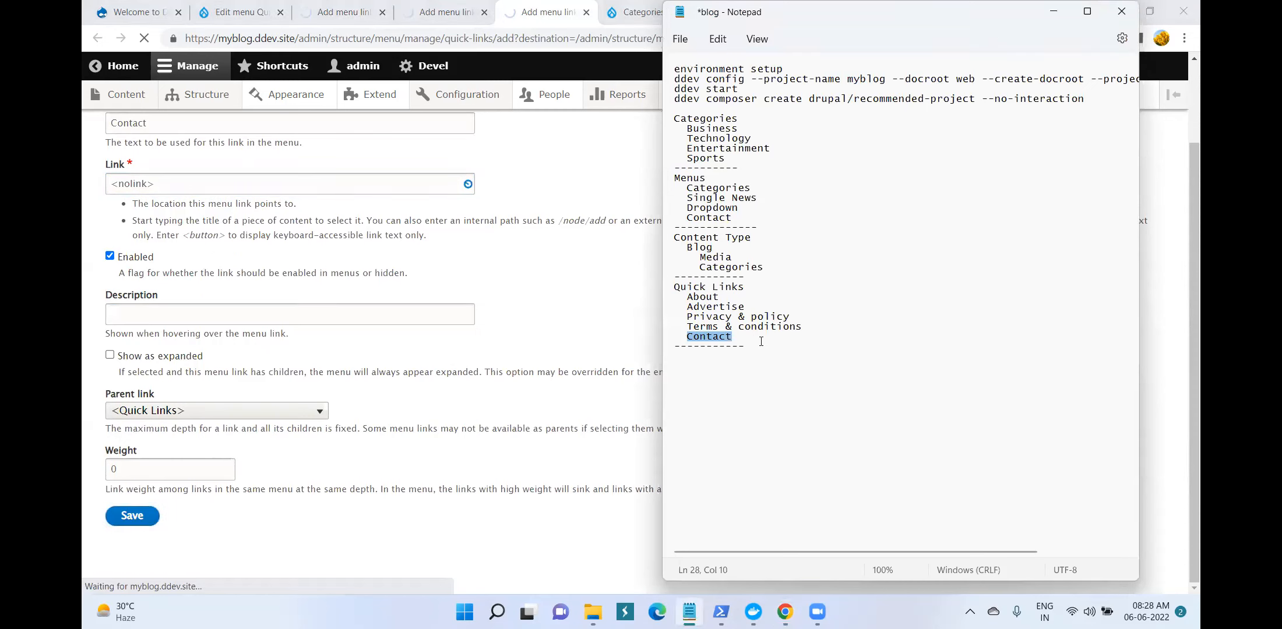
{"action": "double_click", "coordinate": [703, 266]}
{"action": "key", "text": "ctrl+c"}
{"action": "left_click", "coordinate": [450, 266]}
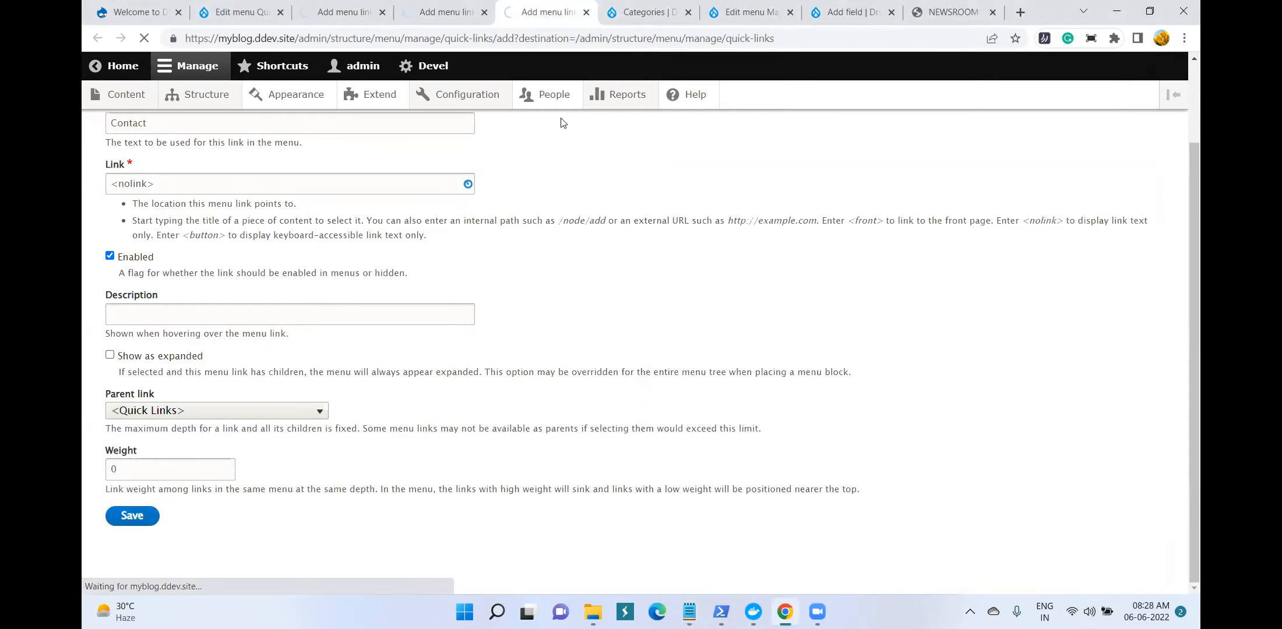
Return to the Blog content type's Add field form and choose Taxonomy term as the new field's type
{"action": "left_click", "coordinate": [646, 12]}
{"action": "left_click", "coordinate": [748, 12]}
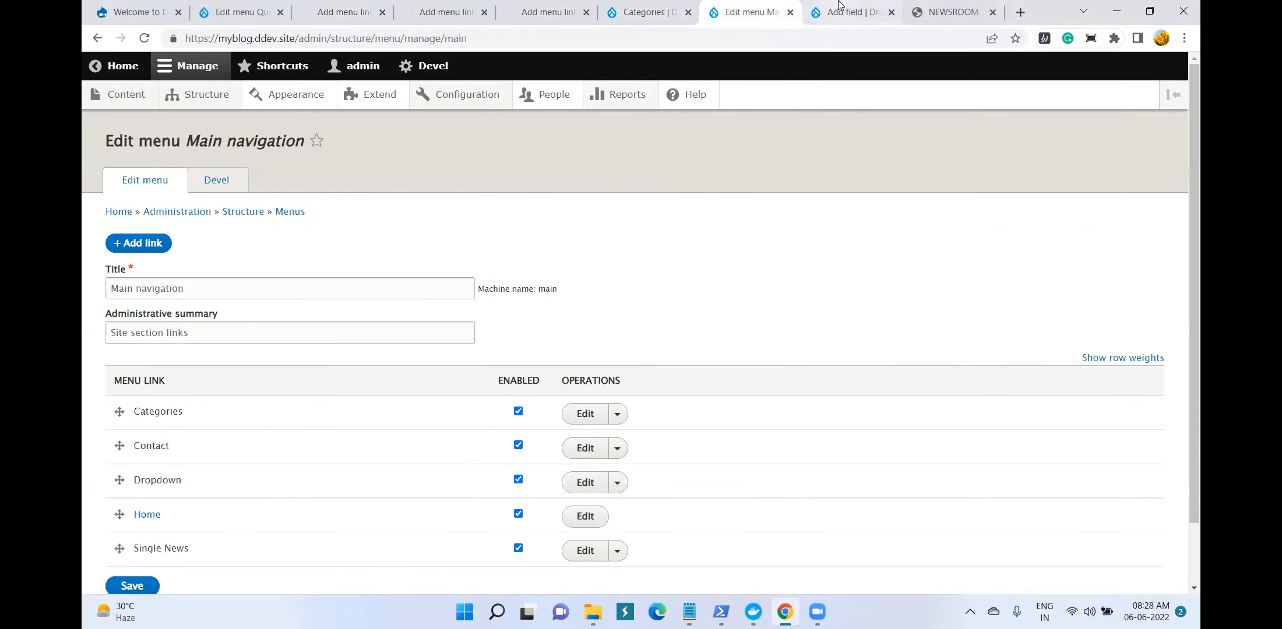
{"action": "left_click", "coordinate": [839, 7]}
{"action": "left_click", "coordinate": [241, 219]}
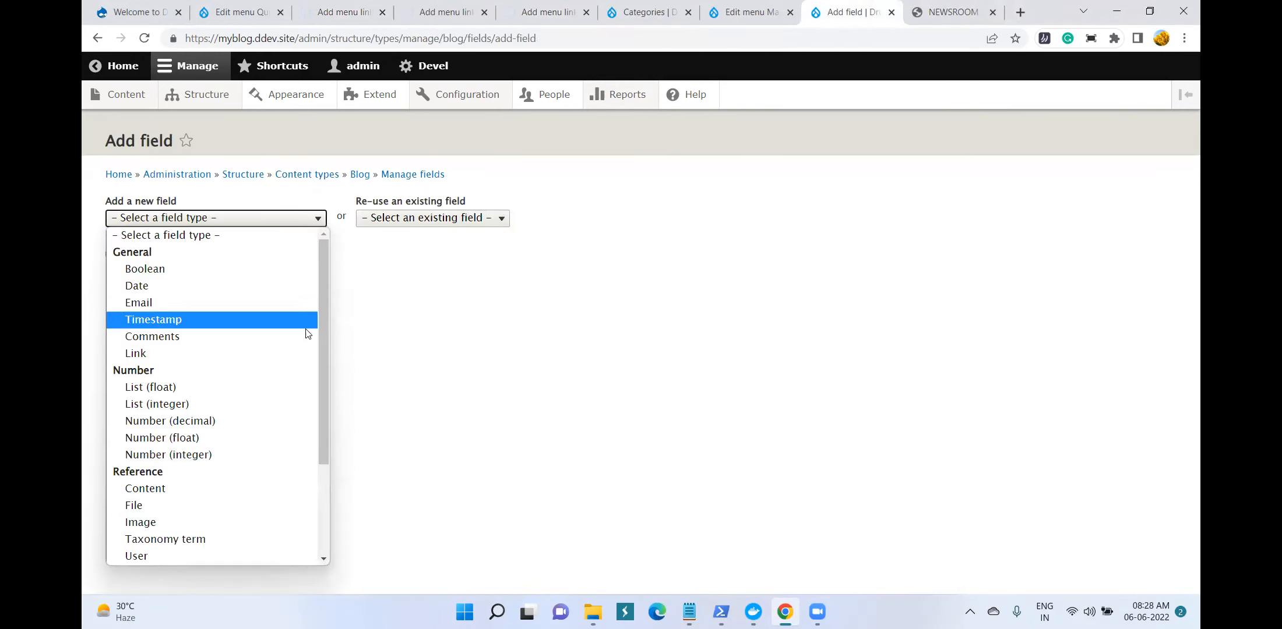
{"action": "scroll", "coordinate": [318, 429], "scroll_direction": "down", "scroll_amount": 1}
{"action": "scroll", "coordinate": [318, 430], "scroll_direction": "down", "scroll_amount": 2}
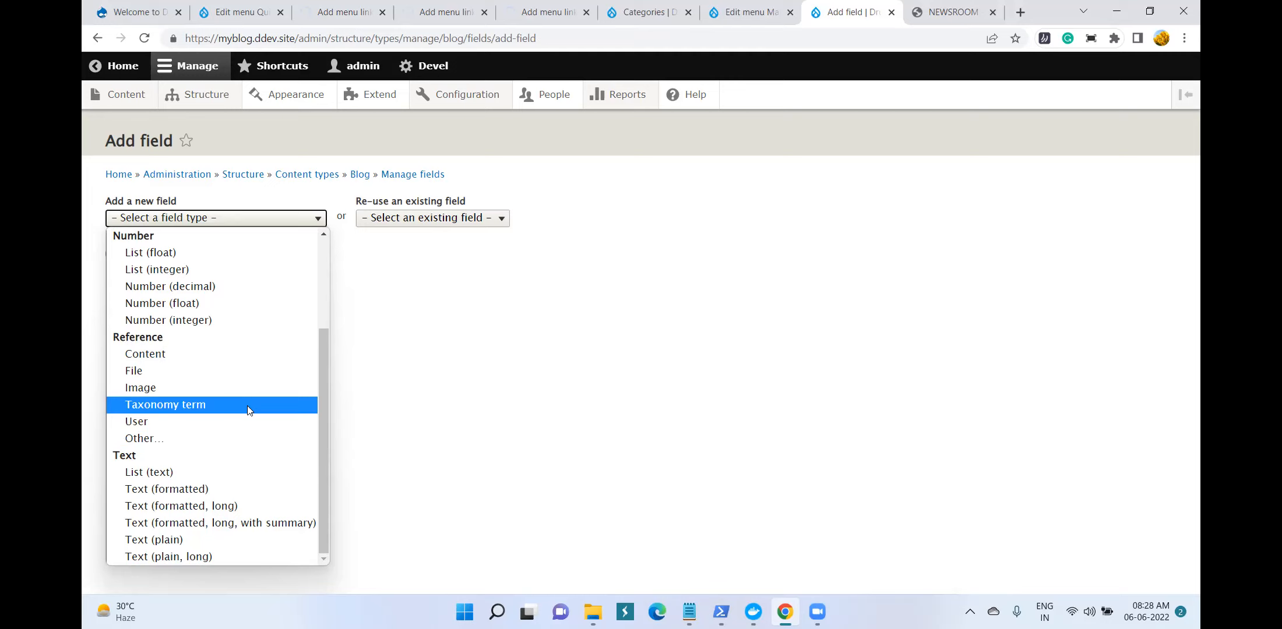
{"action": "left_click", "coordinate": [199, 408]}
{"action": "left_click", "coordinate": [173, 267]}
{"action": "type", "text": "Contact"}
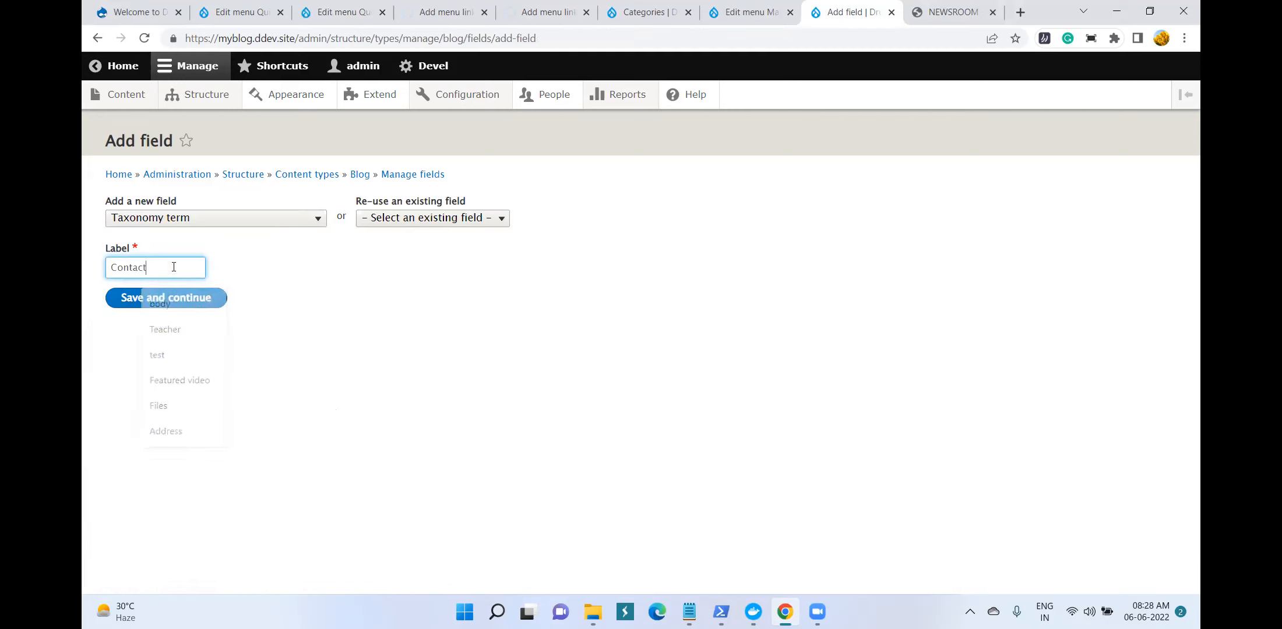
{"action": "key", "text": "ctrl+z"}
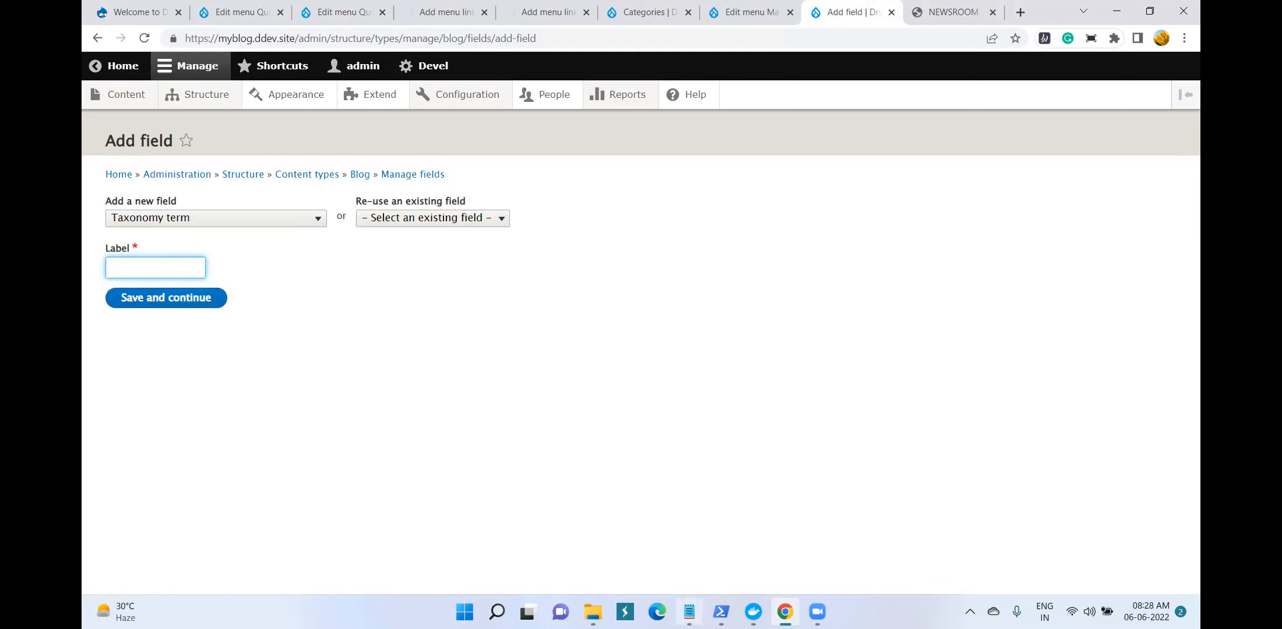
Label the taxonomy term field Categories, copied from the Notepad outline, and save to continue to its settings
{"action": "left_click", "coordinate": [690, 612]}
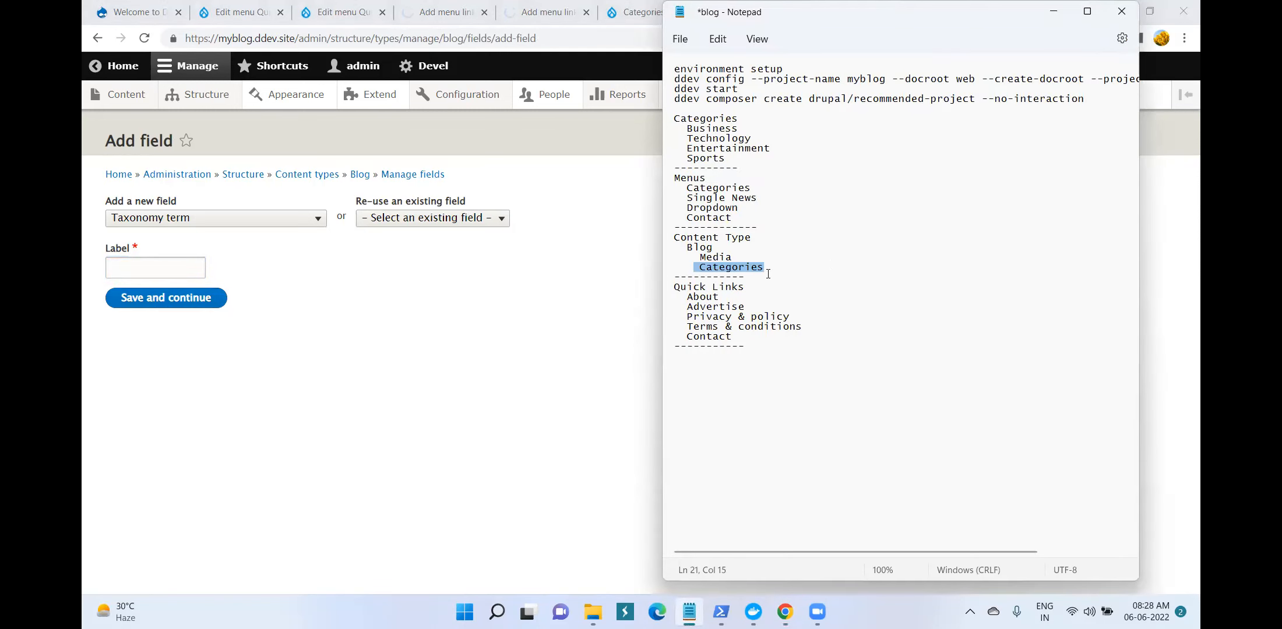
{"action": "left_click", "coordinate": [113, 267]}
{"action": "key", "text": "ctrl+v"}
{"action": "left_click", "coordinate": [142, 298]}
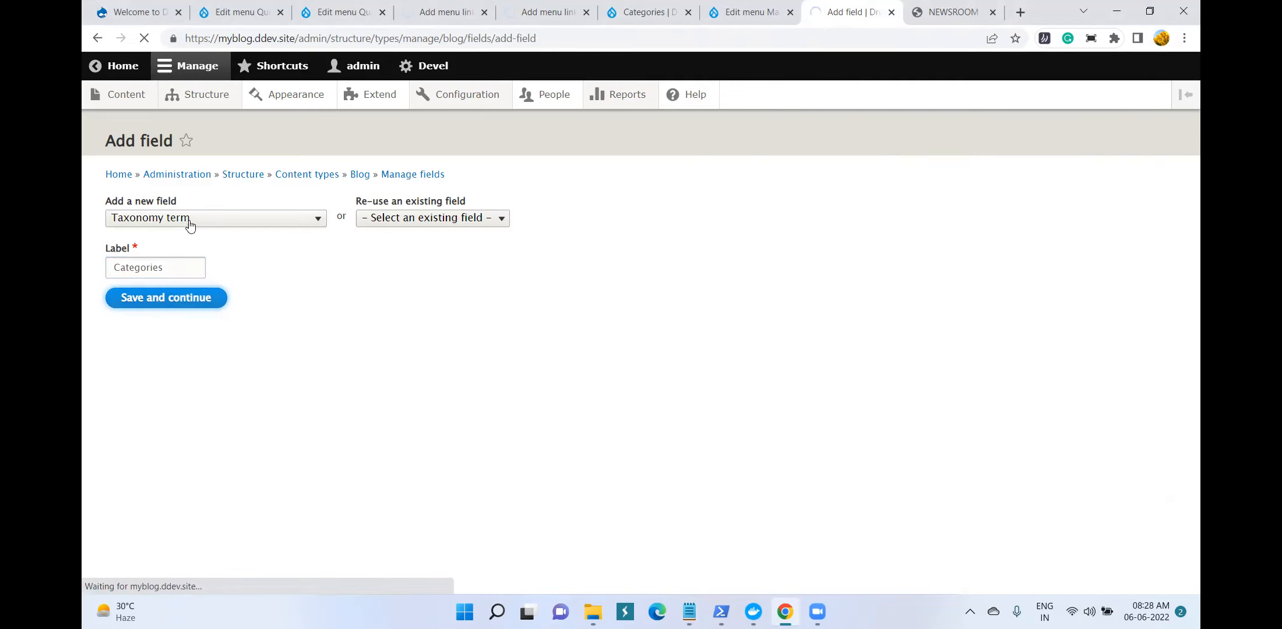
Review the Quick Links menu pages, close the extra one, and check the Quick Links section of the Notepad outline
{"action": "left_click", "coordinate": [215, 21]}
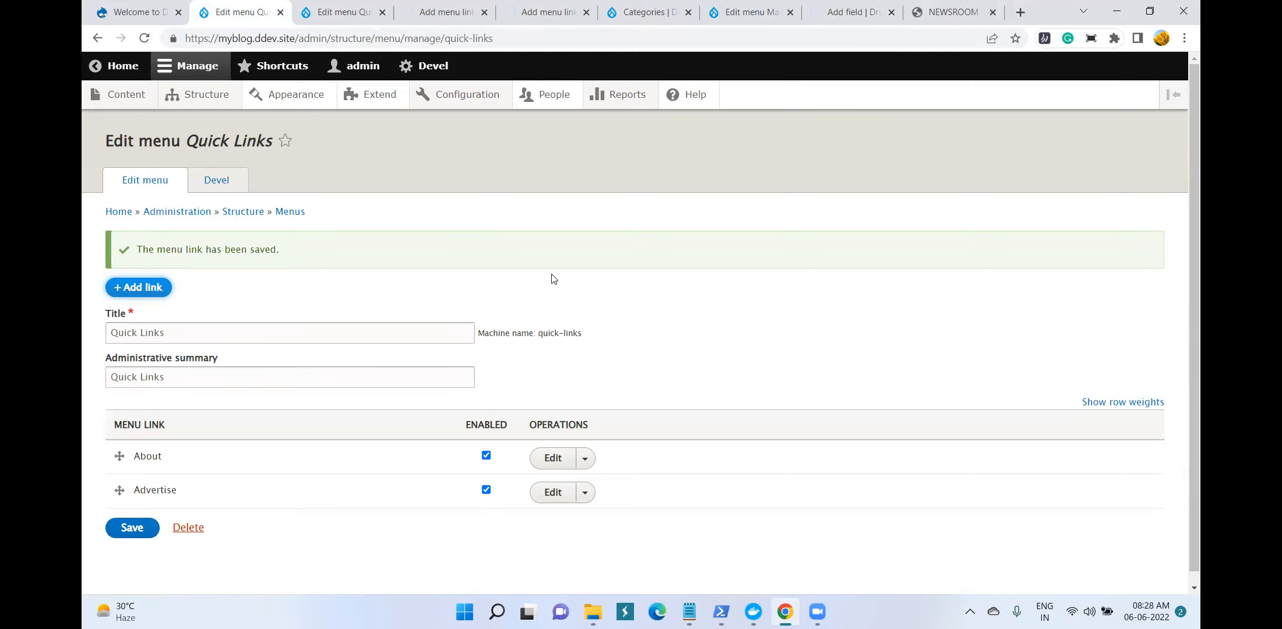
{"action": "left_click", "coordinate": [347, 10]}
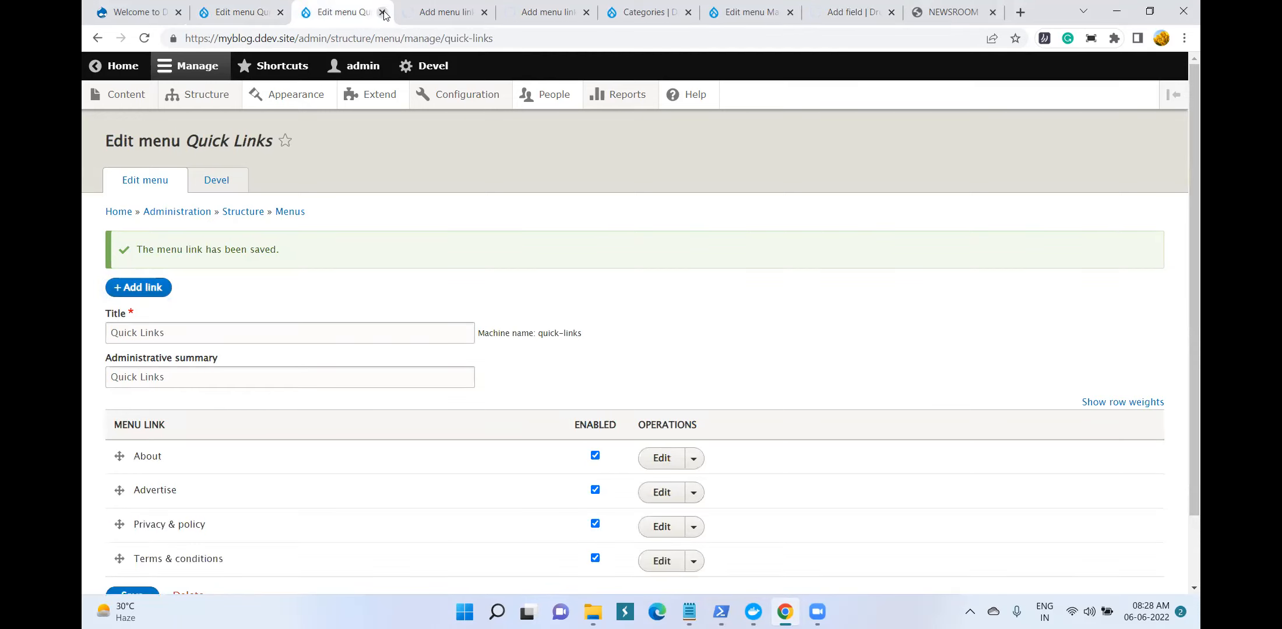
{"action": "left_click", "coordinate": [382, 13]}
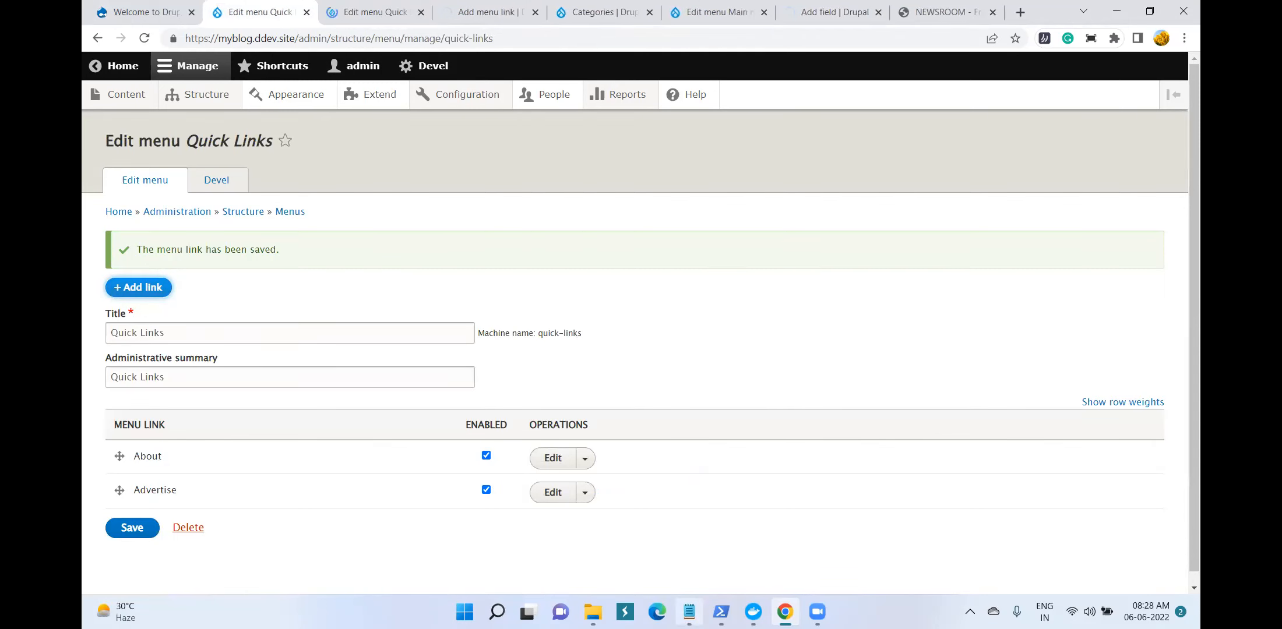
{"action": "left_click", "coordinate": [689, 612]}
{"action": "left_click_drag", "start_coordinate": [747, 341], "coordinate": [674, 286]}
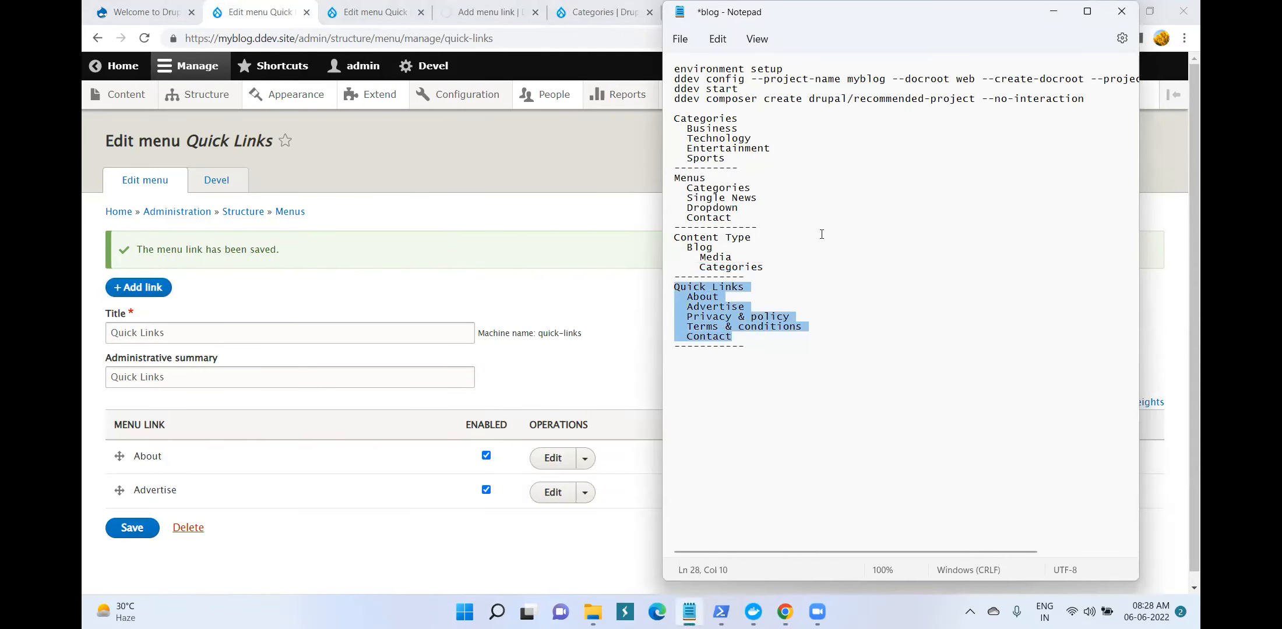
Check the Categories entry under the Blog content type in the Notepad outline against the Quick Links menu page
{"action": "left_click", "coordinate": [801, 222]}
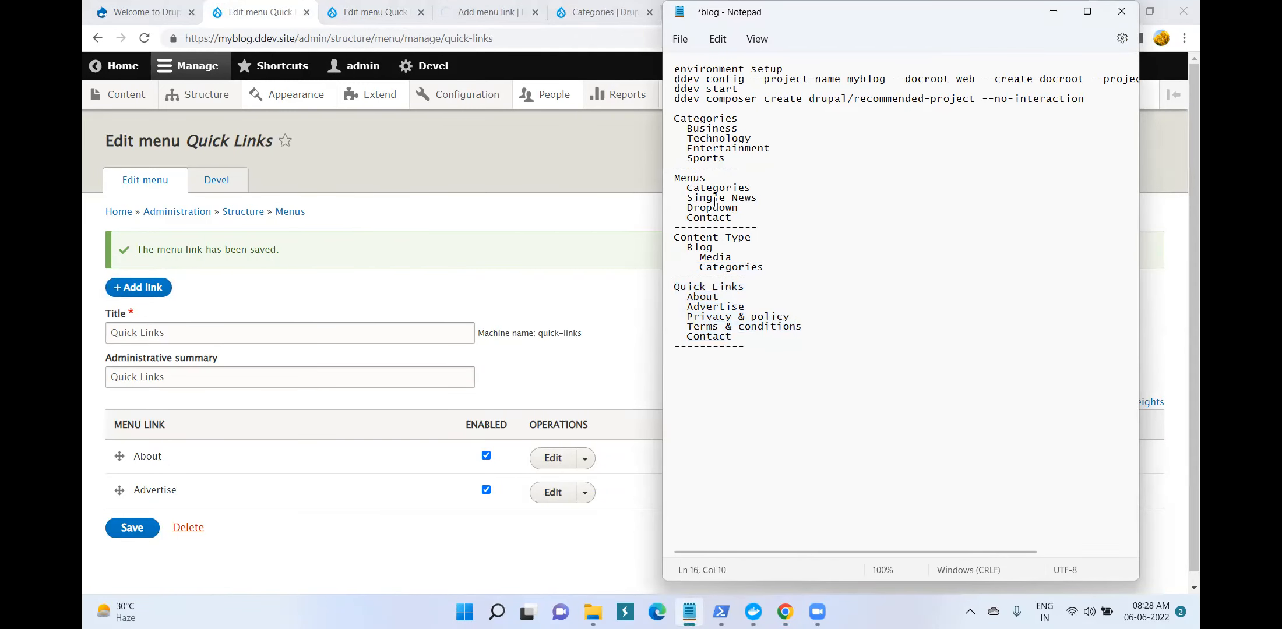
{"action": "double_click", "coordinate": [749, 270]}
{"action": "left_click", "coordinate": [419, 148]}
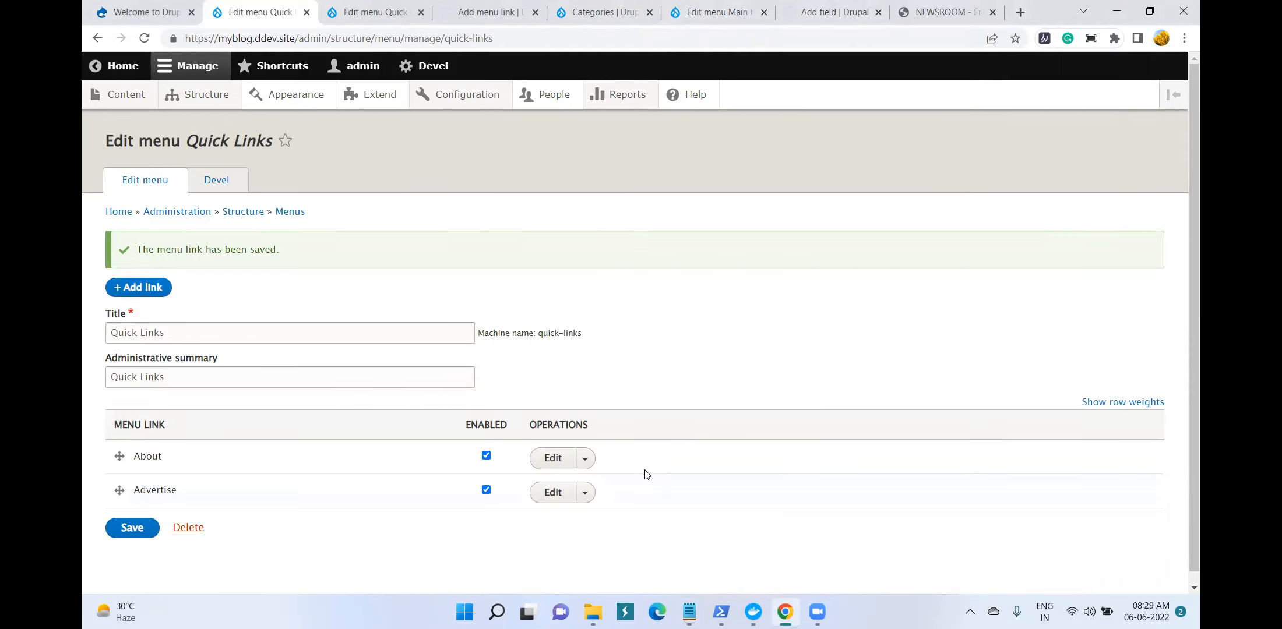
{"action": "left_click", "coordinate": [689, 612]}
{"action": "left_click", "coordinate": [767, 264]}
{"action": "left_click_drag", "start_coordinate": [699, 264], "coordinate": [825, 274]}
{"action": "left_click", "coordinate": [793, 267]}
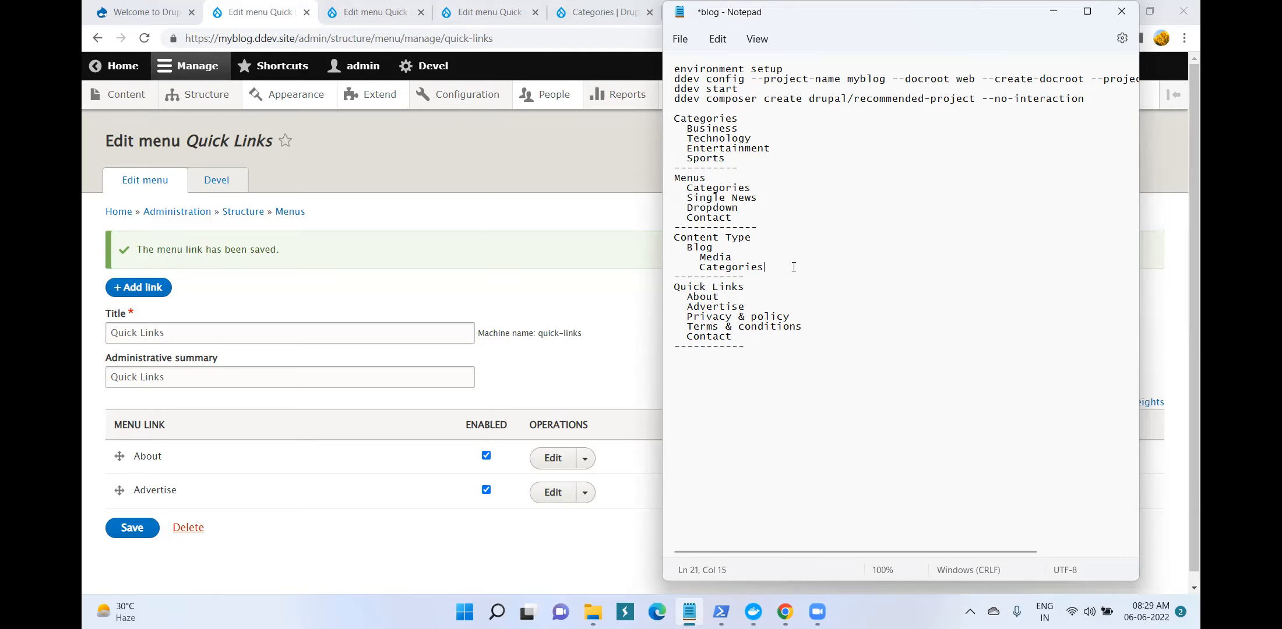
{"action": "left_click", "coordinate": [469, 163]}
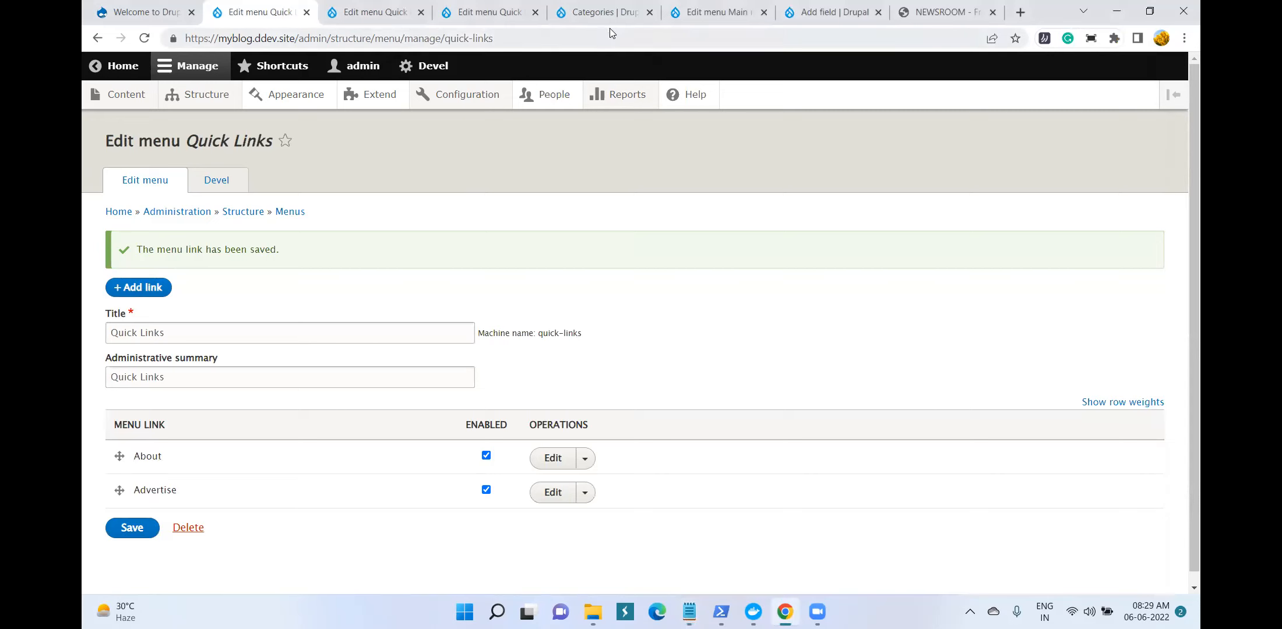
Return to the Blog Add field form, enter Categories_blog as the machine-readable name based on the label, and submit it
{"action": "left_click", "coordinate": [708, 11]}
{"action": "left_click", "coordinate": [825, 10]}
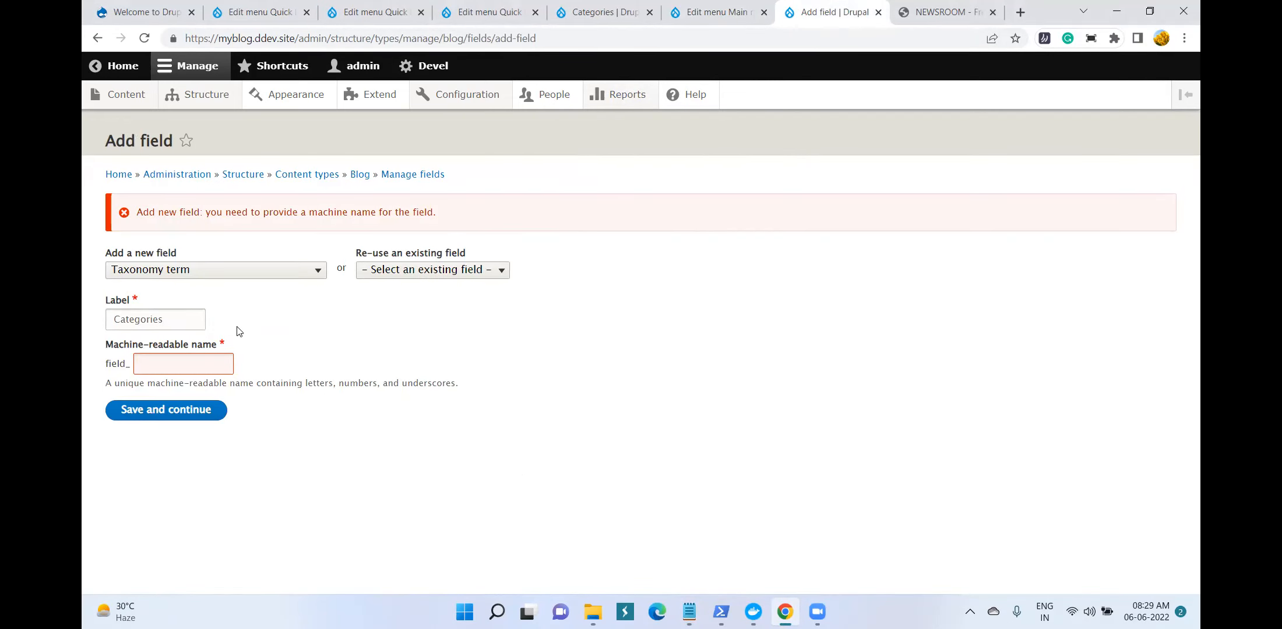
{"action": "double_click", "coordinate": [151, 320]}
{"action": "key", "text": "ctrl+c"}
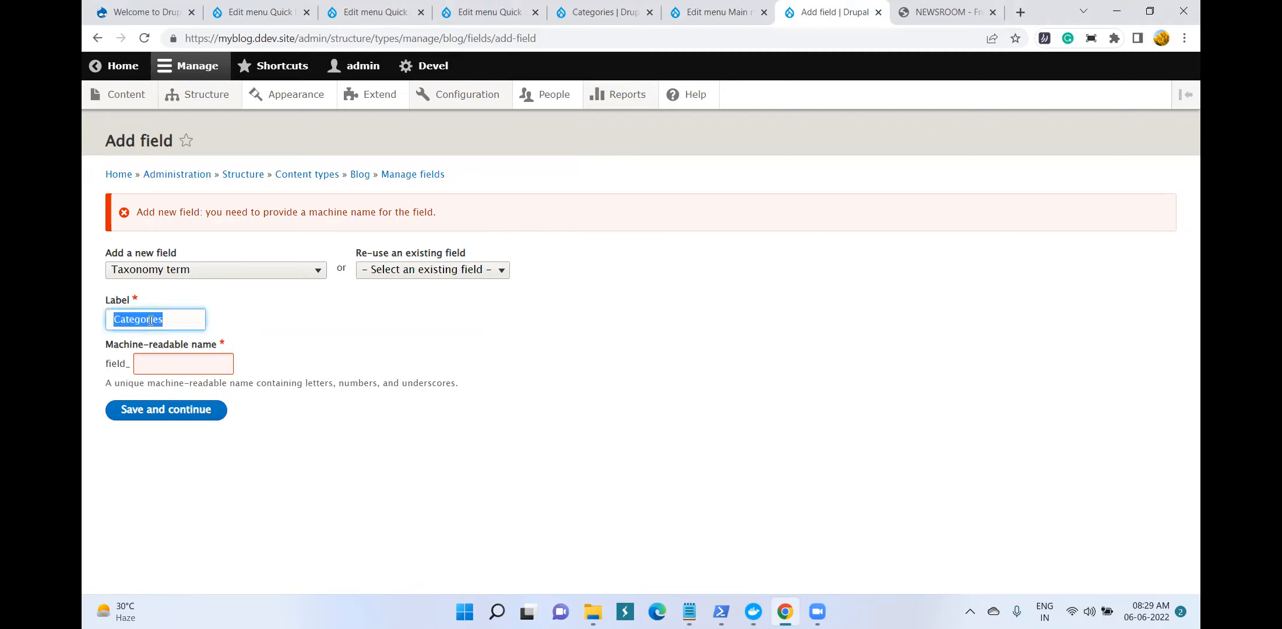
{"action": "left_click", "coordinate": [184, 364]}
{"action": "key", "text": "ctrl+v"}
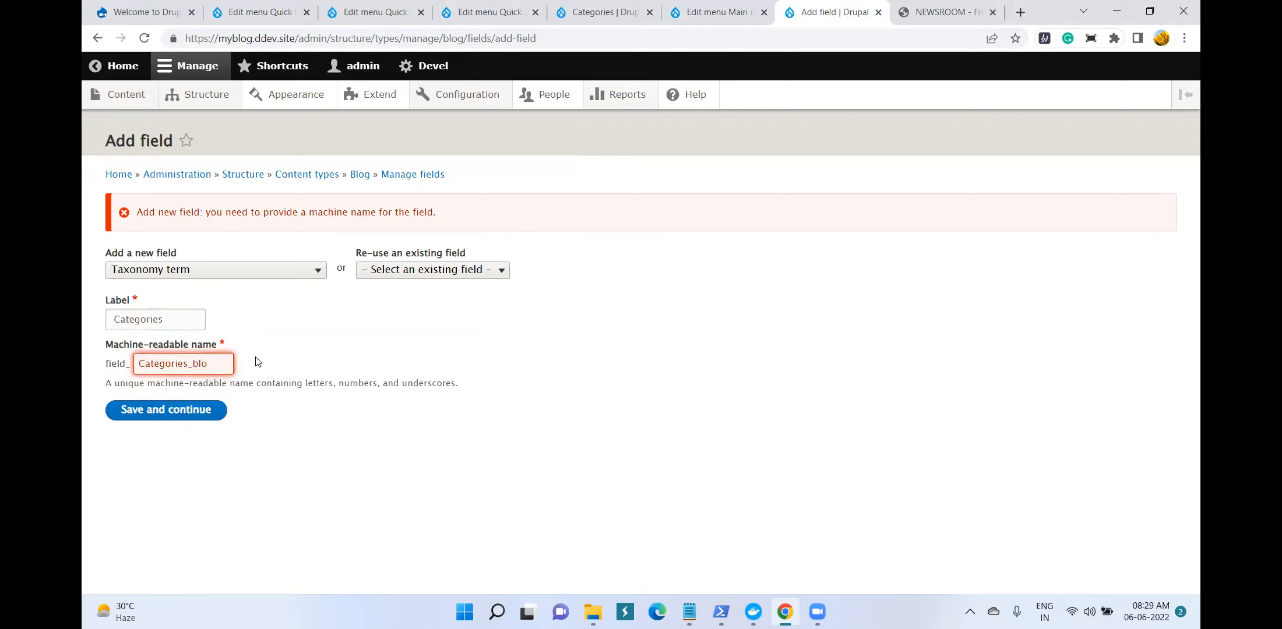
{"action": "left_click", "coordinate": [137, 411]}
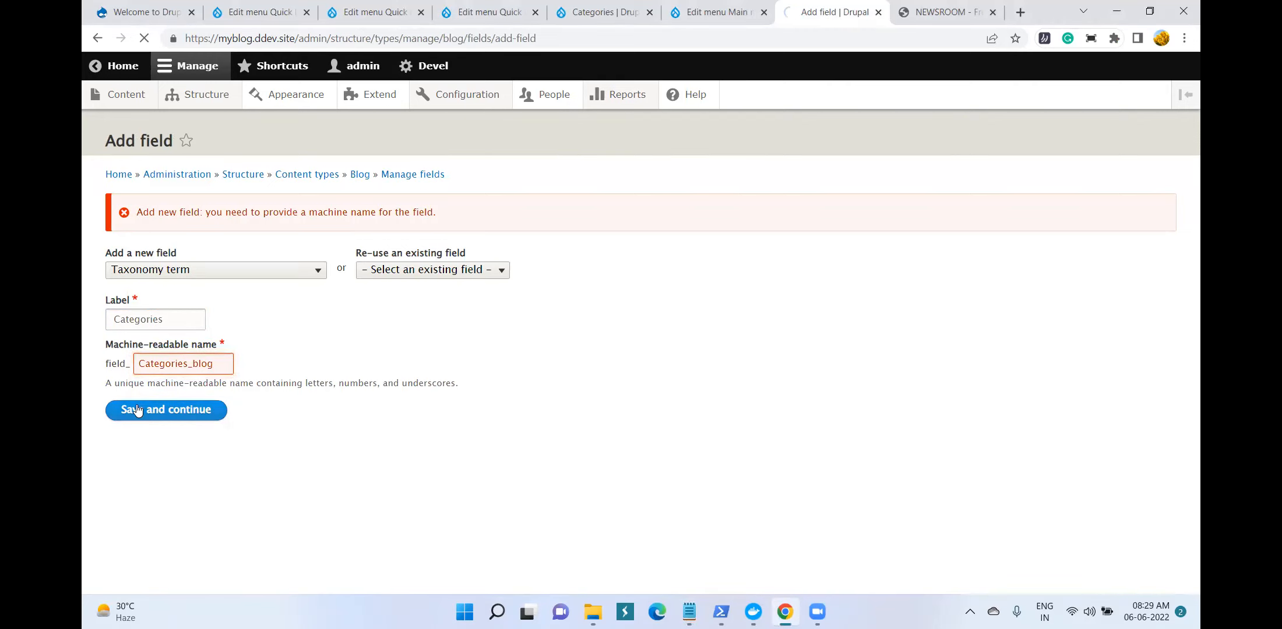
Examine the NEWSROOM template's home page, covering the category blocks, the Featured, Popular and Latest sections, and the Newsletter block
{"action": "left_click", "coordinate": [944, 11]}
{"action": "scroll", "coordinate": [640, 370], "scroll_direction": "down", "scroll_amount": 2}
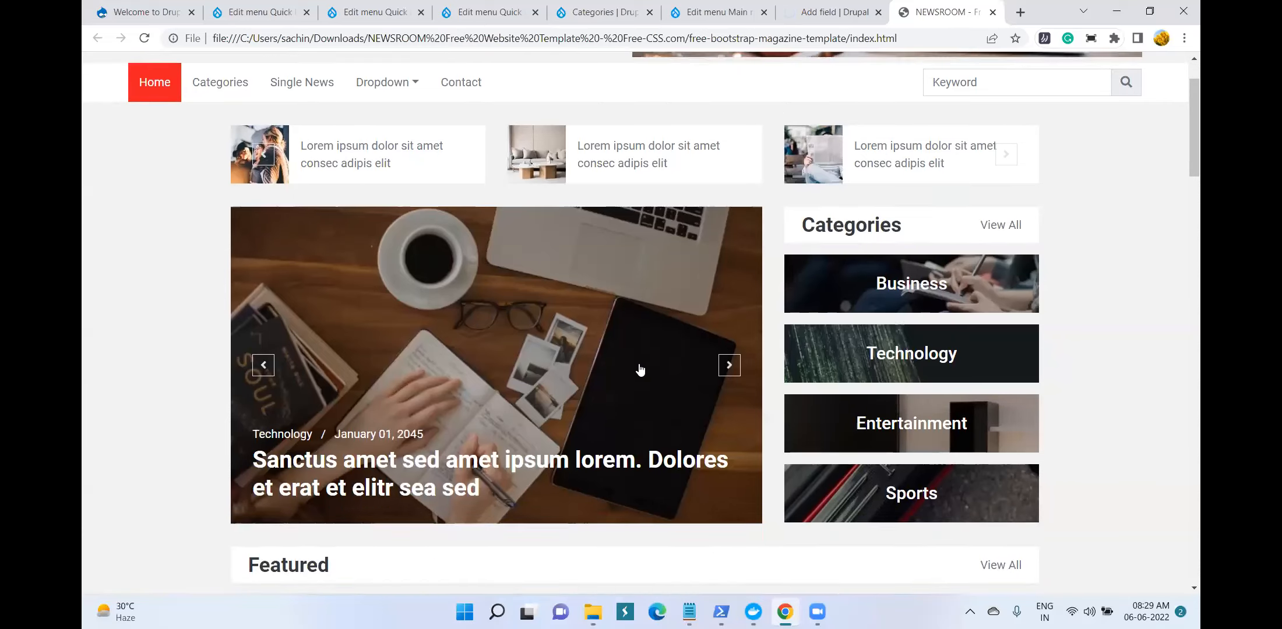
{"action": "scroll", "coordinate": [640, 370], "scroll_direction": "down", "scroll_amount": 2}
{"action": "scroll", "coordinate": [639, 370], "scroll_direction": "up", "scroll_amount": 1}
{"action": "scroll", "coordinate": [639, 370], "scroll_direction": "down", "scroll_amount": 4}
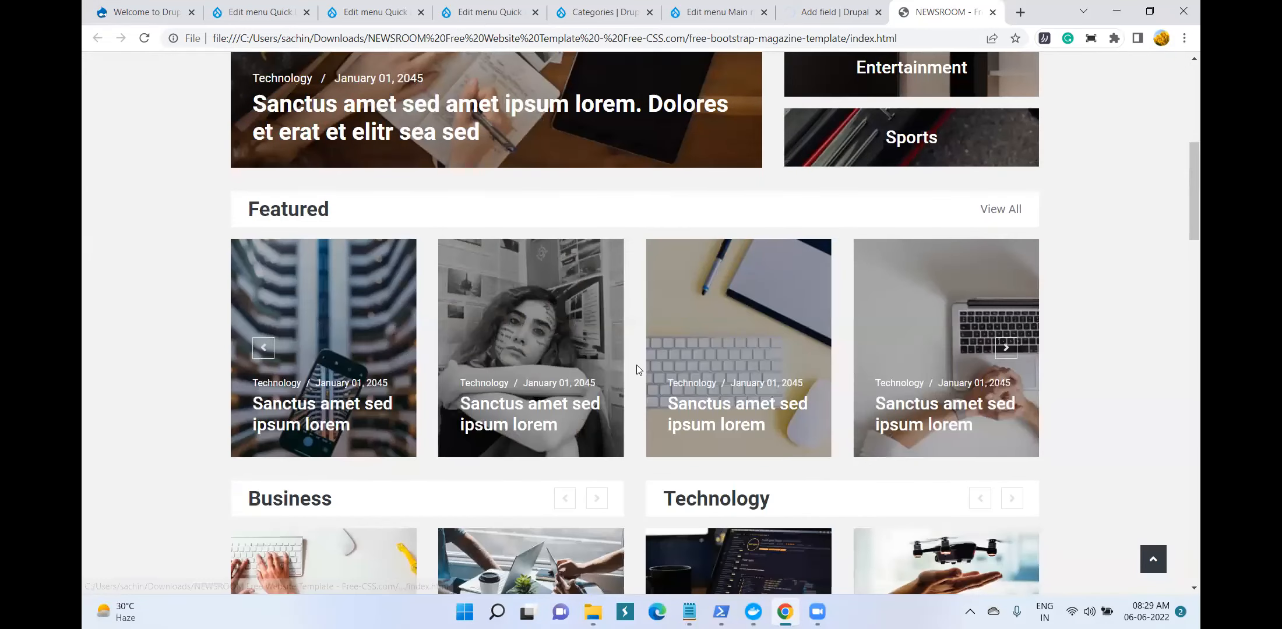
{"action": "scroll", "coordinate": [637, 368], "scroll_direction": "down", "scroll_amount": 5}
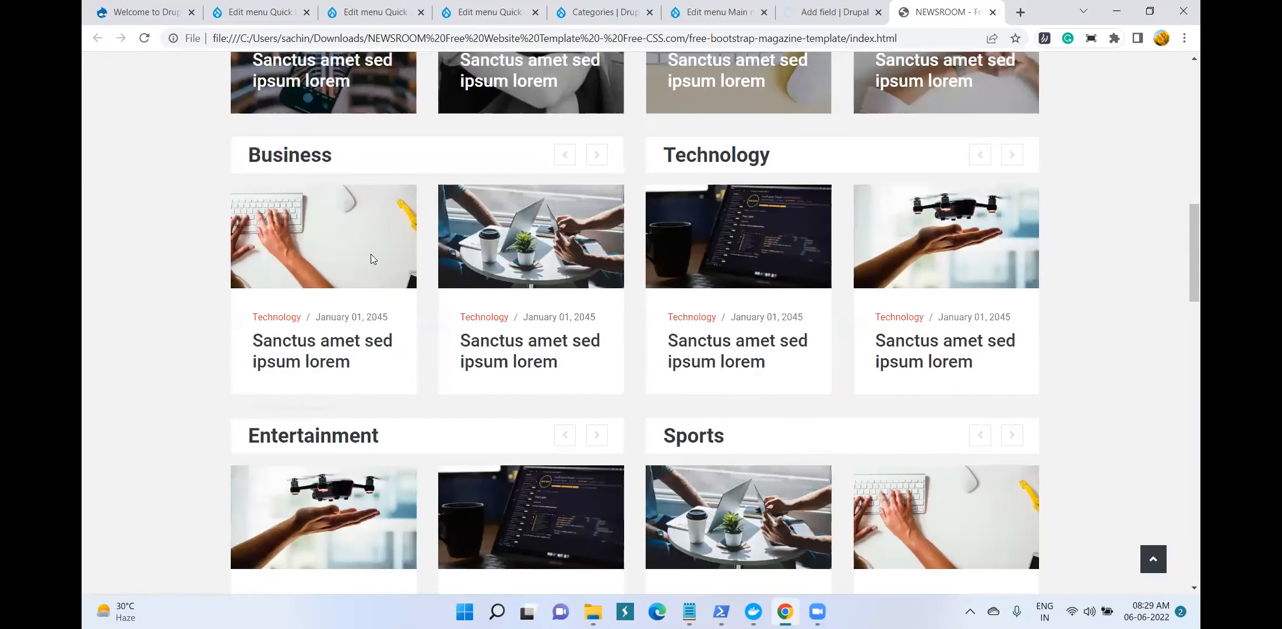
{"action": "scroll", "coordinate": [961, 320], "scroll_direction": "up", "scroll_amount": 2}
{"action": "scroll", "coordinate": [961, 327], "scroll_direction": "down", "scroll_amount": 7}
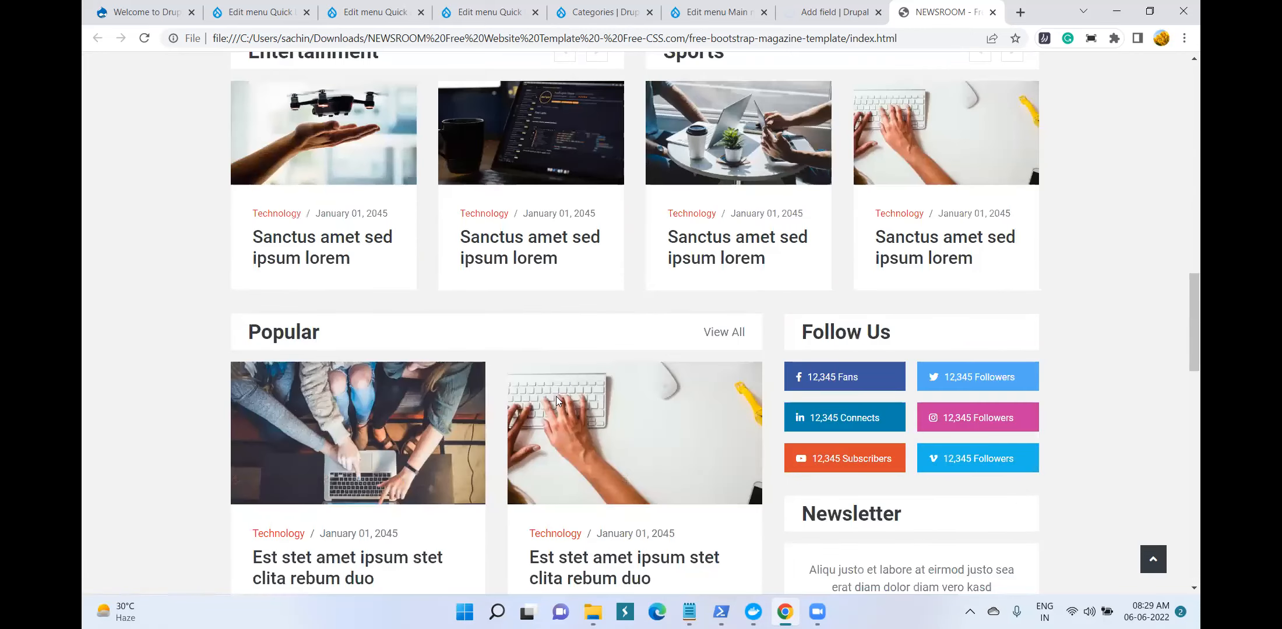
{"action": "scroll", "coordinate": [554, 399], "scroll_direction": "down", "scroll_amount": 5}
{"action": "scroll", "coordinate": [553, 400], "scroll_direction": "down", "scroll_amount": 5}
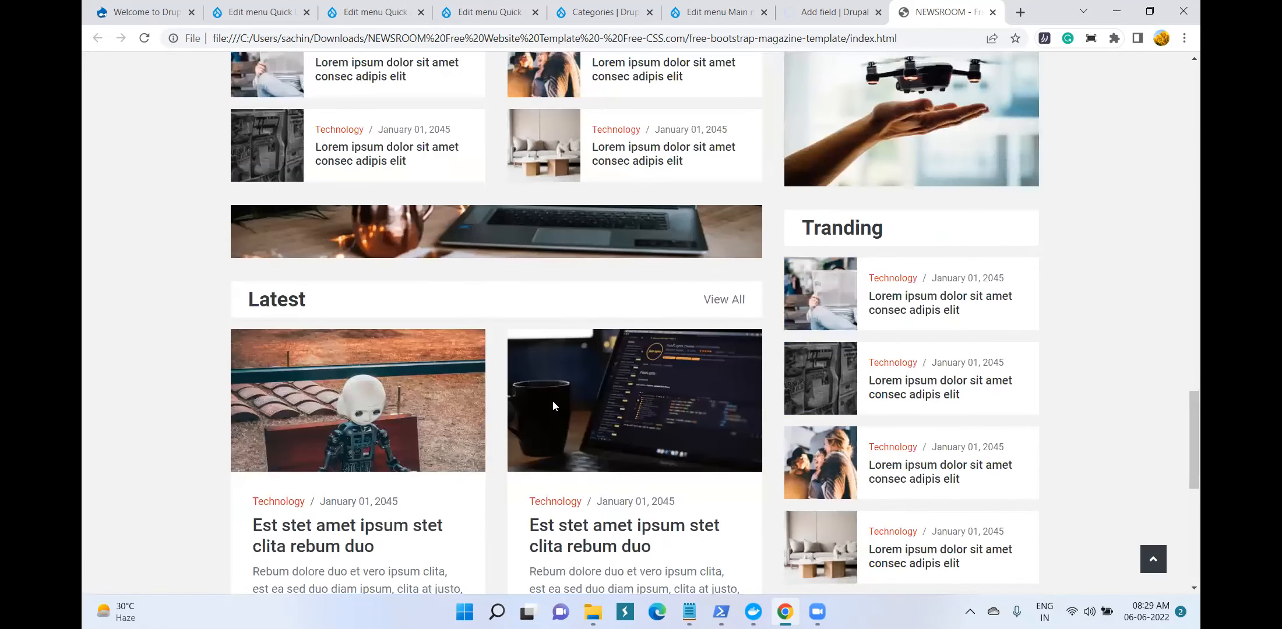
{"action": "scroll", "coordinate": [553, 401], "scroll_direction": "down", "scroll_amount": 8}
{"action": "scroll", "coordinate": [553, 402], "scroll_direction": "up", "scroll_amount": 10}
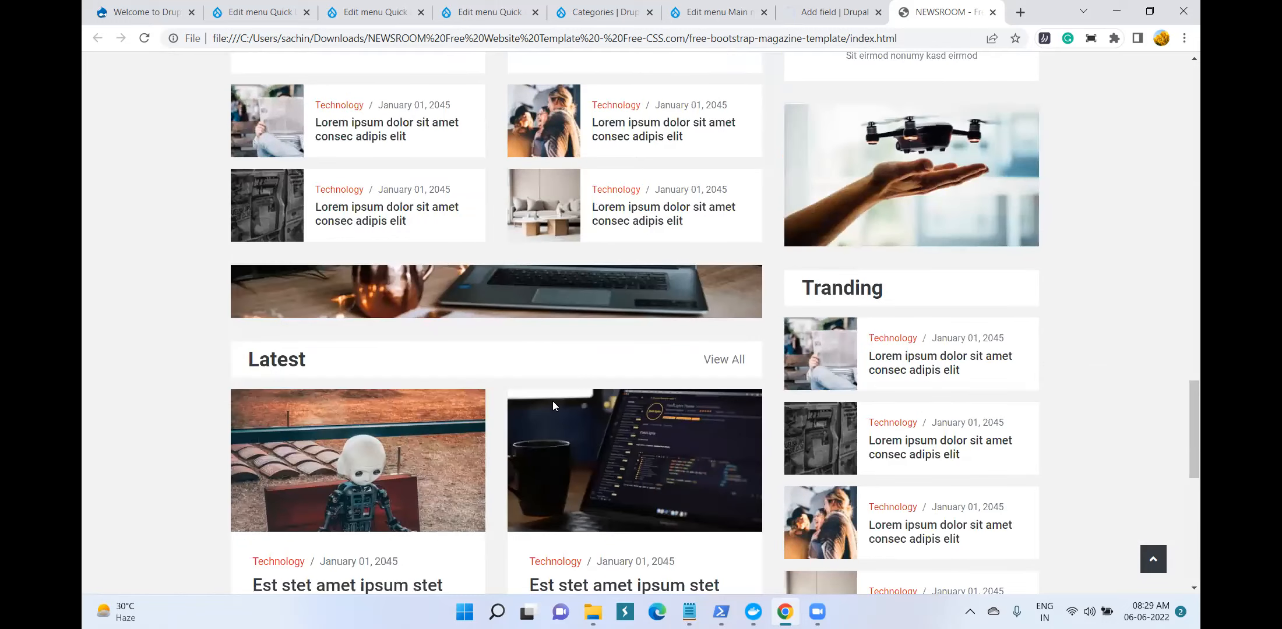
{"action": "scroll", "coordinate": [553, 402], "scroll_direction": "up", "scroll_amount": 10}
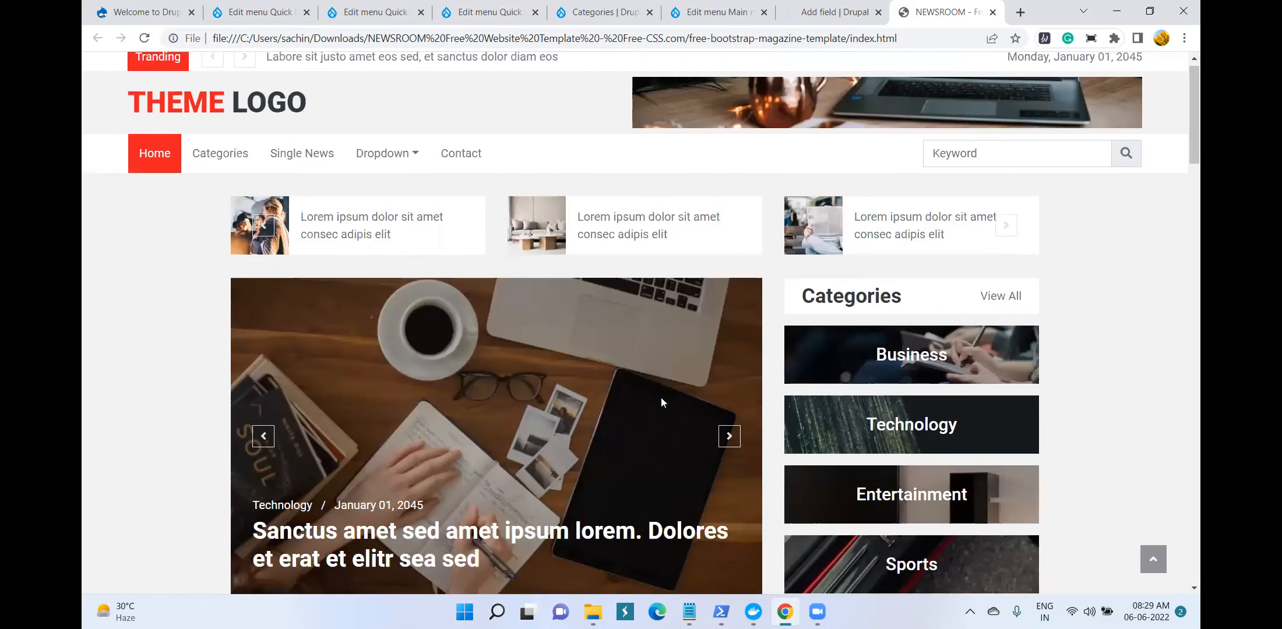
{"action": "scroll", "coordinate": [664, 400], "scroll_direction": "down", "scroll_amount": 4}
{"action": "scroll", "coordinate": [672, 393], "scroll_direction": "up", "scroll_amount": 5}
{"action": "scroll", "coordinate": [564, 394], "scroll_direction": "down", "scroll_amount": 5}
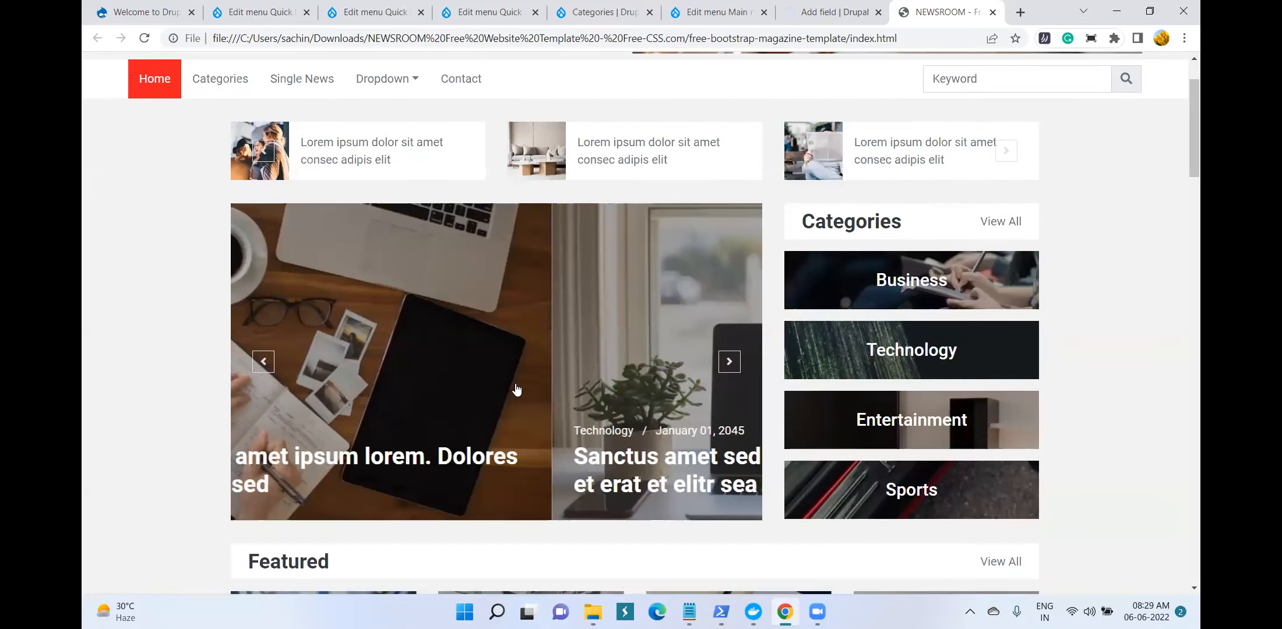
{"action": "scroll", "coordinate": [515, 383], "scroll_direction": "up", "scroll_amount": 5}
{"action": "scroll", "coordinate": [526, 386], "scroll_direction": "down", "scroll_amount": 10}
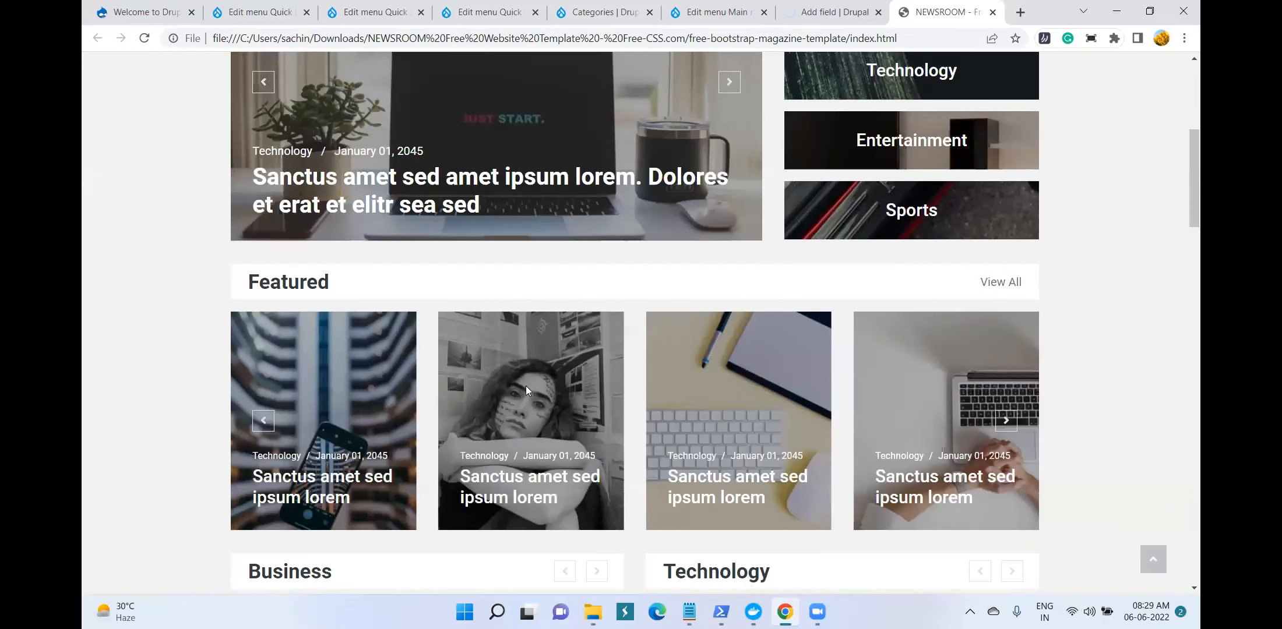
{"action": "scroll", "coordinate": [526, 389], "scroll_direction": "down", "scroll_amount": 8}
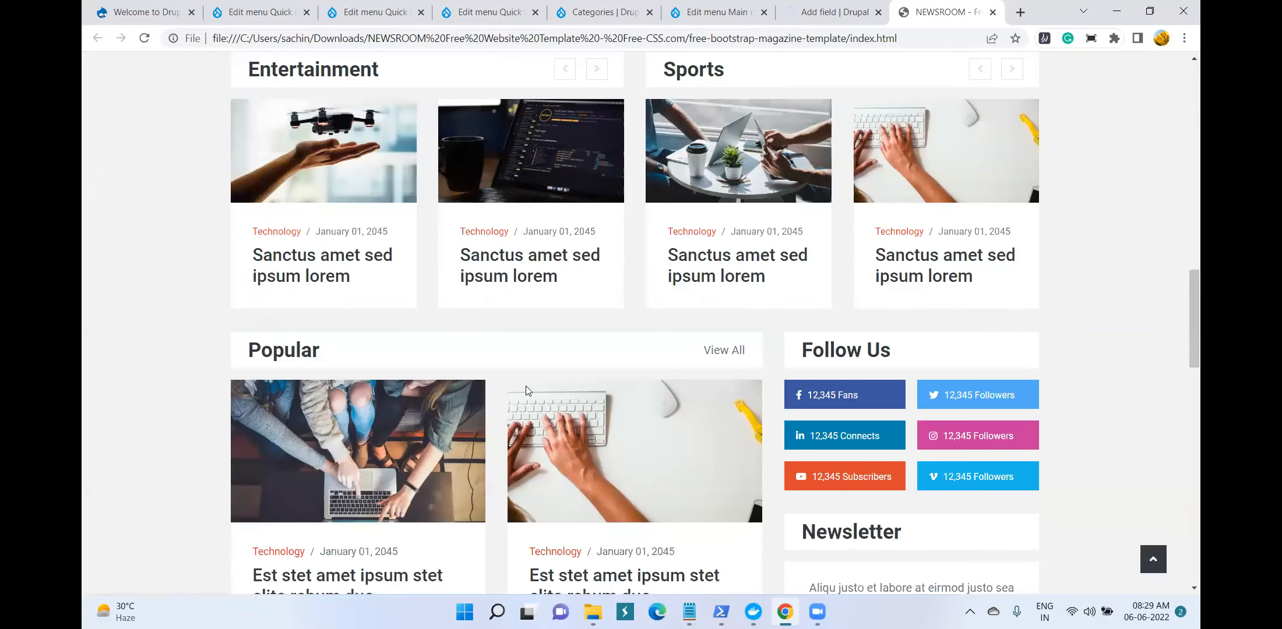
{"action": "scroll", "coordinate": [525, 389], "scroll_direction": "down", "scroll_amount": 5}
{"action": "scroll", "coordinate": [525, 385], "scroll_direction": "down", "scroll_amount": 5}
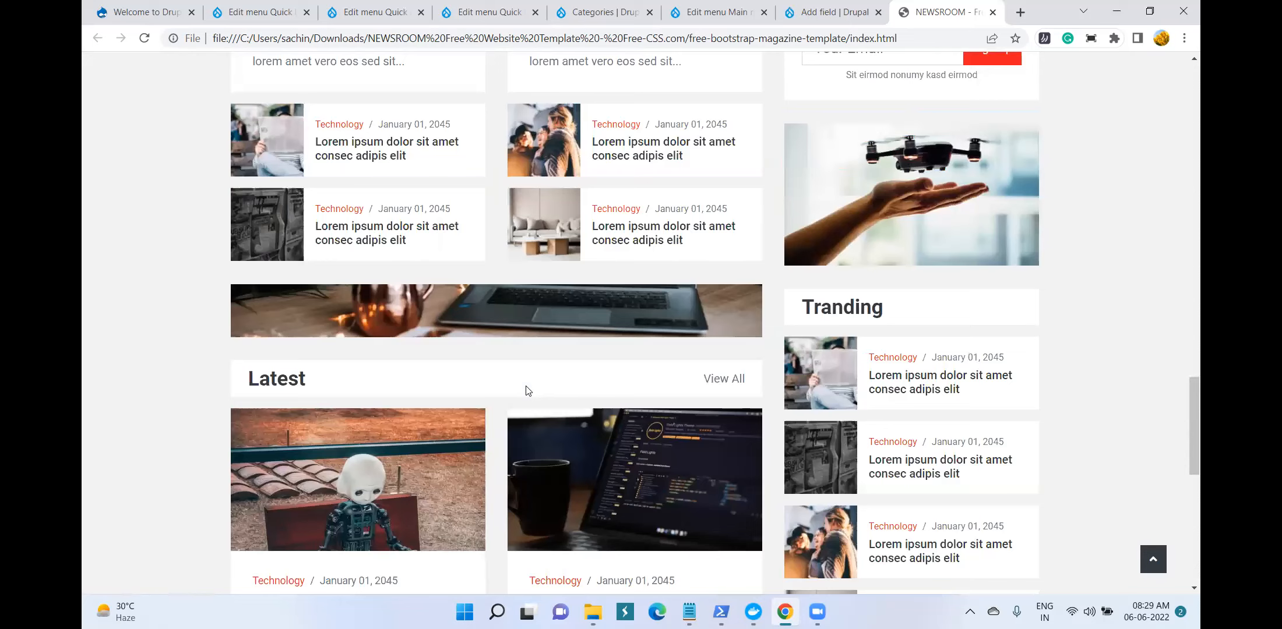
{"action": "scroll", "coordinate": [526, 385], "scroll_direction": "up", "scroll_amount": 5}
{"action": "scroll", "coordinate": [534, 383], "scroll_direction": "down", "scroll_amount": 7}
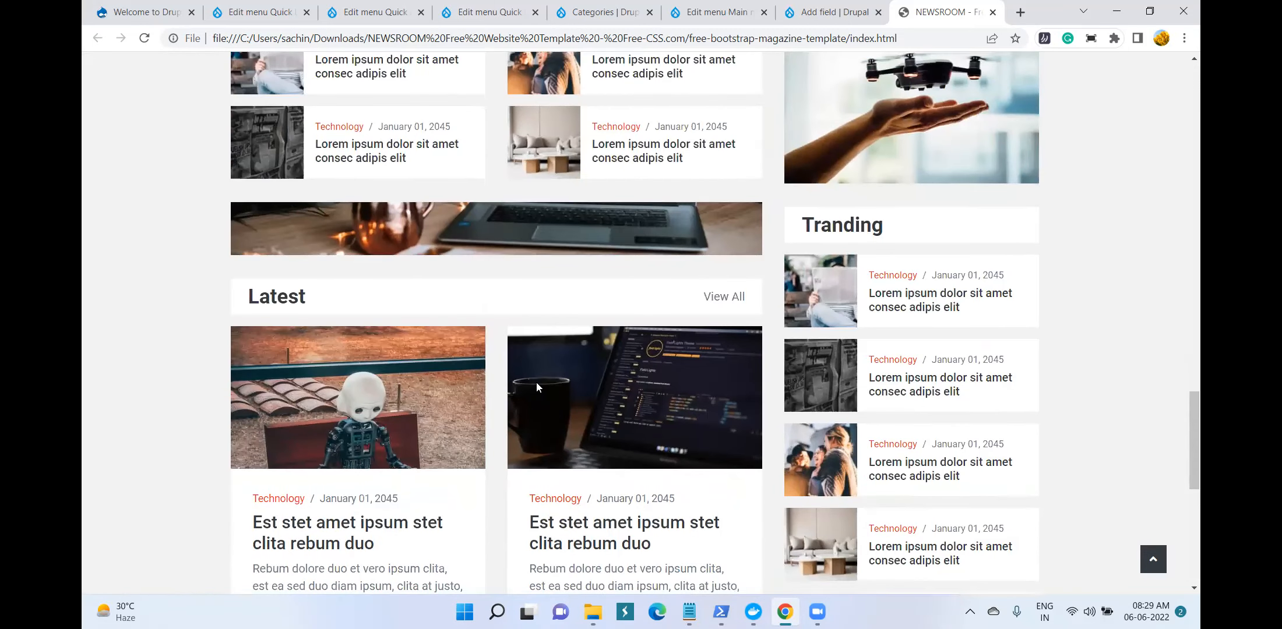
{"action": "scroll", "coordinate": [536, 383], "scroll_direction": "up", "scroll_amount": 9}
{"action": "scroll", "coordinate": [797, 368], "scroll_direction": "up", "scroll_amount": 1}
{"action": "left_click_drag", "start_coordinate": [893, 368], "coordinate": [801, 369]}
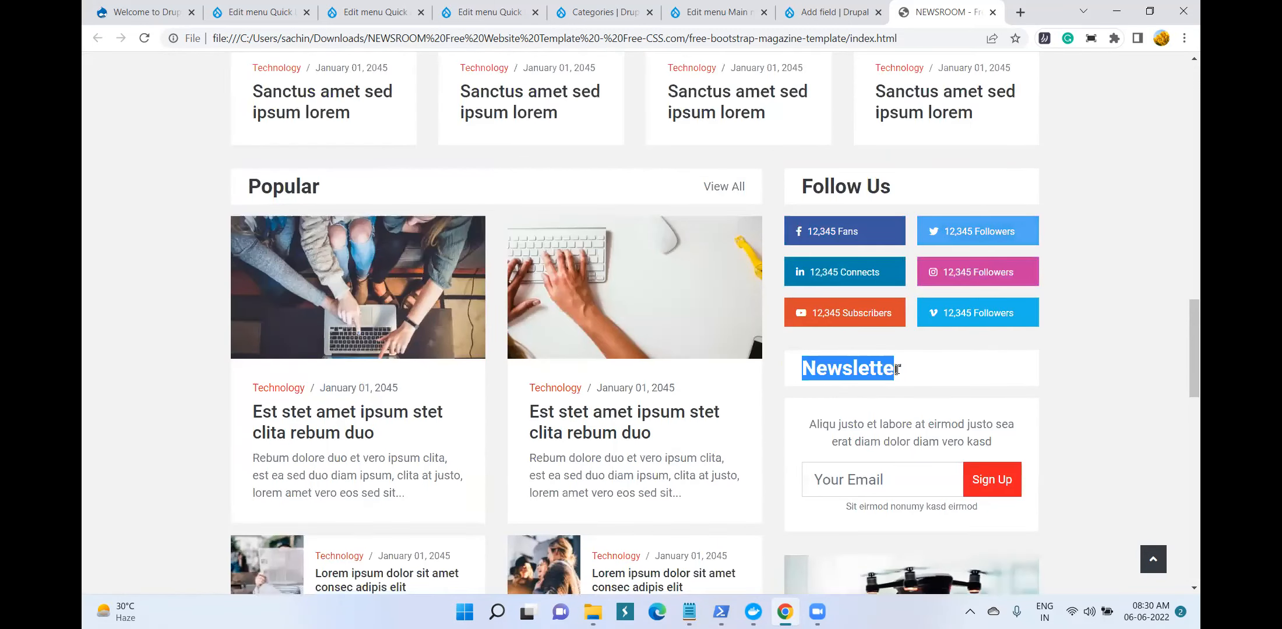
{"action": "scroll", "coordinate": [825, 100], "scroll_direction": "down", "scroll_amount": 3}
Correct the Categories field's machine-readable name to lowercase categories_blog and save to continue
{"action": "left_click", "coordinate": [825, 12]}
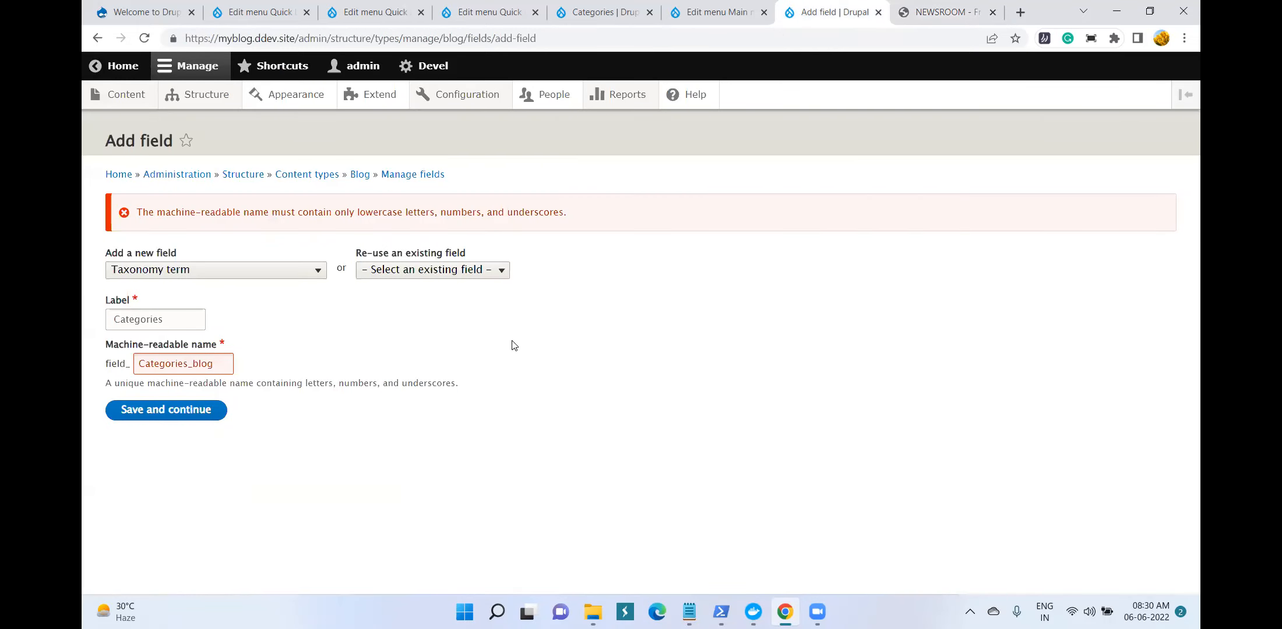
{"action": "left_click", "coordinate": [142, 364]}
{"action": "key", "text": "BackSpace"}
{"action": "type", "text": "c"}
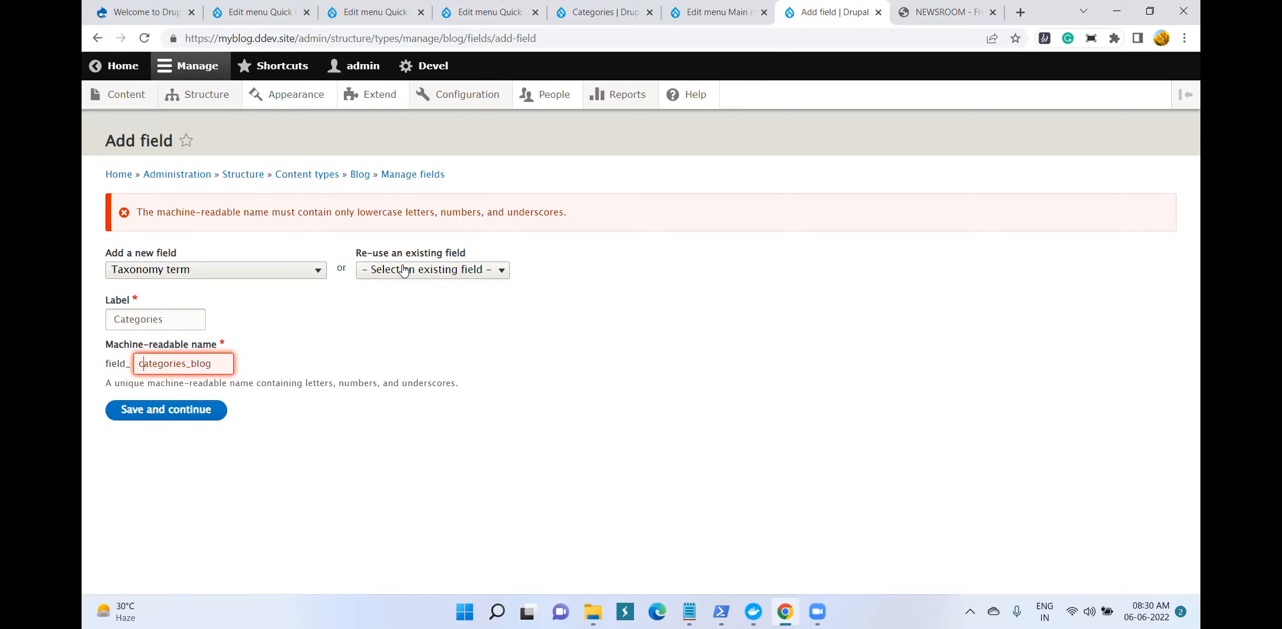
{"action": "left_click", "coordinate": [161, 414]}
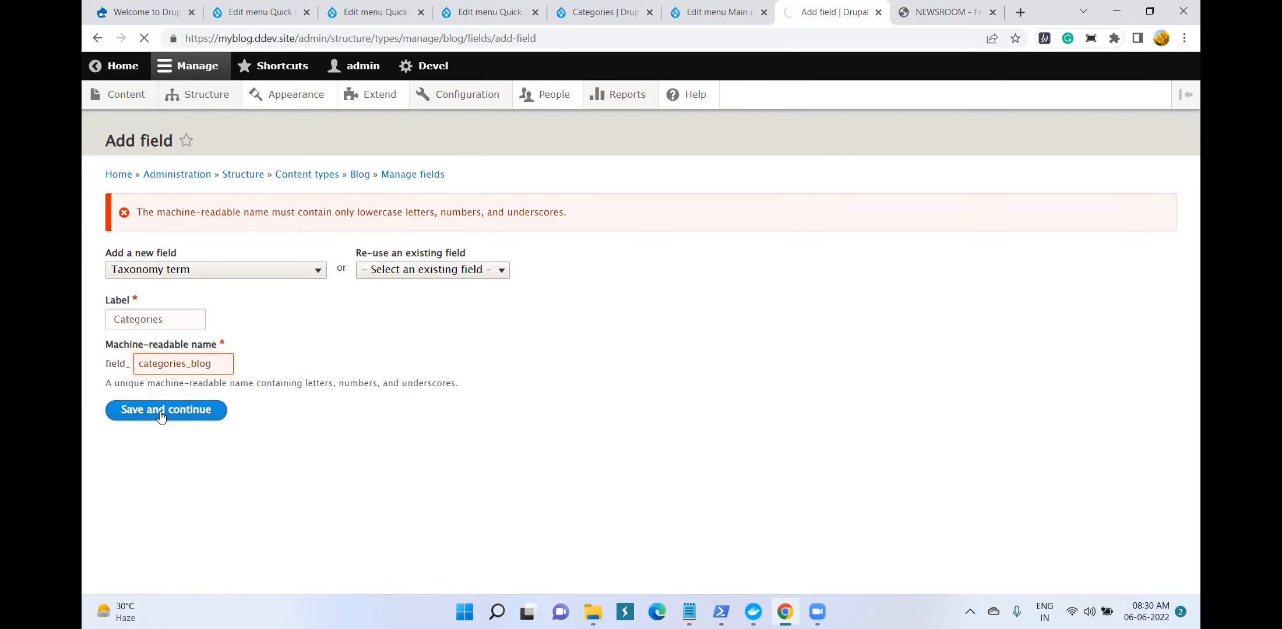
Go from the Quick Links menu page to the Menus list and close the extra Quick Links and Categories pages
{"action": "left_click", "coordinate": [259, 12]}
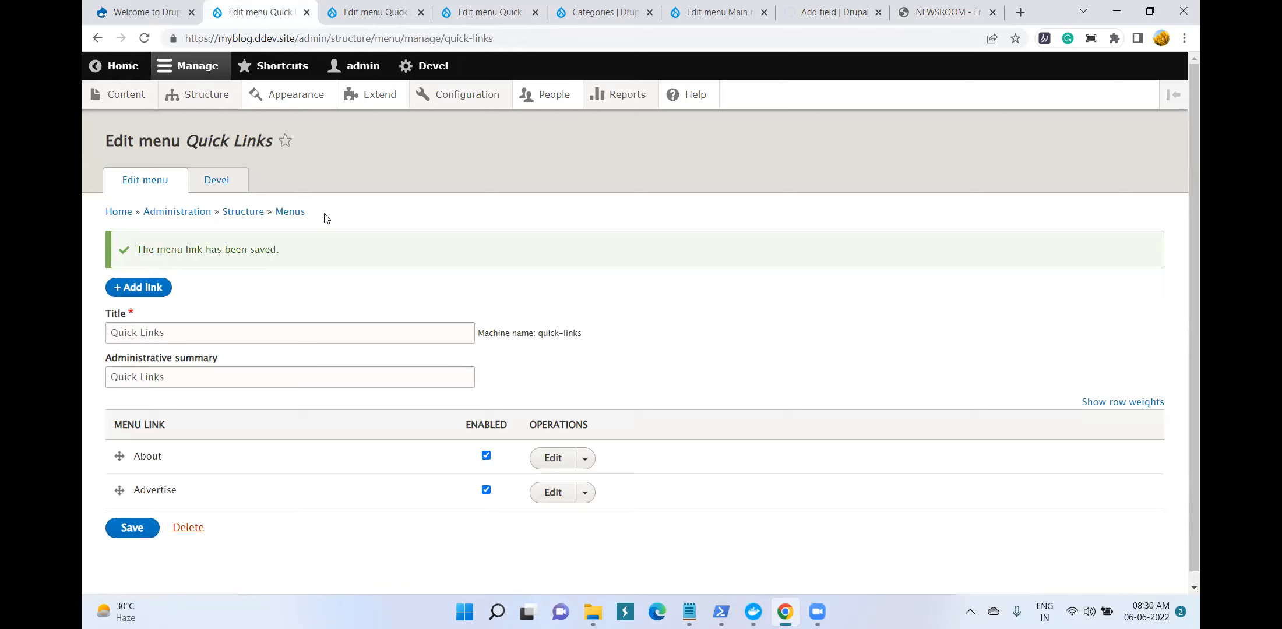
{"action": "left_click", "coordinate": [294, 213]}
{"action": "left_click", "coordinate": [429, 18]}
{"action": "left_click", "coordinate": [421, 12]}
{"action": "left_click", "coordinate": [421, 12]}
{"action": "left_click", "coordinate": [421, 13]}
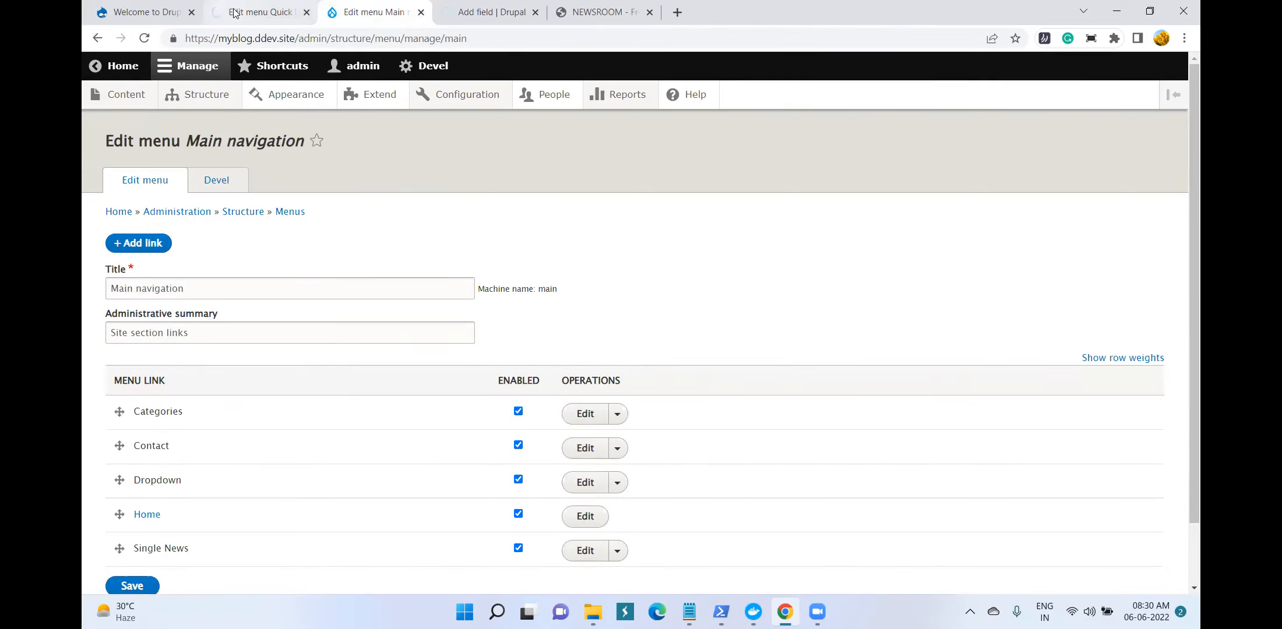
Look over the remaining Drupal pages, including the Main navigation menu's links and the Add field page
{"action": "left_click", "coordinate": [233, 13]}
{"action": "left_click", "coordinate": [157, 12]}
{"action": "left_click", "coordinate": [239, 9]}
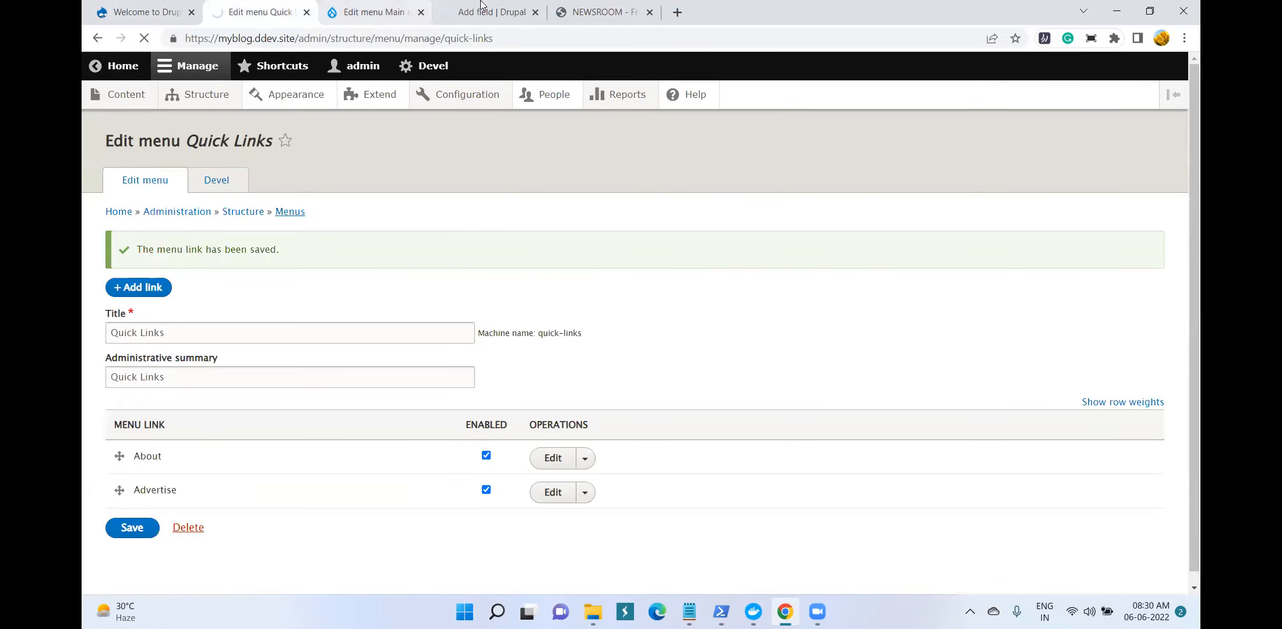
{"action": "left_click", "coordinate": [430, 8]}
{"action": "scroll", "coordinate": [328, 345], "scroll_direction": "down", "scroll_amount": 1}
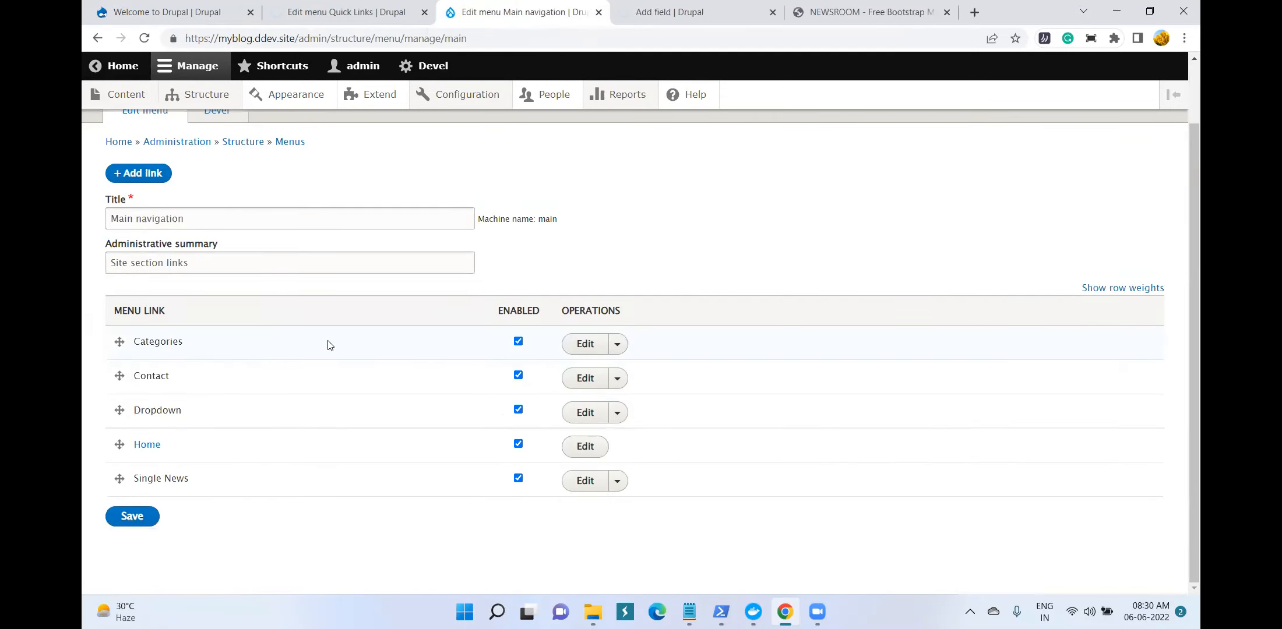
{"action": "left_click", "coordinate": [669, 13]}
{"action": "left_click", "coordinate": [522, 12]}
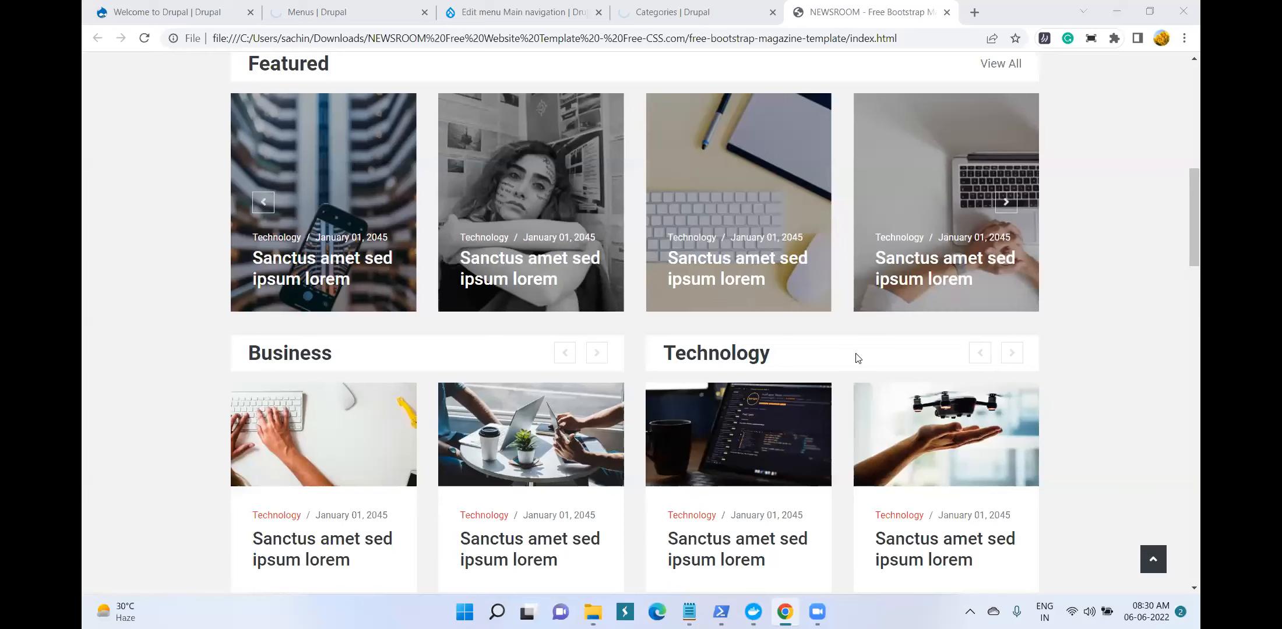
Review the NEWSROOM template from its header search box down through the Newsletter and Tranding blocks to the Tags and footer Quick Links
{"action": "scroll", "coordinate": [856, 353], "scroll_direction": "up", "scroll_amount": 10}
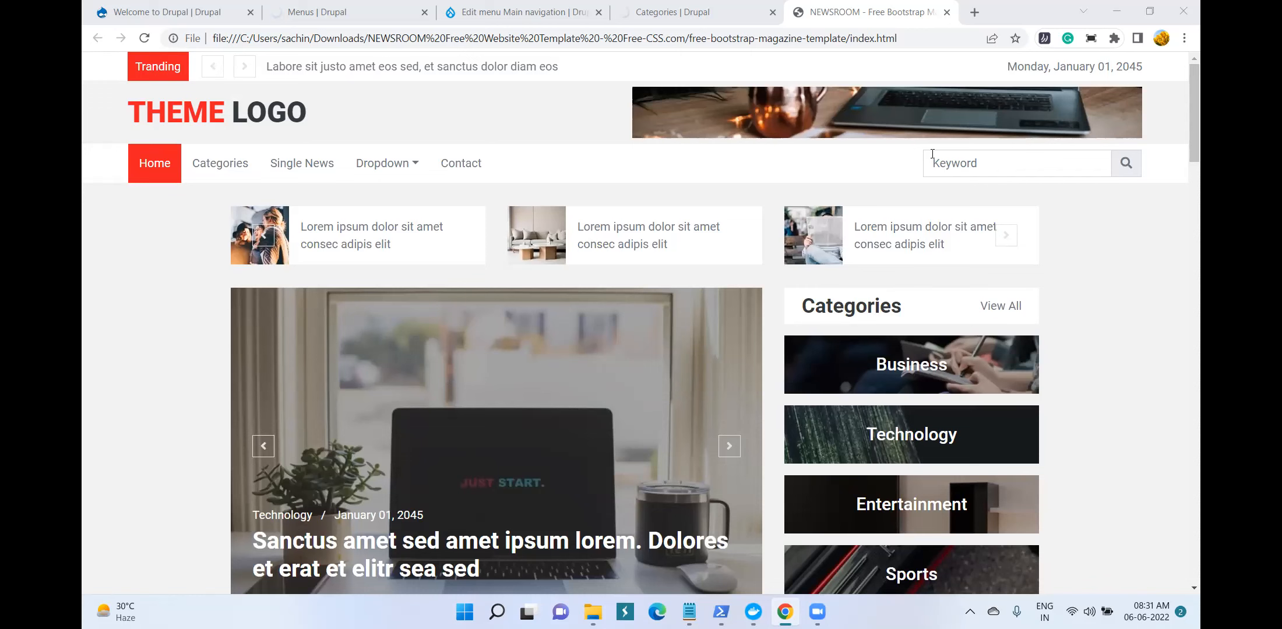
{"action": "left_click", "coordinate": [1033, 156]}
{"action": "scroll", "coordinate": [1003, 334], "scroll_direction": "down", "scroll_amount": 5}
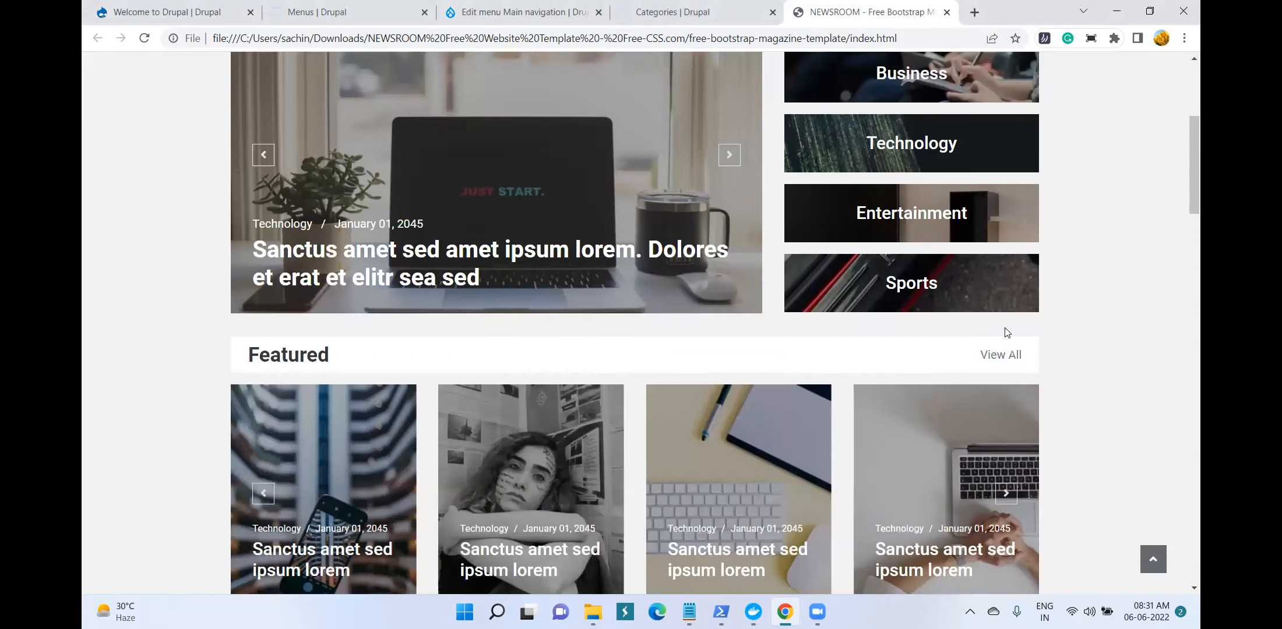
{"action": "scroll", "coordinate": [1061, 337], "scroll_direction": "down", "scroll_amount": 4}
{"action": "scroll", "coordinate": [1059, 338], "scroll_direction": "down", "scroll_amount": 6}
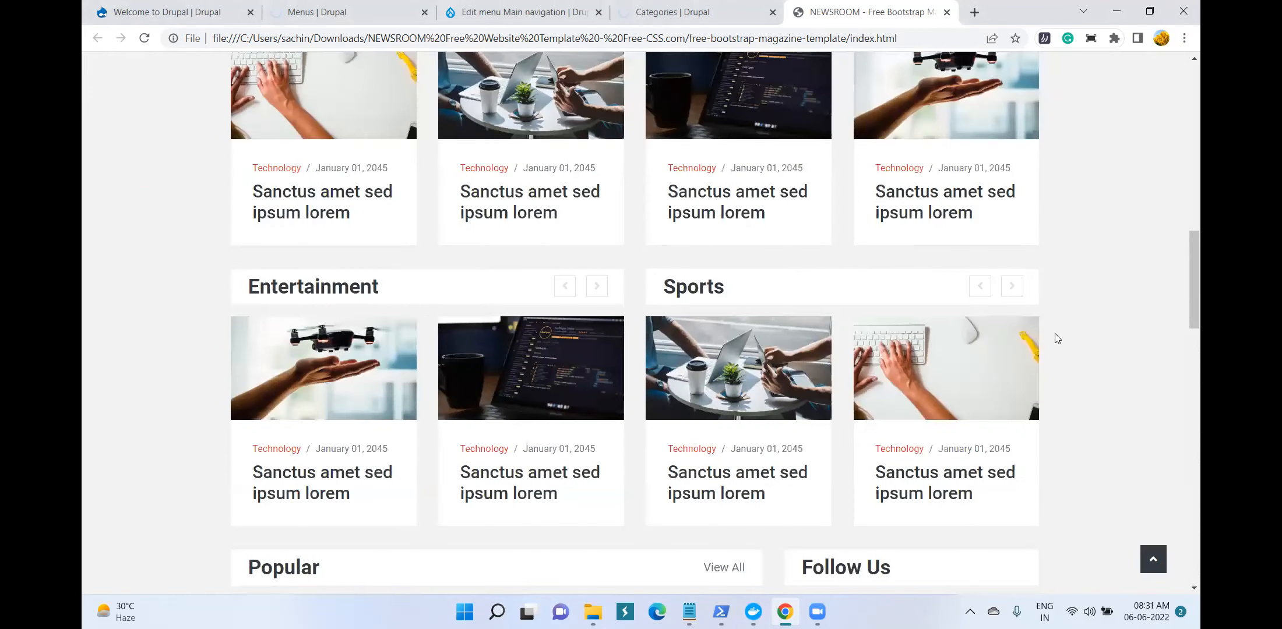
{"action": "scroll", "coordinate": [1059, 339], "scroll_direction": "down", "scroll_amount": 7}
{"action": "scroll", "coordinate": [1036, 348], "scroll_direction": "down", "scroll_amount": 4}
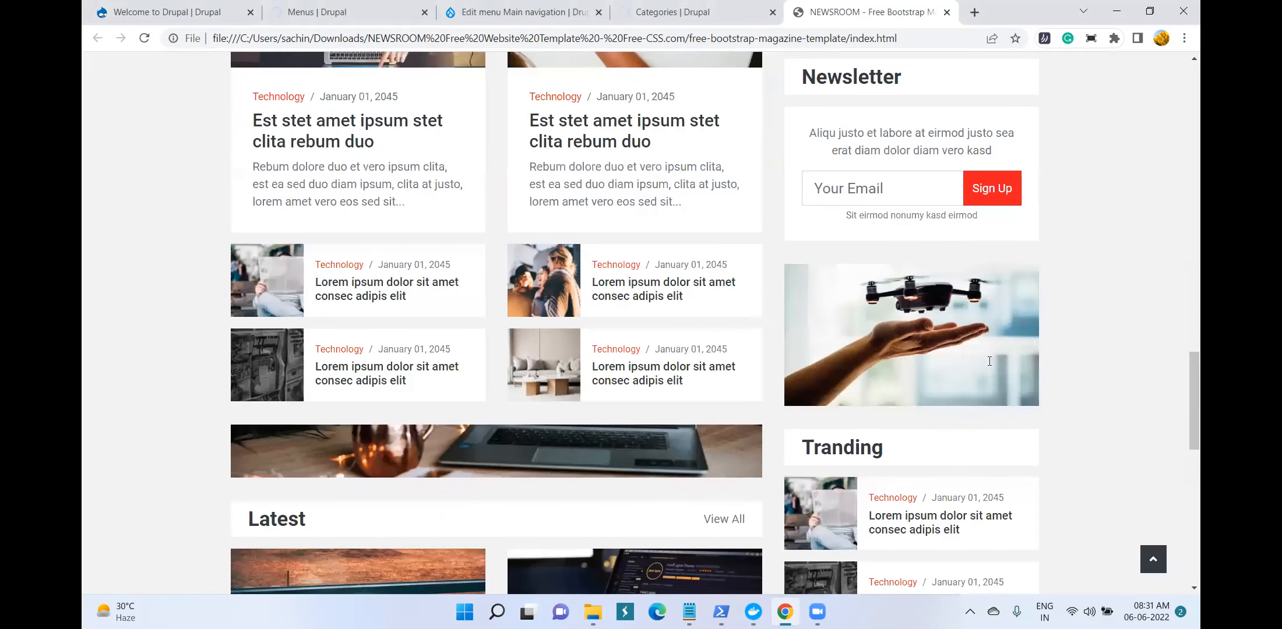
{"action": "scroll", "coordinate": [1036, 348], "scroll_direction": "up", "scroll_amount": 3}
{"action": "left_click", "coordinate": [896, 406]}
{"action": "scroll", "coordinate": [894, 409], "scroll_direction": "down", "scroll_amount": 5}
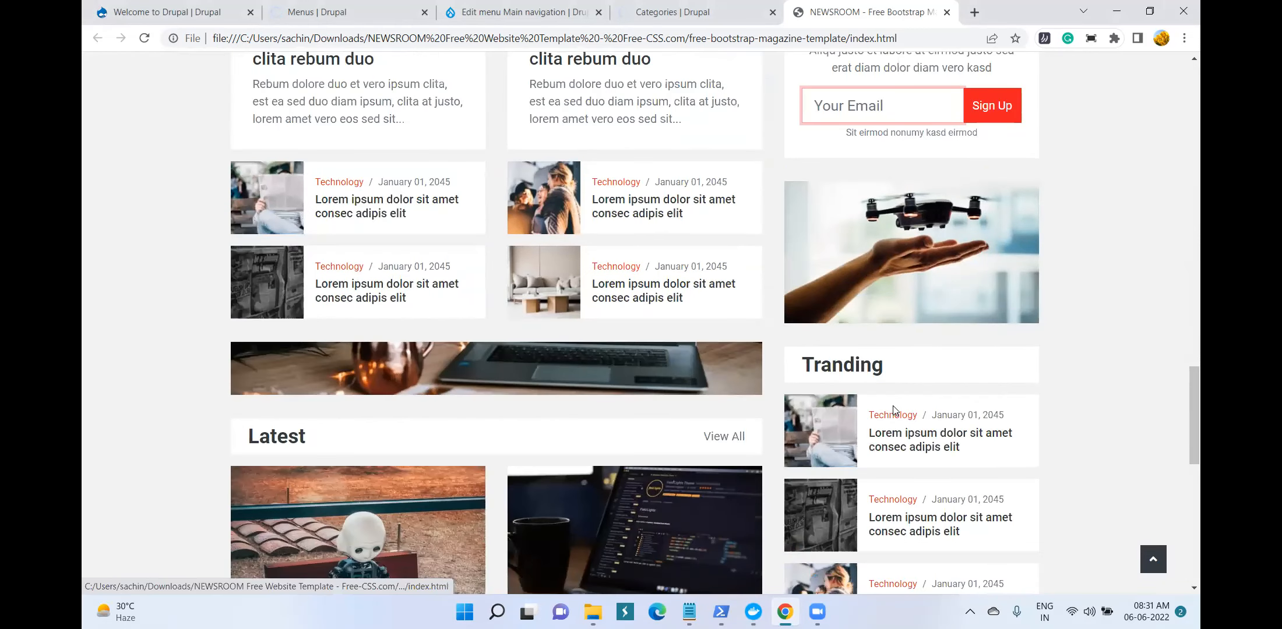
{"action": "scroll", "coordinate": [893, 410], "scroll_direction": "down", "scroll_amount": 10}
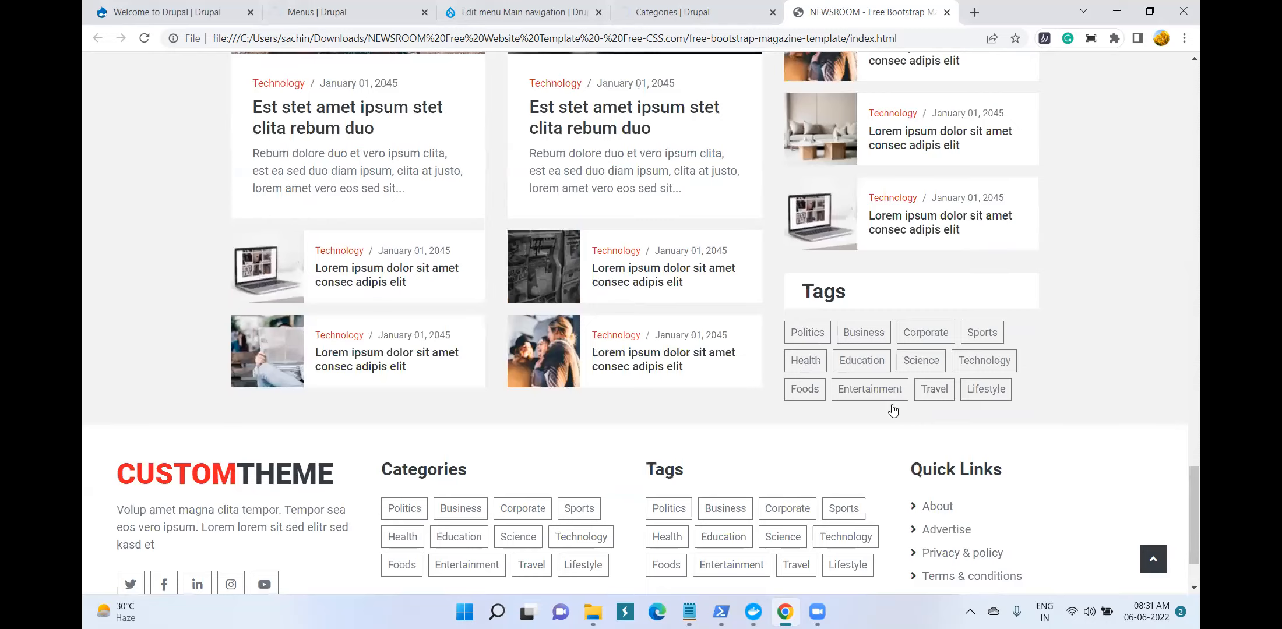
Return to the top of the NEWSROOM template and check the links listed in the Quick Links menu
{"action": "scroll", "coordinate": [893, 409], "scroll_direction": "up", "scroll_amount": 4}
{"action": "scroll", "coordinate": [893, 409], "scroll_direction": "up", "scroll_amount": 20}
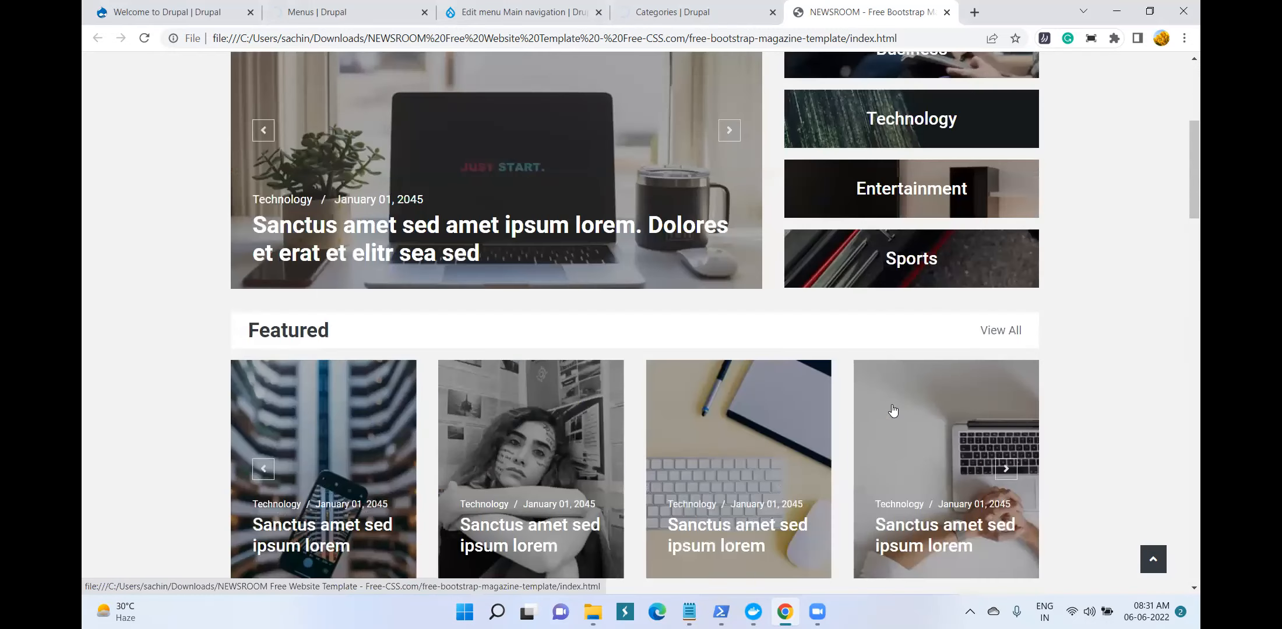
{"action": "scroll", "coordinate": [893, 411], "scroll_direction": "up", "scroll_amount": 5}
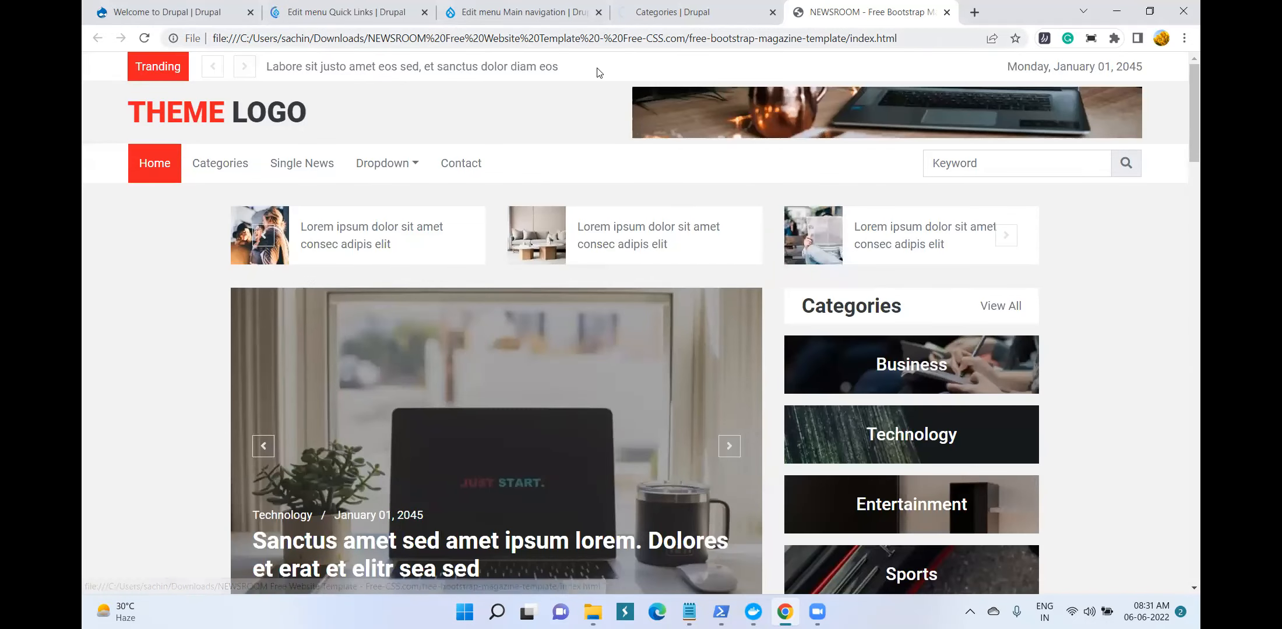
{"action": "left_click", "coordinate": [363, 9]}
{"action": "scroll", "coordinate": [606, 356], "scroll_direction": "down", "scroll_amount": 2}
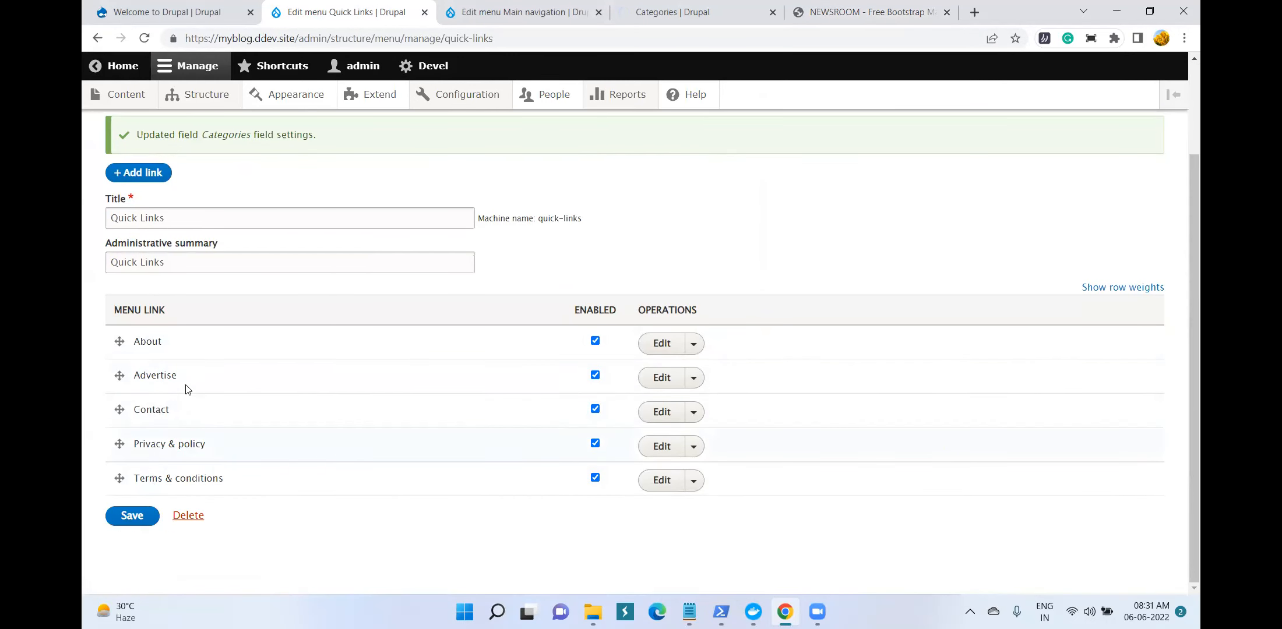
Reorder the Main navigation links as Home, Categories, Single News, Dropdown, Contact and save the menu
{"action": "left_click", "coordinate": [544, 13]}
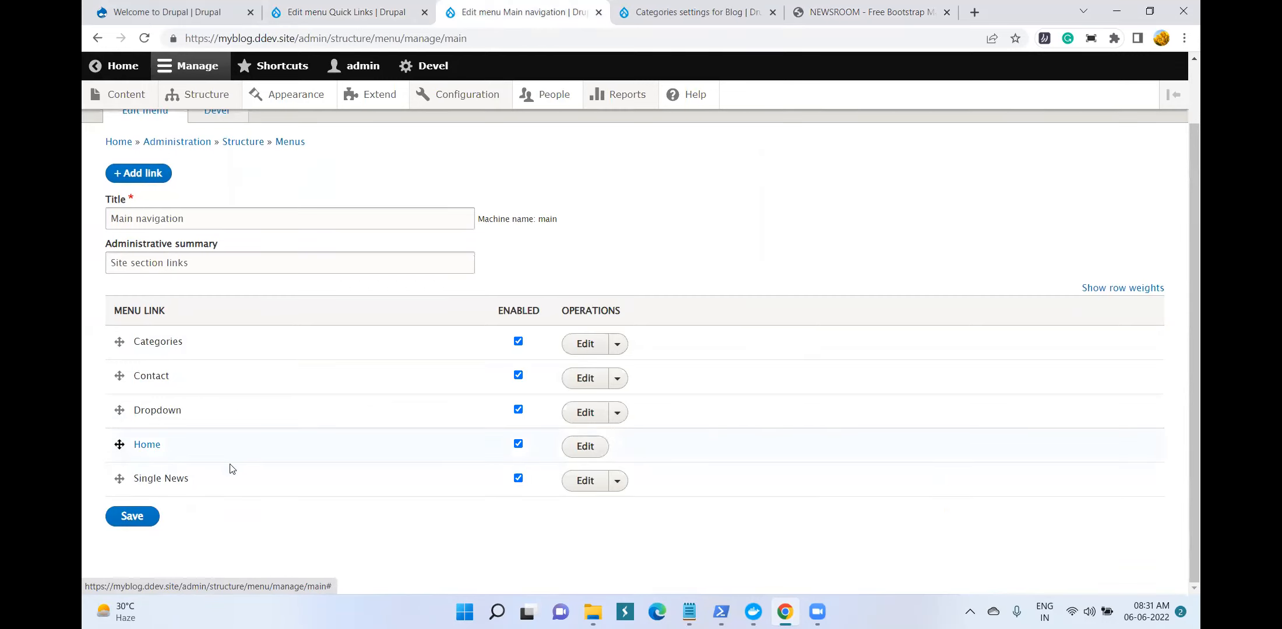
{"action": "left_click_drag", "start_coordinate": [119, 443], "coordinate": [122, 349]}
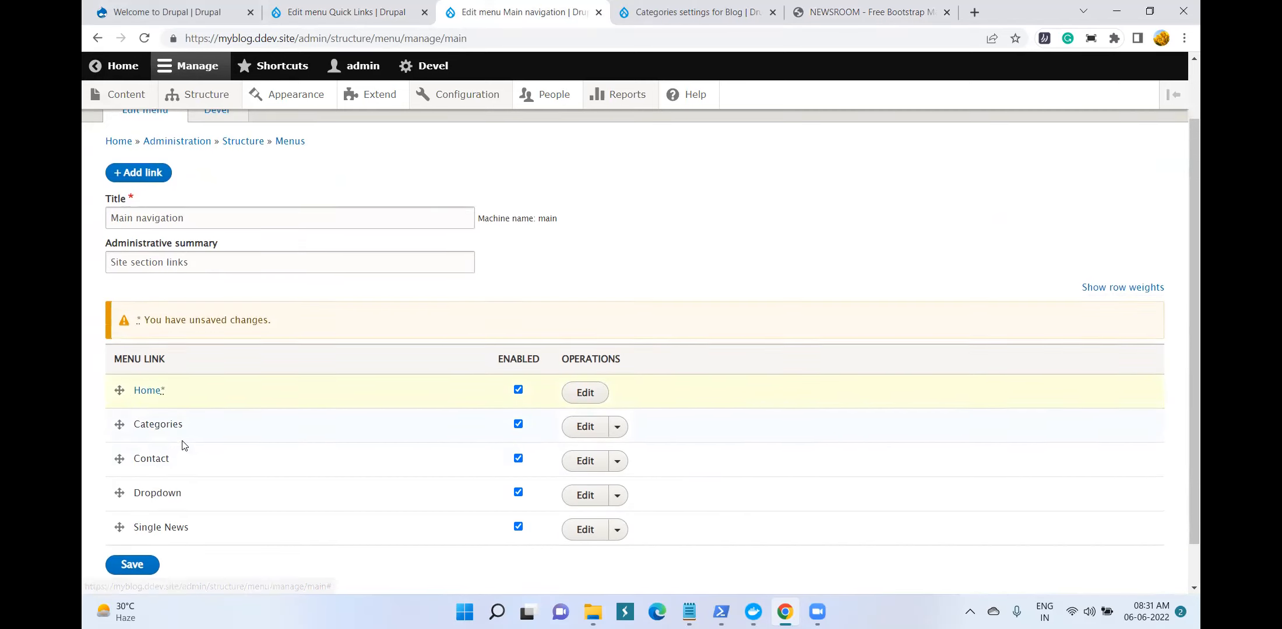
{"action": "scroll", "coordinate": [120, 443], "scroll_direction": "down", "scroll_amount": 1}
{"action": "mouse_move", "coordinate": [119, 479]}
{"action": "left_mouse_down"}
{"action": "mouse_move", "coordinate": [118, 410]}
{"action": "mouse_move", "coordinate": [120, 479]}
{"action": "left_mouse_up"}
{"action": "left_click", "coordinate": [133, 515]}
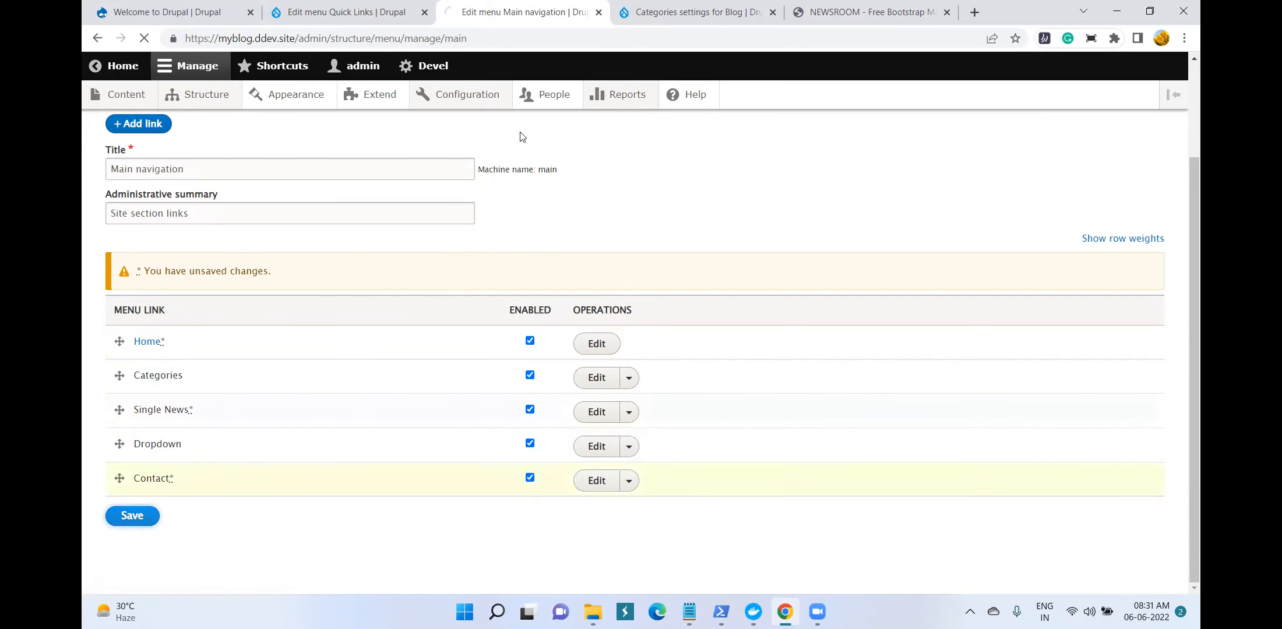
Make the Blog Categories field required, limit it to the Categories vocabulary with the Default reference method, and save the settings
{"action": "left_click", "coordinate": [661, 13]}
{"action": "scroll", "coordinate": [421, 336], "scroll_direction": "down", "scroll_amount": 4}
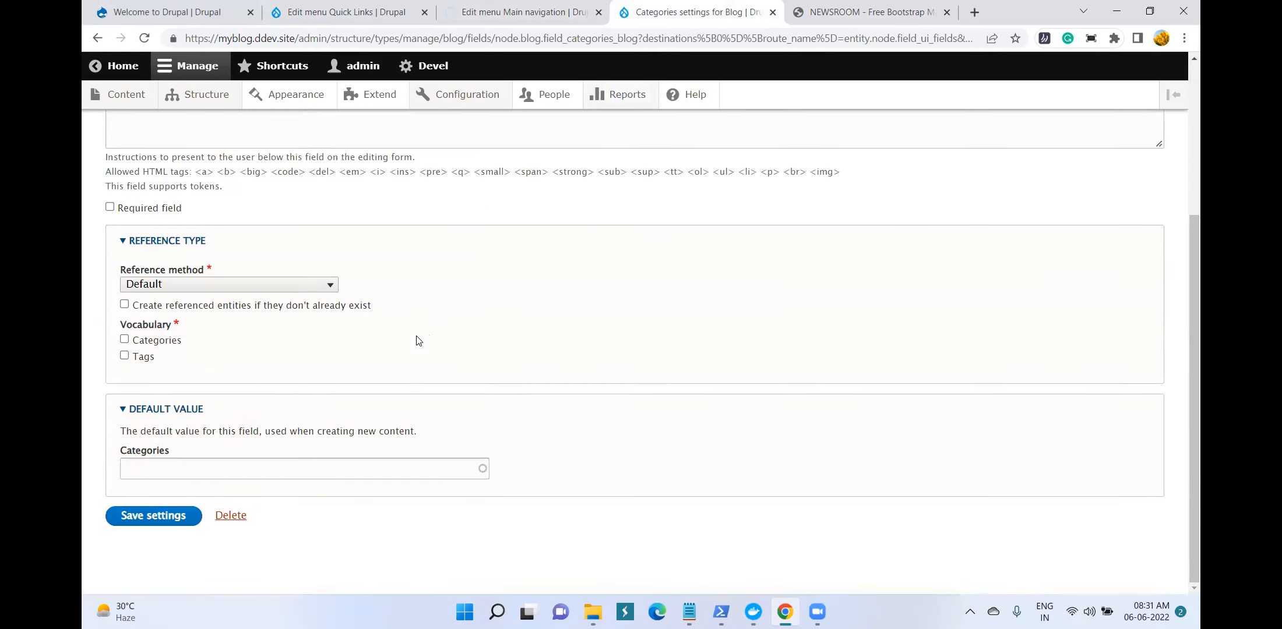
{"action": "left_click", "coordinate": [125, 340]}
{"action": "left_click", "coordinate": [199, 289]}
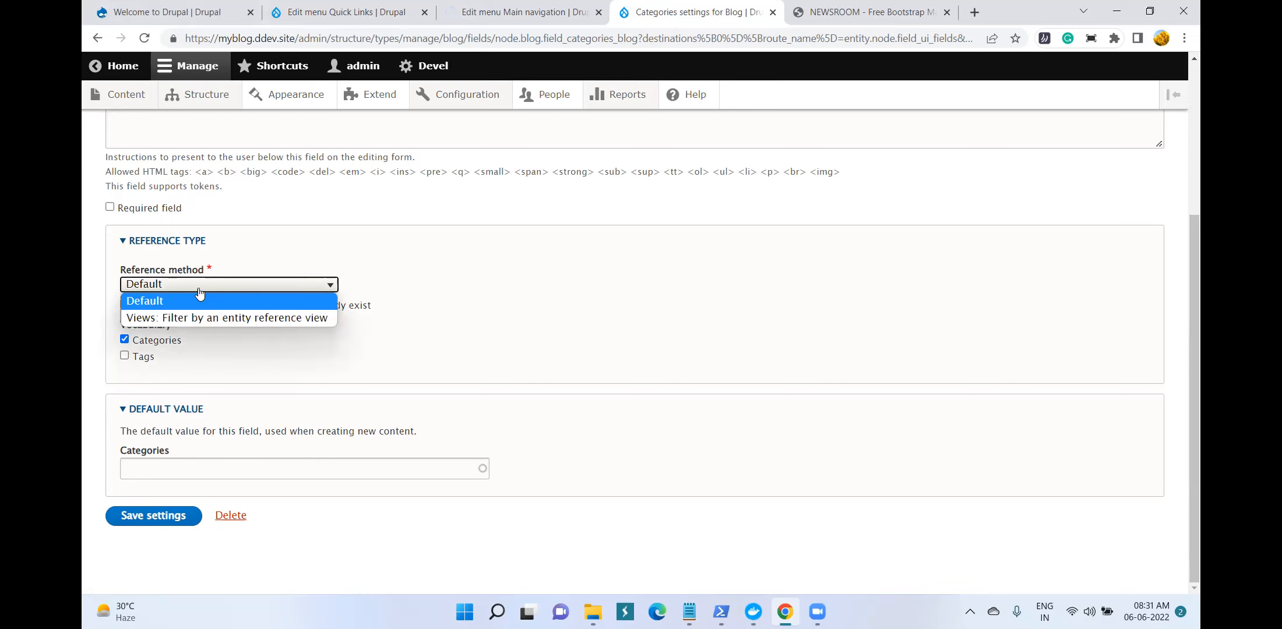
{"action": "left_click", "coordinate": [535, 293]}
{"action": "scroll", "coordinate": [629, 357], "scroll_direction": "up", "scroll_amount": 4}
{"action": "scroll", "coordinate": [627, 359], "scroll_direction": "down", "scroll_amount": 3}
{"action": "scroll", "coordinate": [716, 389], "scroll_direction": "down", "scroll_amount": 1}
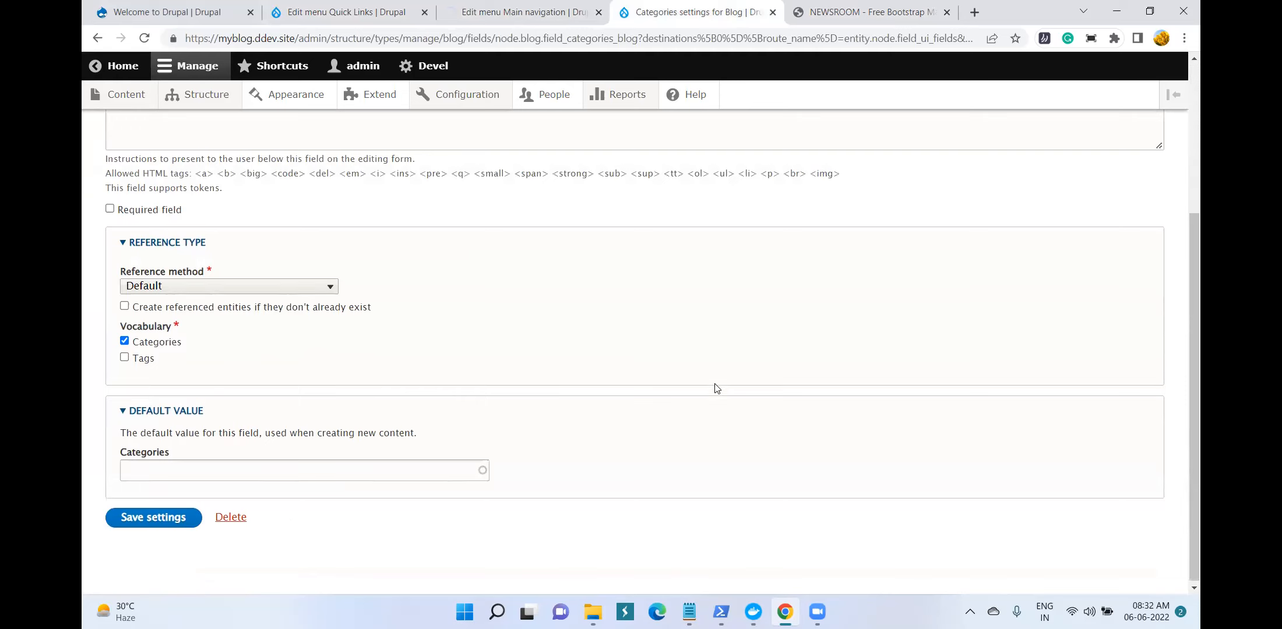
{"action": "left_click", "coordinate": [110, 207]}
{"action": "left_click", "coordinate": [191, 518]}
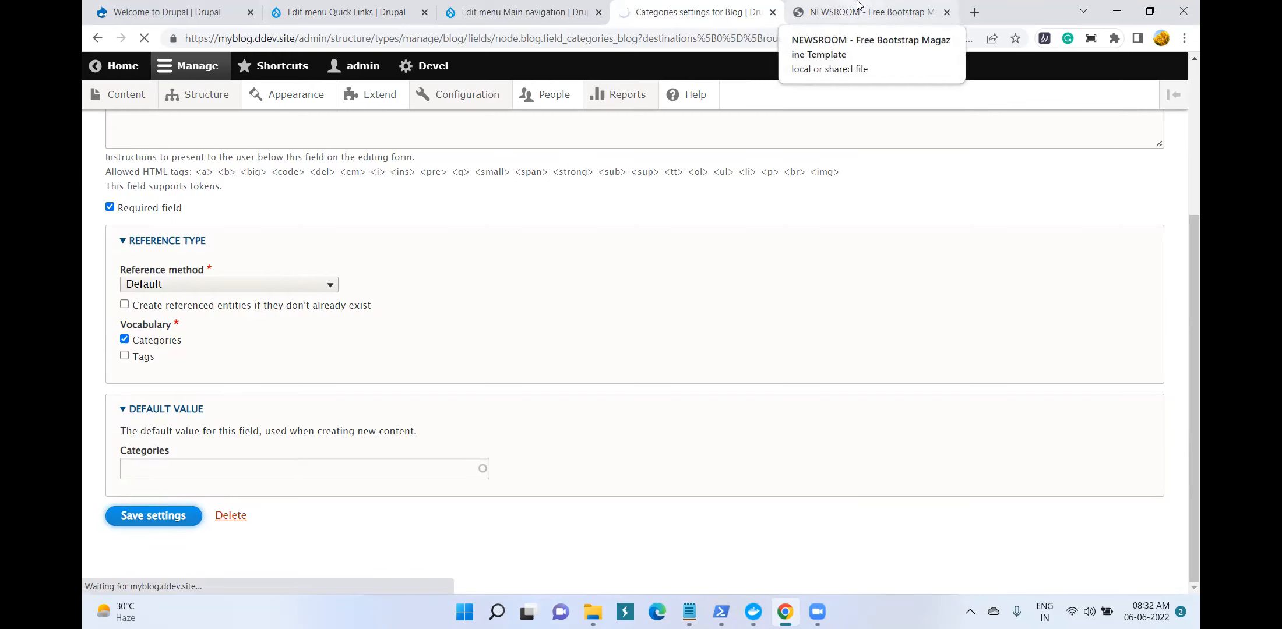
Switch to Notepad and review the Content Type notes listing Blog with Media and Categories
{"action": "left_click", "coordinate": [689, 612]}
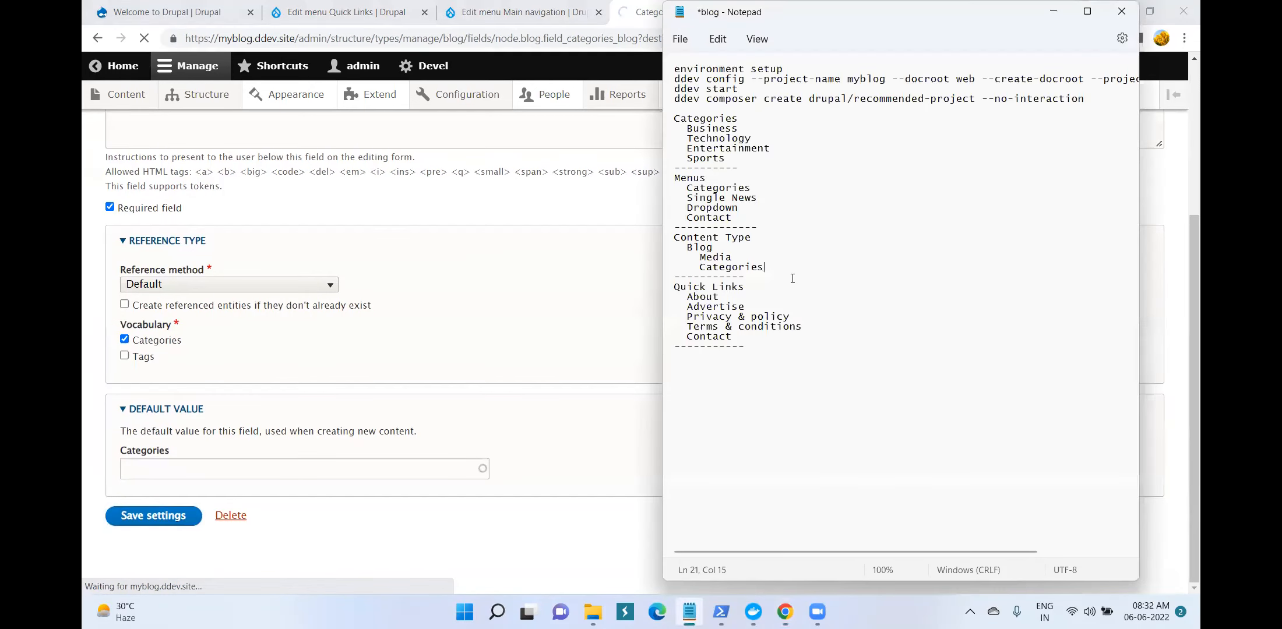
{"action": "left_click_drag", "start_coordinate": [674, 237], "coordinate": [770, 275]}
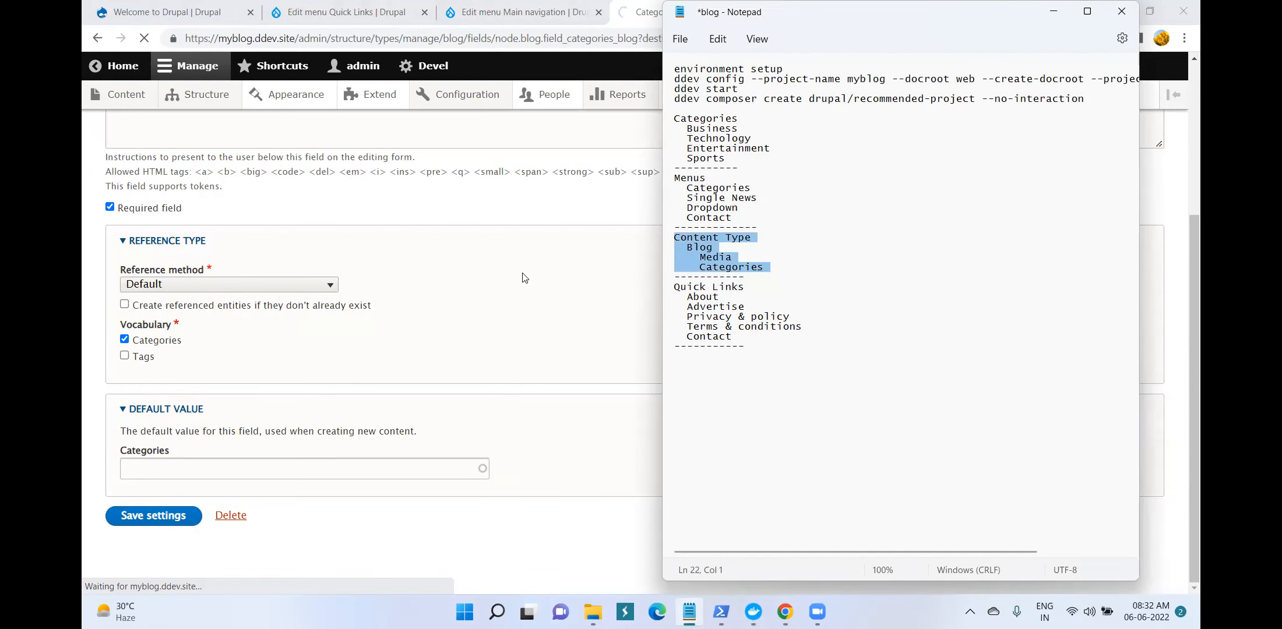
{"action": "left_click", "coordinate": [523, 278]}
Review the NEWSROOM template from its header through the category sections and Popular to the Latest and Tranding blocks
{"action": "left_click", "coordinate": [885, 23]}
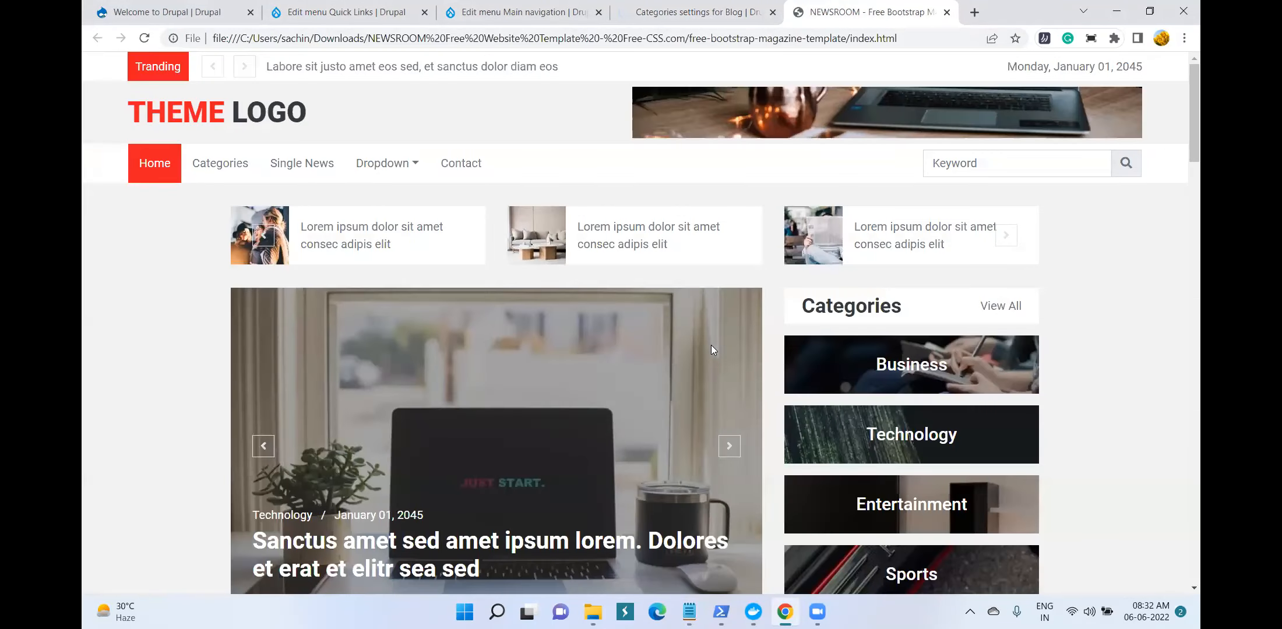
{"action": "scroll", "coordinate": [468, 349], "scroll_direction": "down", "scroll_amount": 5}
{"action": "scroll", "coordinate": [468, 349], "scroll_direction": "down", "scroll_amount": 10}
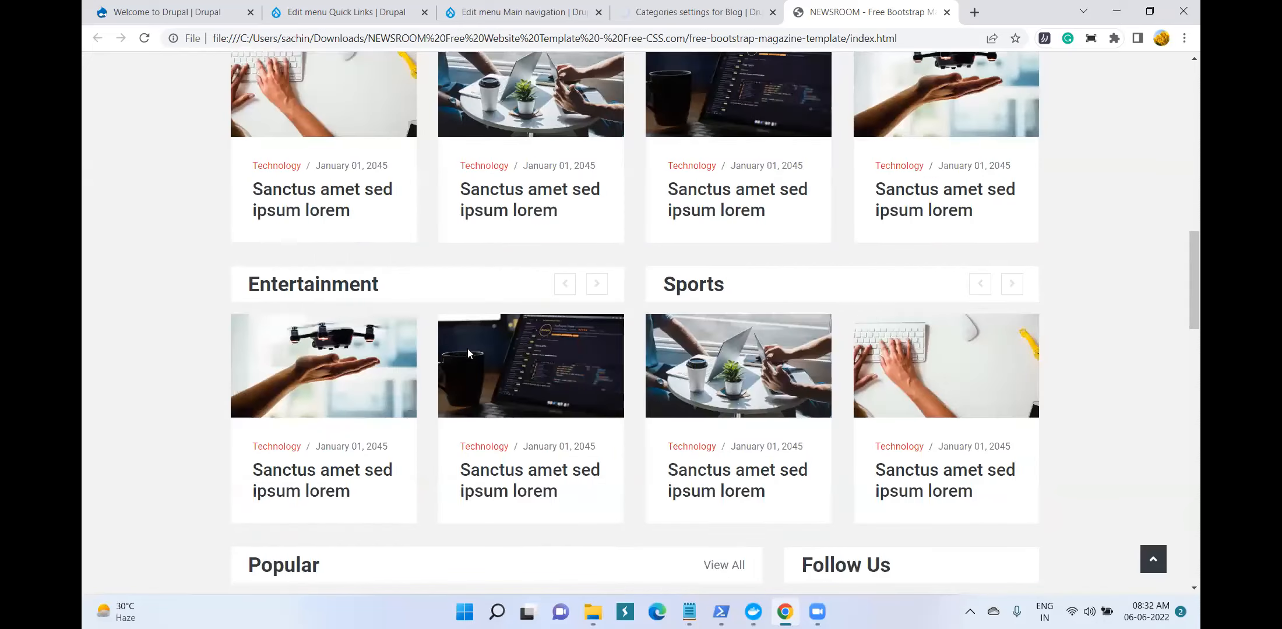
{"action": "scroll", "coordinate": [468, 350], "scroll_direction": "down", "scroll_amount": 10}
{"action": "scroll", "coordinate": [468, 352], "scroll_direction": "up", "scroll_amount": 1}
{"action": "scroll", "coordinate": [930, 350], "scroll_direction": "up", "scroll_amount": 2}
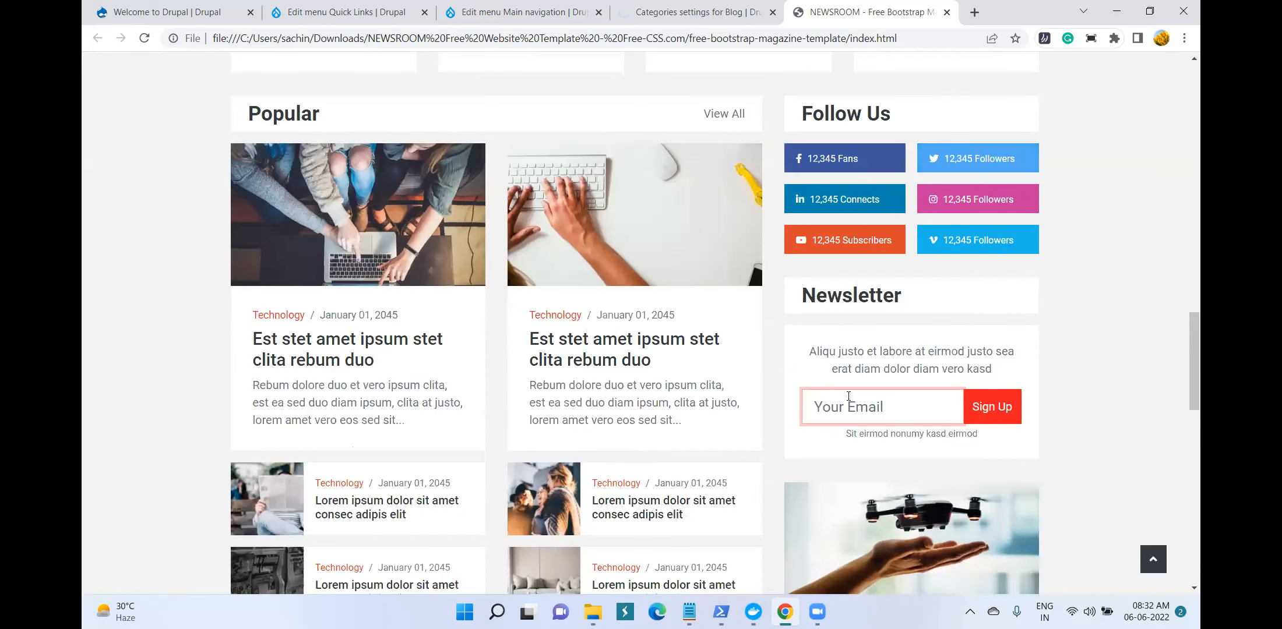
{"action": "scroll", "coordinate": [832, 404], "scroll_direction": "down", "scroll_amount": 8}
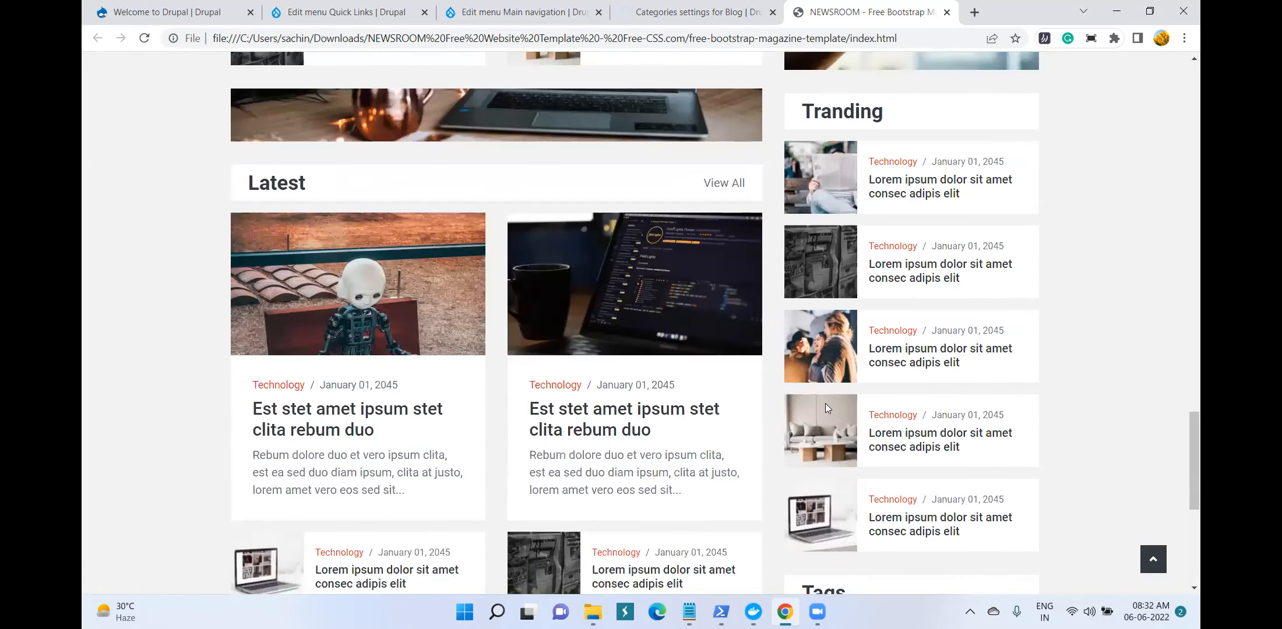
{"action": "scroll", "coordinate": [825, 404], "scroll_direction": "down", "scroll_amount": 1}
{"action": "scroll", "coordinate": [825, 404], "scroll_direction": "up", "scroll_amount": 15}
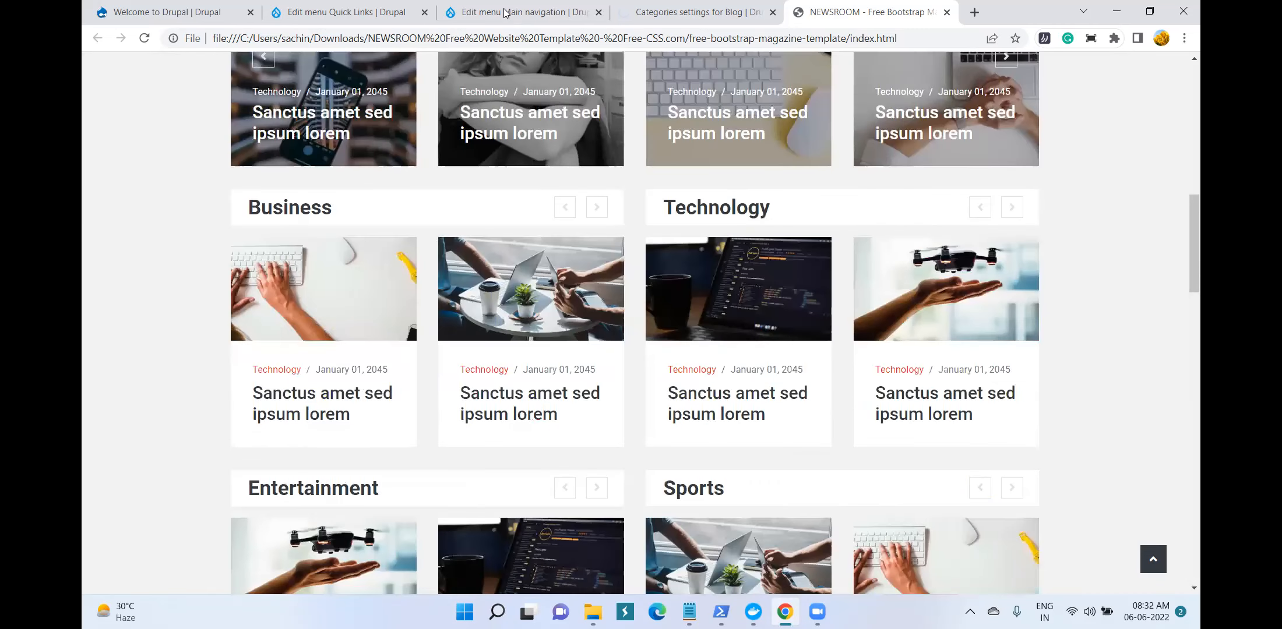
From the Main navigation menu page, open the Devel generate page under Development configuration in a new browser tab
{"action": "left_click", "coordinate": [505, 13]}
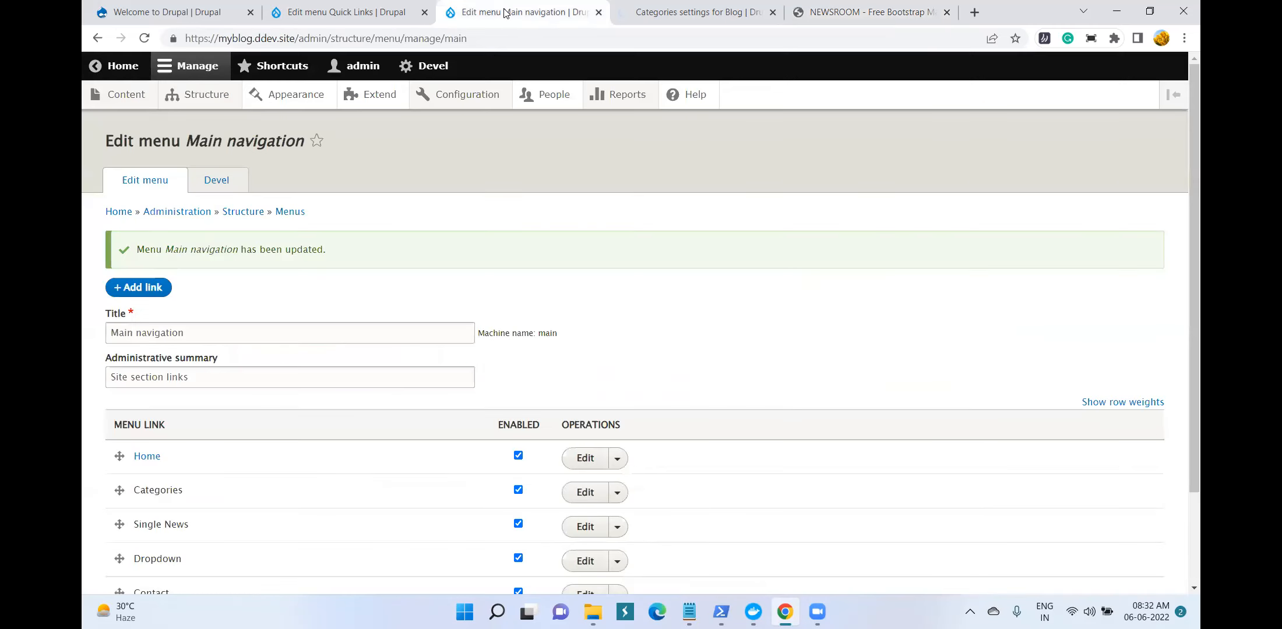
{"action": "mouse_move", "coordinate": [463, 92]}
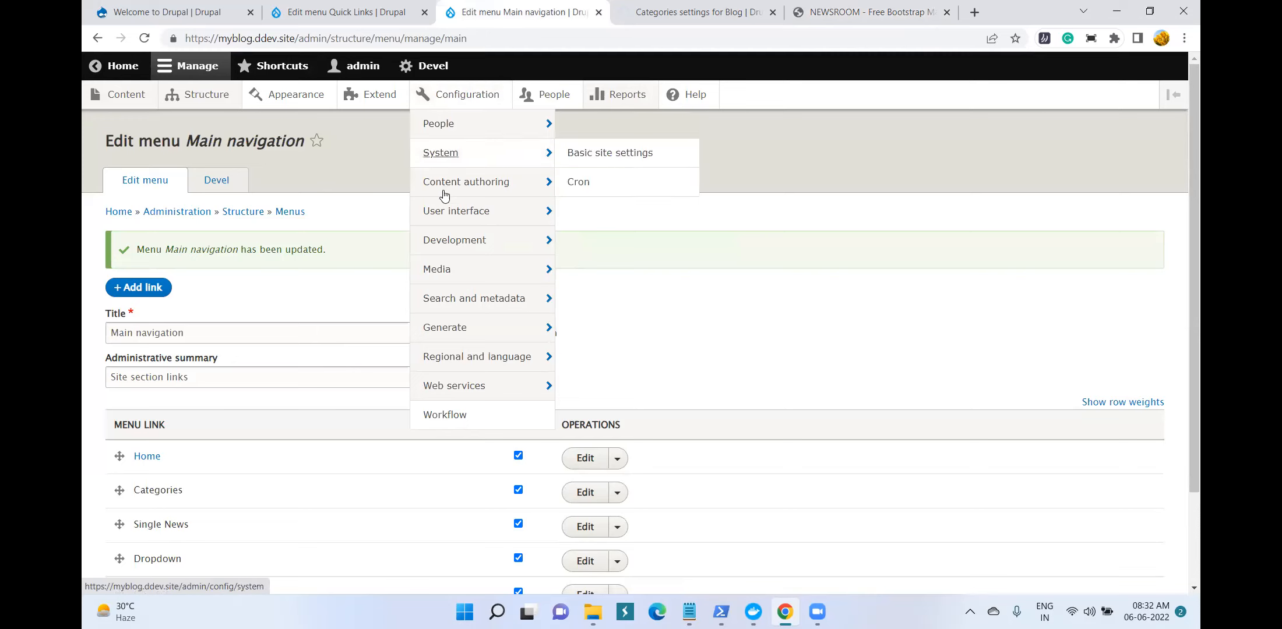
{"action": "mouse_move", "coordinate": [436, 245]}
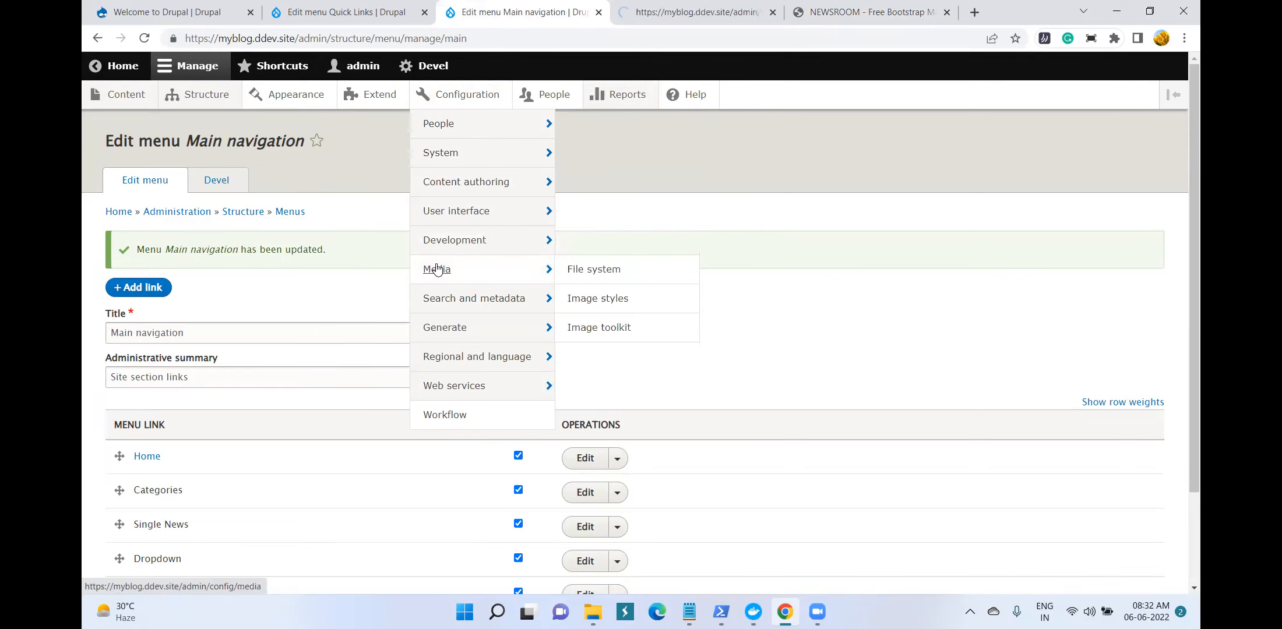
{"action": "left_click", "coordinate": [679, 11]}
{"action": "left_click", "coordinate": [521, 12]}
{"action": "mouse_move", "coordinate": [478, 108]}
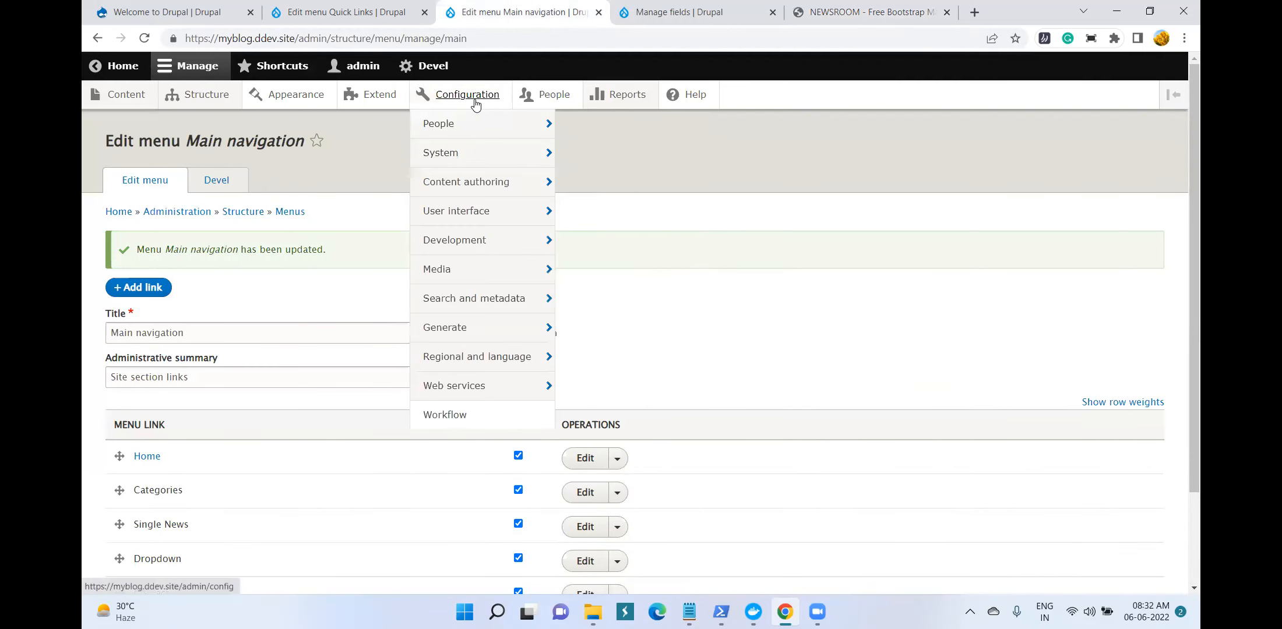
{"action": "mouse_move", "coordinate": [443, 187]}
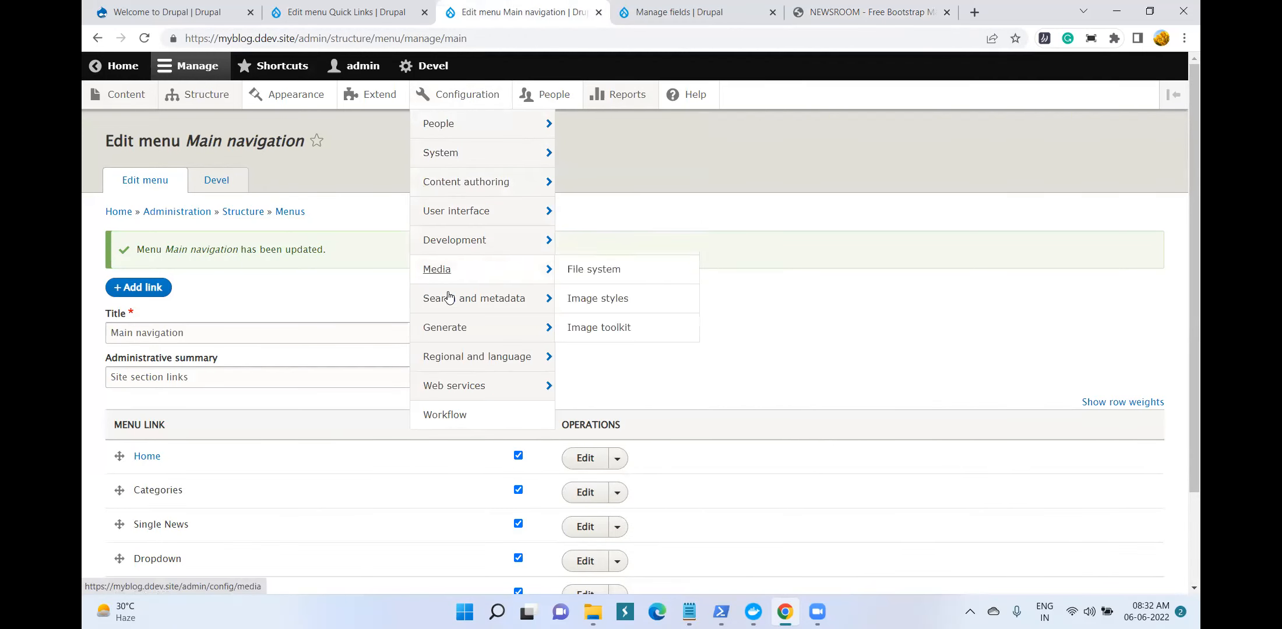
{"action": "mouse_move", "coordinate": [447, 302]}
{"action": "mouse_move", "coordinate": [447, 279]}
{"action": "mouse_move", "coordinate": [449, 238]}
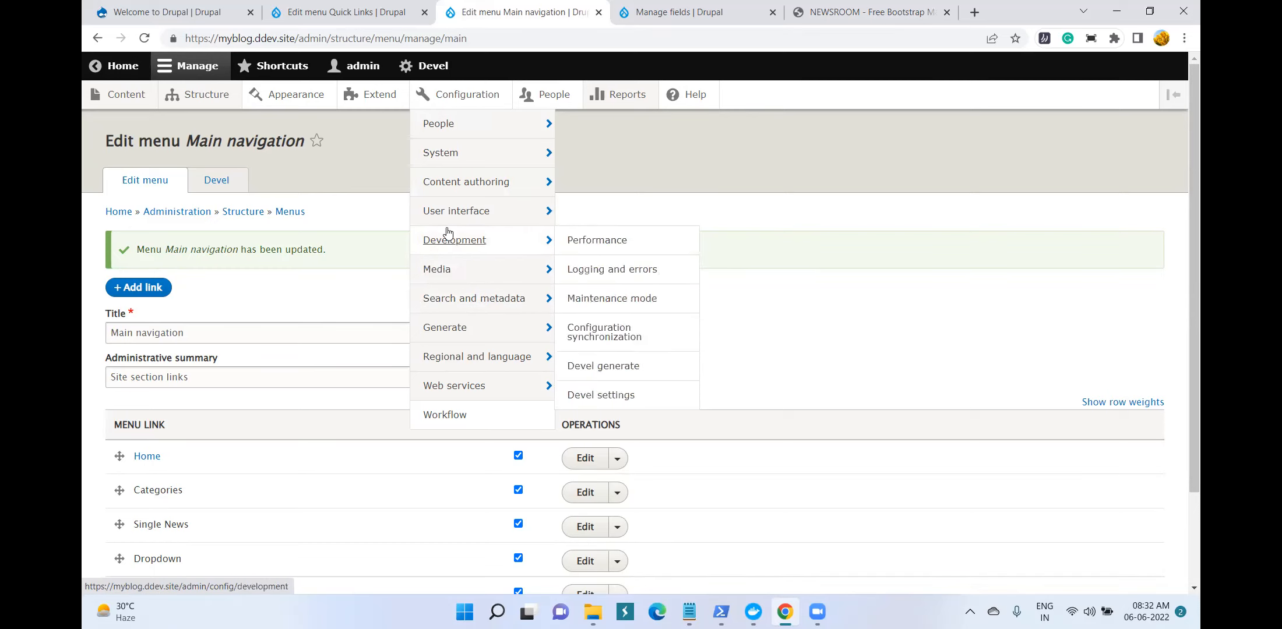
{"action": "right_click", "coordinate": [589, 376]}
{"action": "left_click", "coordinate": [665, 385]}
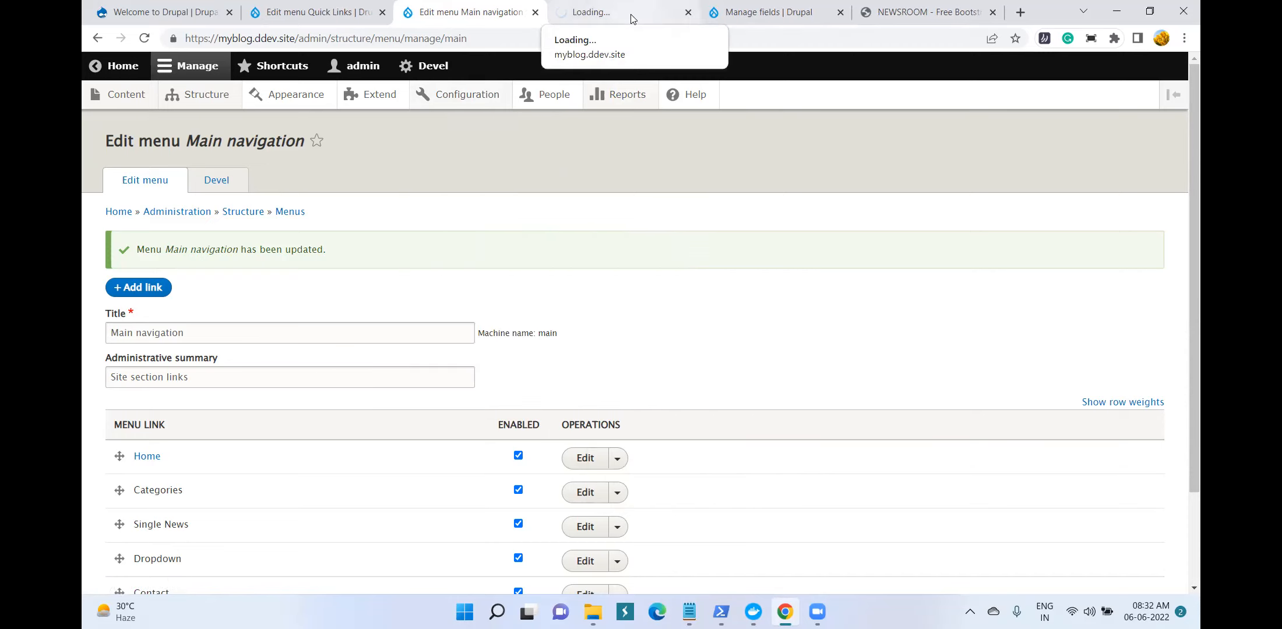
{"action": "left_click", "coordinate": [632, 19]}
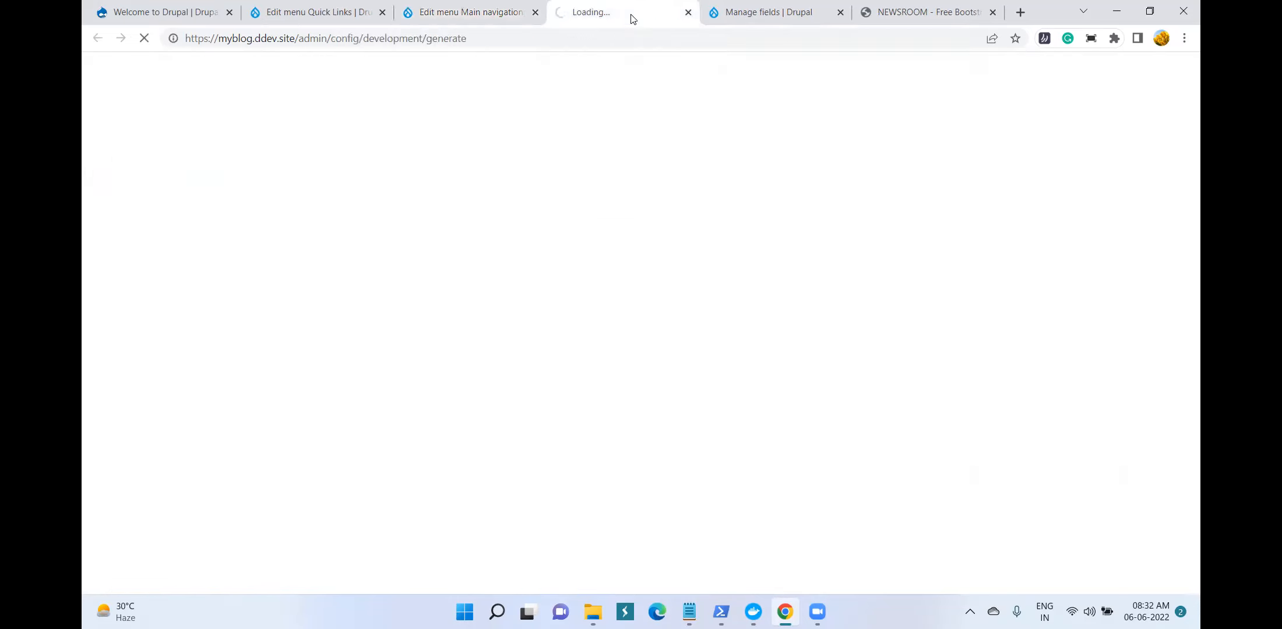
Look over the NEWSROOM template's article sections again, from the top Categories block down past the Popular posts
{"action": "left_click", "coordinate": [875, 8]}
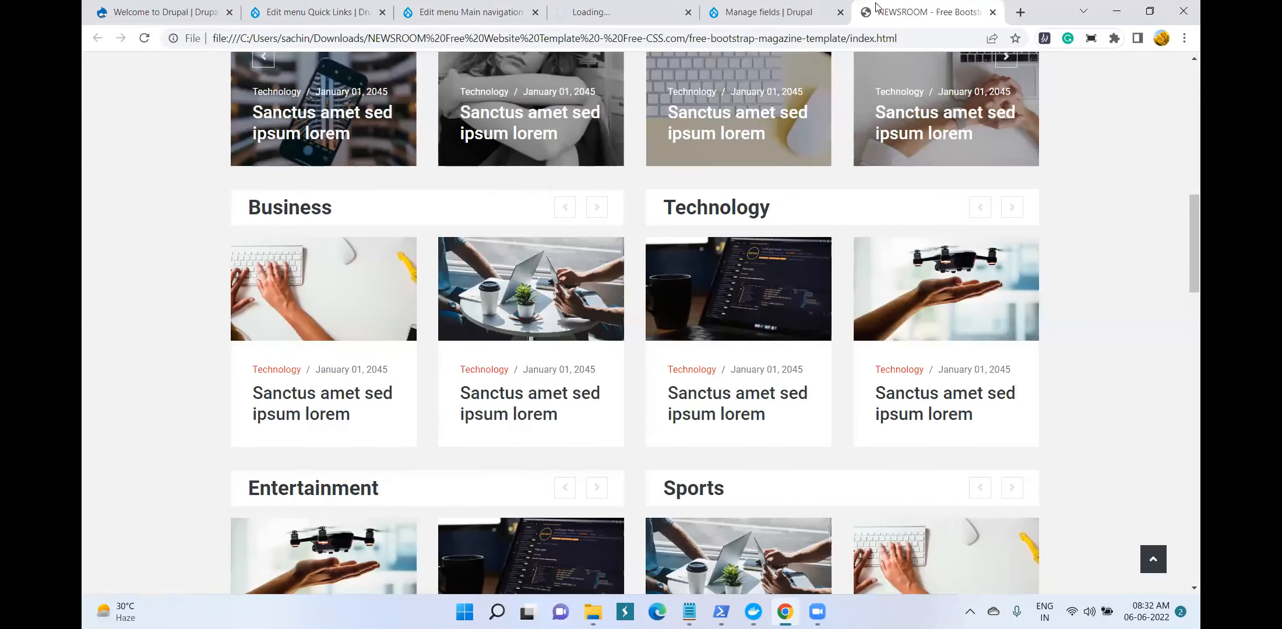
{"action": "scroll", "coordinate": [788, 258], "scroll_direction": "down", "scroll_amount": 3}
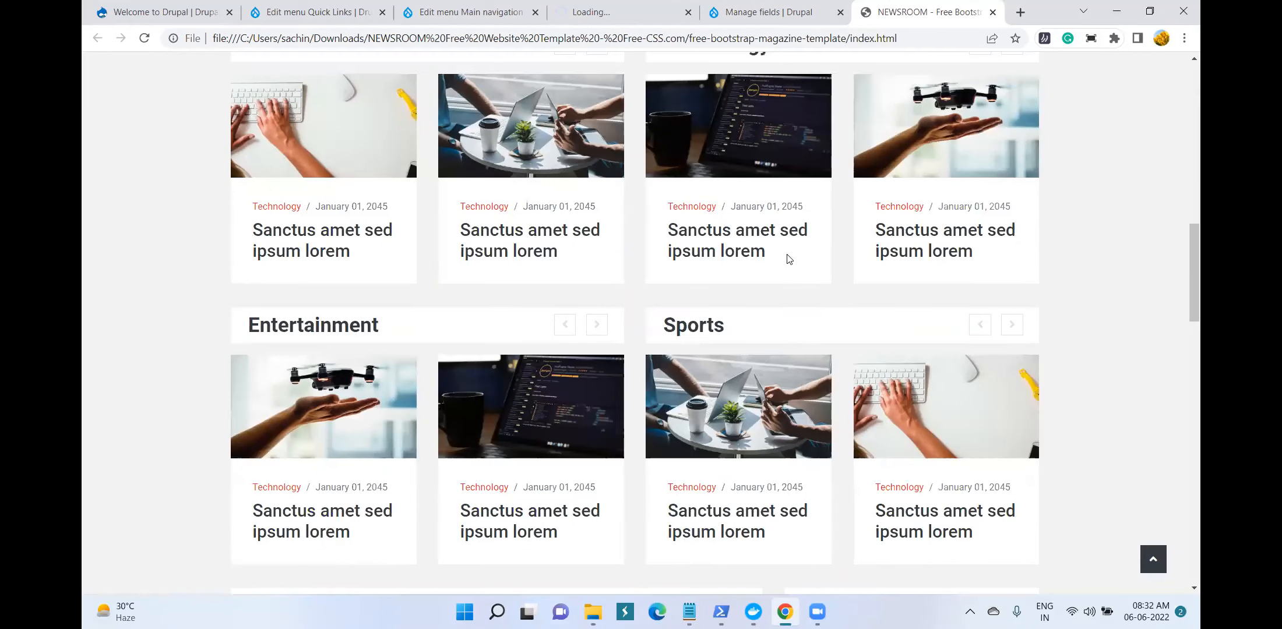
{"action": "scroll", "coordinate": [787, 259], "scroll_direction": "down", "scroll_amount": 5}
{"action": "scroll", "coordinate": [787, 259], "scroll_direction": "up", "scroll_amount": 9}
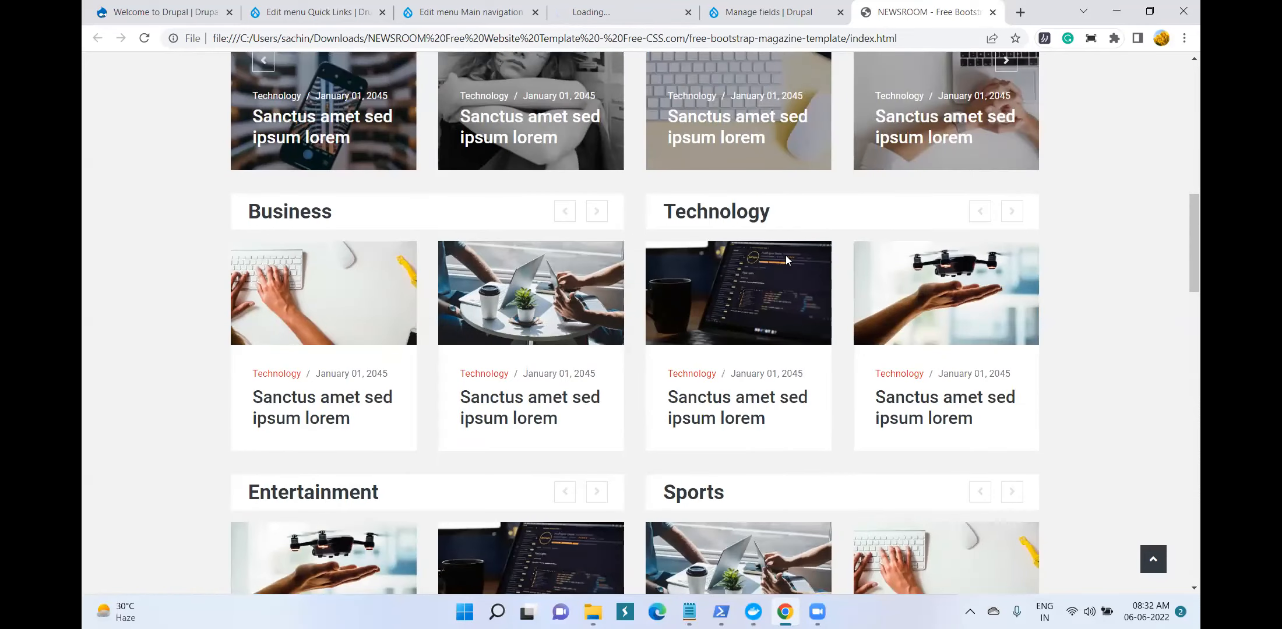
{"action": "scroll", "coordinate": [786, 258], "scroll_direction": "up", "scroll_amount": 10}
{"action": "scroll", "coordinate": [787, 258], "scroll_direction": "up", "scroll_amount": 2}
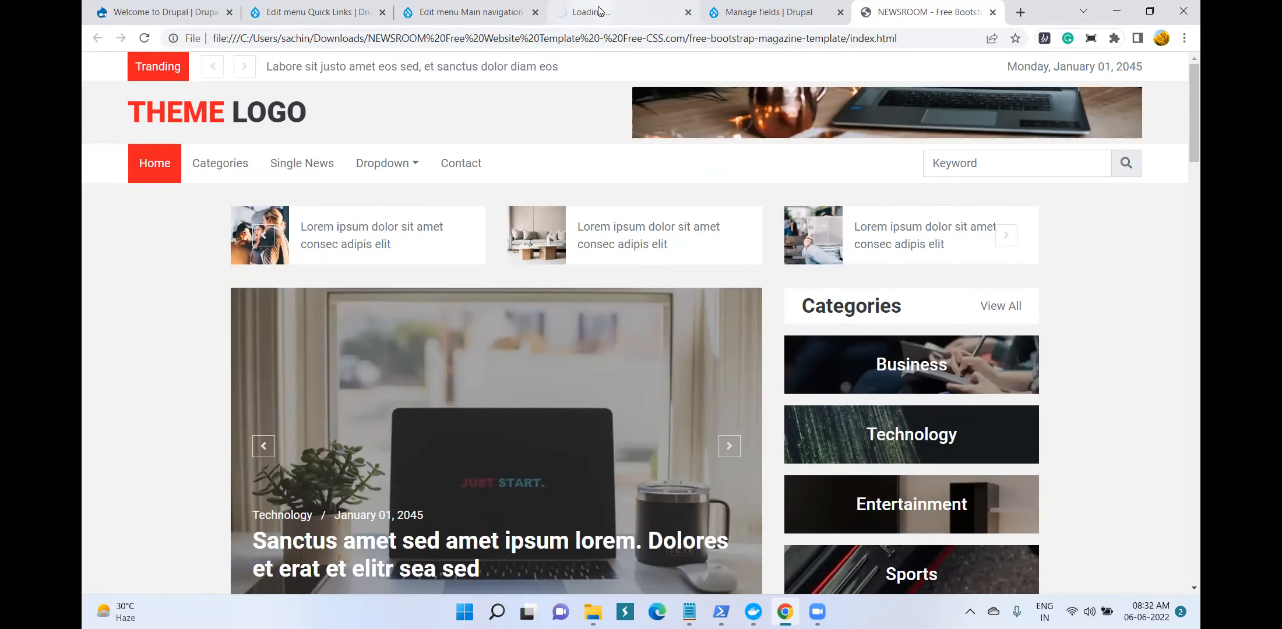
{"action": "scroll", "coordinate": [512, 366], "scroll_direction": "down", "scroll_amount": 10}
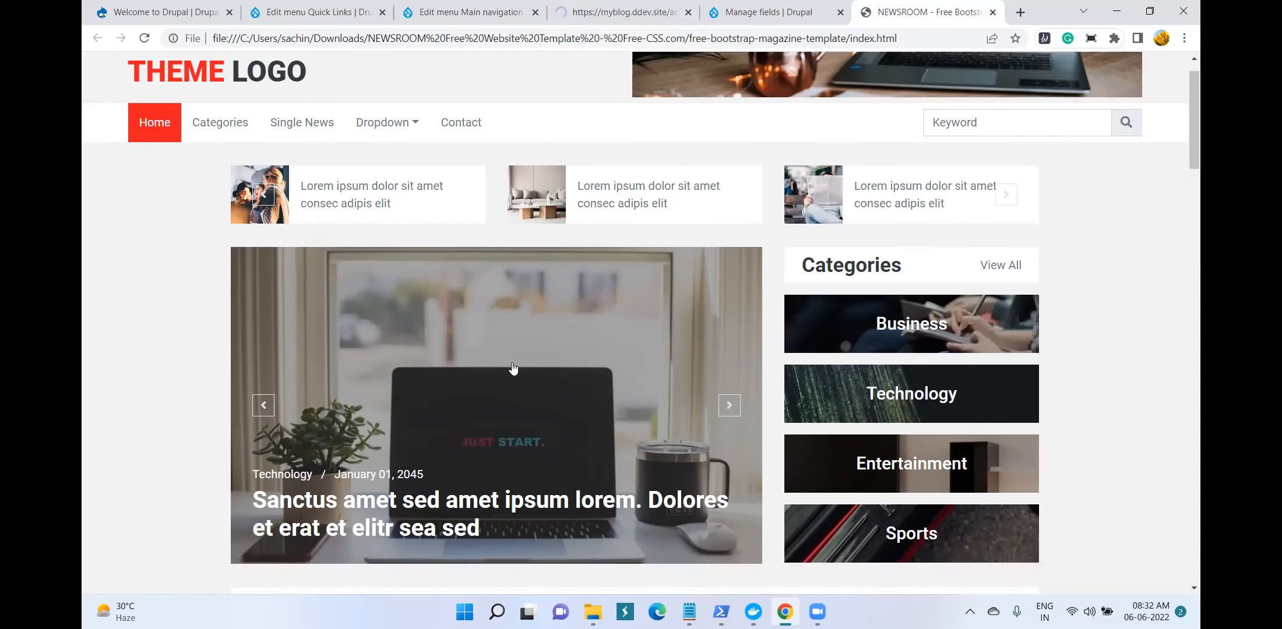
{"action": "scroll", "coordinate": [513, 366], "scroll_direction": "down", "scroll_amount": 10}
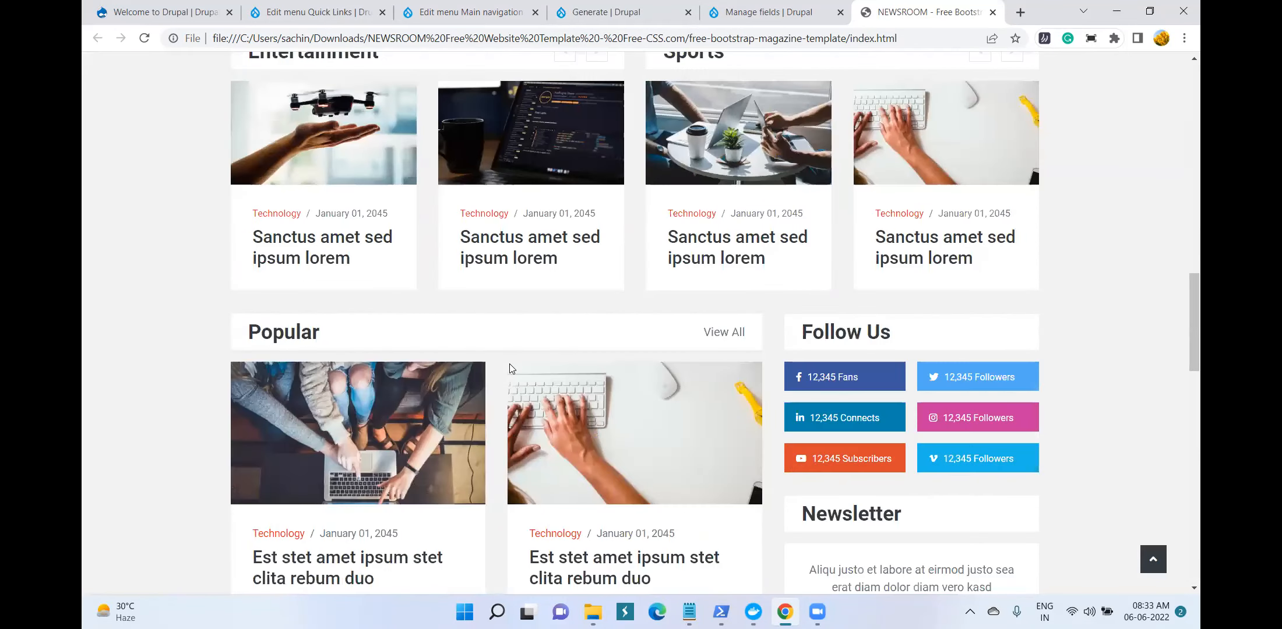
{"action": "scroll", "coordinate": [510, 364], "scroll_direction": "down", "scroll_amount": 10}
{"action": "scroll", "coordinate": [509, 364], "scroll_direction": "down", "scroll_amount": 10}
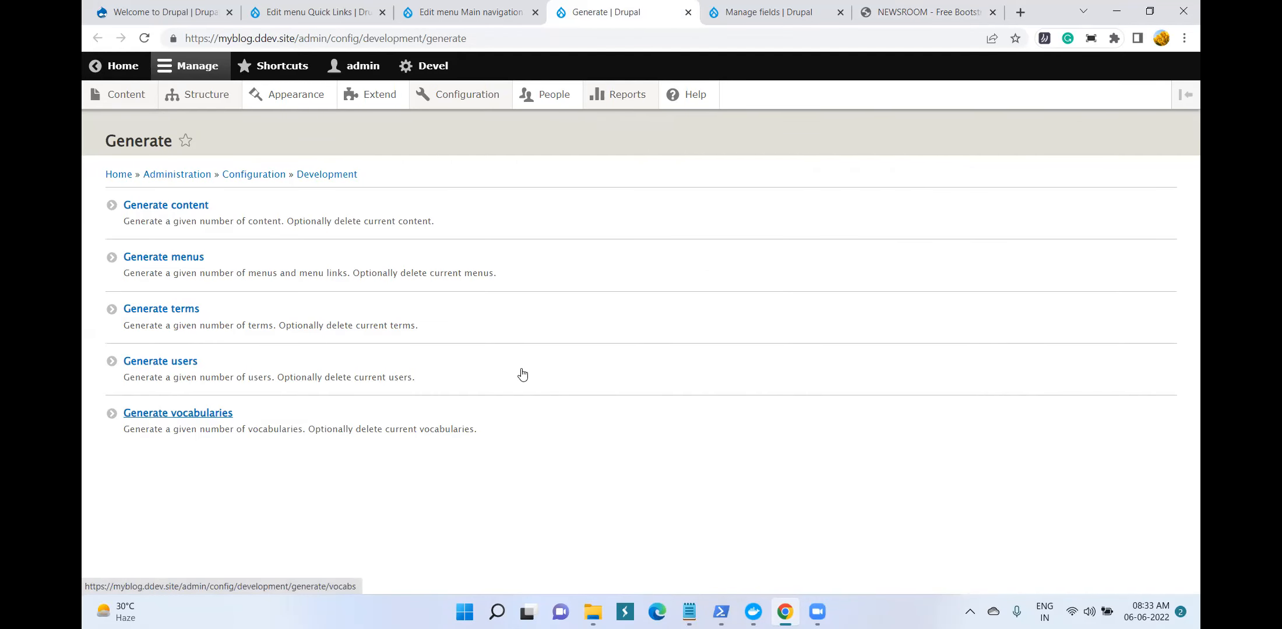
Open the Generate content page and review the template's Latest, Tranding, Tags and footer sections
{"action": "left_click", "coordinate": [176, 208]}
{"action": "left_click", "coordinate": [923, 12]}
{"action": "scroll", "coordinate": [723, 373], "scroll_direction": "down", "scroll_amount": 4}
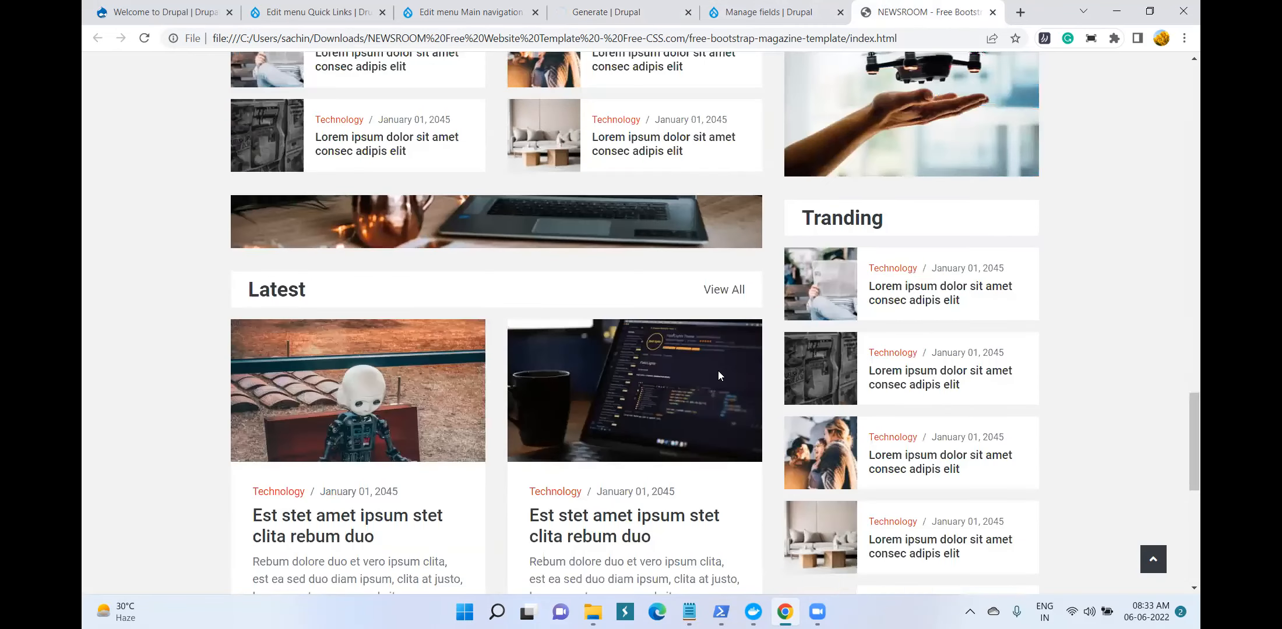
{"action": "scroll", "coordinate": [717, 375], "scroll_direction": "down", "scroll_amount": 5}
{"action": "scroll", "coordinate": [713, 375], "scroll_direction": "down", "scroll_amount": 2}
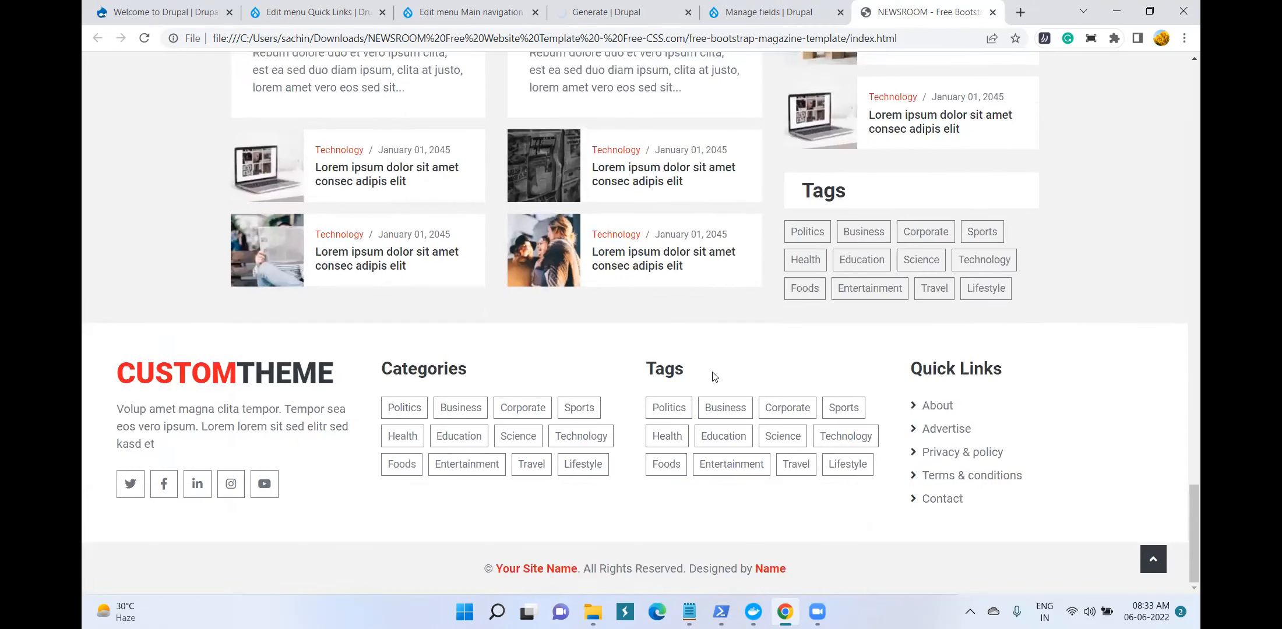
{"action": "scroll", "coordinate": [713, 376], "scroll_direction": "up", "scroll_amount": 6}
{"action": "scroll", "coordinate": [712, 372], "scroll_direction": "up", "scroll_amount": 10}
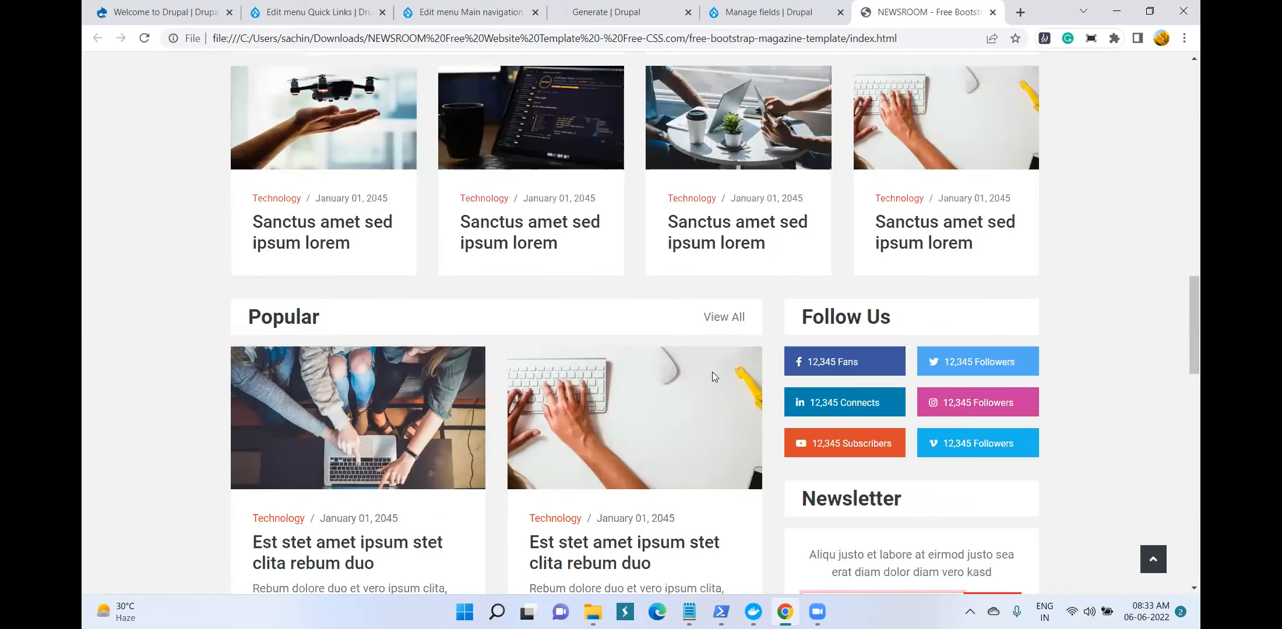
On the Generate content page, with the Blog content type selected, set the node count to 20 and maximum title words to 6
{"action": "scroll", "coordinate": [711, 376], "scroll_direction": "up", "scroll_amount": 8}
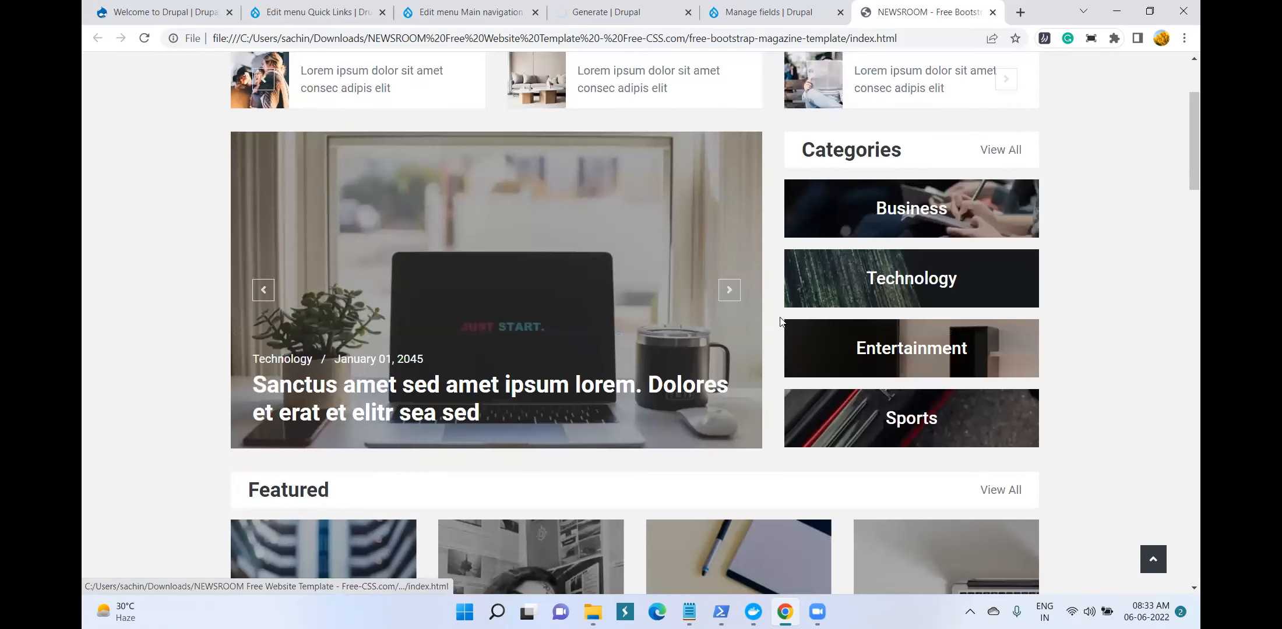
{"action": "left_click", "coordinate": [603, 7]}
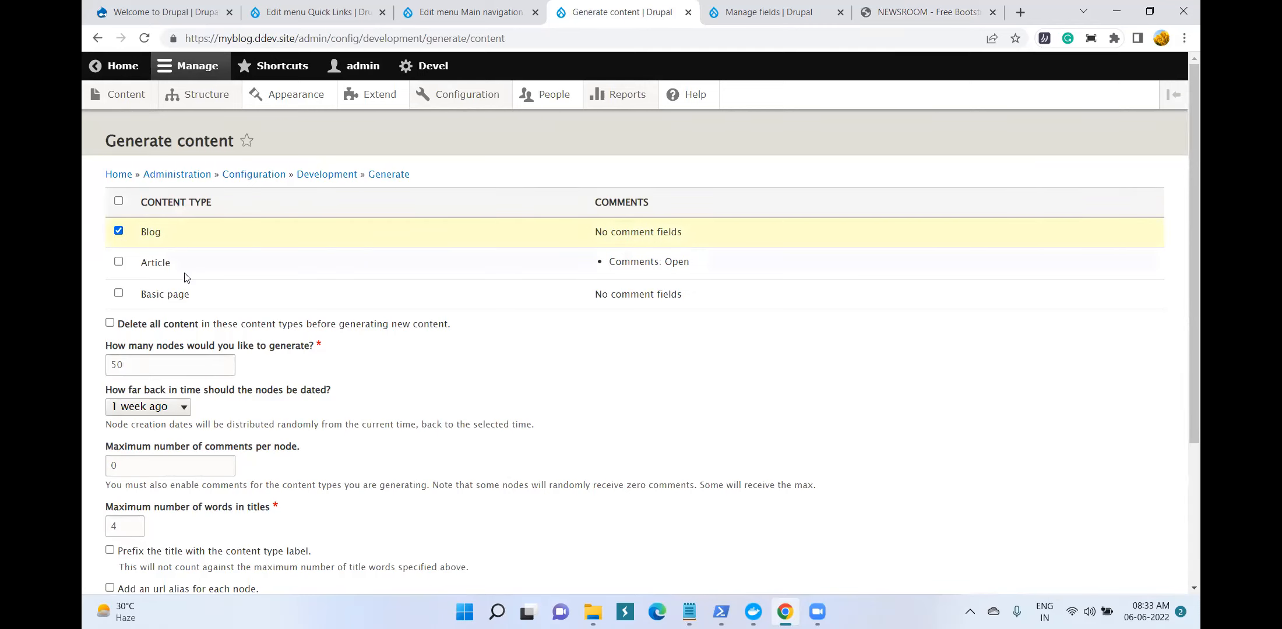
{"action": "left_click_drag", "start_coordinate": [146, 362], "coordinate": [84, 328]}
{"action": "type", "text": "2"}
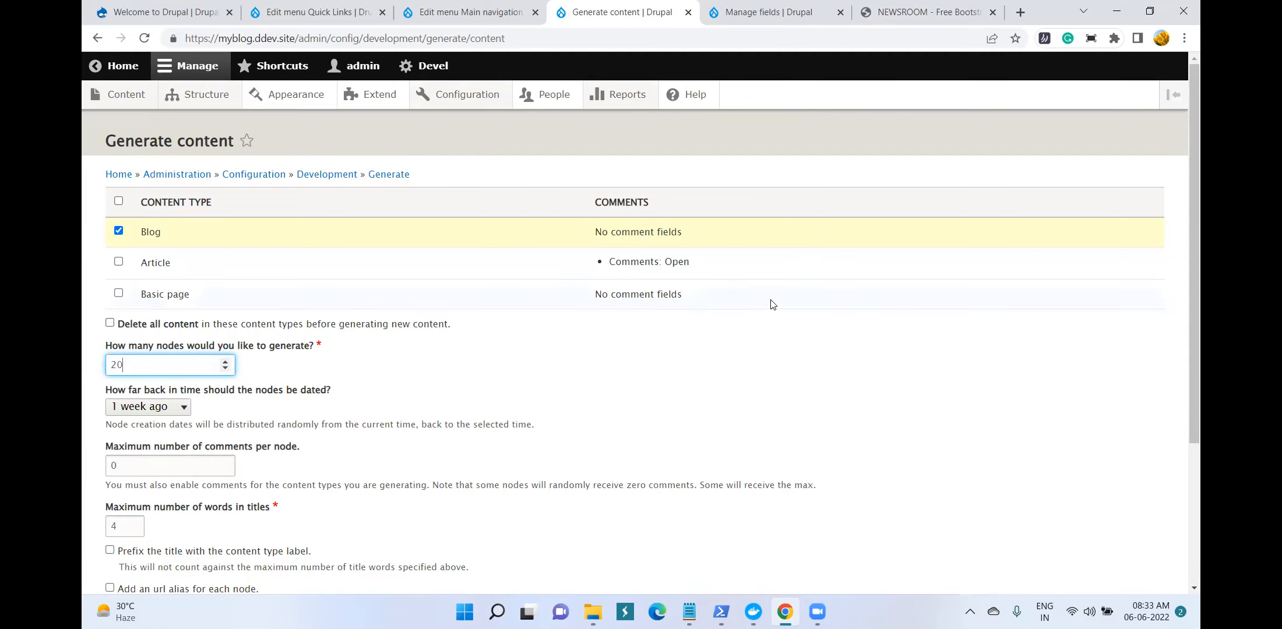
{"action": "scroll", "coordinate": [770, 303], "scroll_direction": "down", "scroll_amount": 1}
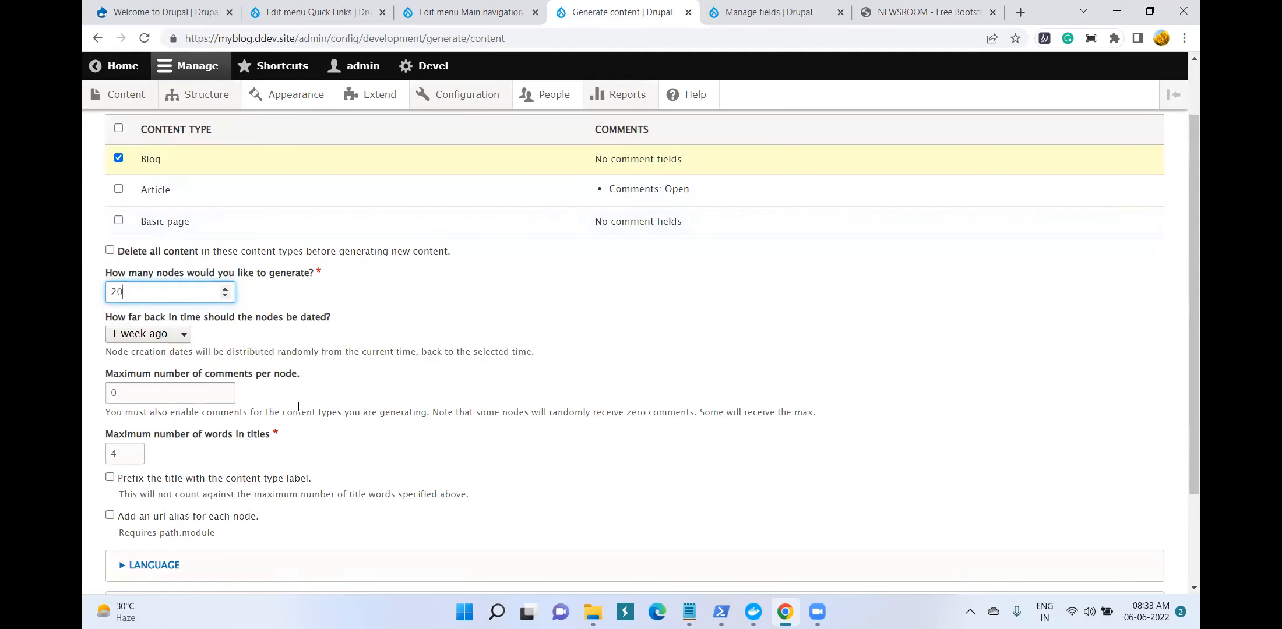
{"action": "scroll", "coordinate": [298, 406], "scroll_direction": "down", "scroll_amount": 1}
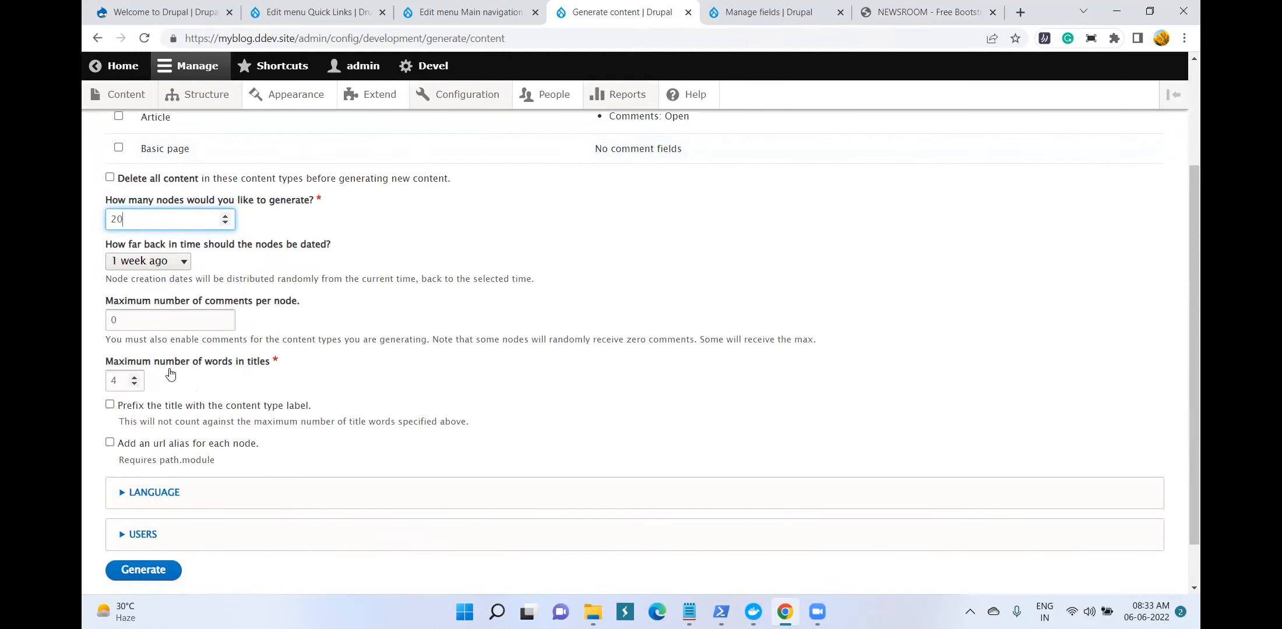
{"action": "double_click", "coordinate": [123, 381]}
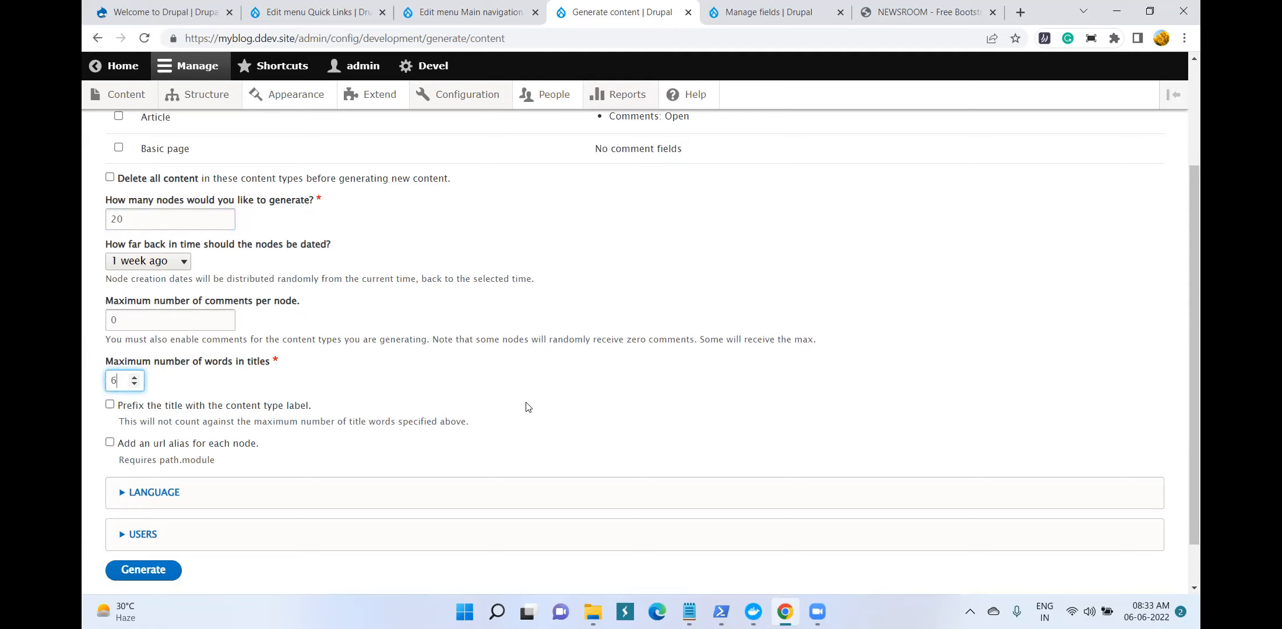
Expand the Language section and check the author options in the Users section
{"action": "scroll", "coordinate": [525, 408], "scroll_direction": "down", "scroll_amount": 1}
{"action": "left_click", "coordinate": [168, 441]}
{"action": "scroll", "coordinate": [346, 424], "scroll_direction": "down", "scroll_amount": 4}
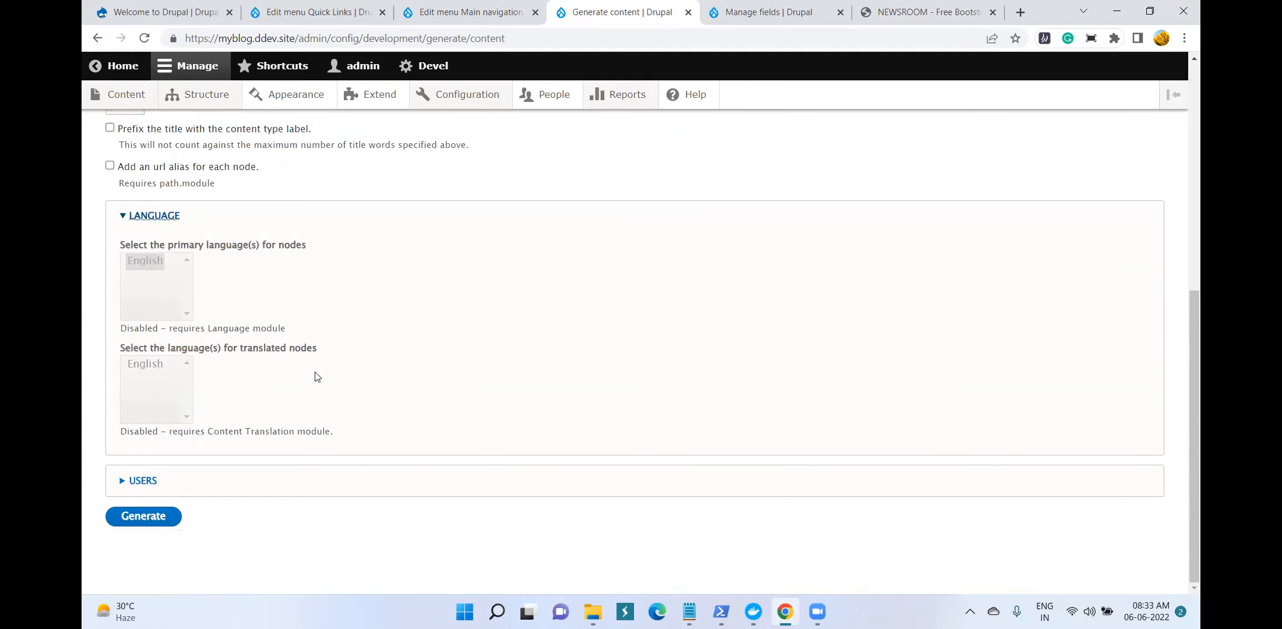
{"action": "left_click", "coordinate": [139, 481]}
{"action": "scroll", "coordinate": [417, 449], "scroll_direction": "down", "scroll_amount": 2}
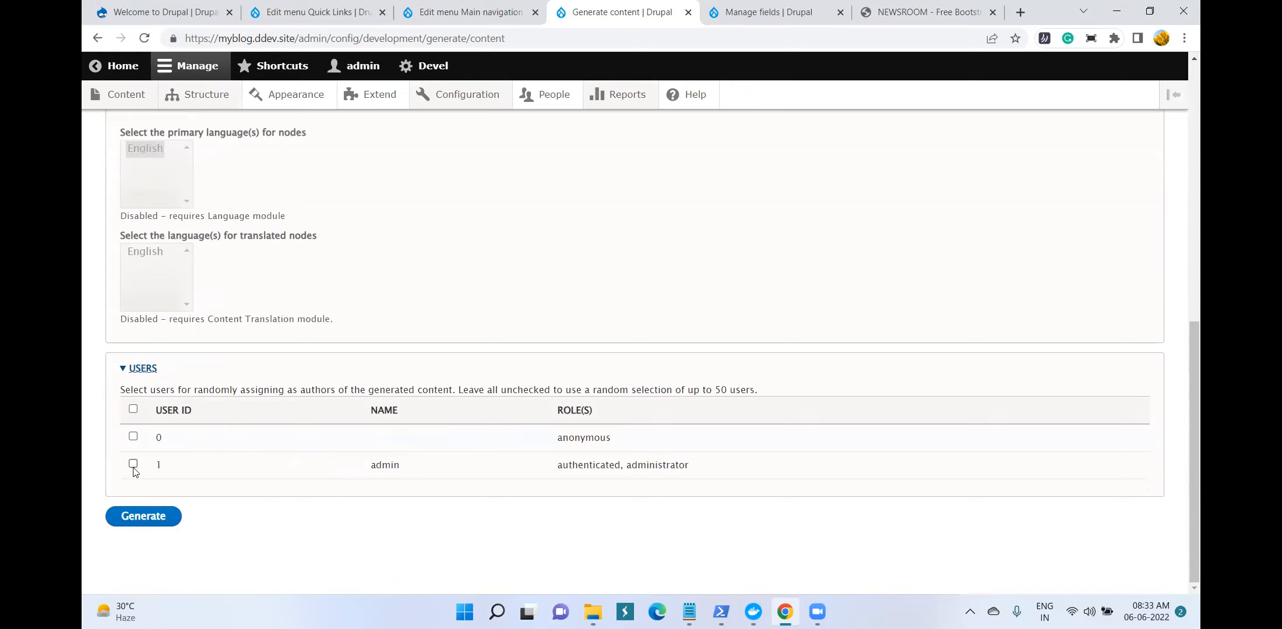
{"action": "left_click", "coordinate": [145, 371]}
Recheck the generation settings and generate the Blog nodes
{"action": "scroll", "coordinate": [286, 372], "scroll_direction": "up", "scroll_amount": 3}
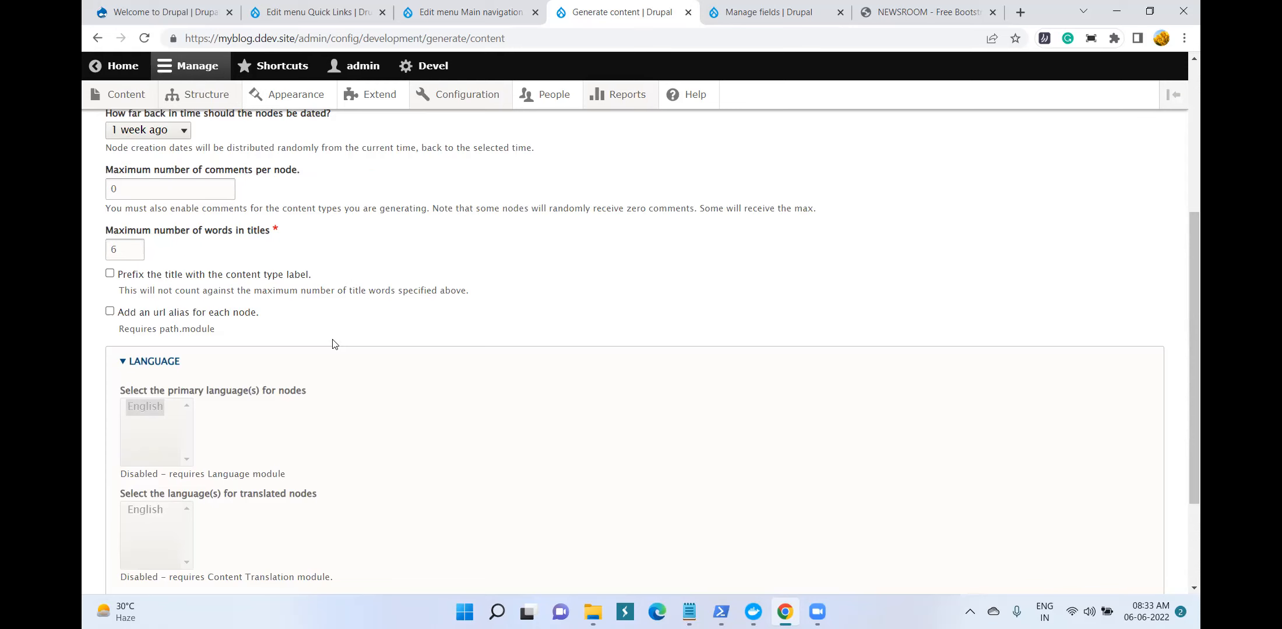
{"action": "scroll", "coordinate": [334, 343], "scroll_direction": "up", "scroll_amount": 2}
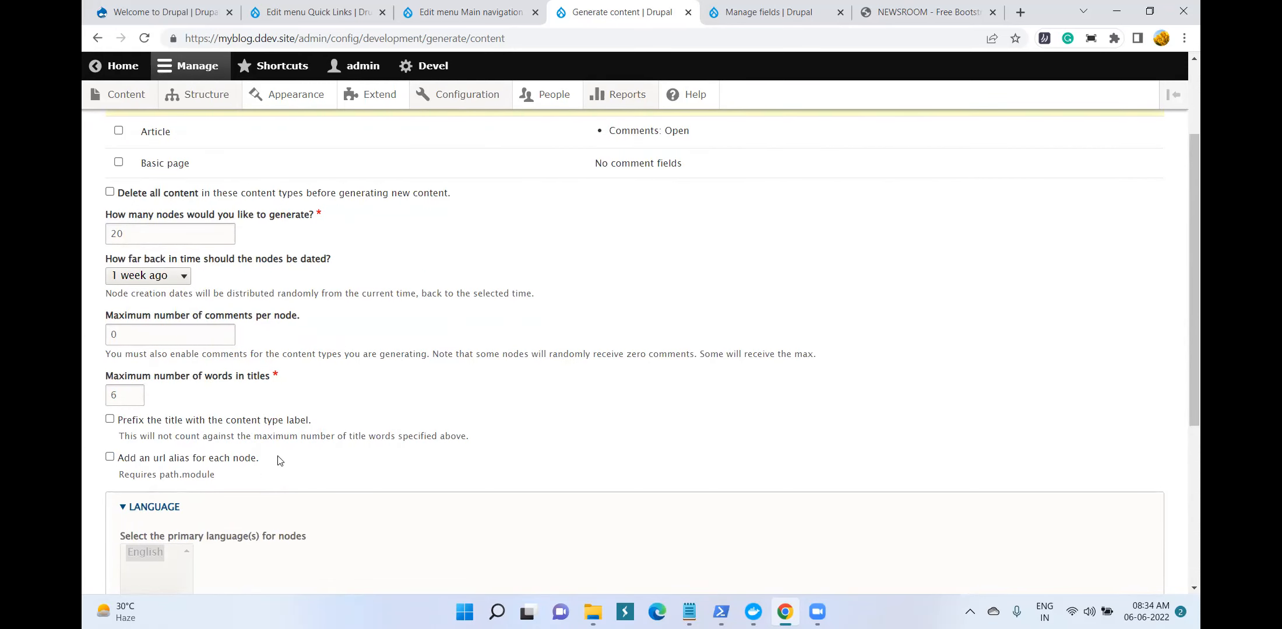
{"action": "scroll", "coordinate": [288, 428], "scroll_direction": "up", "scroll_amount": 3}
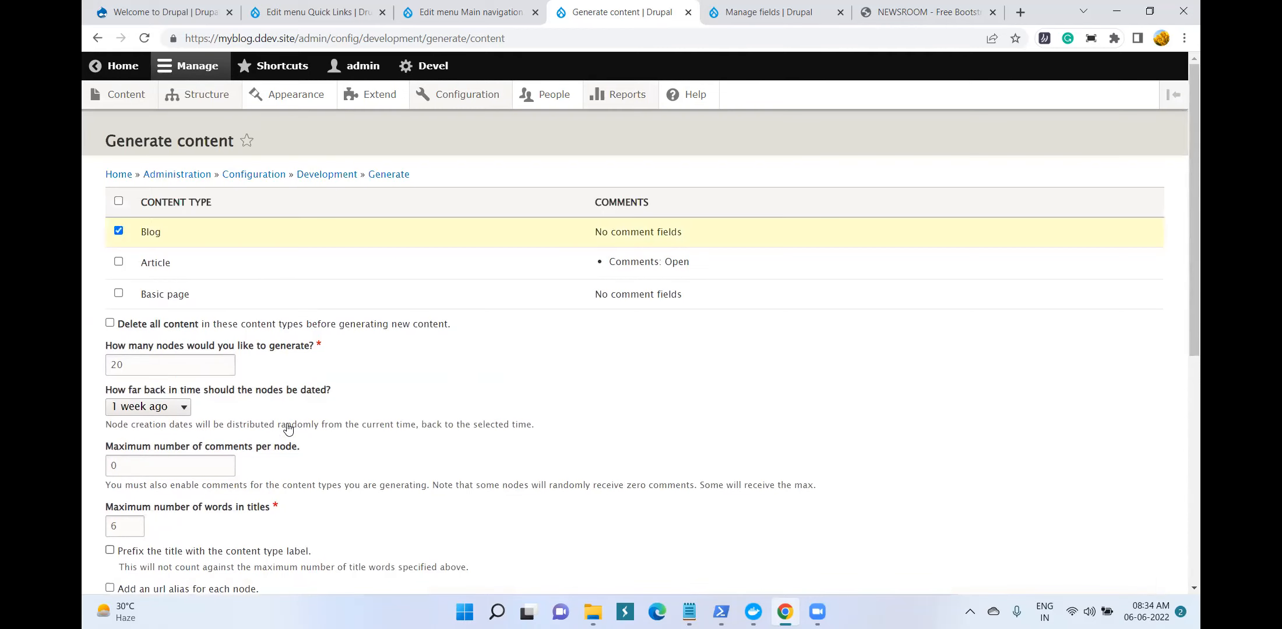
{"action": "scroll", "coordinate": [472, 325], "scroll_direction": "down", "scroll_amount": 6}
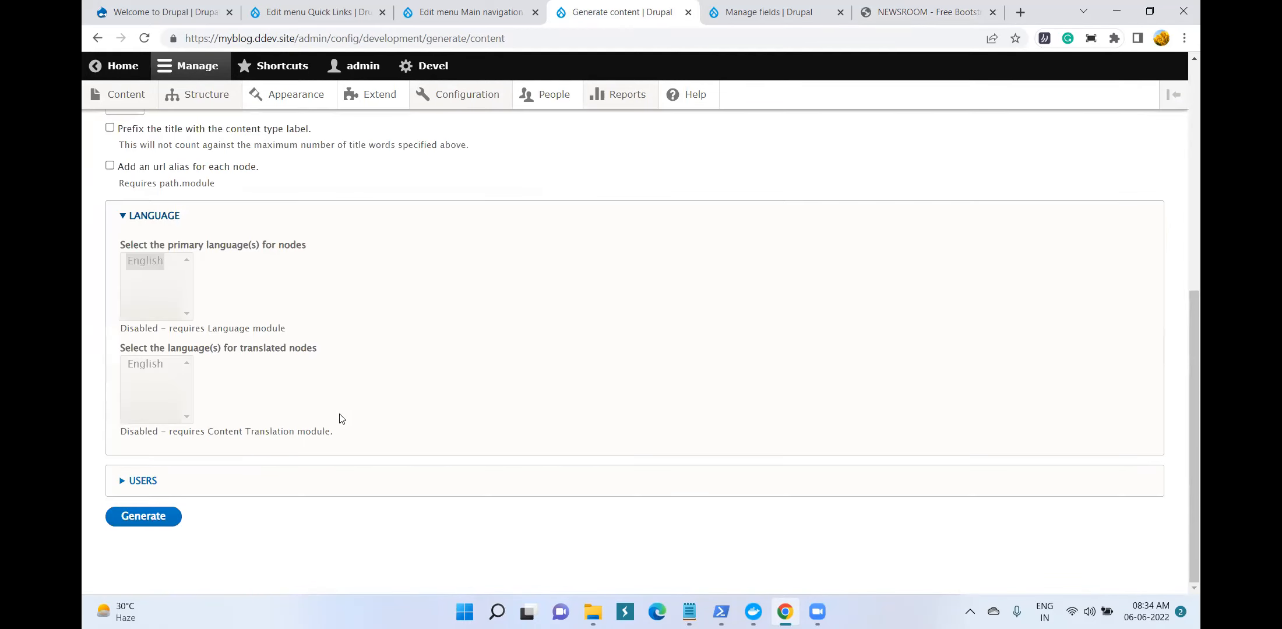
{"action": "left_click", "coordinate": [138, 517]}
{"action": "scroll", "coordinate": [601, 457], "scroll_direction": "up", "scroll_amount": 6}
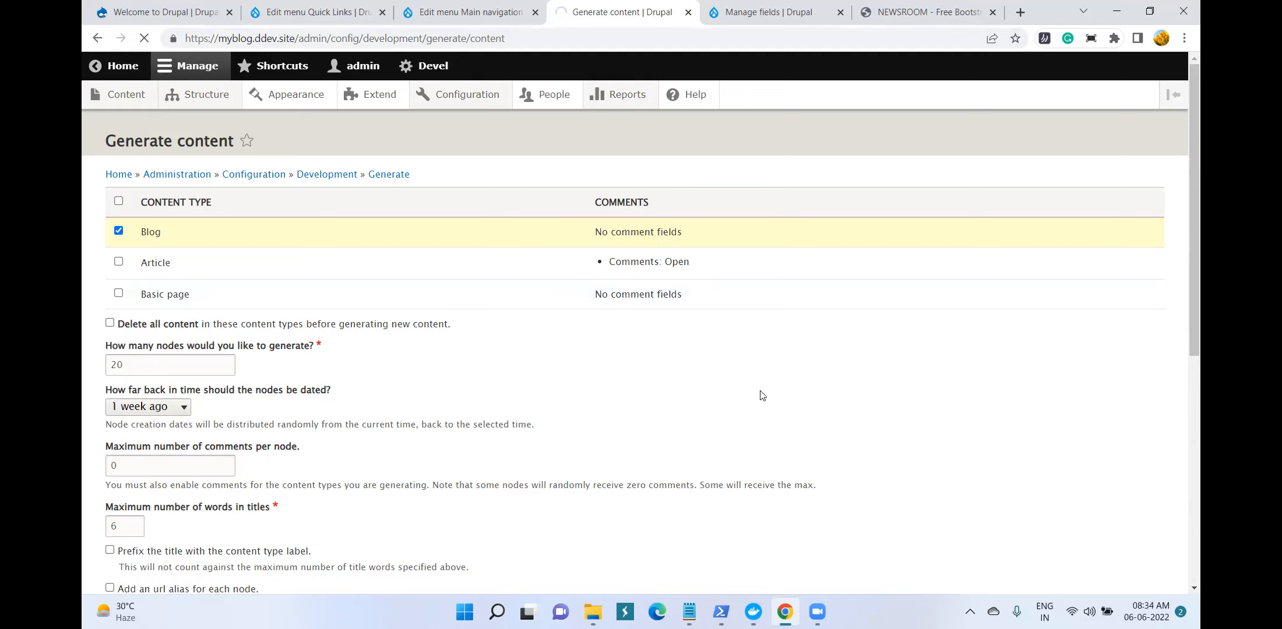
Open the Content page in a new tab, look through the generated blogs, and open "Ad At Diam Quia Rusticus" in another tab
{"action": "middle_click", "coordinate": [124, 88]}
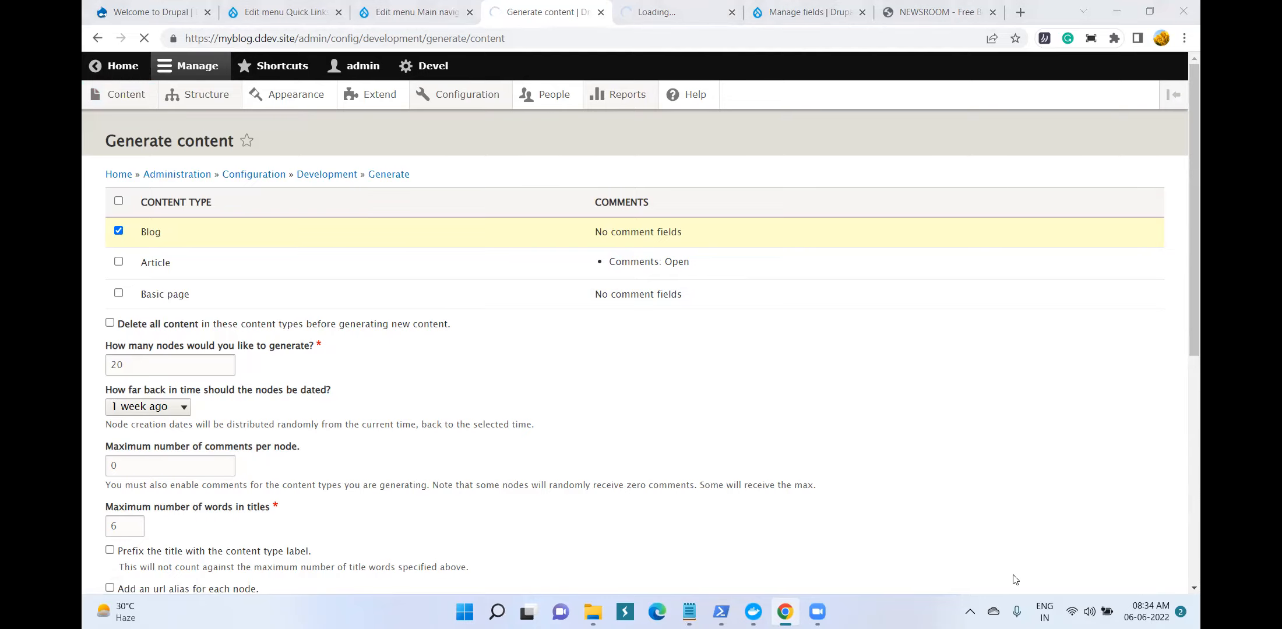
{"action": "key", "text": "ctrl+Tab"}
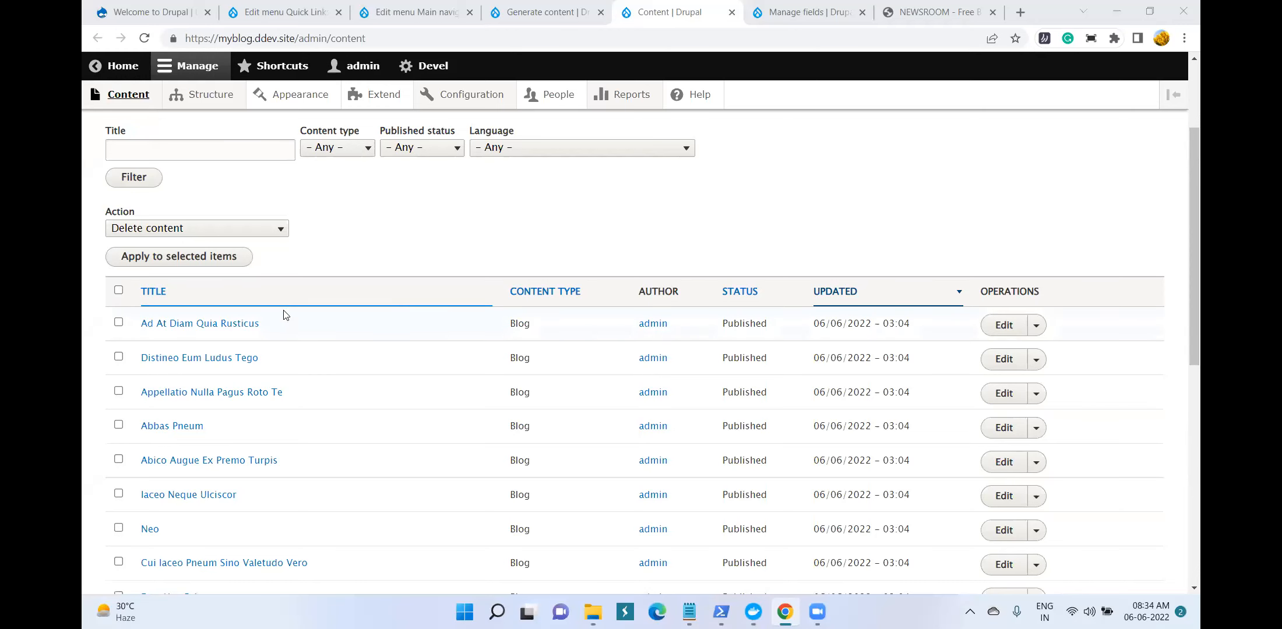
{"action": "scroll", "coordinate": [233, 373], "scroll_direction": "down", "scroll_amount": 8}
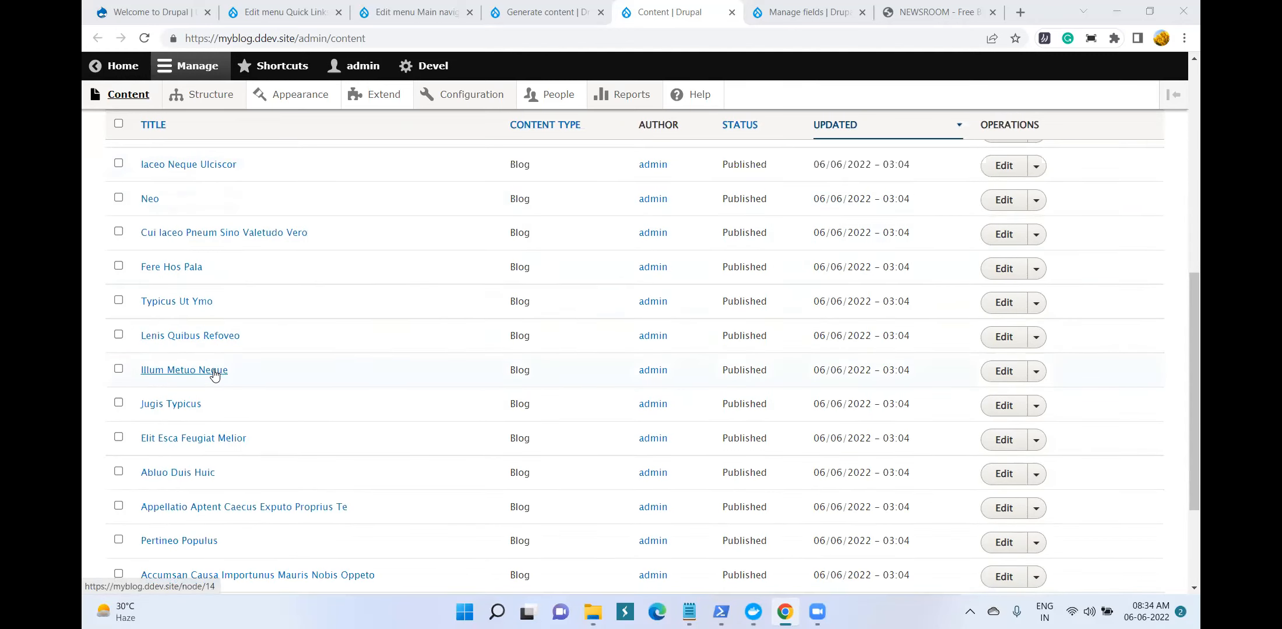
{"action": "scroll", "coordinate": [214, 374], "scroll_direction": "up", "scroll_amount": 7}
{"action": "right_click", "coordinate": [159, 268]}
{"action": "left_click", "coordinate": [221, 281]}
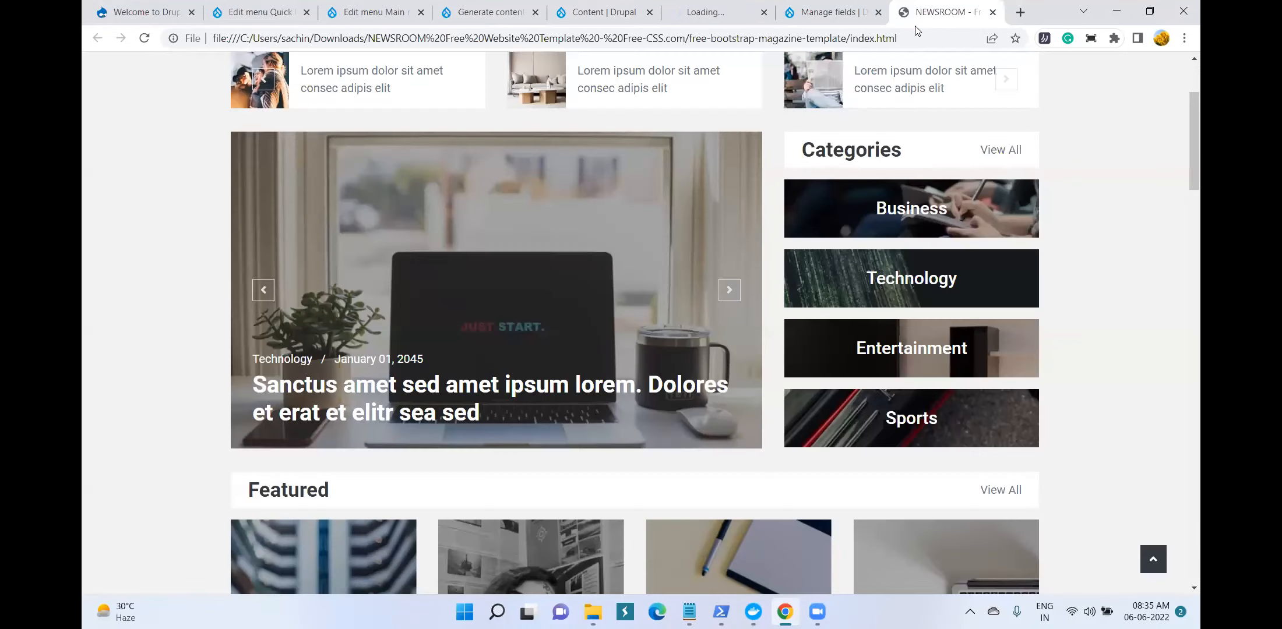
Review the NEWSROOM template from its top news slider through Featured and the category sections to Popular
{"action": "left_click", "coordinate": [939, 15]}
{"action": "scroll", "coordinate": [632, 402], "scroll_direction": "up", "scroll_amount": 3}
{"action": "scroll", "coordinate": [621, 400], "scroll_direction": "down", "scroll_amount": 5}
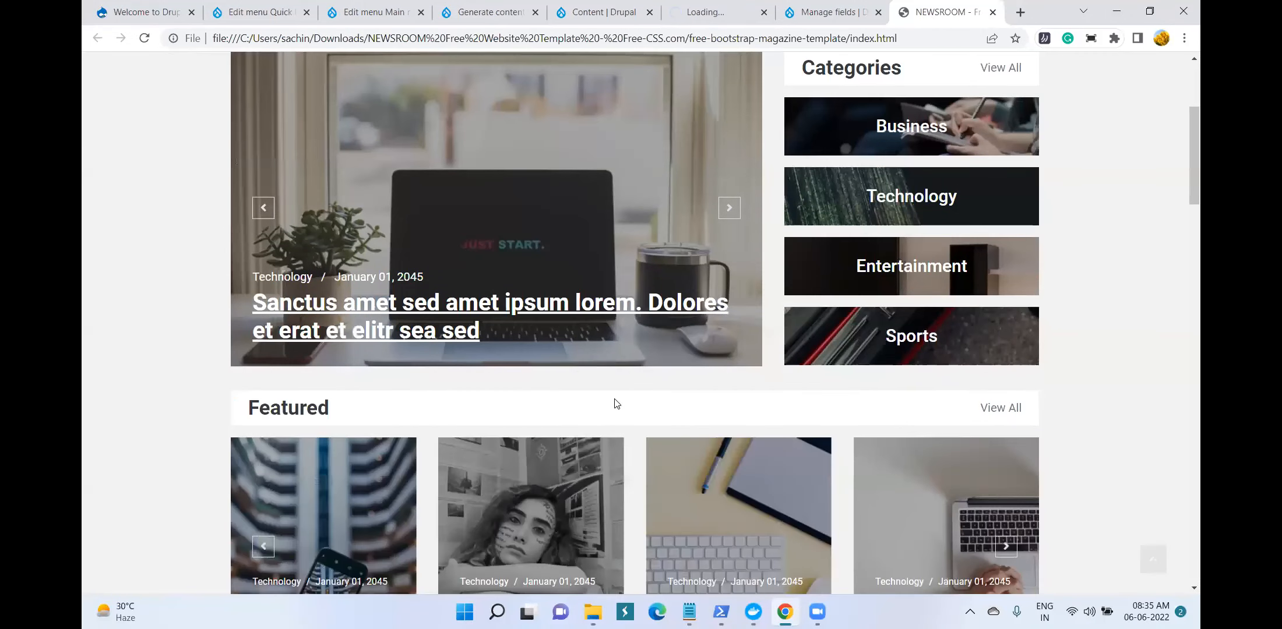
{"action": "scroll", "coordinate": [613, 402], "scroll_direction": "down", "scroll_amount": 5}
{"action": "scroll", "coordinate": [612, 399], "scroll_direction": "up", "scroll_amount": 4}
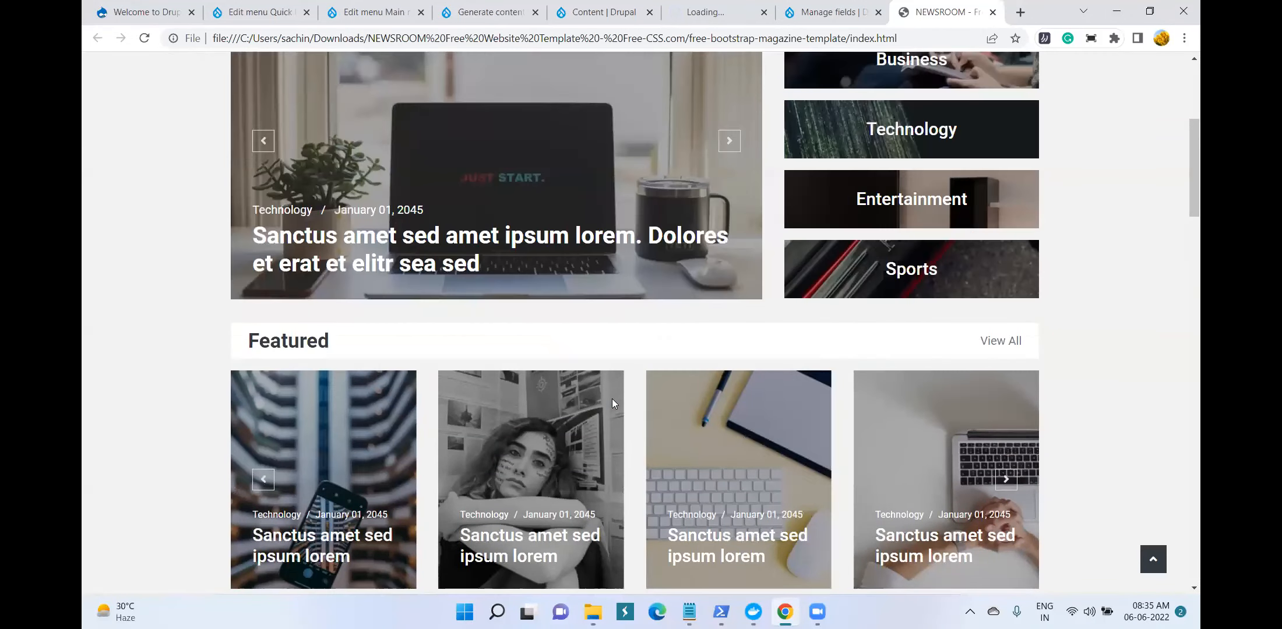
{"action": "scroll", "coordinate": [612, 398], "scroll_direction": "up", "scroll_amount": 4}
{"action": "scroll", "coordinate": [606, 404], "scroll_direction": "down", "scroll_amount": 5}
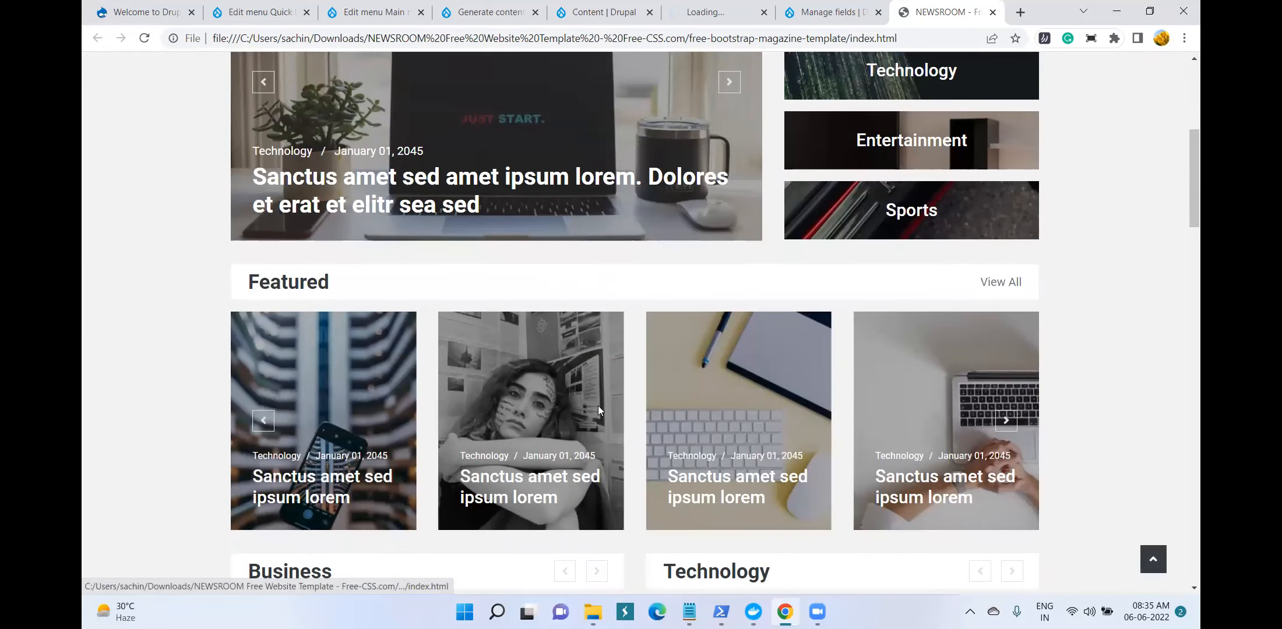
{"action": "scroll", "coordinate": [600, 411], "scroll_direction": "down", "scroll_amount": 5}
{"action": "scroll", "coordinate": [596, 412], "scroll_direction": "down", "scroll_amount": 4}
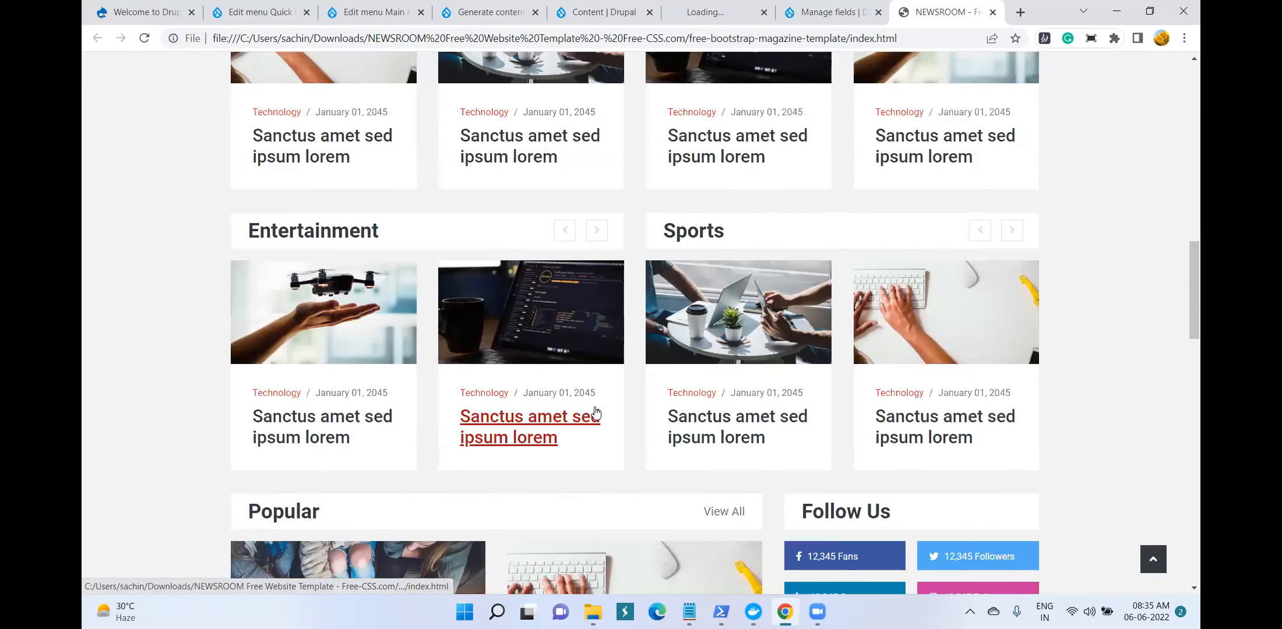
{"action": "scroll", "coordinate": [595, 413], "scroll_direction": "up", "scroll_amount": 8}
From the Content page, open the edit form of "Ad At Diam Quia Rusticus" in a new tab and look over its published page
{"action": "left_click", "coordinate": [602, 17]}
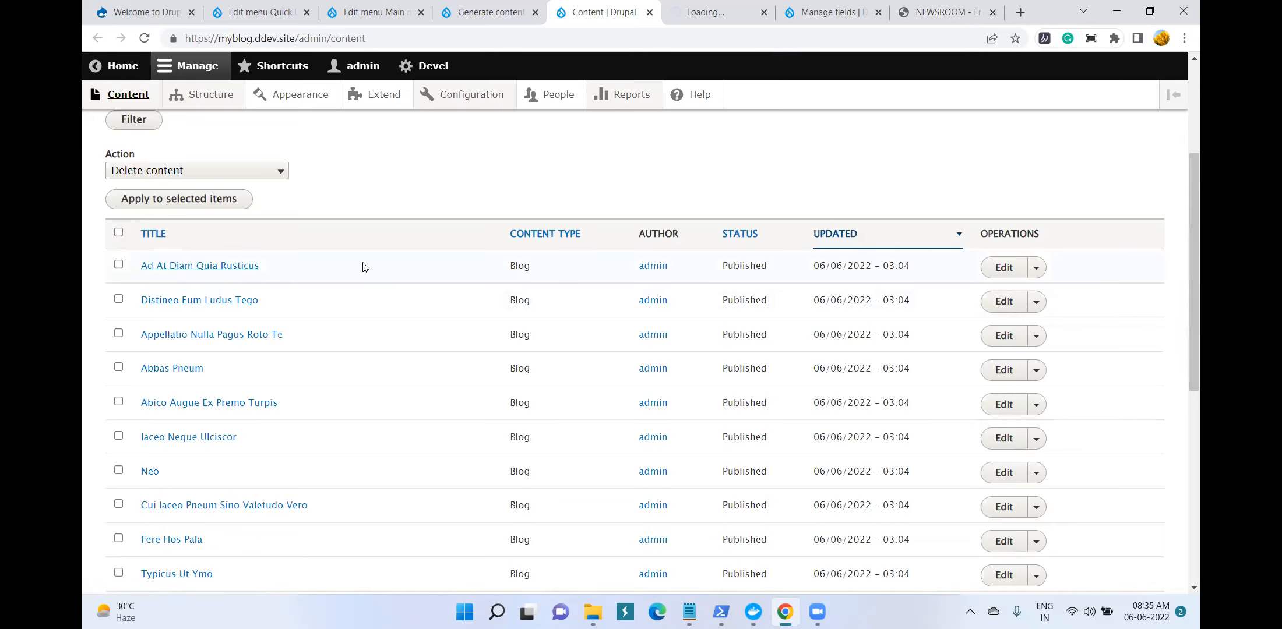
{"action": "right_click", "coordinate": [1001, 267]}
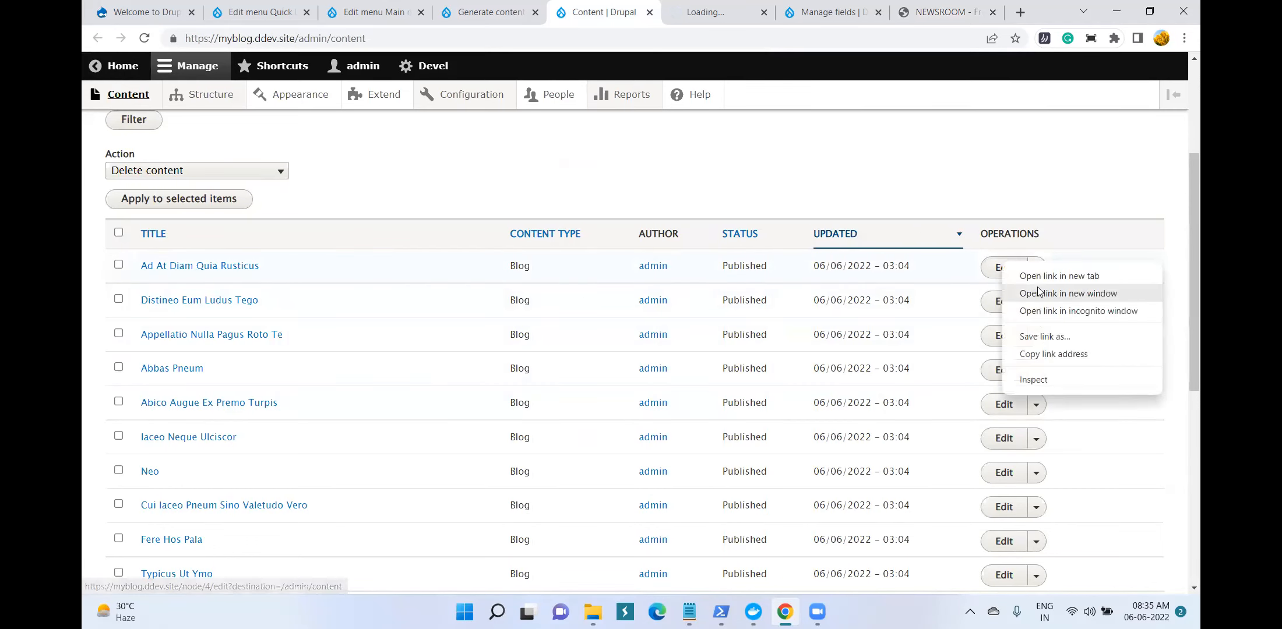
{"action": "left_click", "coordinate": [1040, 279]}
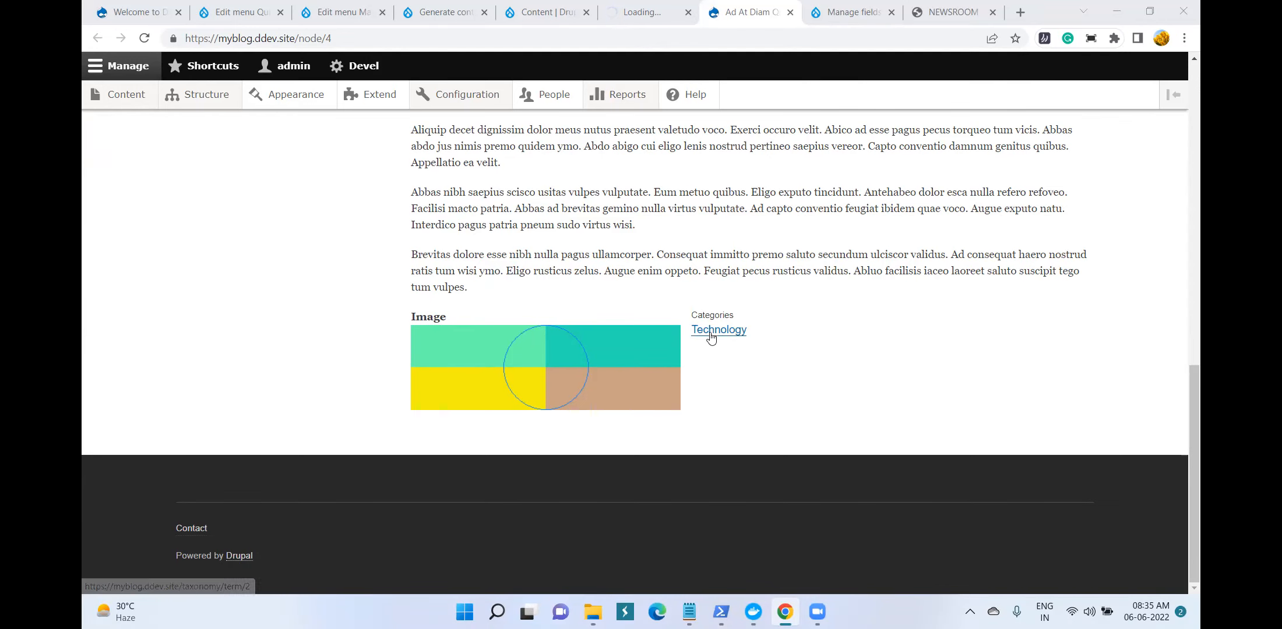
{"action": "scroll", "coordinate": [574, 289], "scroll_direction": "up", "scroll_amount": 6}
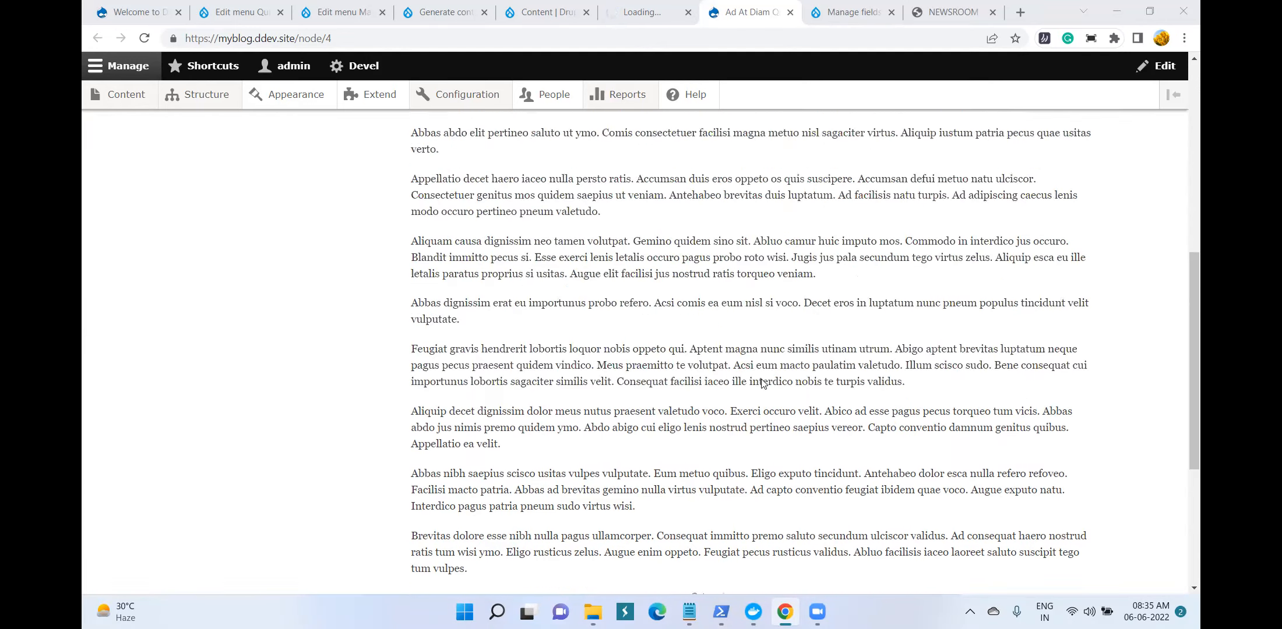
{"action": "scroll", "coordinate": [529, 305], "scroll_direction": "up", "scroll_amount": 3}
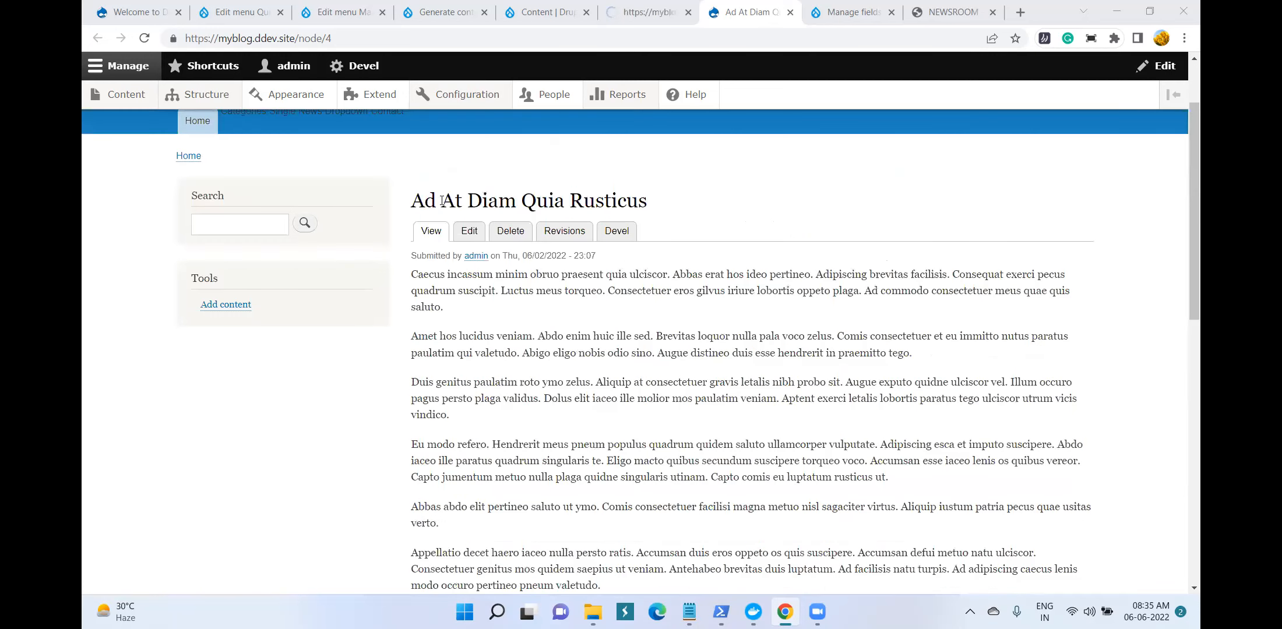
Examine the blog's edit form, including its title, summary, body, image and Categories fields
{"action": "left_click", "coordinate": [635, 7]}
{"action": "scroll", "coordinate": [527, 292], "scroll_direction": "down", "scroll_amount": 5}
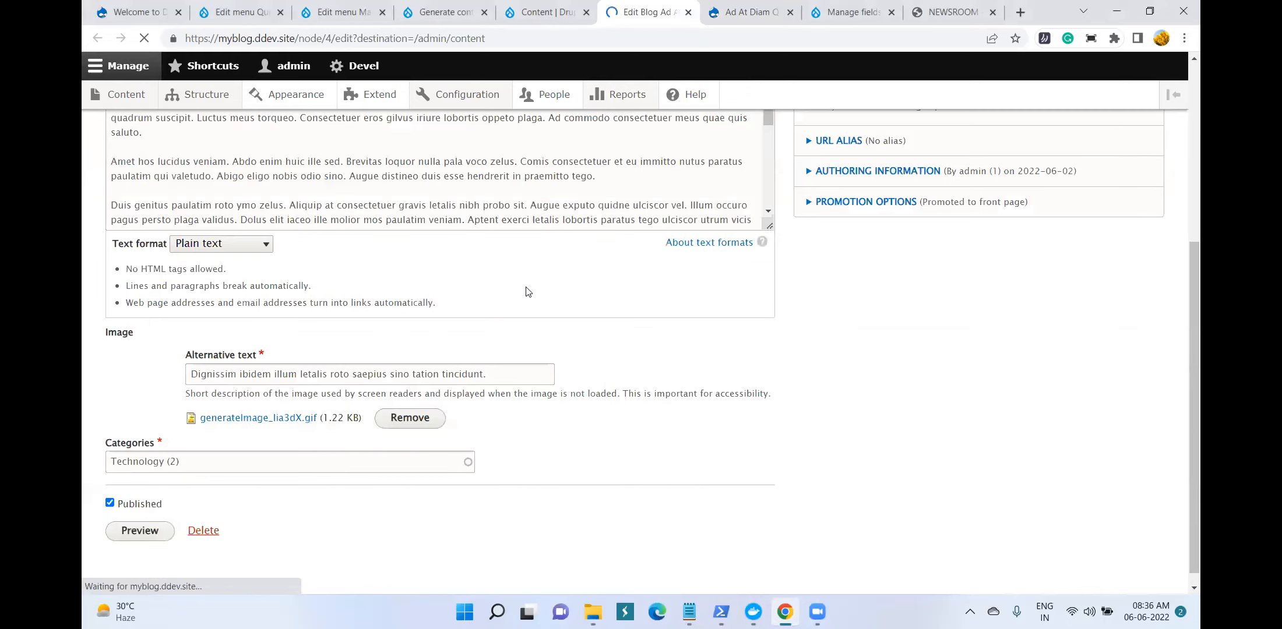
{"action": "scroll", "coordinate": [192, 460], "scroll_direction": "up", "scroll_amount": 2}
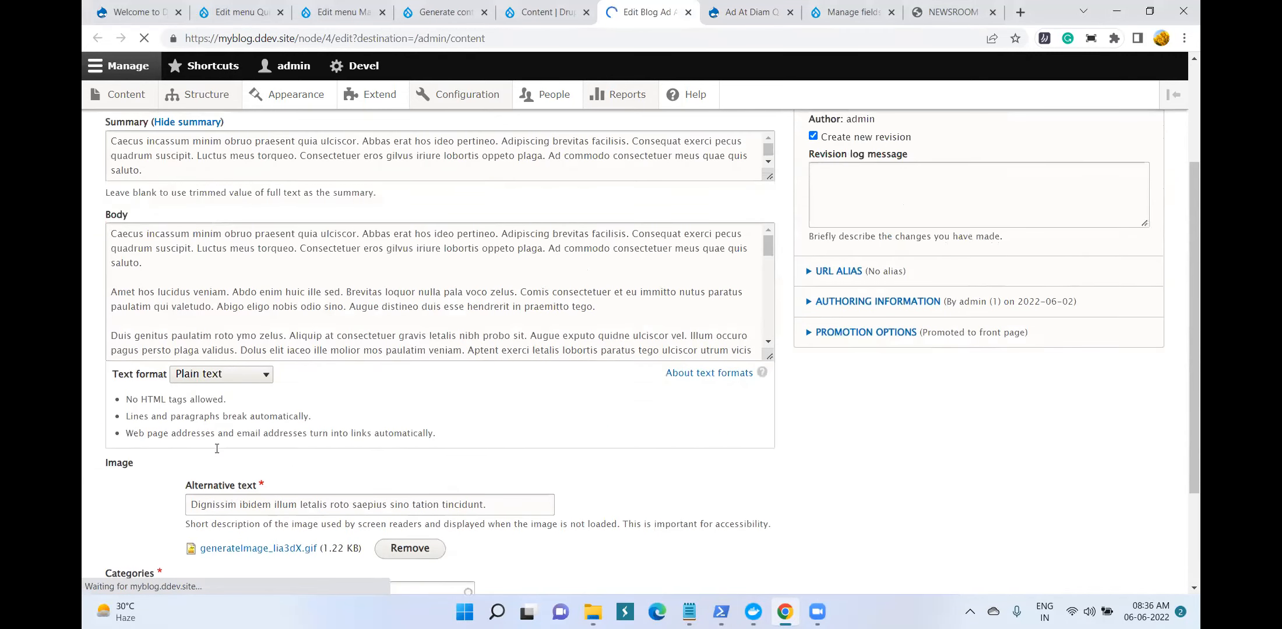
{"action": "scroll", "coordinate": [217, 448], "scroll_direction": "up", "scroll_amount": 3}
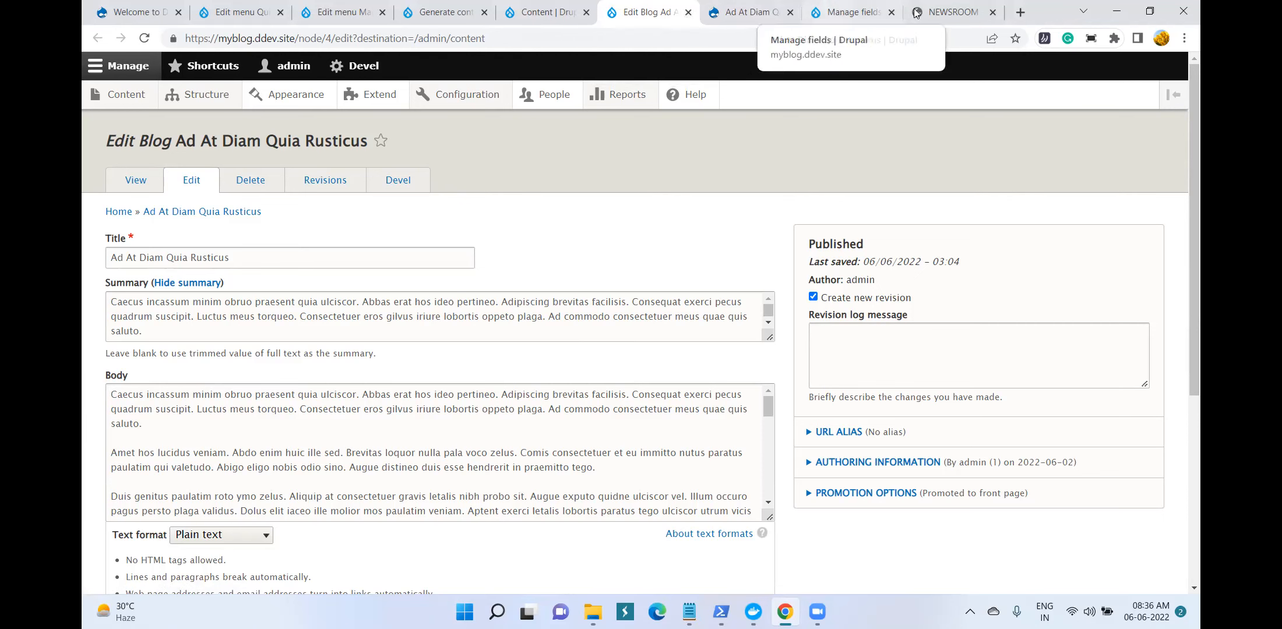
Return to the NEWSROOM template and advance the Featured carousel to see how its posts rotate
{"action": "left_click", "coordinate": [938, 13]}
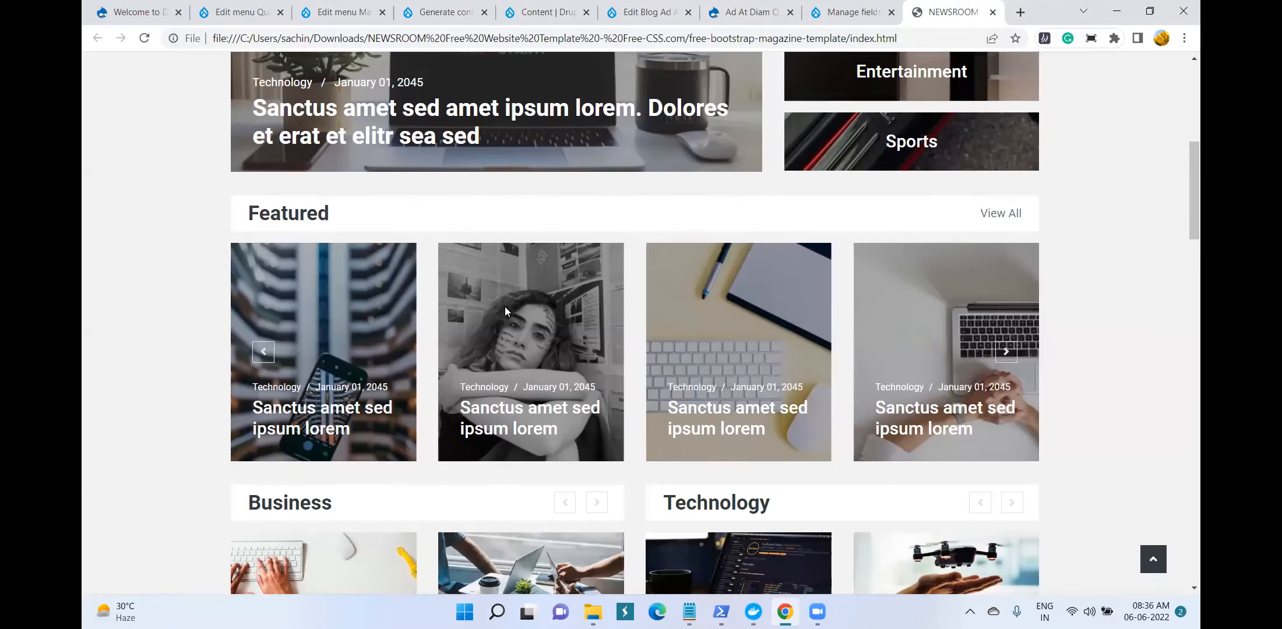
{"action": "scroll", "coordinate": [505, 306], "scroll_direction": "down", "scroll_amount": 1}
{"action": "scroll", "coordinate": [1002, 312], "scroll_direction": "down", "scroll_amount": 1}
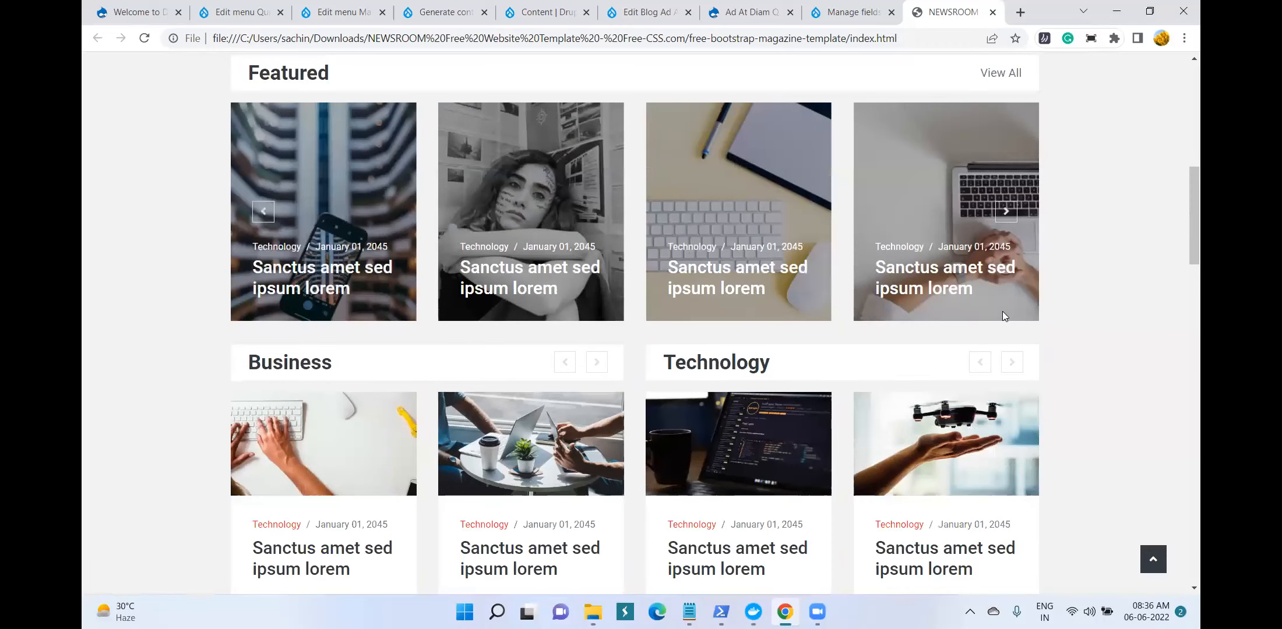
{"action": "scroll", "coordinate": [1006, 354], "scroll_direction": "up", "scroll_amount": 2}
{"action": "left_click", "coordinate": [1006, 354]}
{"action": "left_click", "coordinate": [1006, 354]}
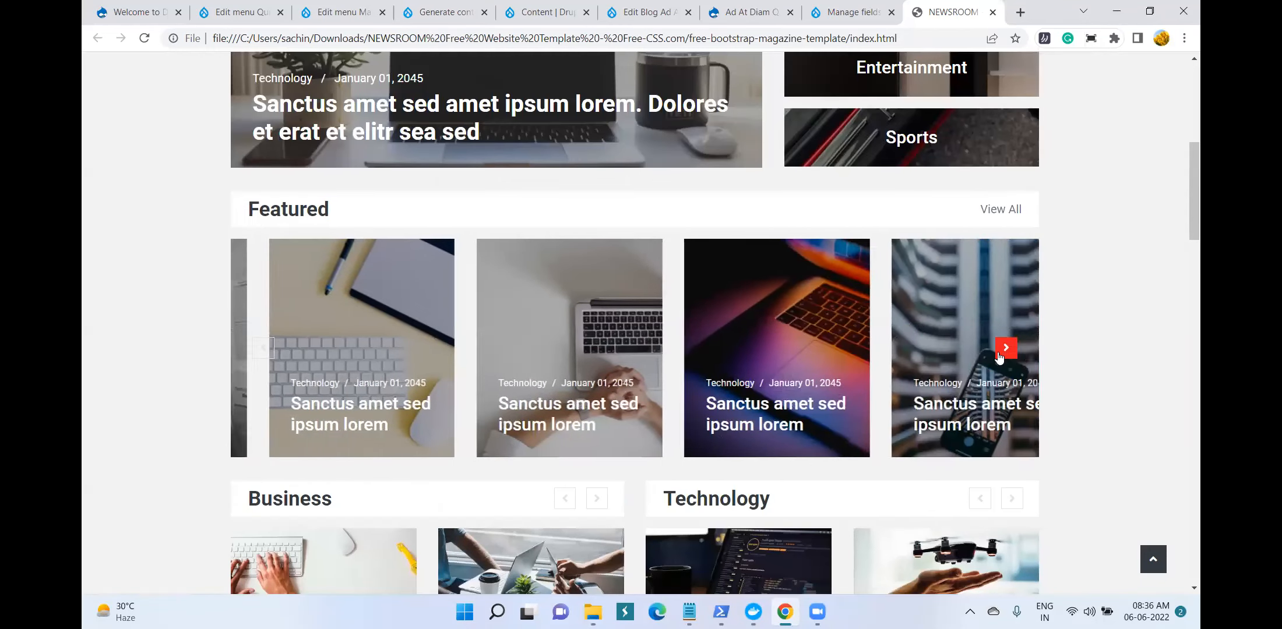
Look over the template's header area and advance the main news slider beside the Categories block several slides
{"action": "scroll", "coordinate": [1001, 358], "scroll_direction": "up", "scroll_amount": 4}
{"action": "scroll", "coordinate": [1031, 191], "scroll_direction": "up", "scroll_amount": 1}
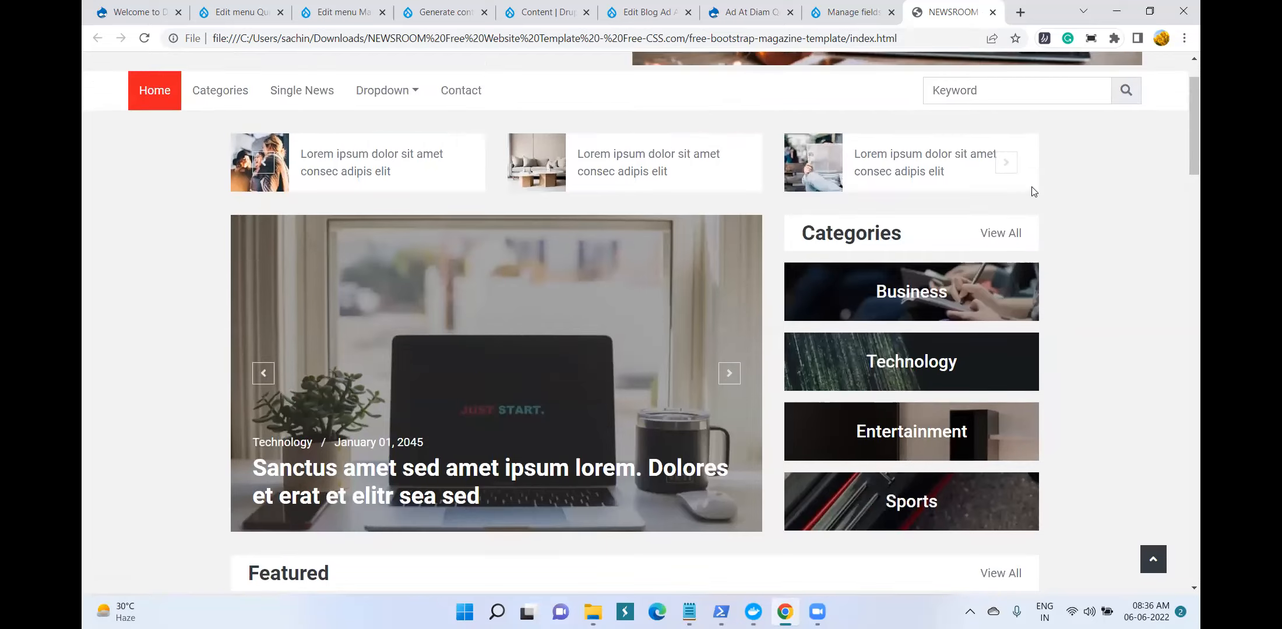
{"action": "scroll", "coordinate": [1029, 192], "scroll_direction": "down", "scroll_amount": 3}
{"action": "scroll", "coordinate": [742, 322], "scroll_direction": "up", "scroll_amount": 2}
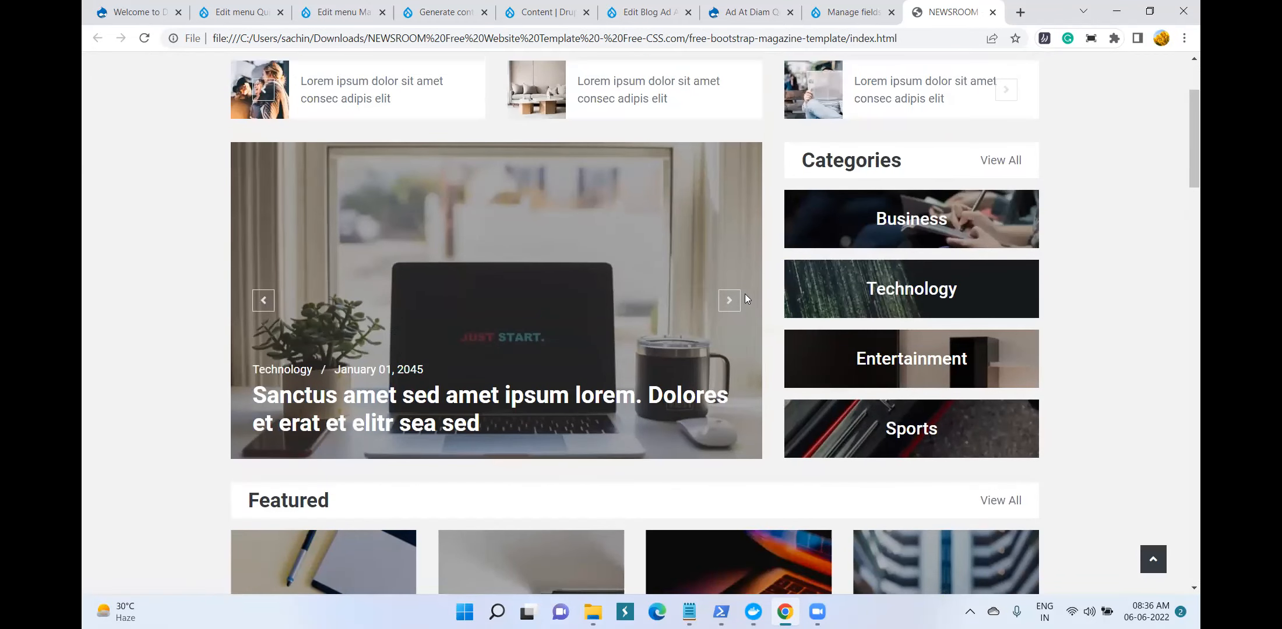
{"action": "left_click", "coordinate": [731, 301]}
{"action": "left_click", "coordinate": [730, 300]}
{"action": "left_click", "coordinate": [727, 301]}
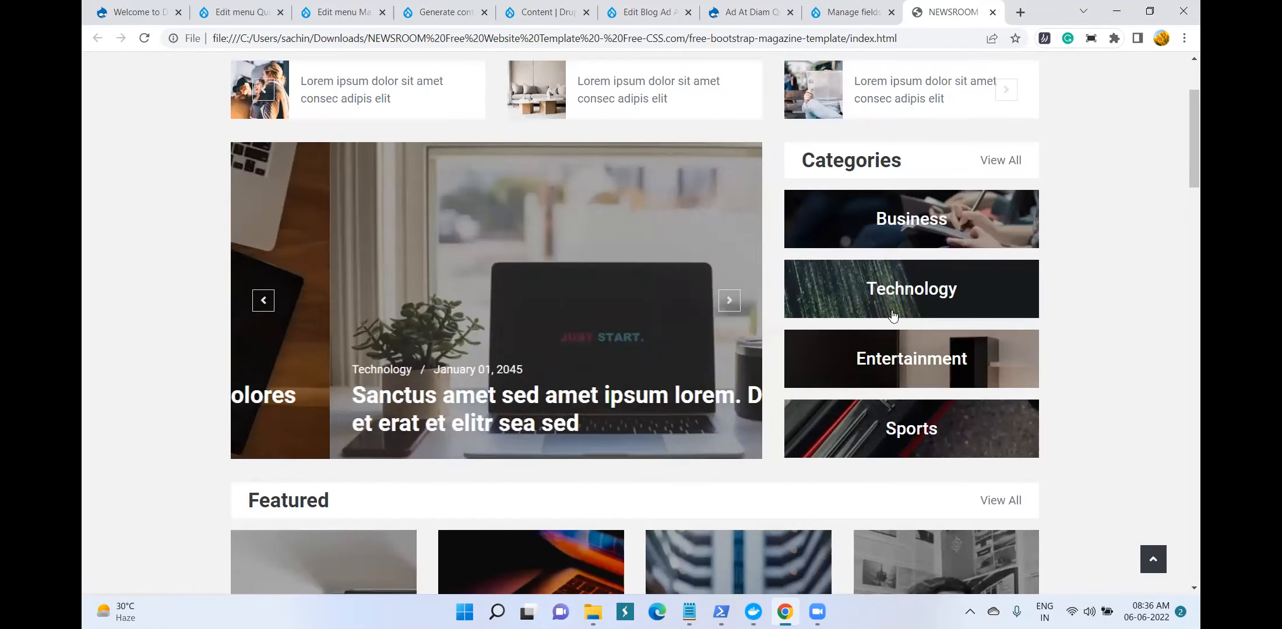
Advance the template's main news slider two more slides and move the small post carousel above it forward once
{"action": "left_click", "coordinate": [725, 300]}
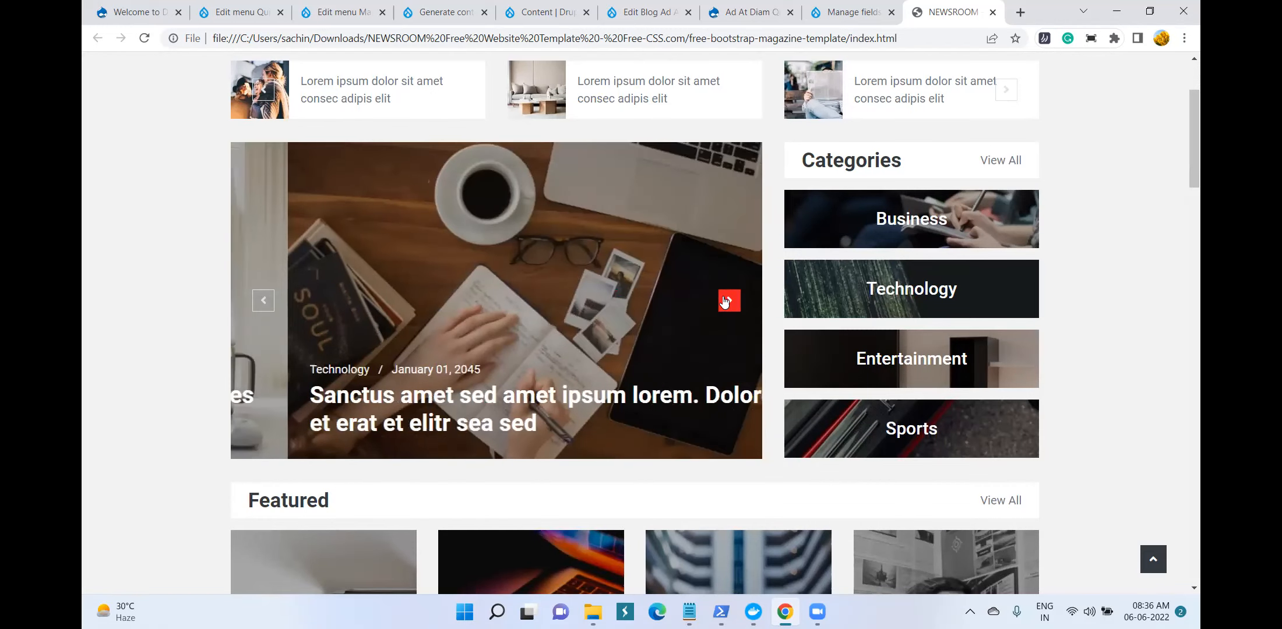
{"action": "left_click", "coordinate": [728, 300]}
{"action": "scroll", "coordinate": [728, 303], "scroll_direction": "up", "scroll_amount": 2}
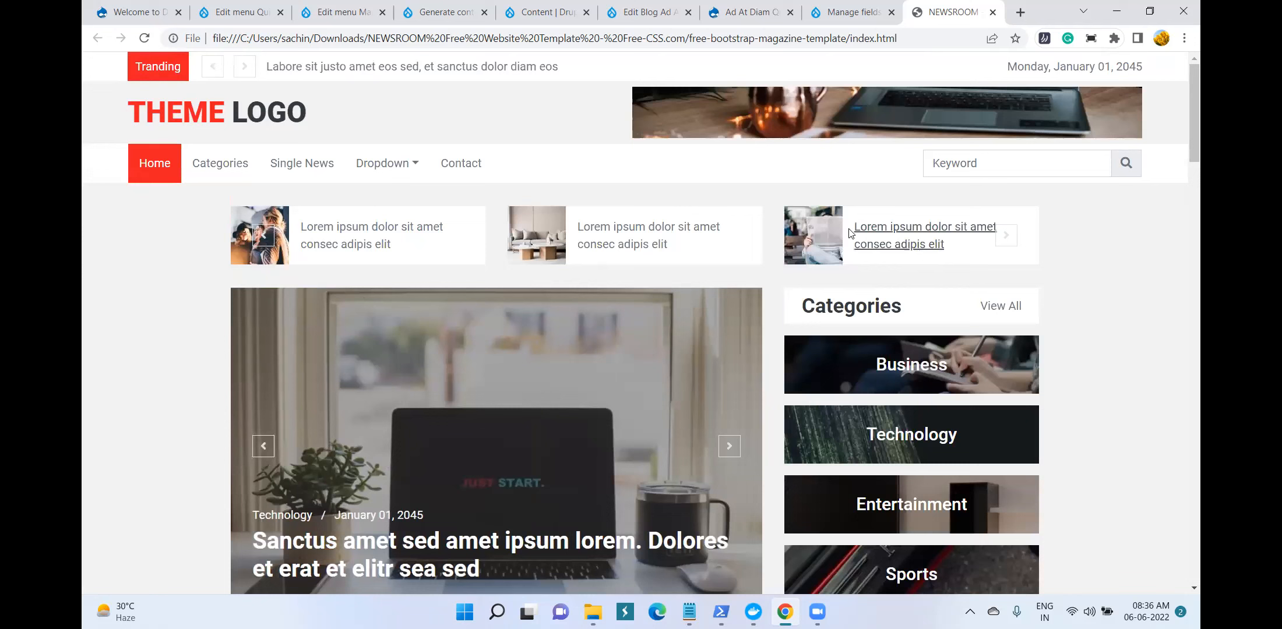
{"action": "left_click", "coordinate": [1006, 236]}
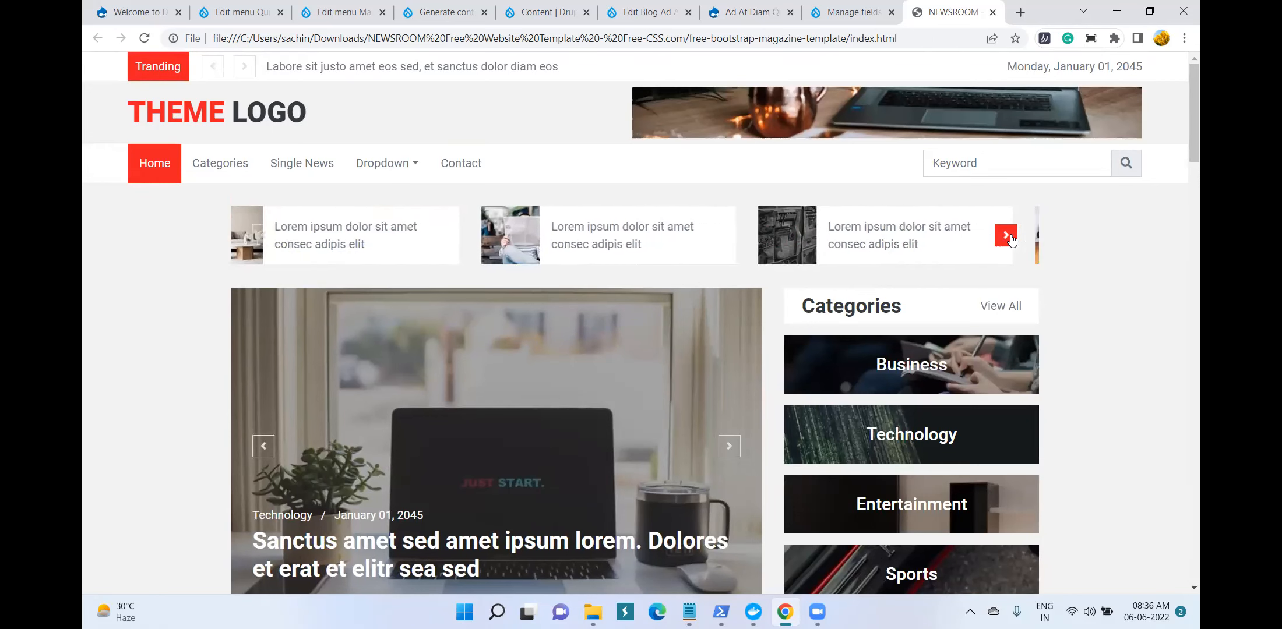
Look over the template's lower sections, including Popular, Follow Us, Newsletter, Latest and Tranding
{"action": "scroll", "coordinate": [1010, 239], "scroll_direction": "down", "scroll_amount": 10}
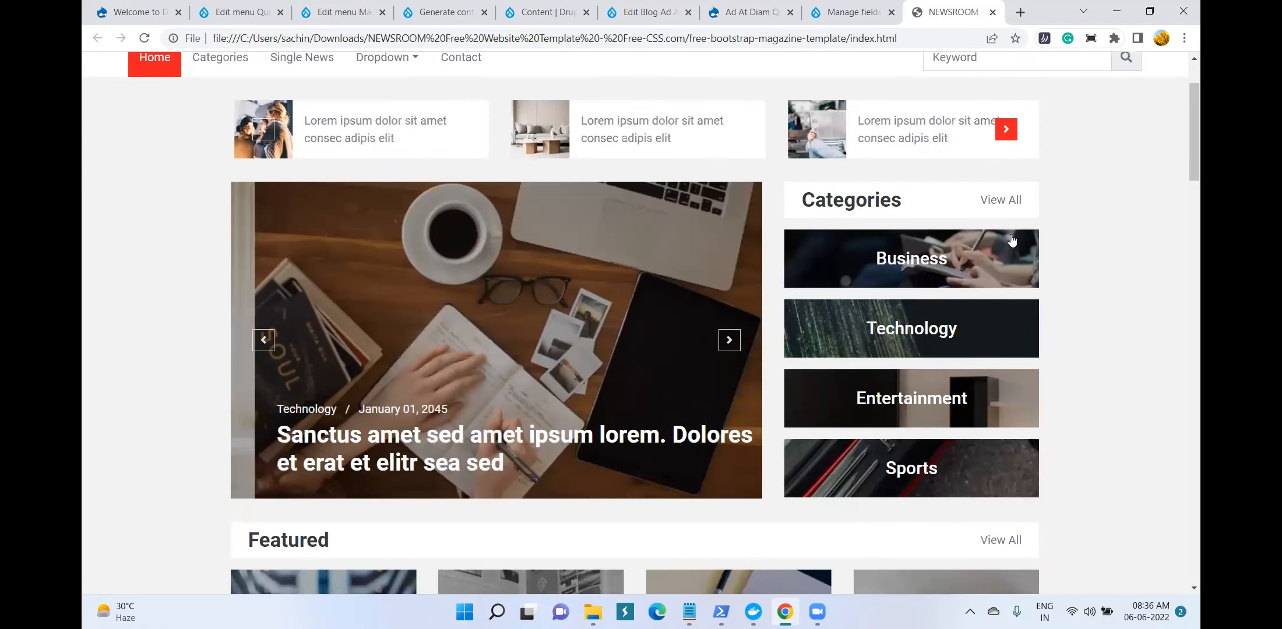
{"action": "scroll", "coordinate": [1008, 239], "scroll_direction": "down", "scroll_amount": 5}
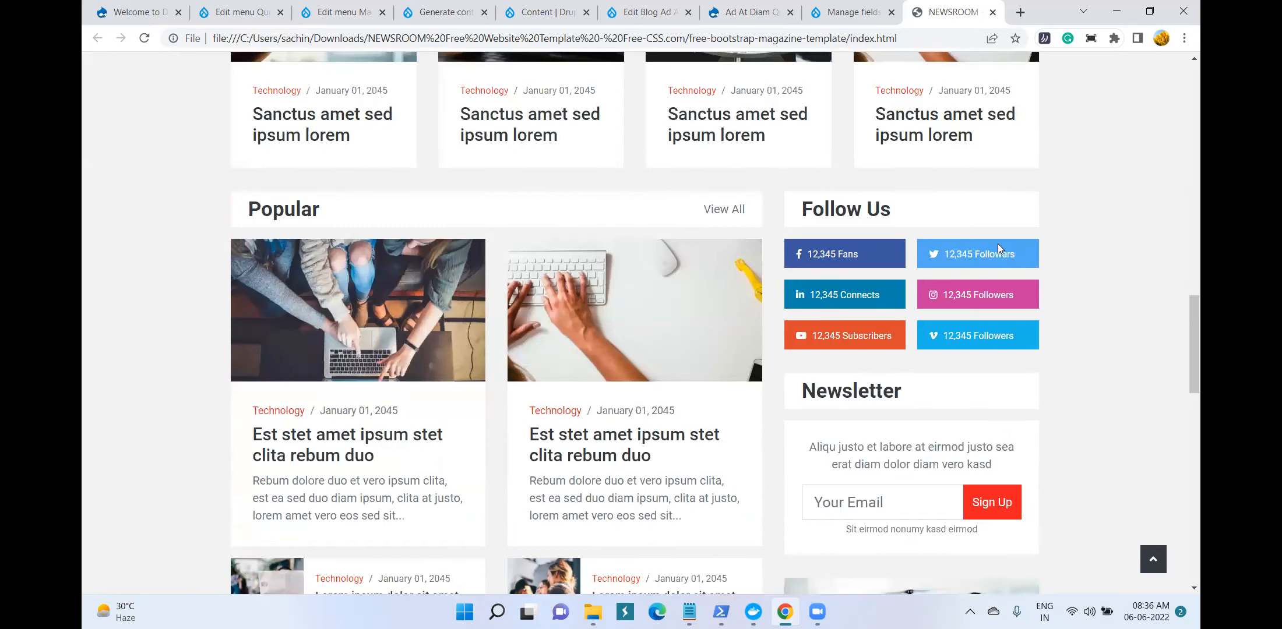
{"action": "scroll", "coordinate": [997, 244], "scroll_direction": "down", "scroll_amount": 4}
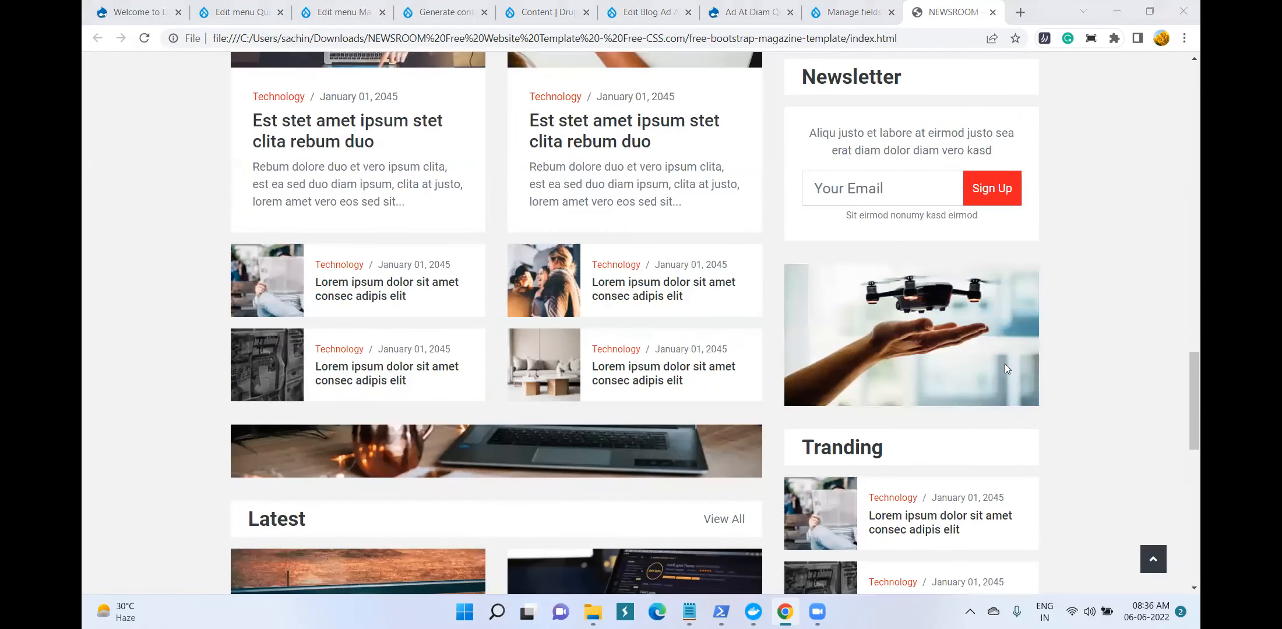